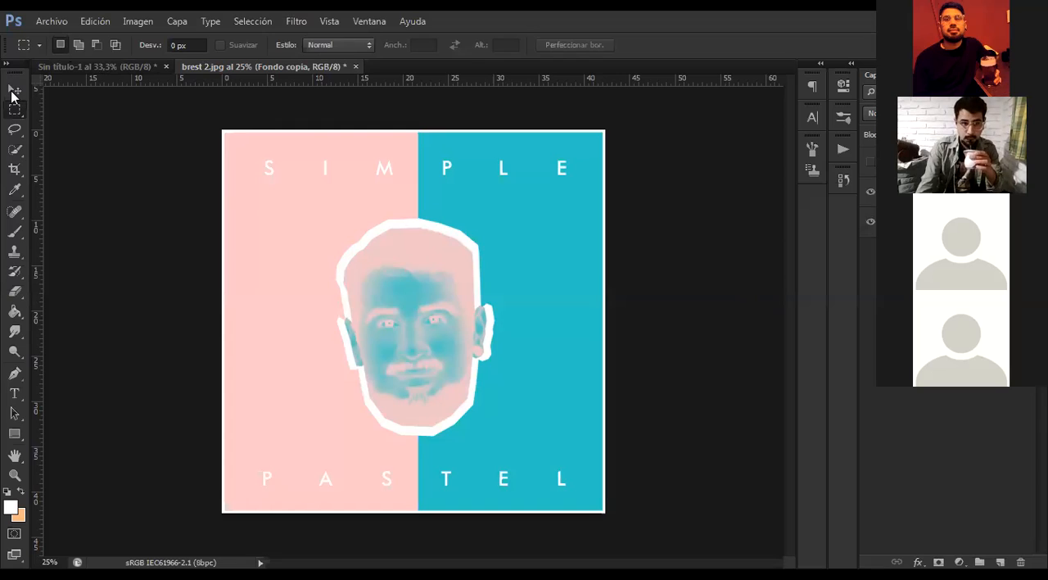
Switch to the Move tool, dismiss the notification pop-up and leave all layers deselected
left_click(12, 90)
left_click(152, 181)
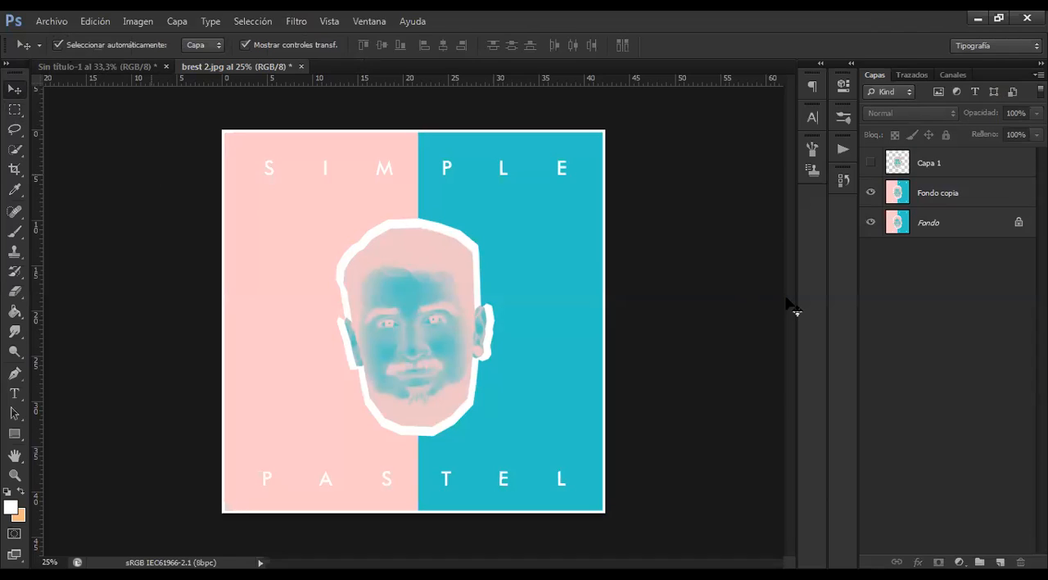
left_click(946, 168)
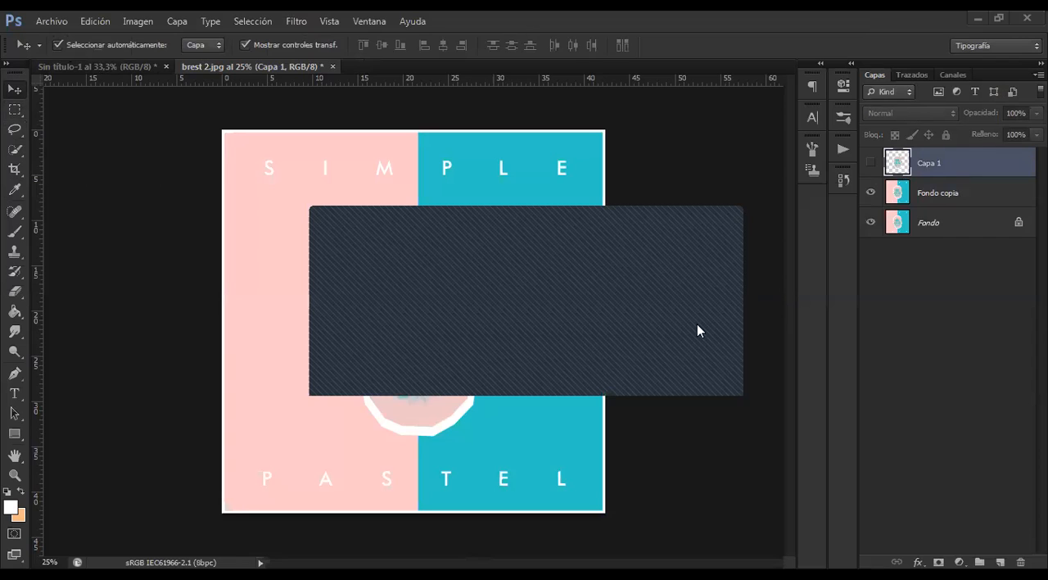
left_click(687, 380)
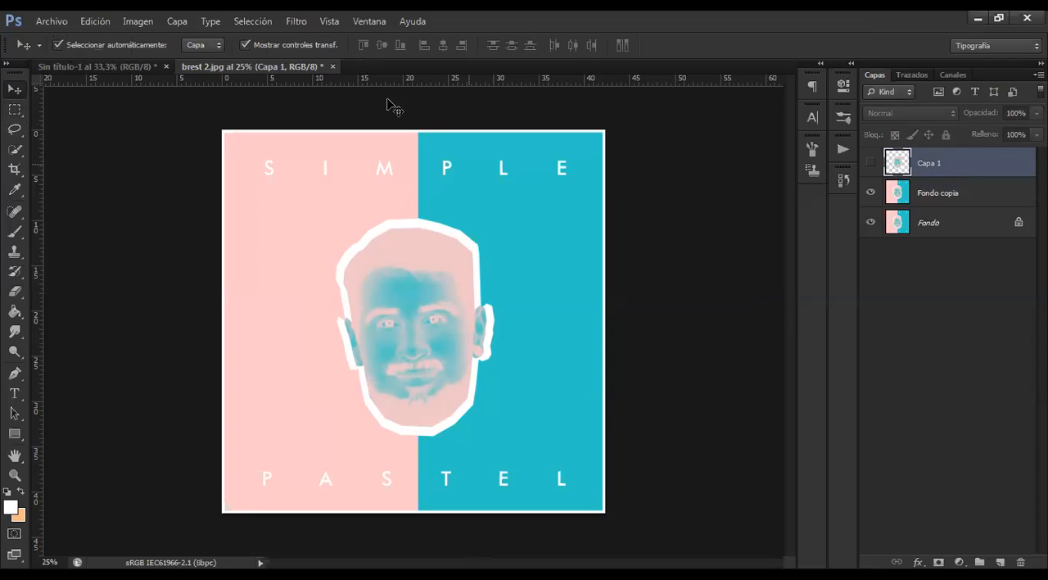
left_click(216, 227)
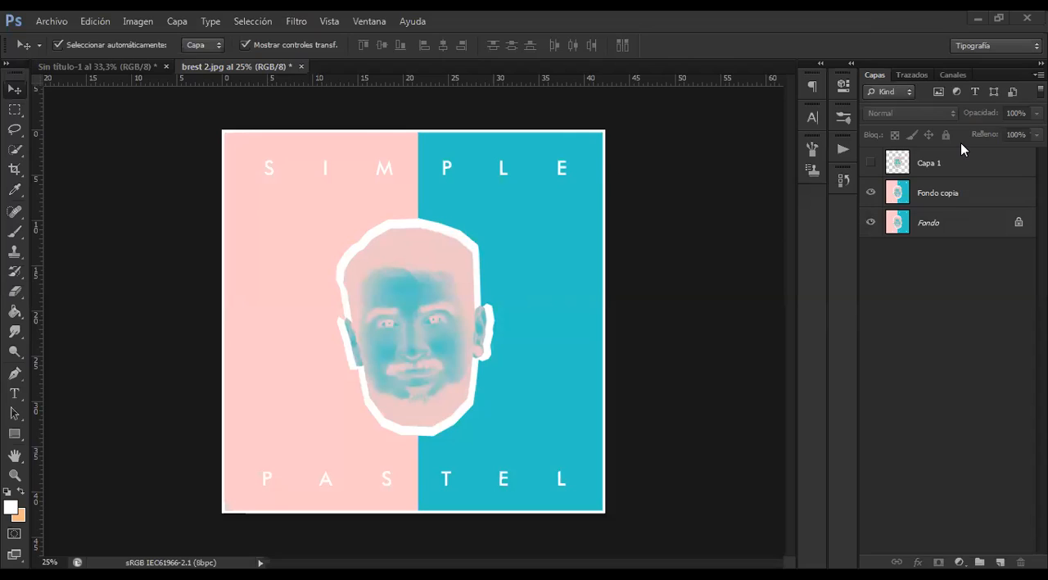
Show the Capa 1 layer, hide Fondo copia and Fondo, and move the cut-out head slightly upward
left_click(900, 171)
left_click(871, 162)
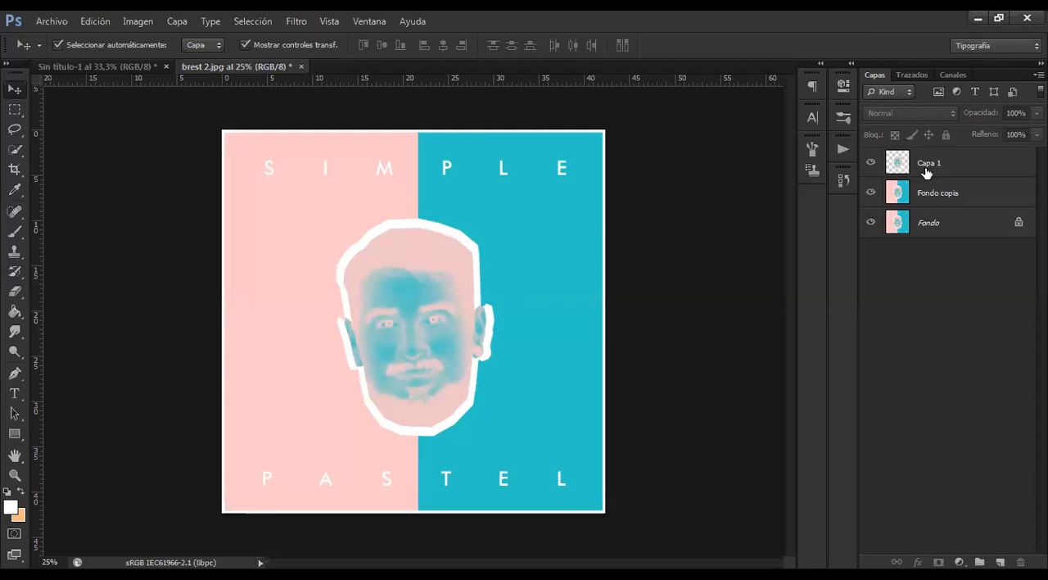
left_click(897, 195)
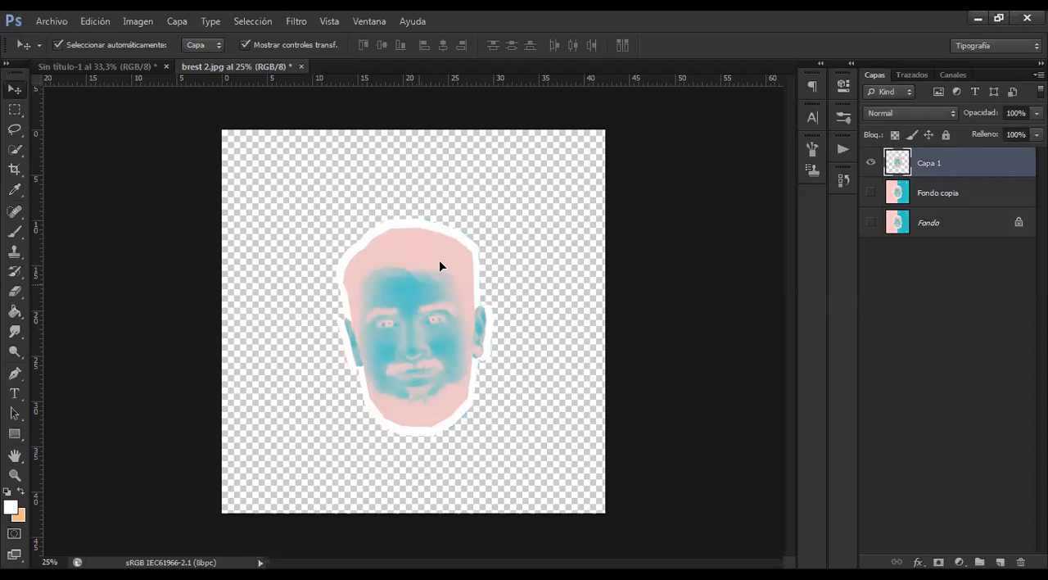
left_click_drag(440, 262, 444, 235)
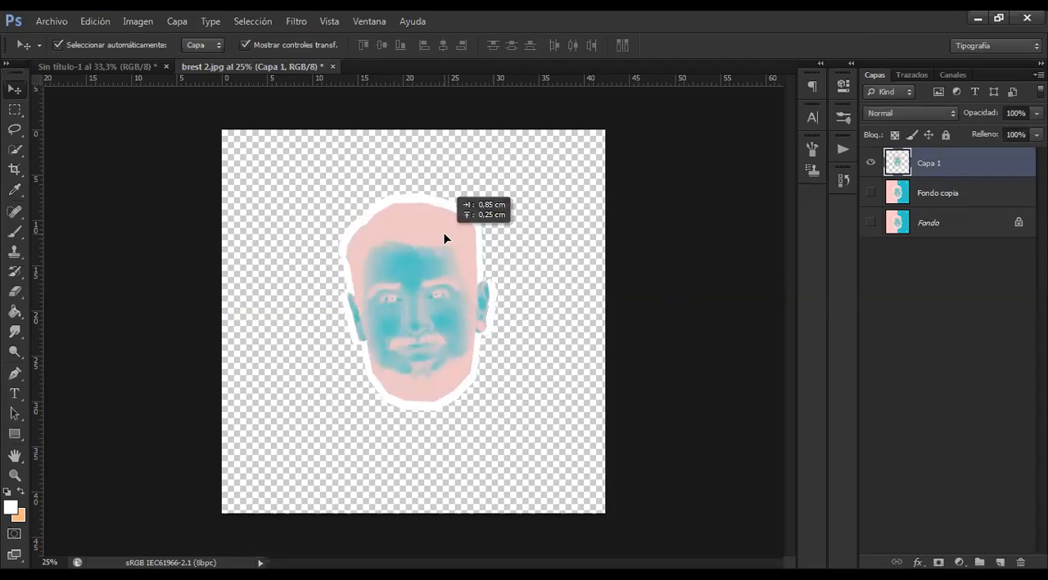
Place the COPAS 2 image from the canvas's upper-left corner and scale it to about 146.40% width and 175.56% height to cover the canvas
left_click(61, 18)
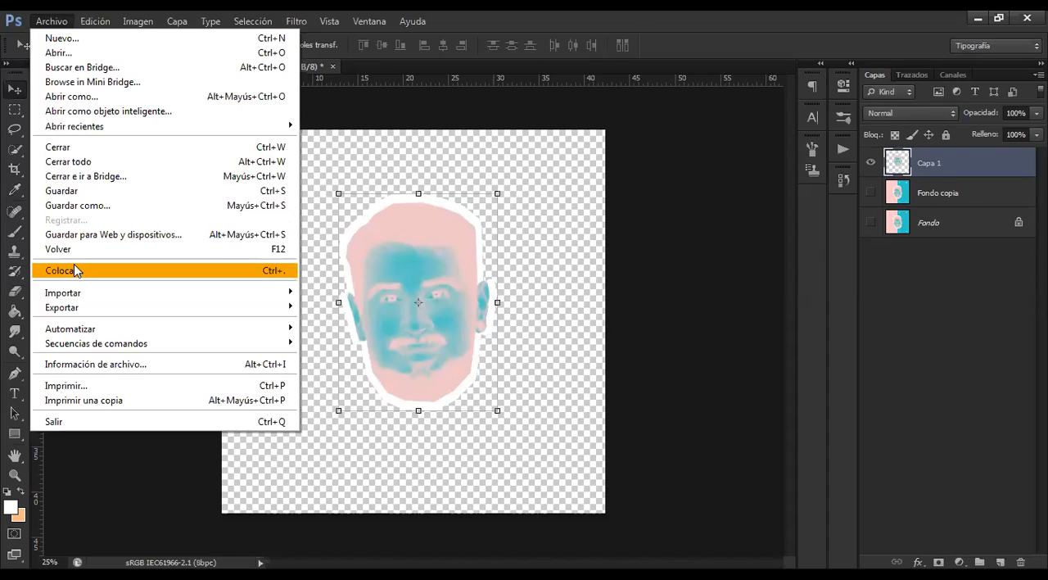
key("Return")
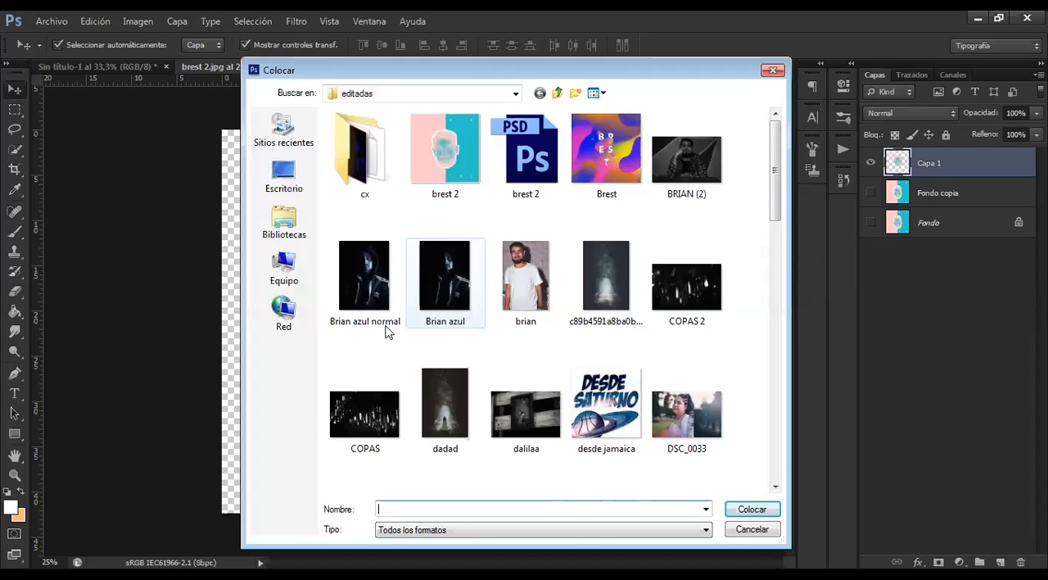
left_click(697, 267)
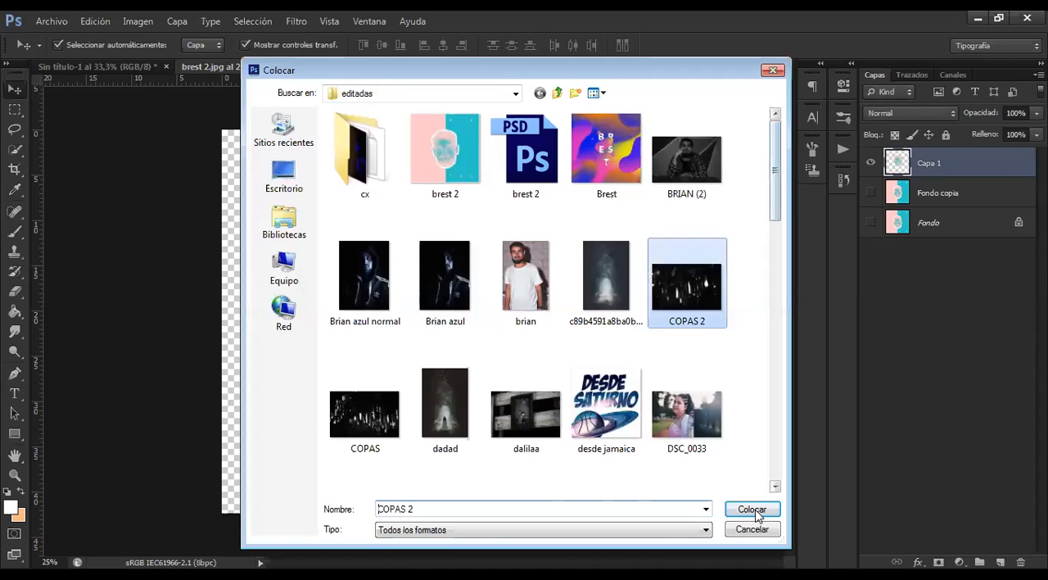
left_click(752, 510)
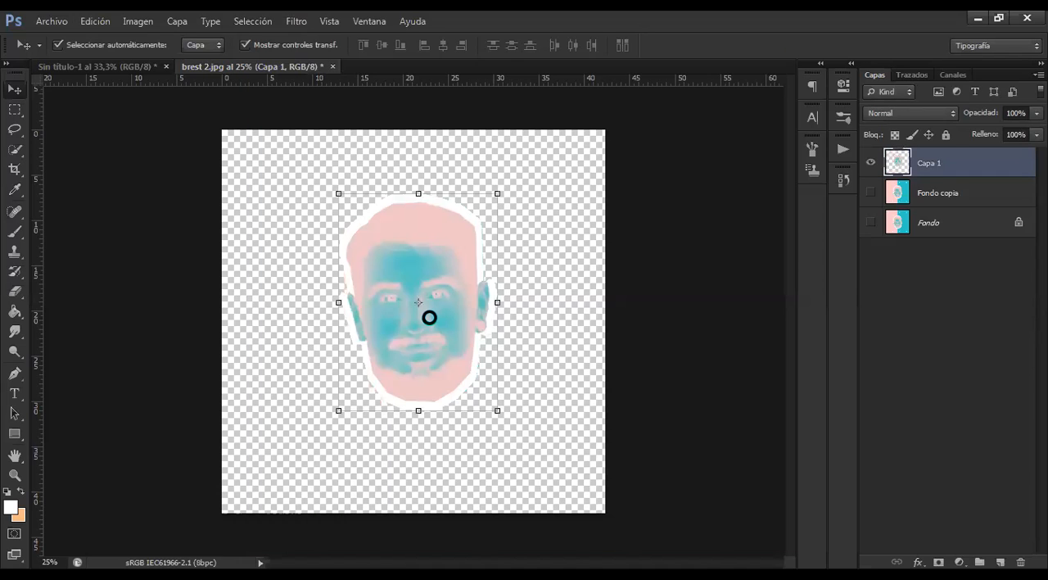
left_click_drag(362, 247, 335, 166)
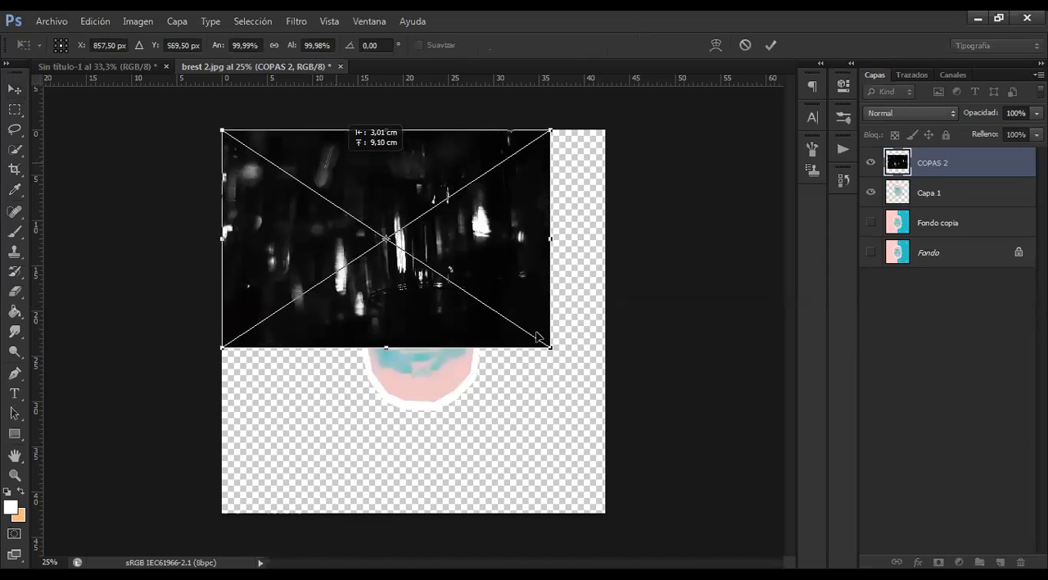
left_click_drag(554, 349, 703, 512)
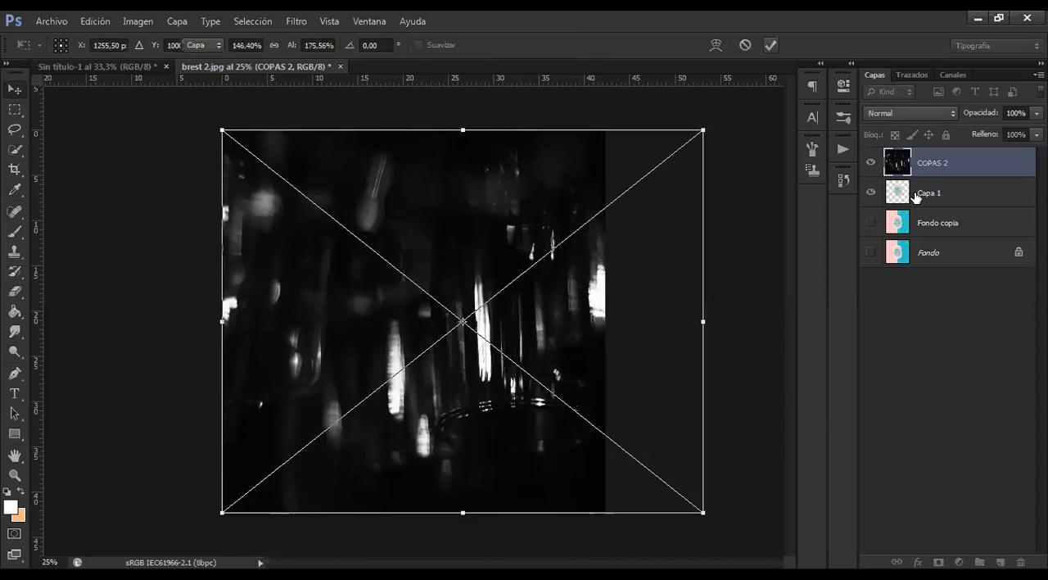
key("Return")
Move the Capa 1 layer above COPAS 2 and shift the head about 0.17 cm right and 1.35 cm down
left_click(948, 197)
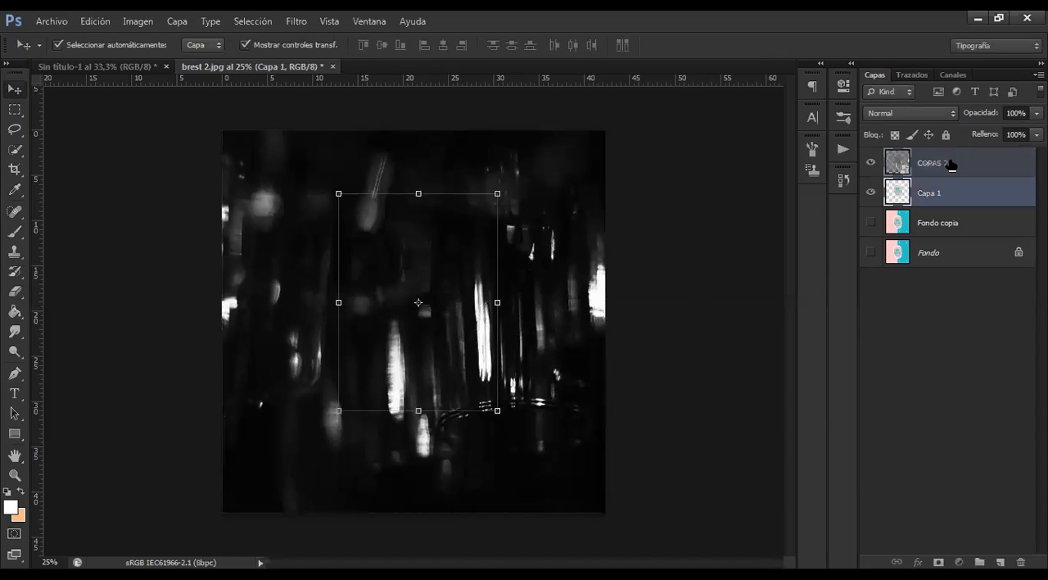
left_click_drag(950, 165, 950, 163)
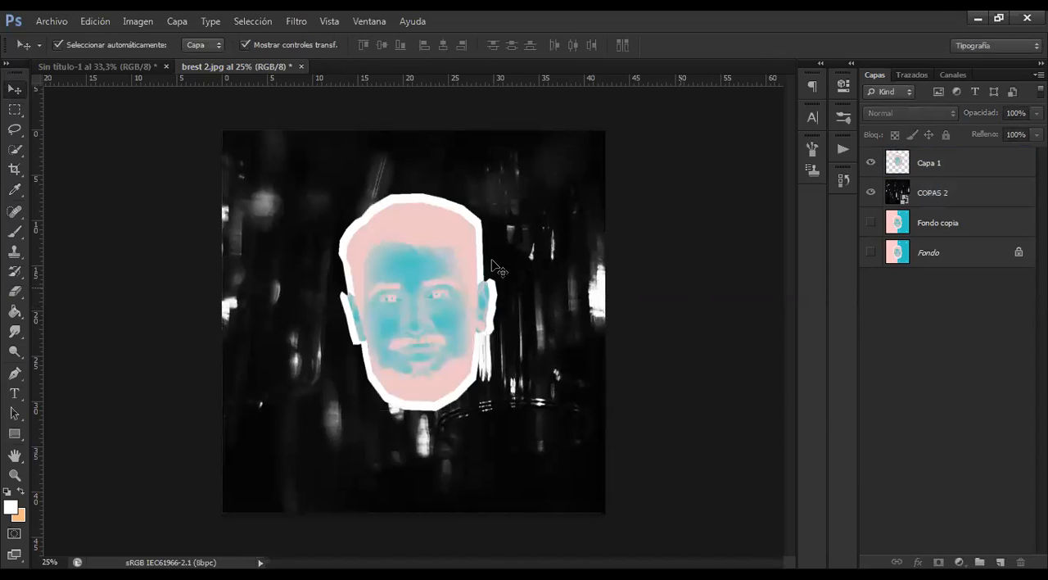
left_click_drag(459, 253, 444, 243)
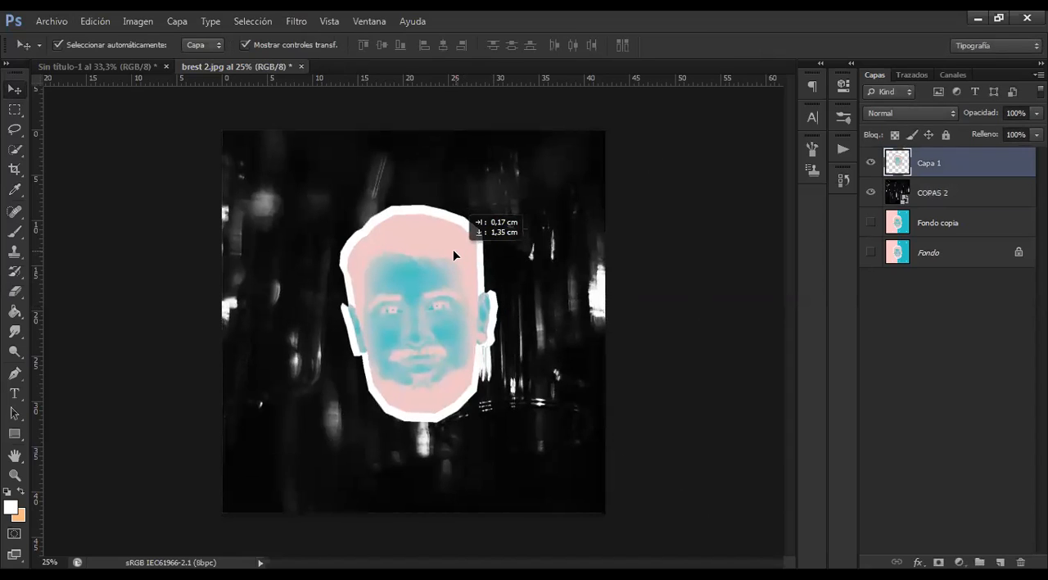
Show the Fondo copia and Fondo layers, and switch COPAS 2 and Capa 1 off and on again to compare
left_click(883, 228)
left_click(870, 224)
left_click(873, 244)
left_click(871, 194)
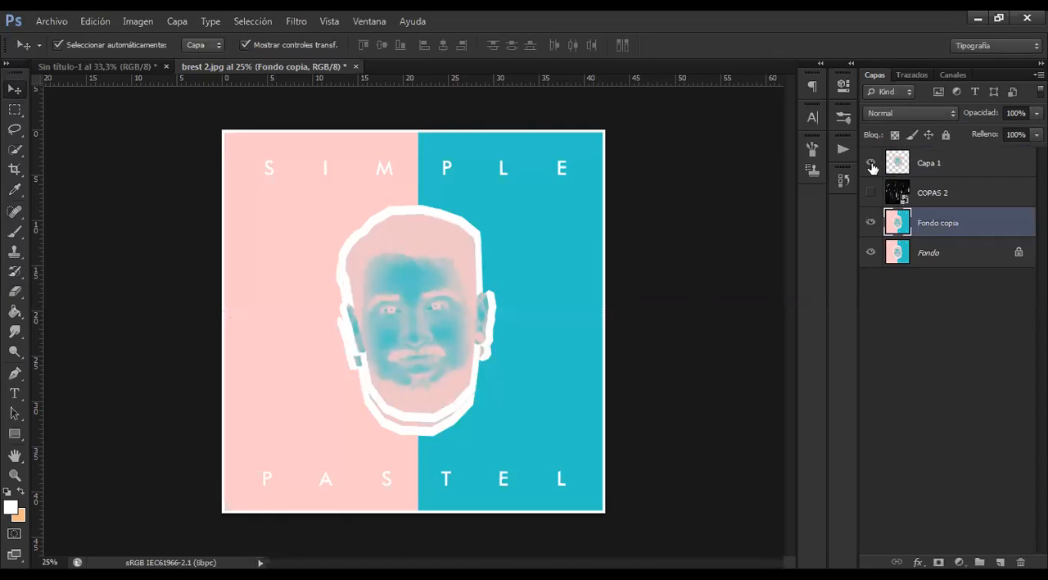
left_click(872, 164)
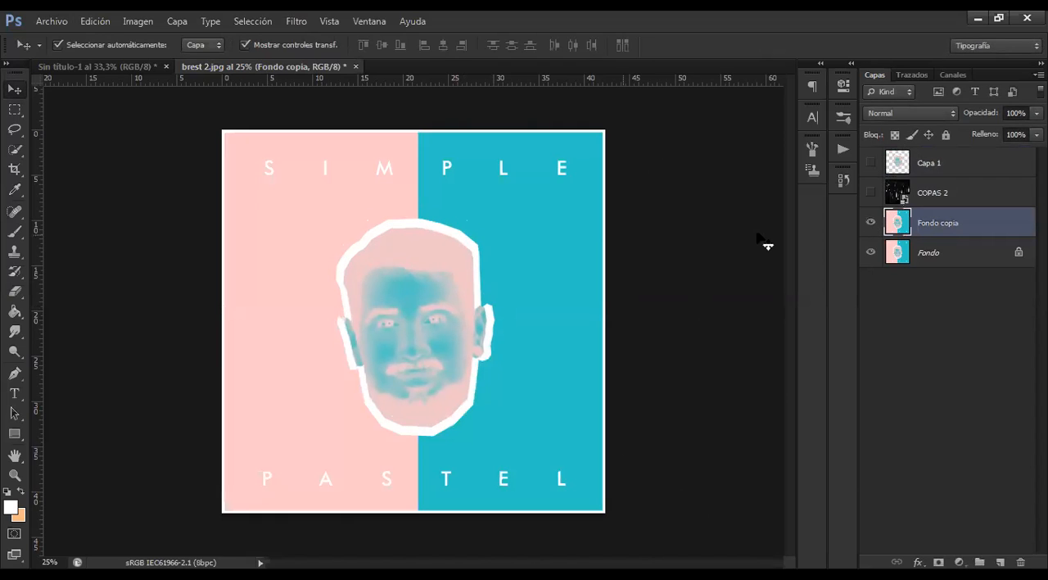
left_click(872, 193)
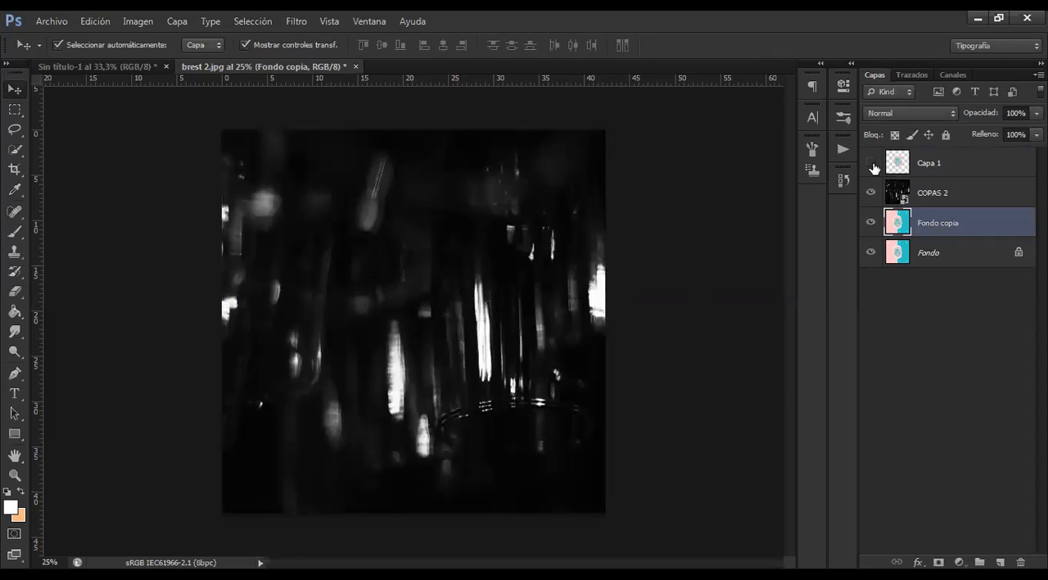
left_click(872, 163)
Delete the Capa 1 and COPAS 2 layers, keeping only Fondo copia and Fondo
left_click(922, 168)
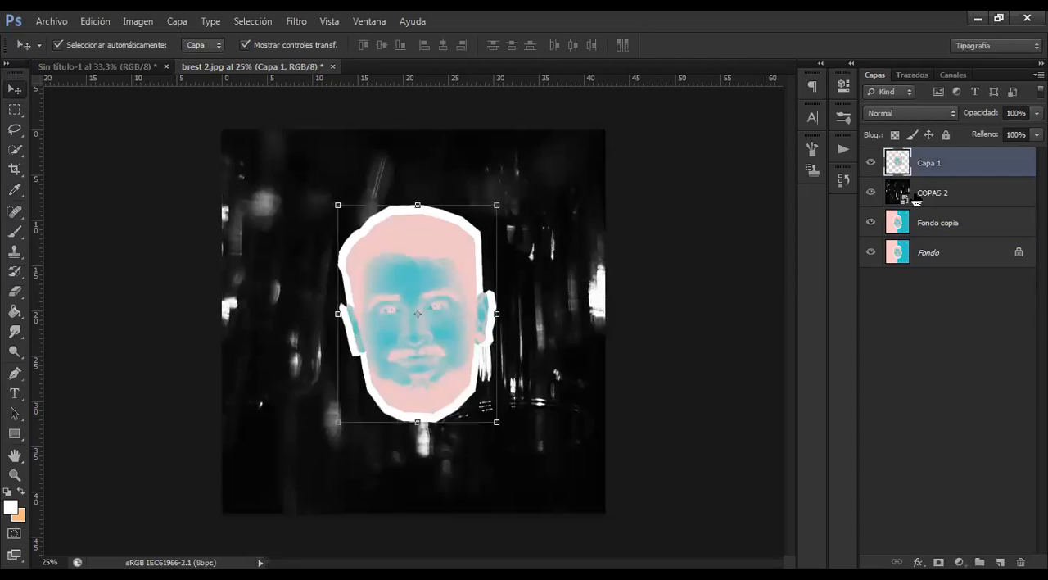
key("Delete")
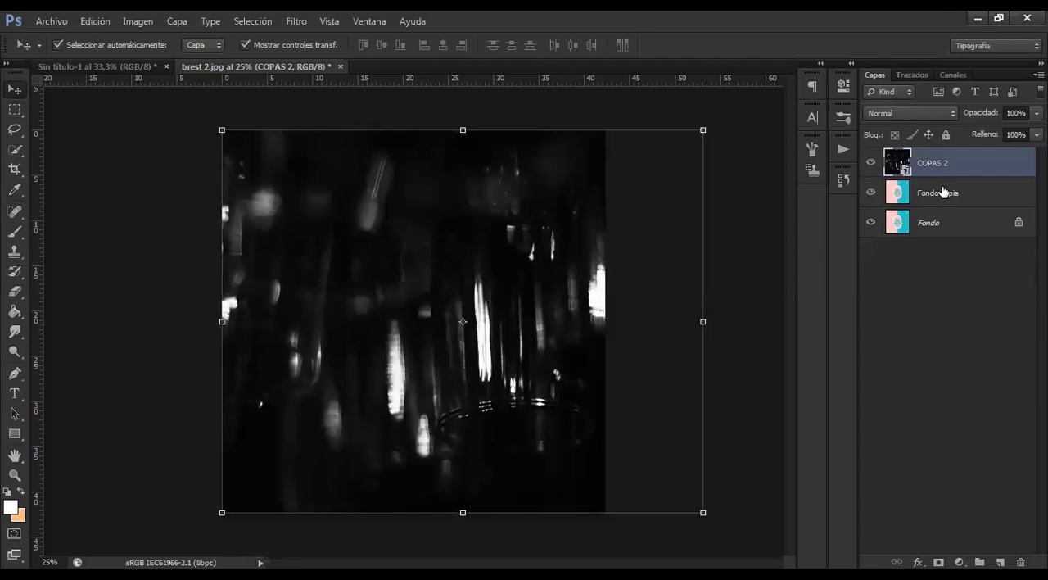
key("Delete")
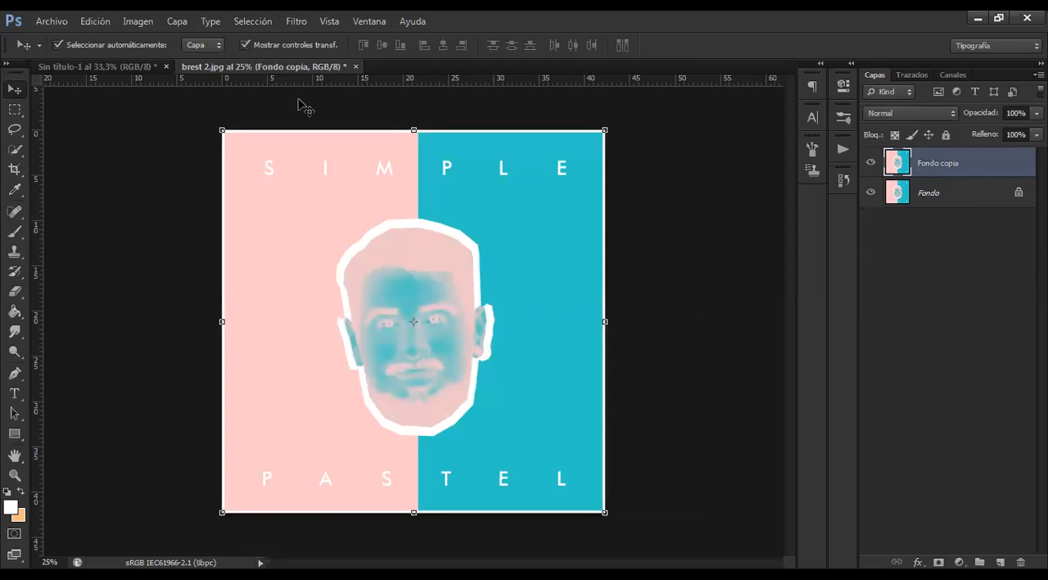
Open the dark forest path image c89b4591a8ba0bc248200fbd50dc1e5b.jpg from the editadas folder as a separate document
left_click(54, 27)
left_click(55, 49)
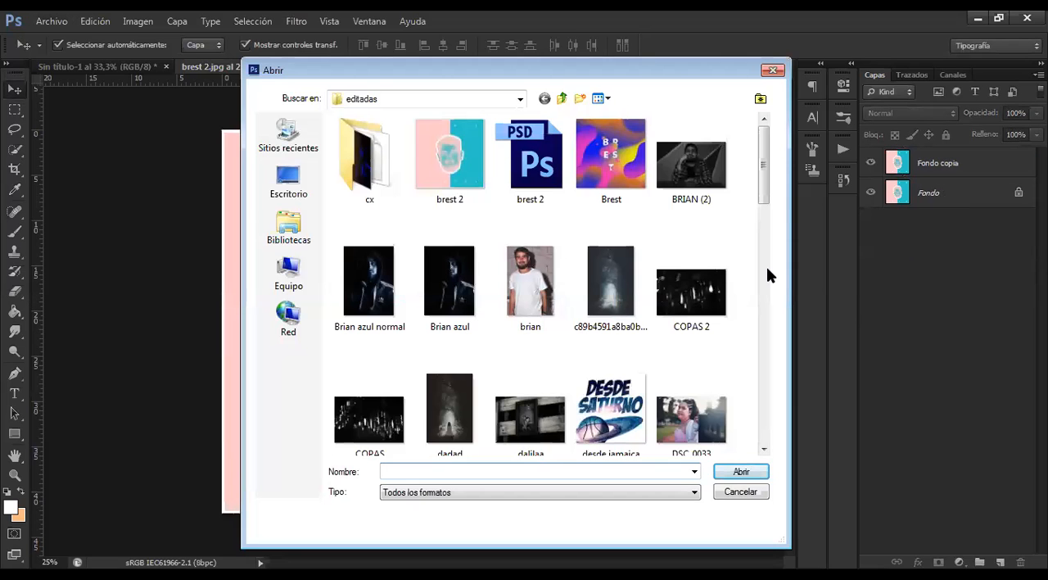
scroll(769, 223, "down", 3)
scroll(613, 187, "up", 1)
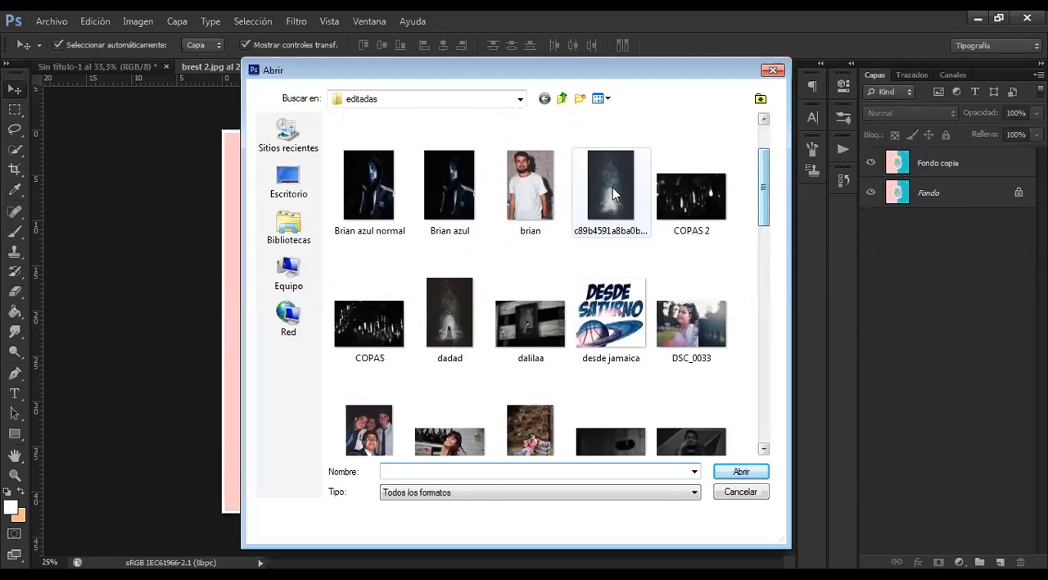
left_click(747, 476)
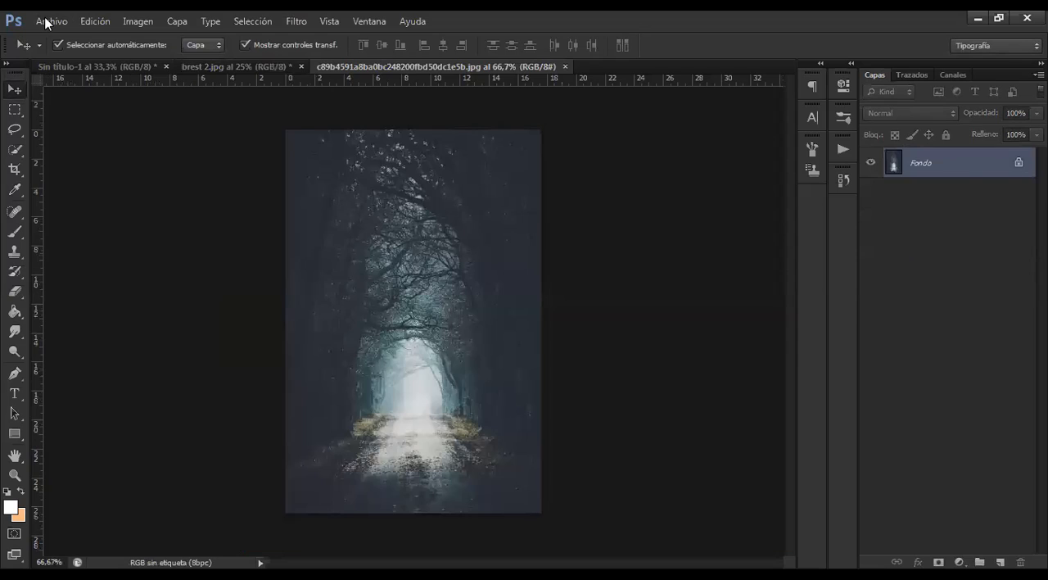
Place the jenny image from the editadas folder over the forest photo at 100% scale
left_click(49, 22)
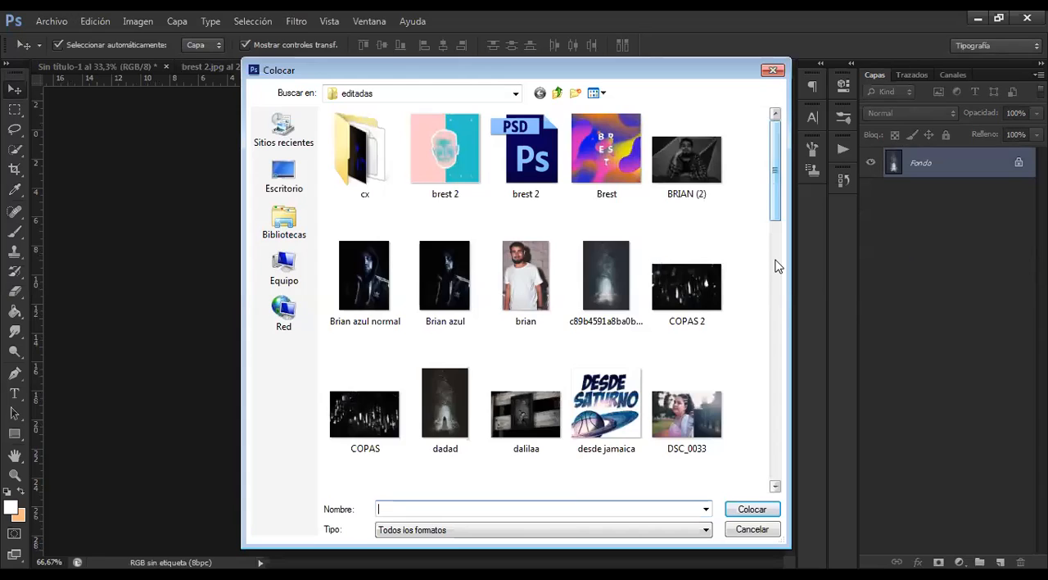
scroll(775, 262, "down", 3)
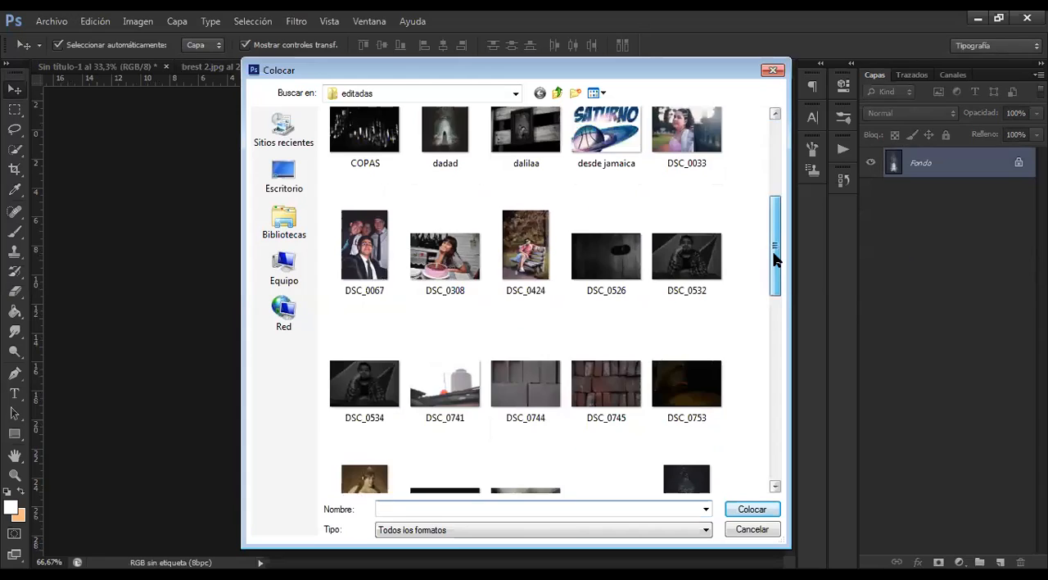
scroll(776, 266, "up", 3)
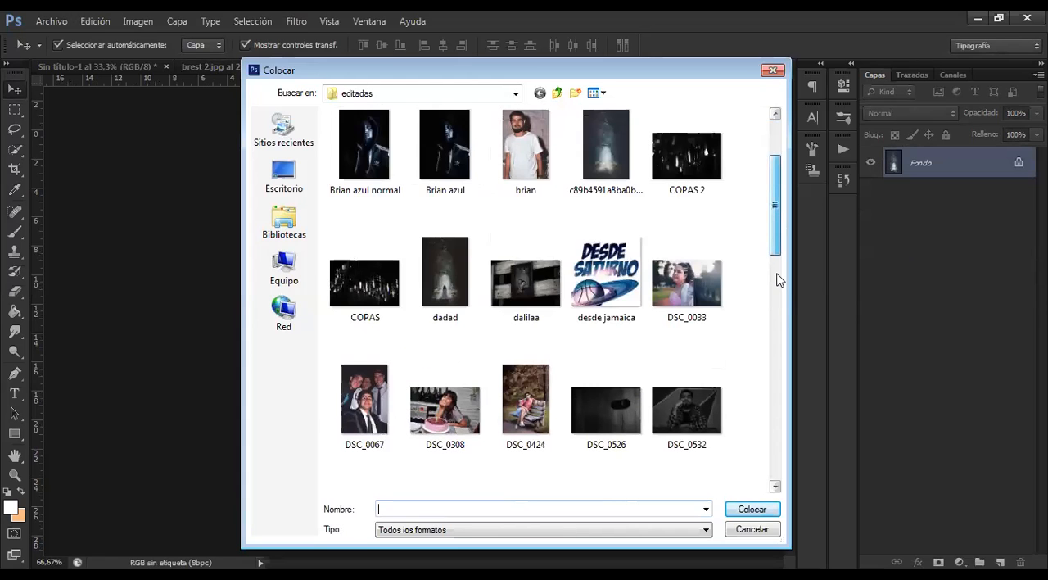
scroll(778, 281, "down", 5)
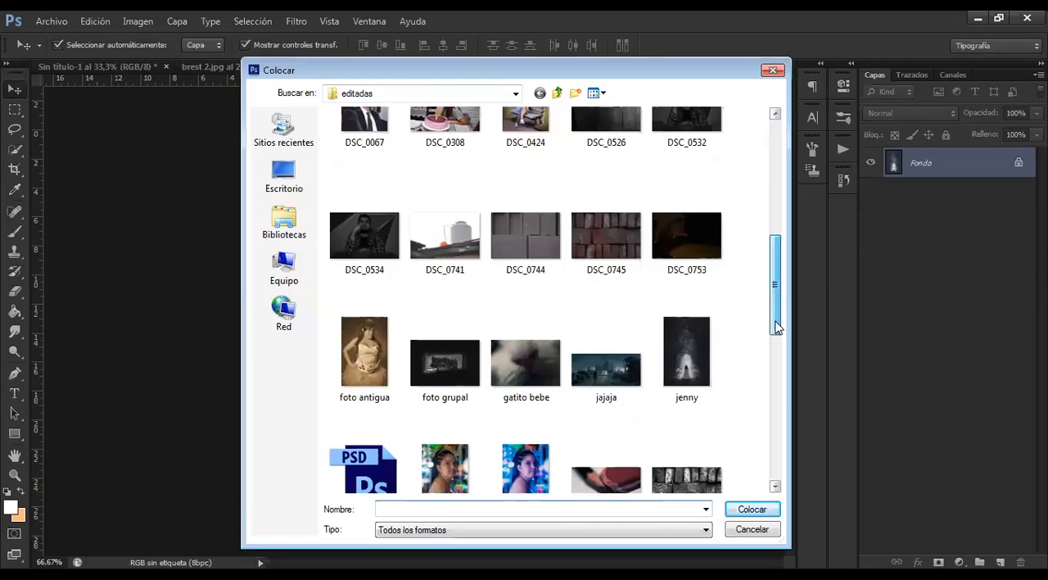
scroll(778, 336, "down", 4)
scroll(776, 311, "up", 5)
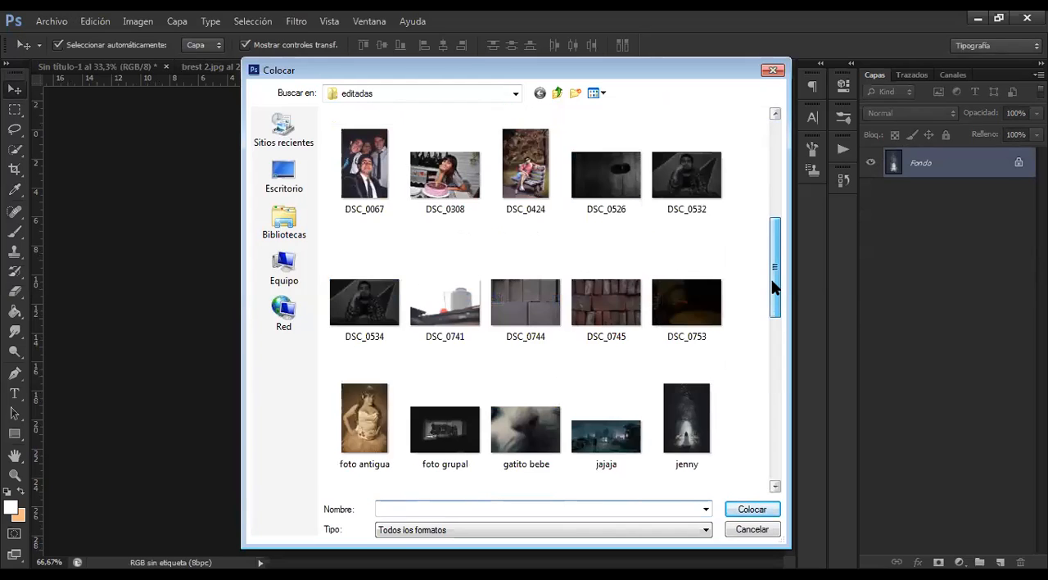
left_click_drag(774, 285, 770, 254)
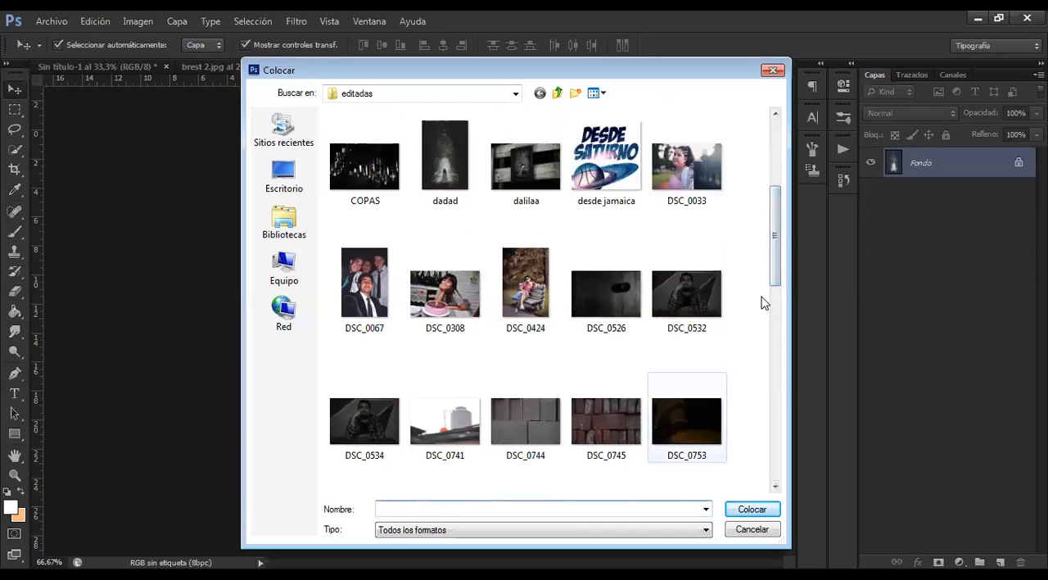
type("jenny")
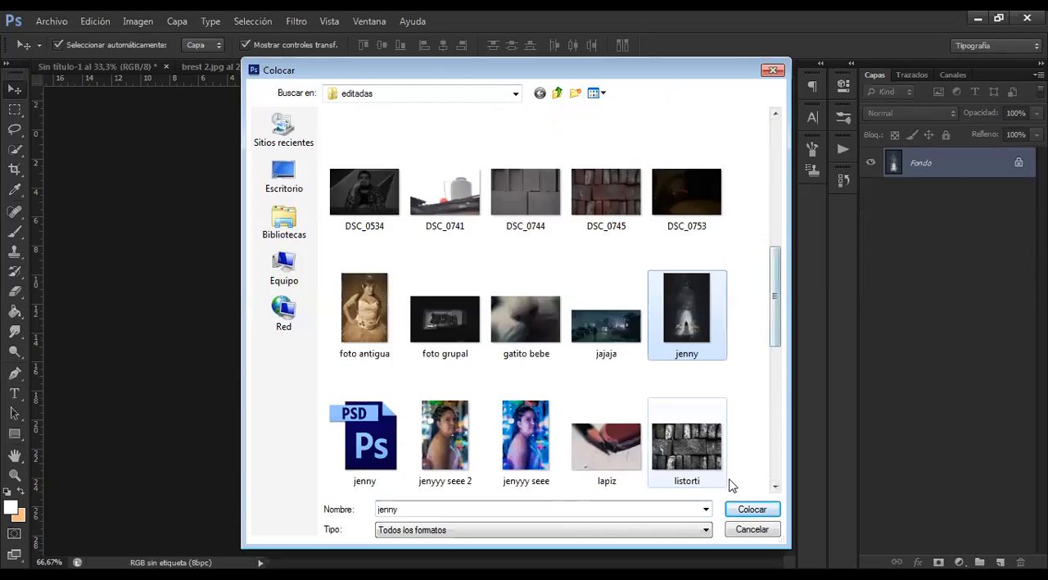
double_click(660, 272)
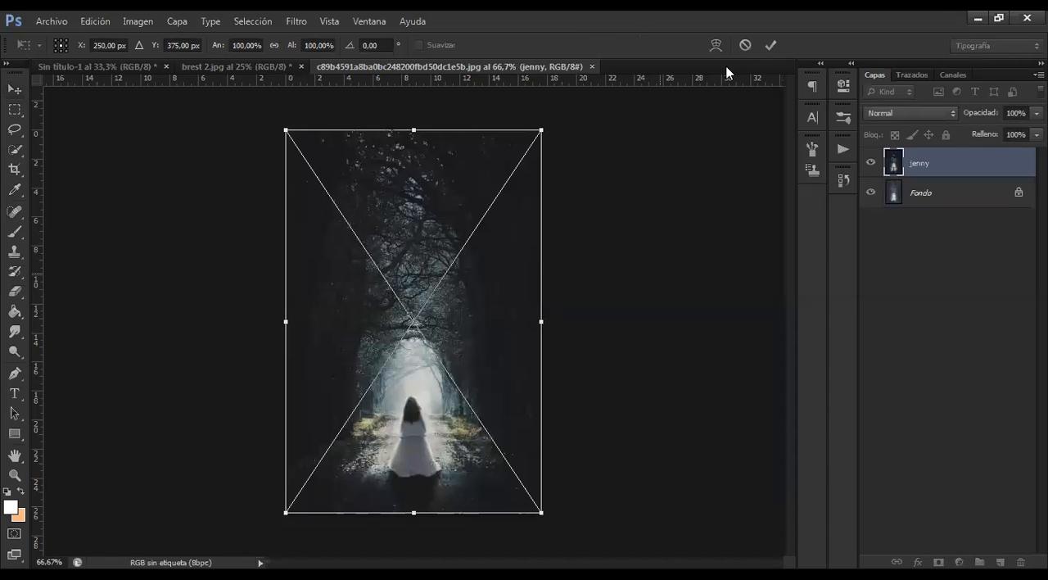
left_click(771, 45)
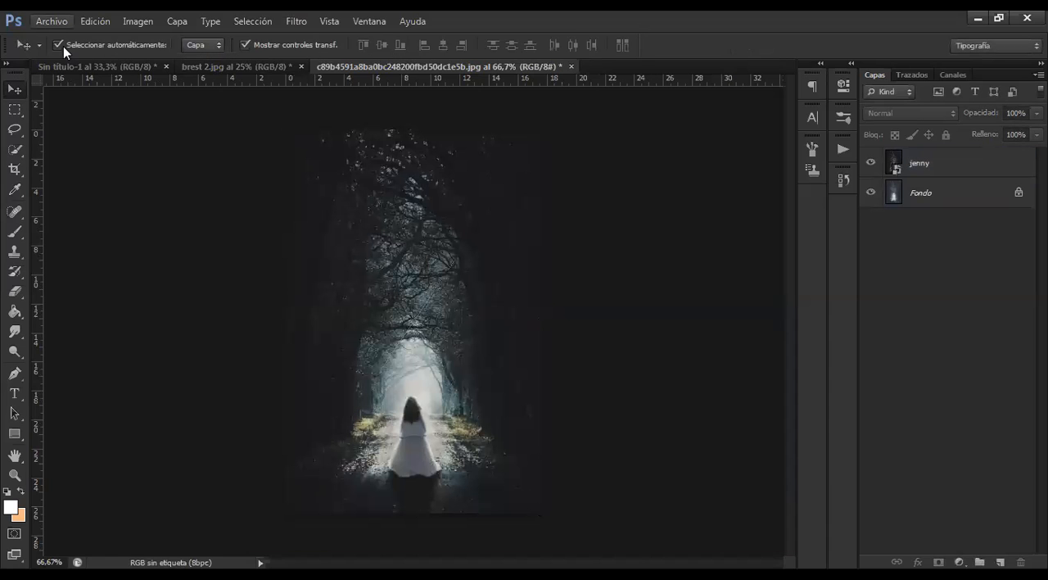
left_click(56, 23)
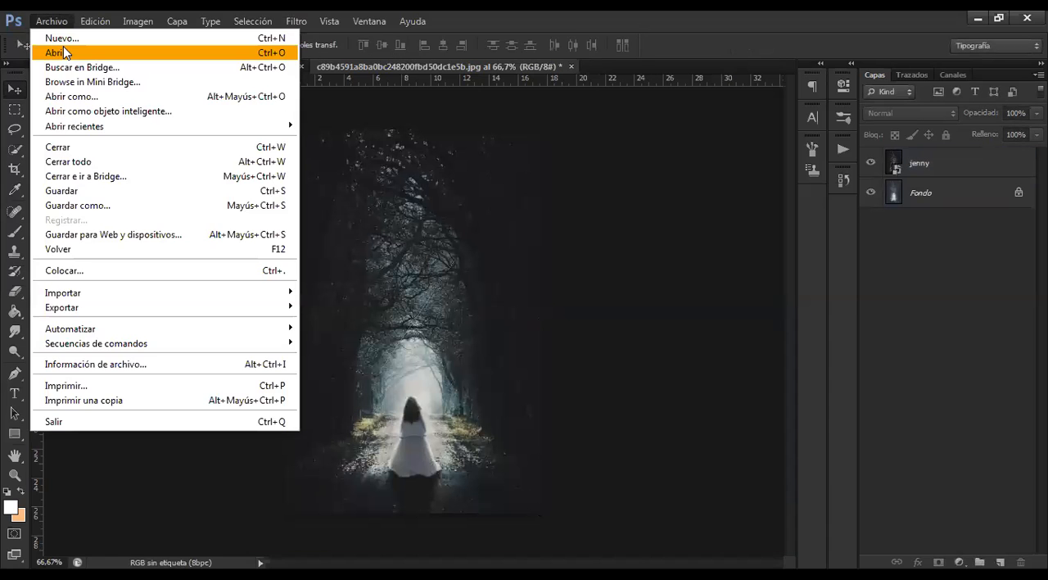
left_click(81, 271)
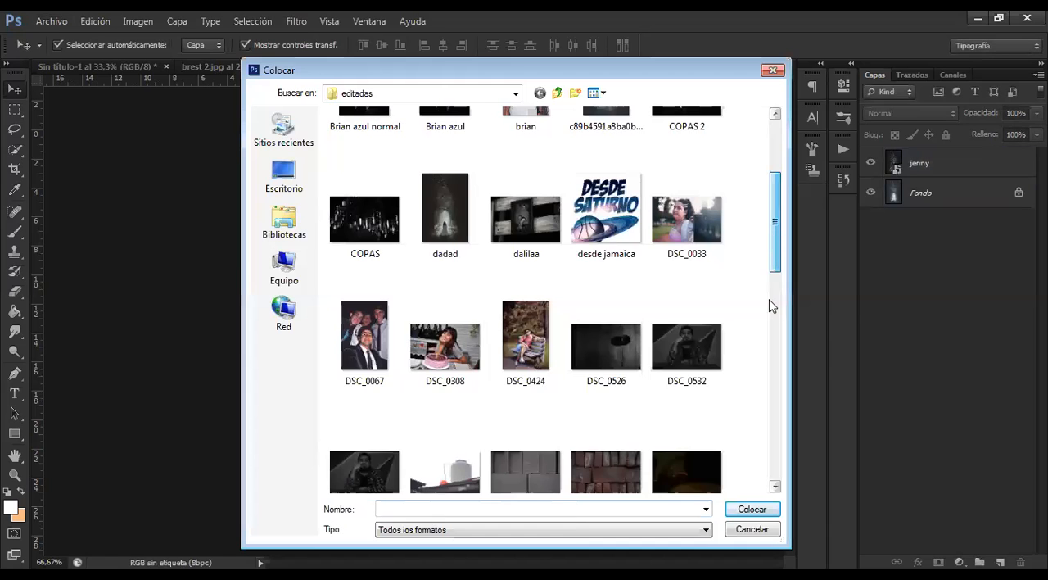
scroll(770, 305, "down", 10)
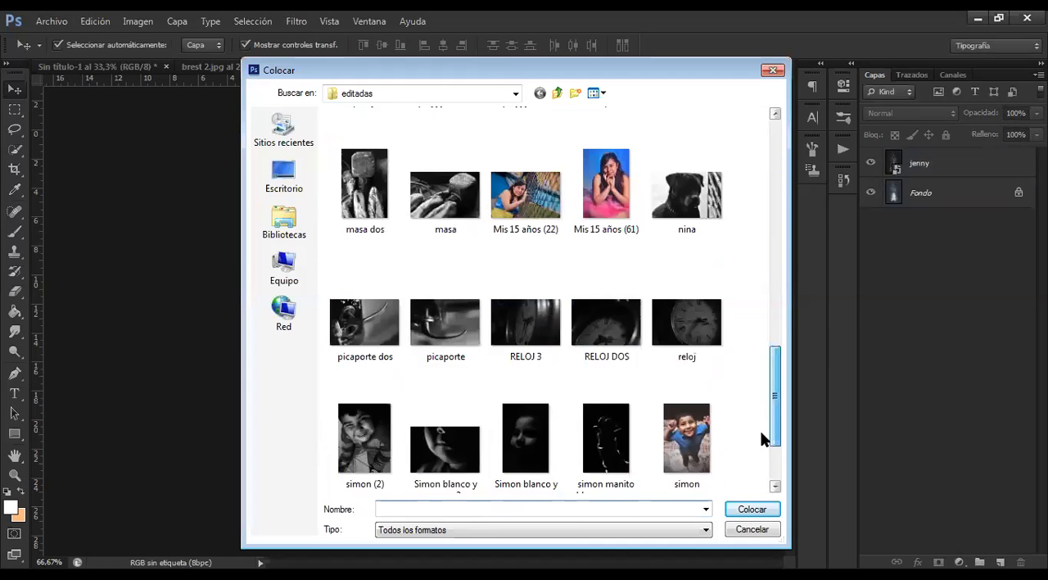
scroll(765, 439, "down", 1)
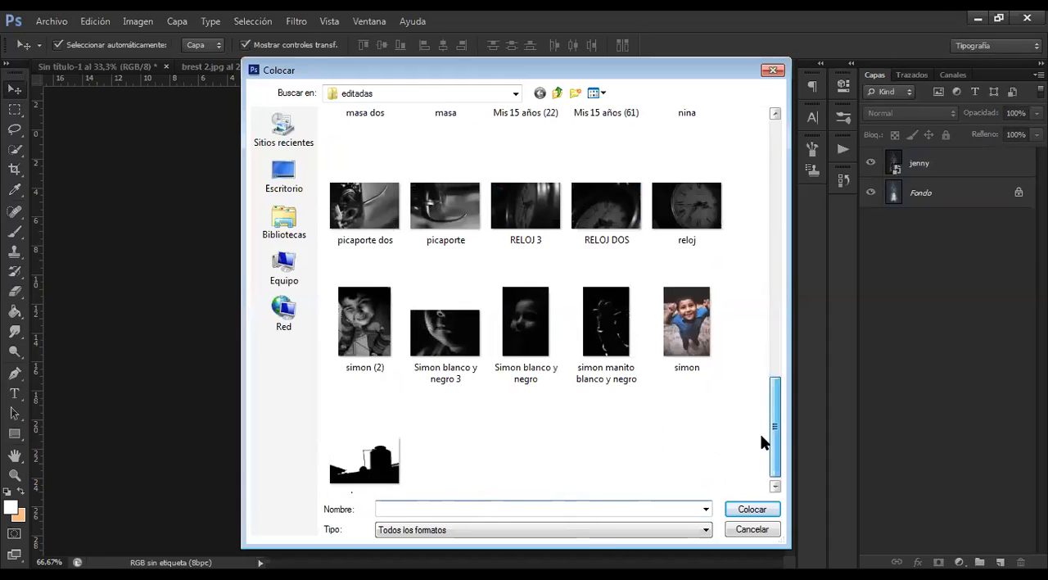
scroll(760, 263, "up", 8)
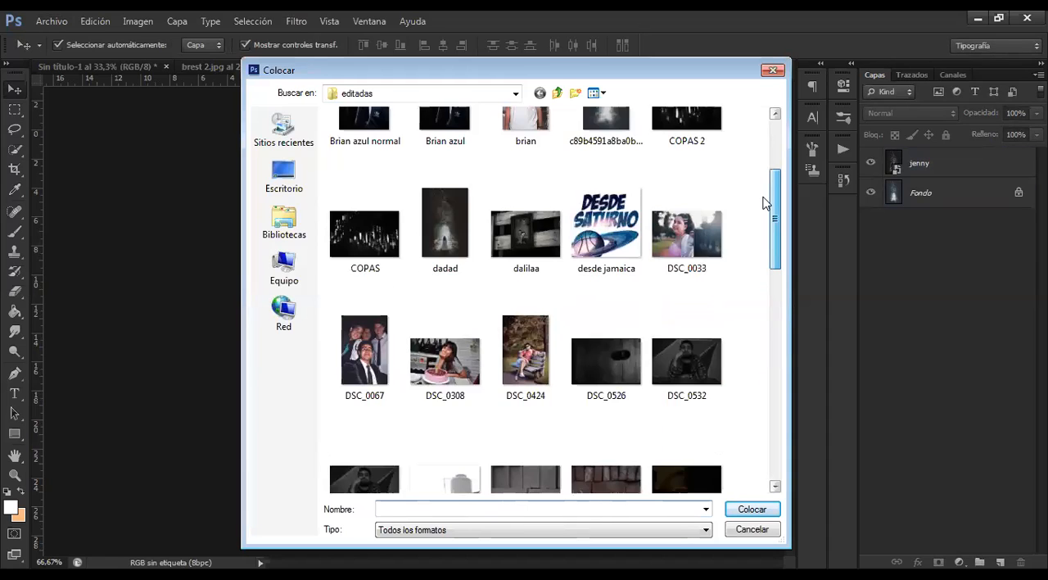
scroll(763, 201, "up", 1)
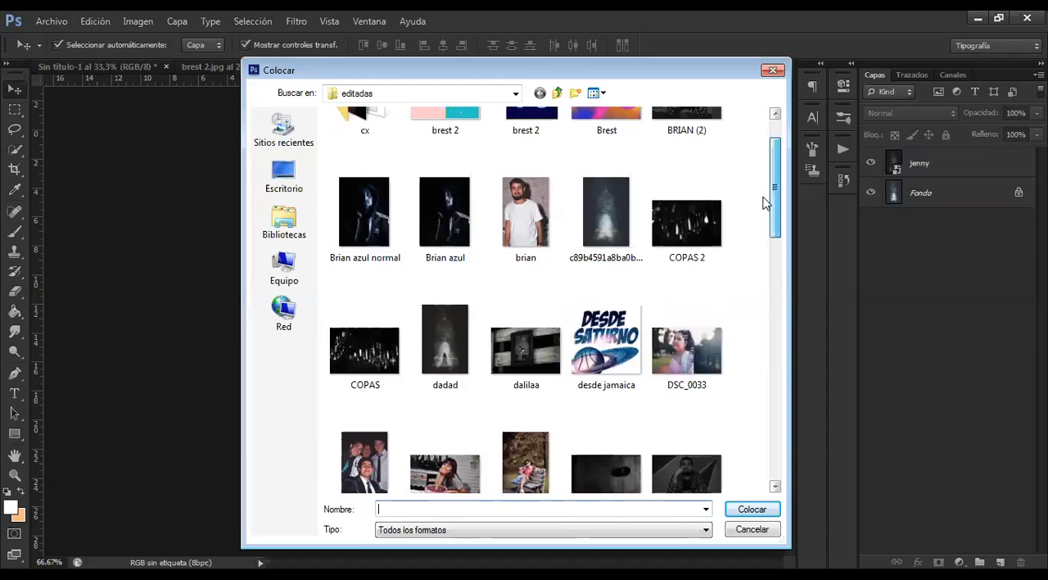
left_click(750, 530)
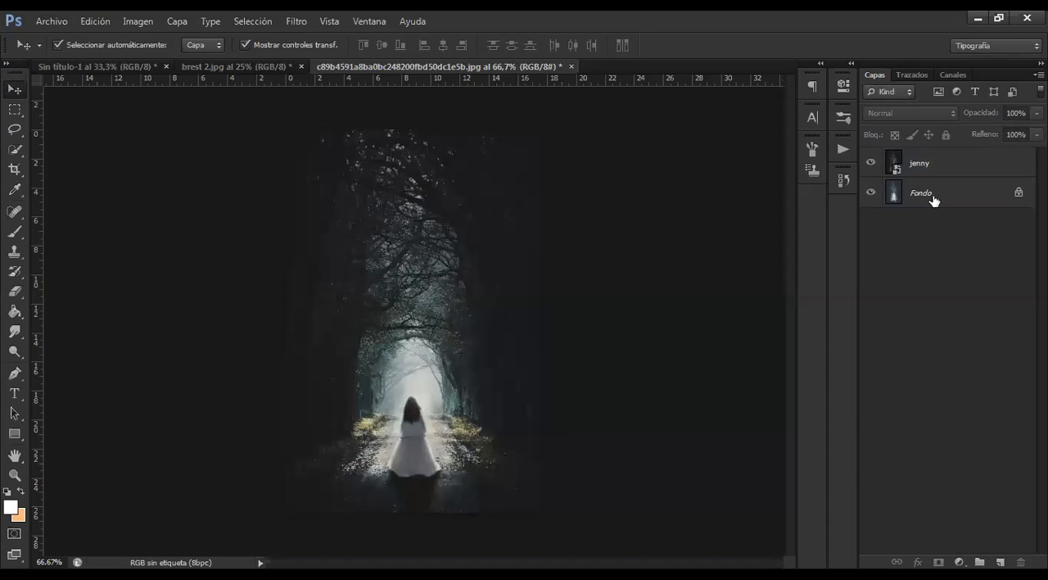
Hide the jenny layer in the forest document, and select the Fondo copia layer in brest 2.jpg
left_click(873, 182)
left_click(871, 164)
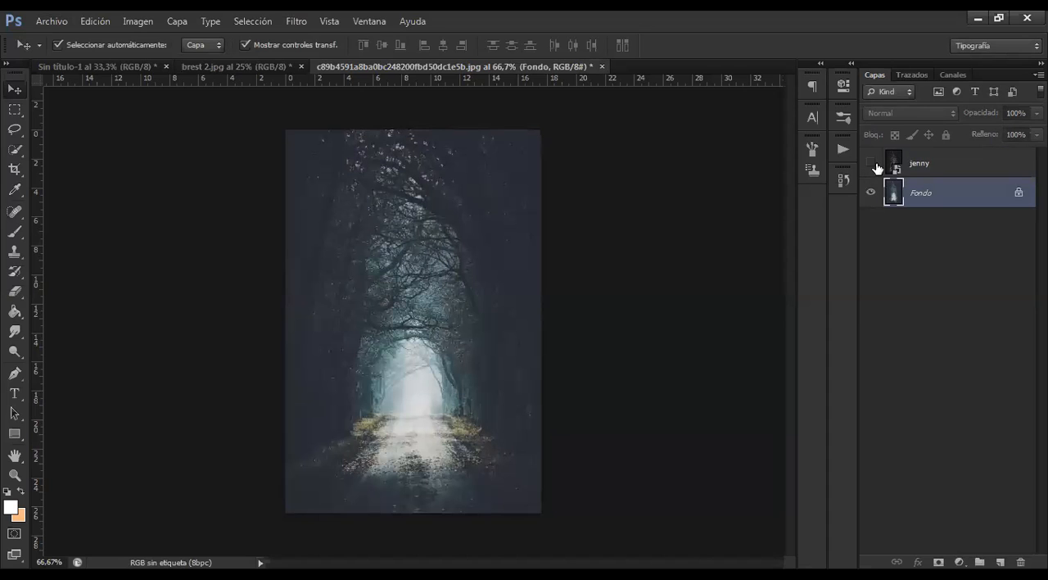
left_click(294, 72)
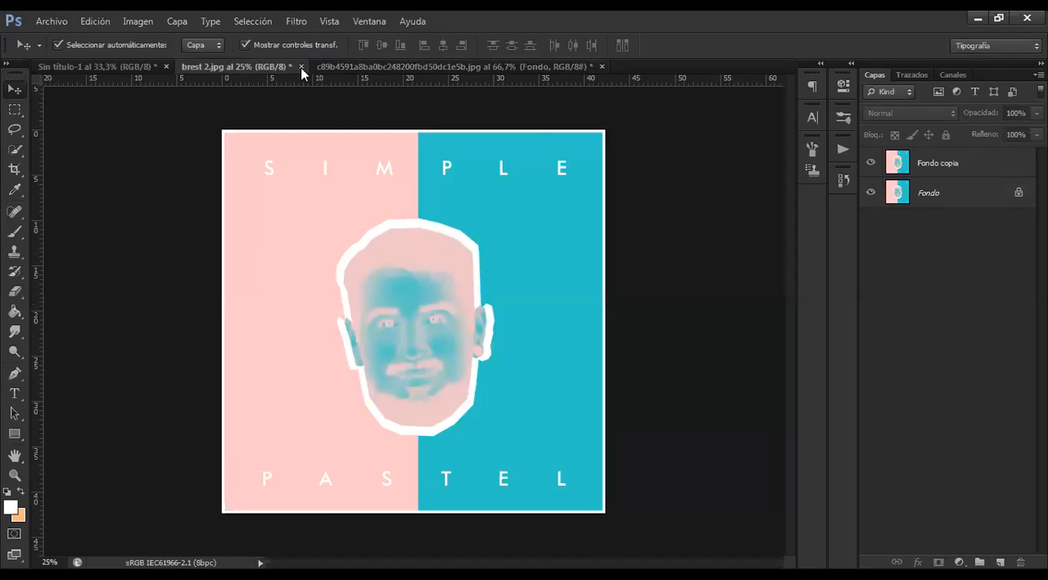
left_click(953, 169)
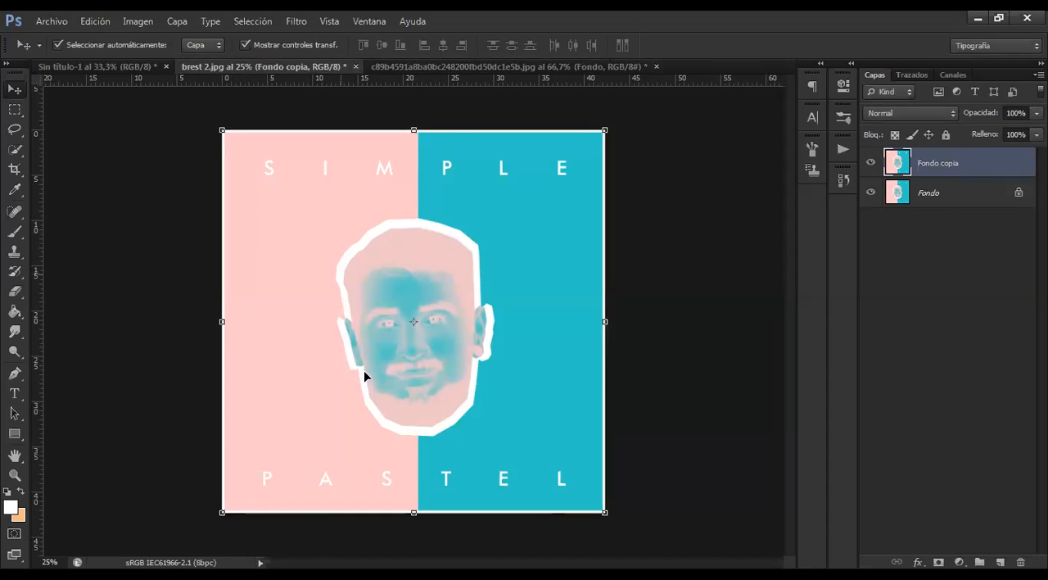
Delete the jenny layer from the forest document and close that document
left_click(432, 68)
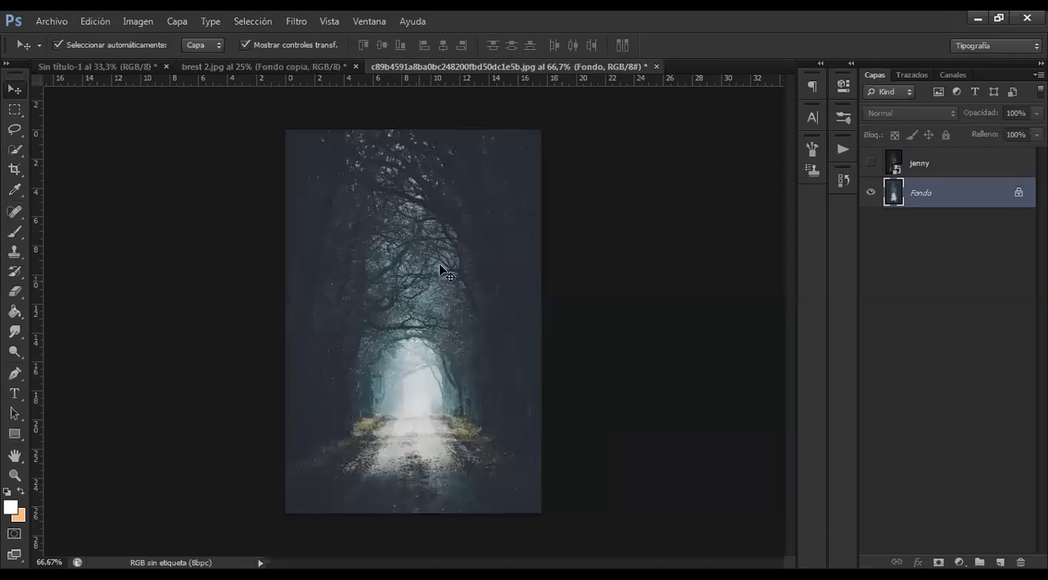
left_click(954, 204)
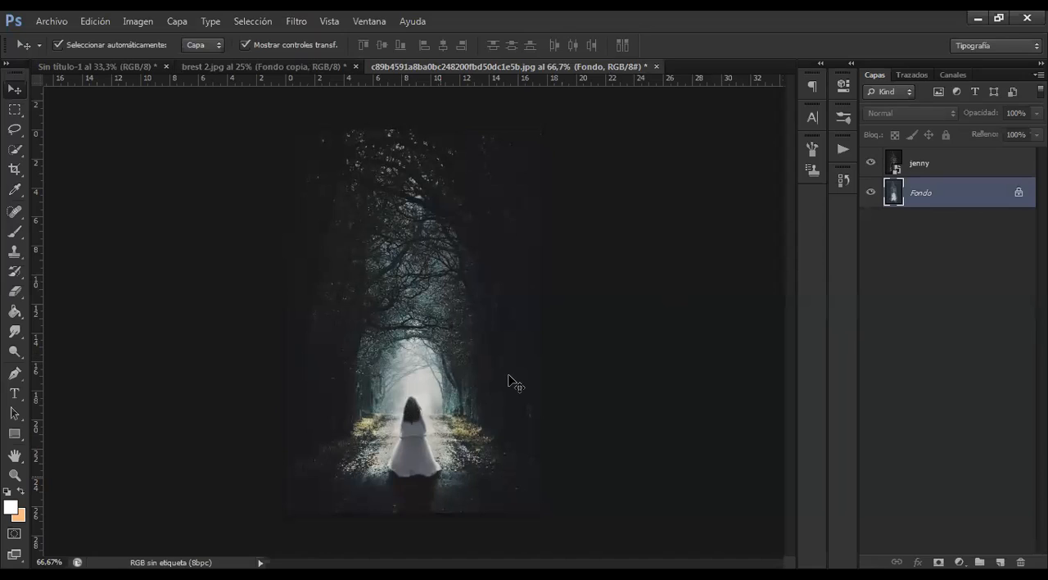
left_click(896, 170)
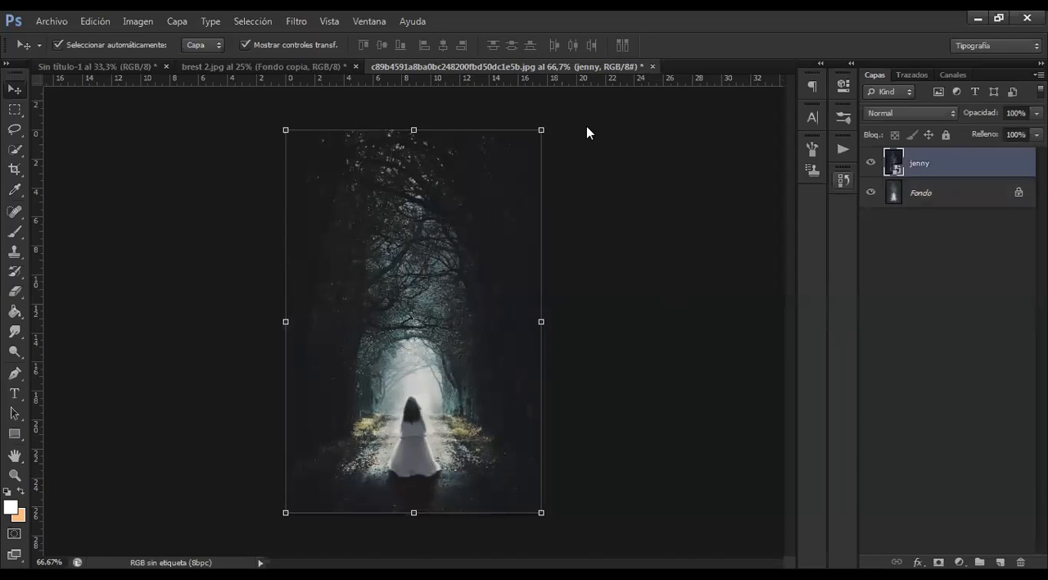
key("Delete")
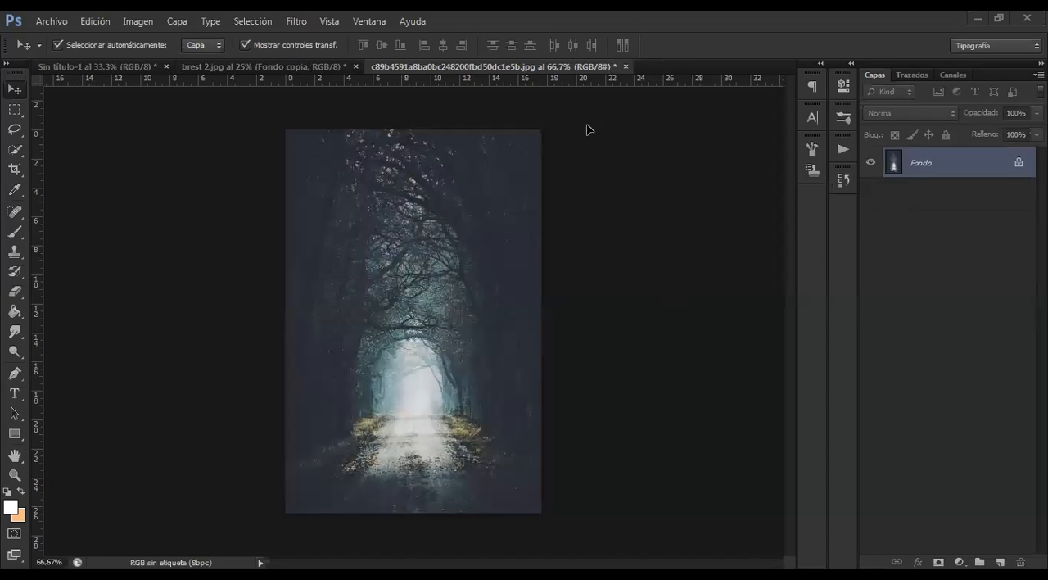
Select the head in the Fondo copia layer of brest 2.jpg with the Quick Selection tool
left_click(15, 150)
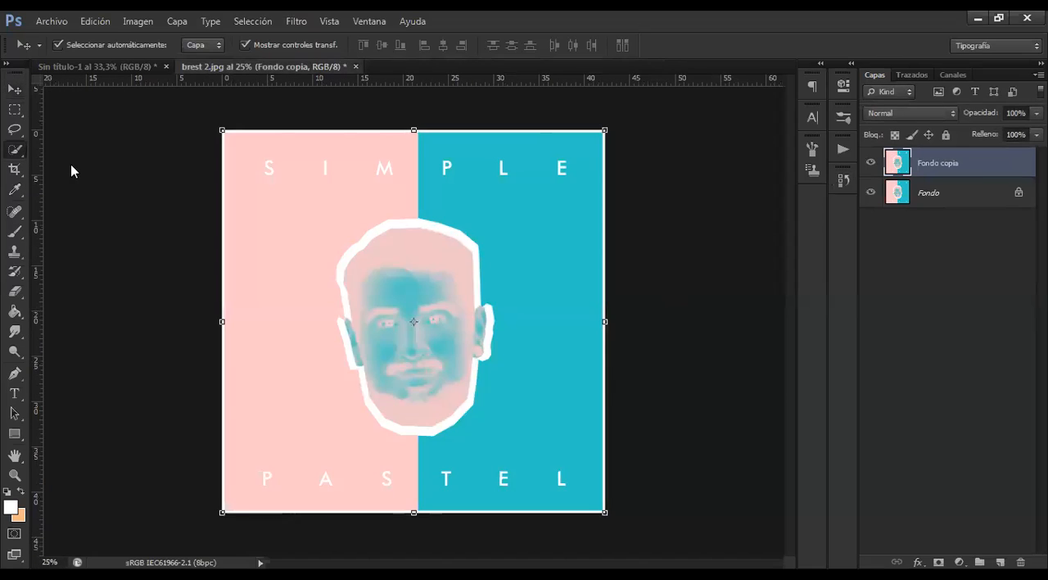
left_click_drag(445, 269, 440, 290)
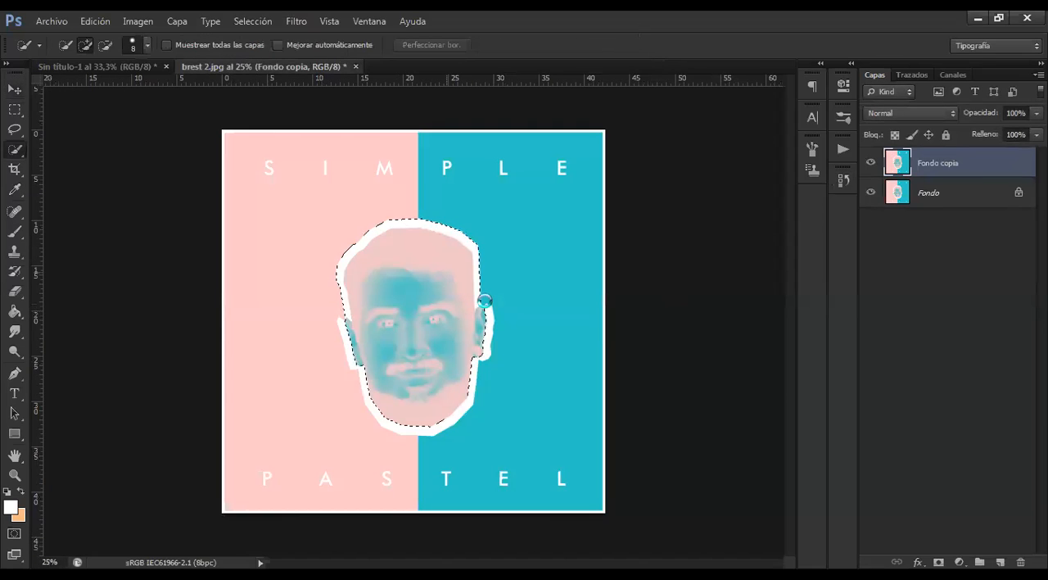
Try putting the selected head on its own new layer, and undo it
right_click(445, 281)
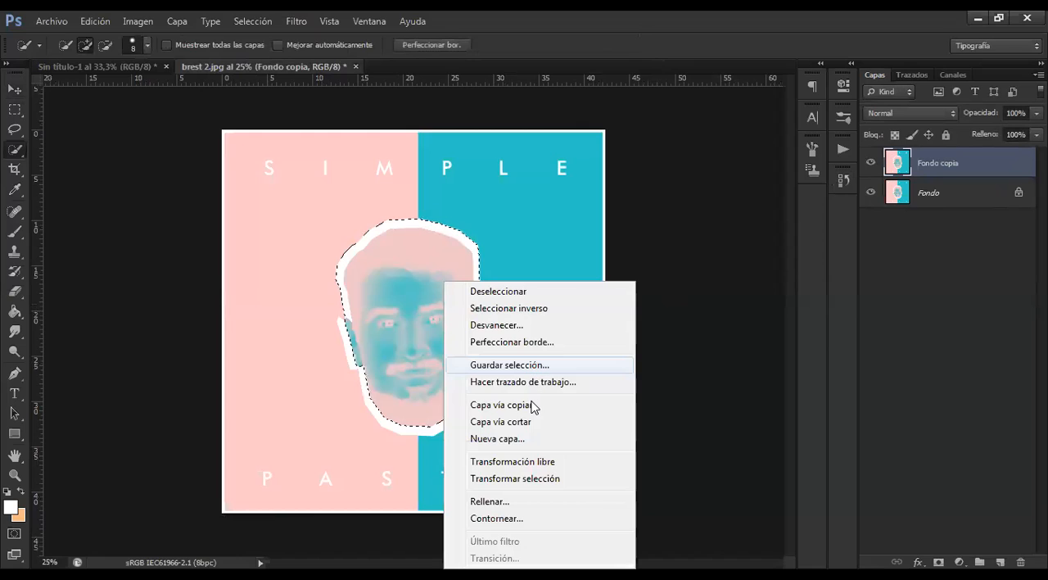
key("Return")
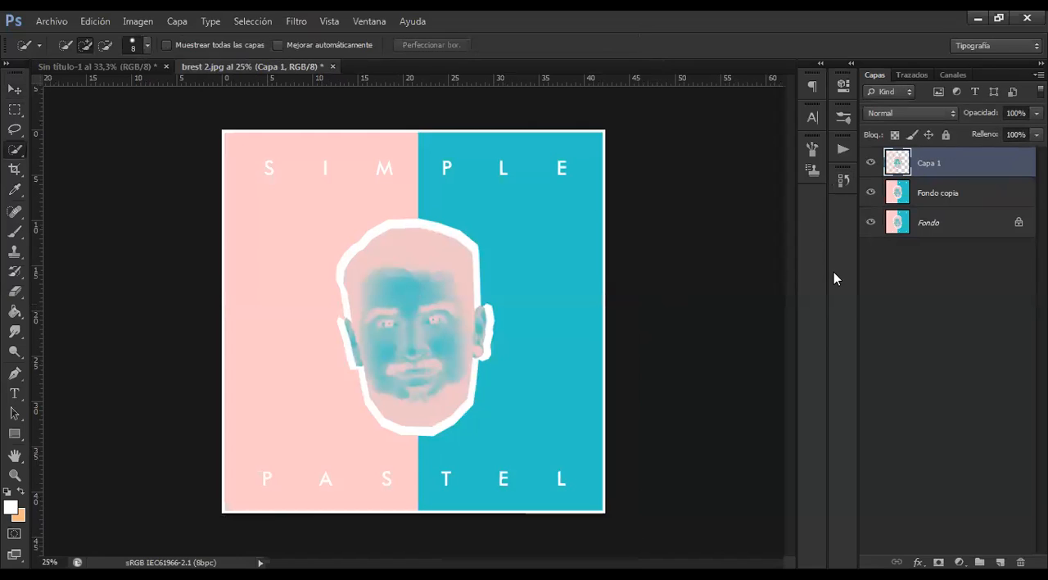
key("ctrl+z")
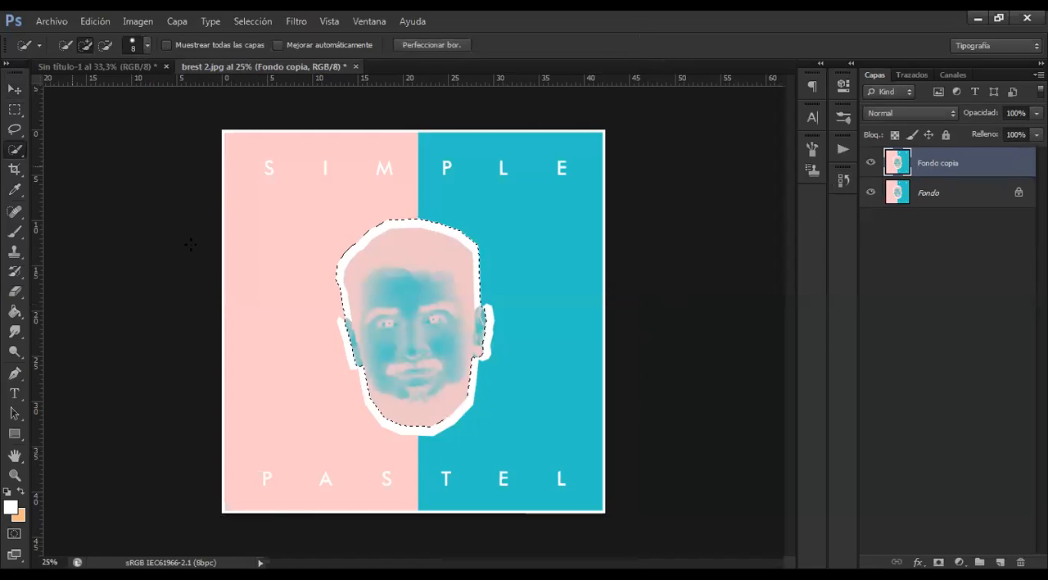
Fill the selected head area of Fondo copia using Content-Aware in Normal mode at 100% opacity
right_click(426, 304)
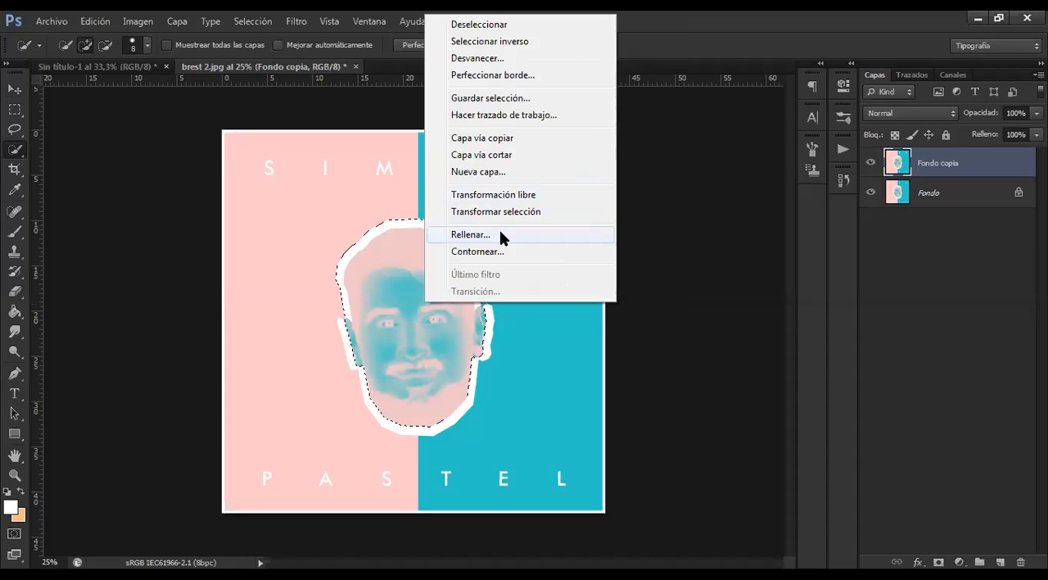
key("Return")
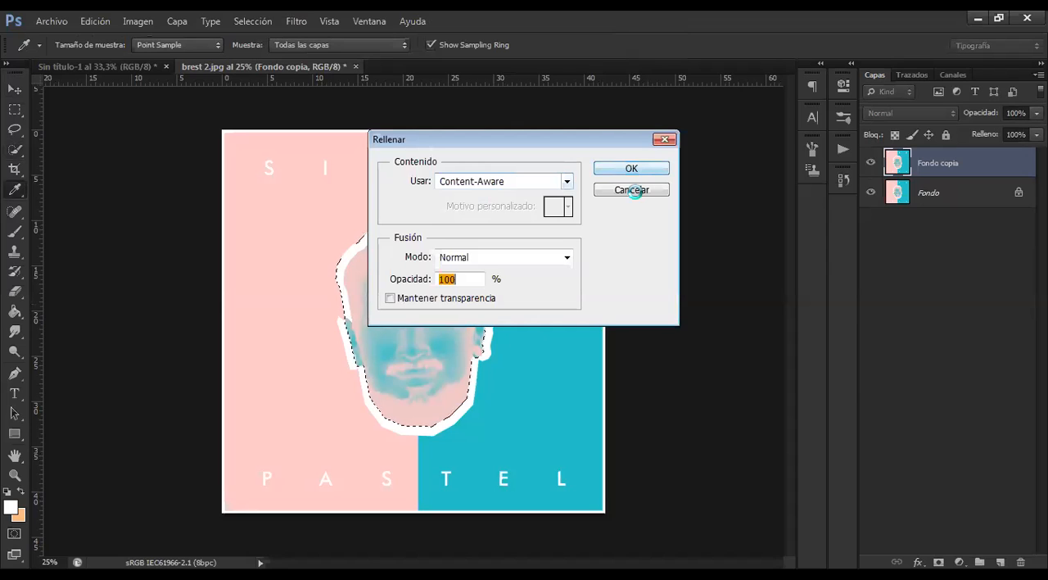
key("Escape")
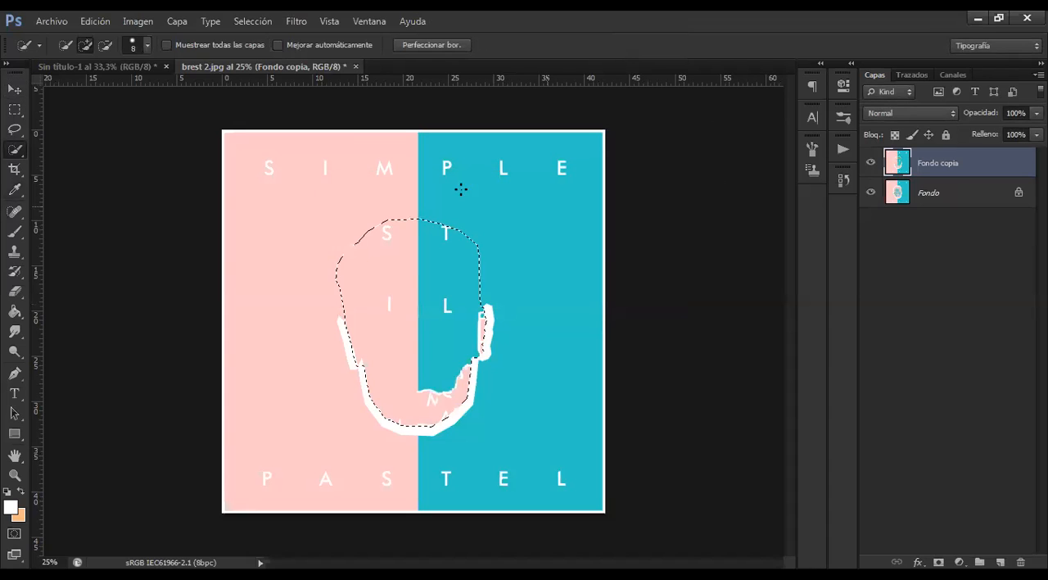
Try to move the selected area of the poster with the Move tool
left_click(15, 90)
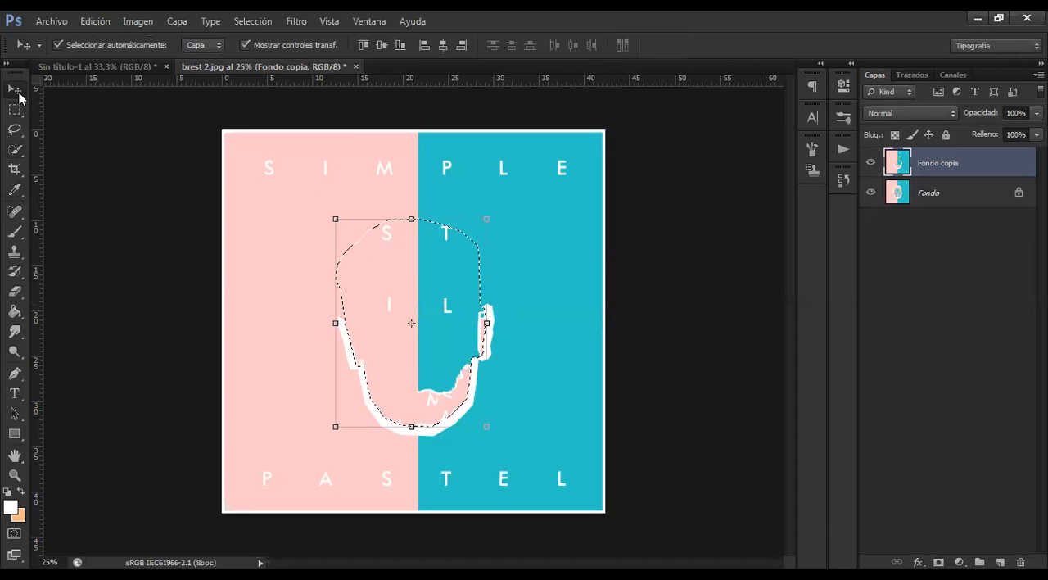
left_click(441, 311)
left_click(509, 239)
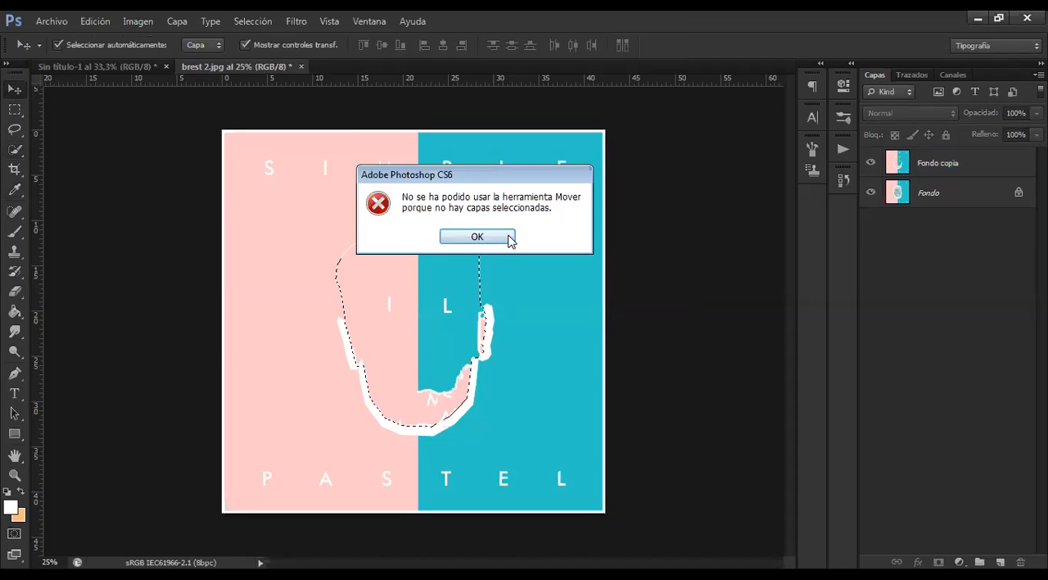
key("Return")
Delete the selected head area from the Fondo copia layer, and switch that layer off and on to compare
left_click(994, 161)
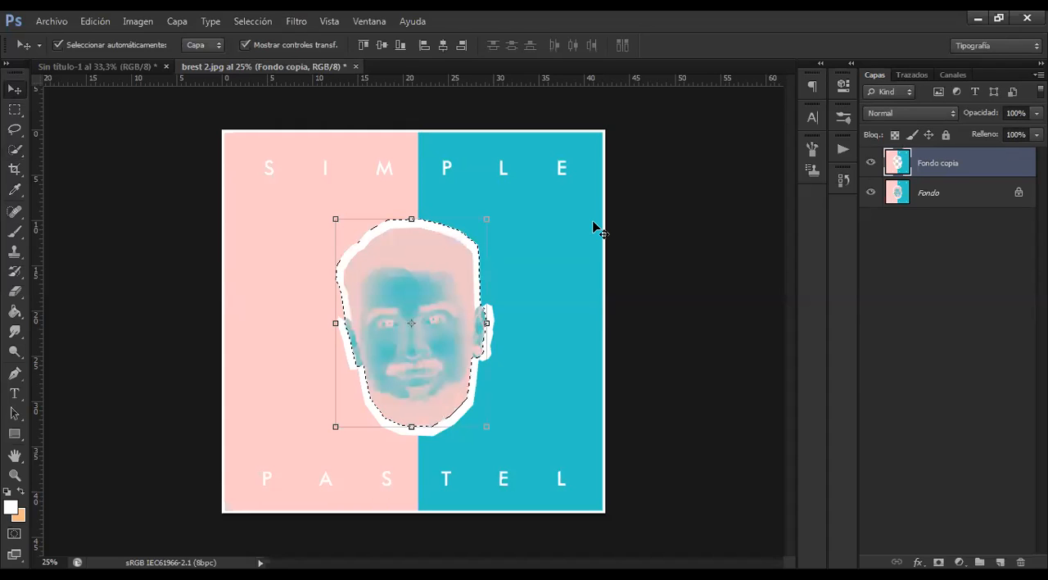
left_click(871, 163)
left_click(871, 163)
left_click(741, 243)
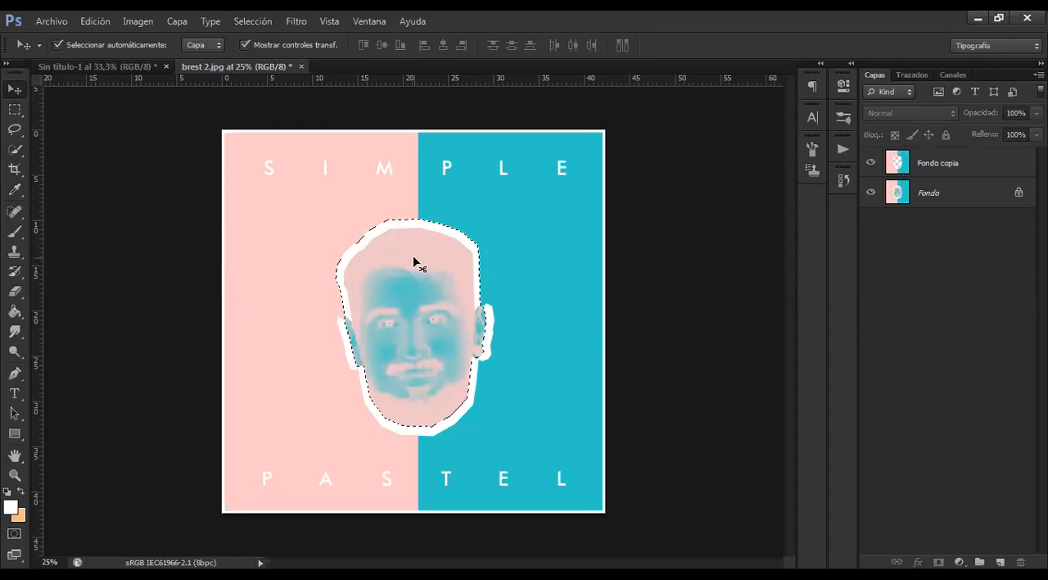
left_click(485, 241)
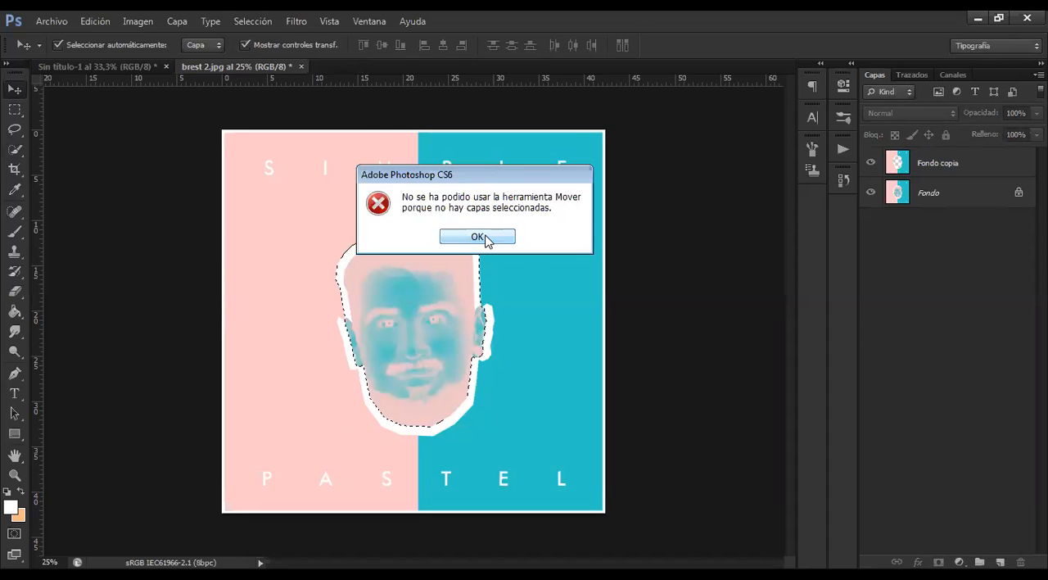
key("Return")
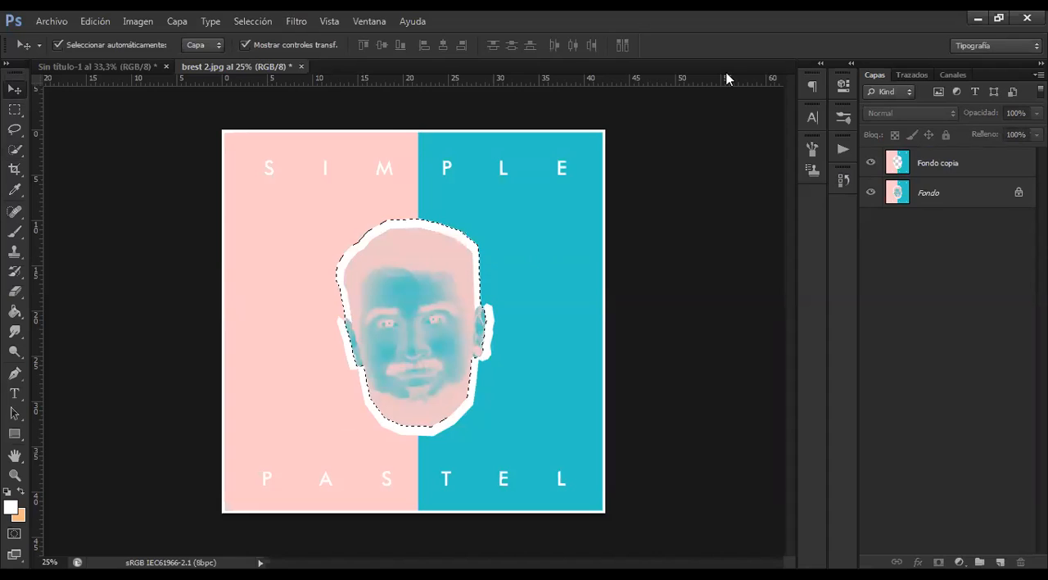
Delete the Fondo copia layer, keeping only Fondo
right_click(930, 166)
left_click(962, 173)
left_click_drag(962, 172, 1021, 561)
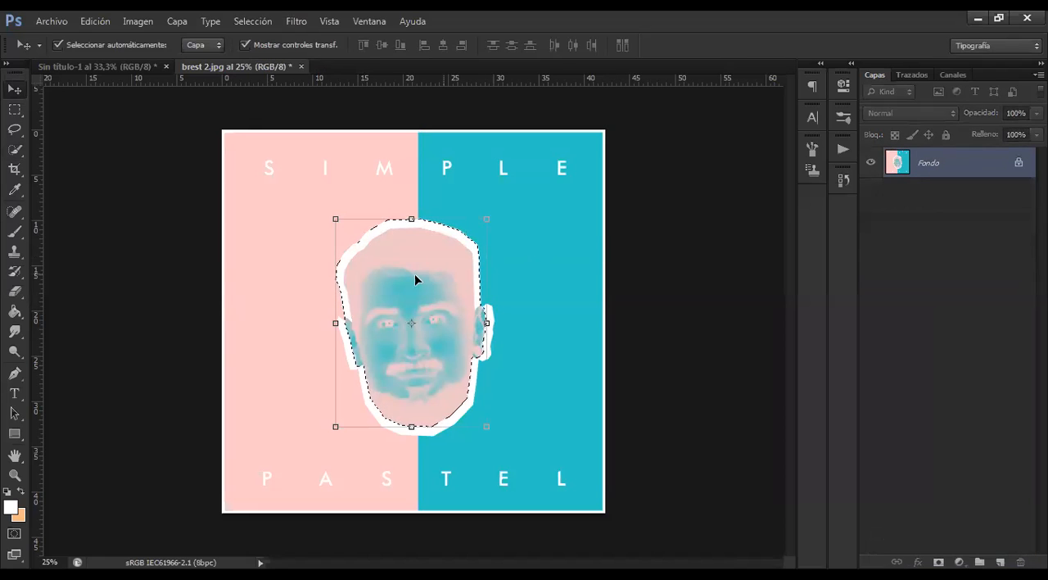
Deselect the head outline on the Fondo layer
left_click(16, 129)
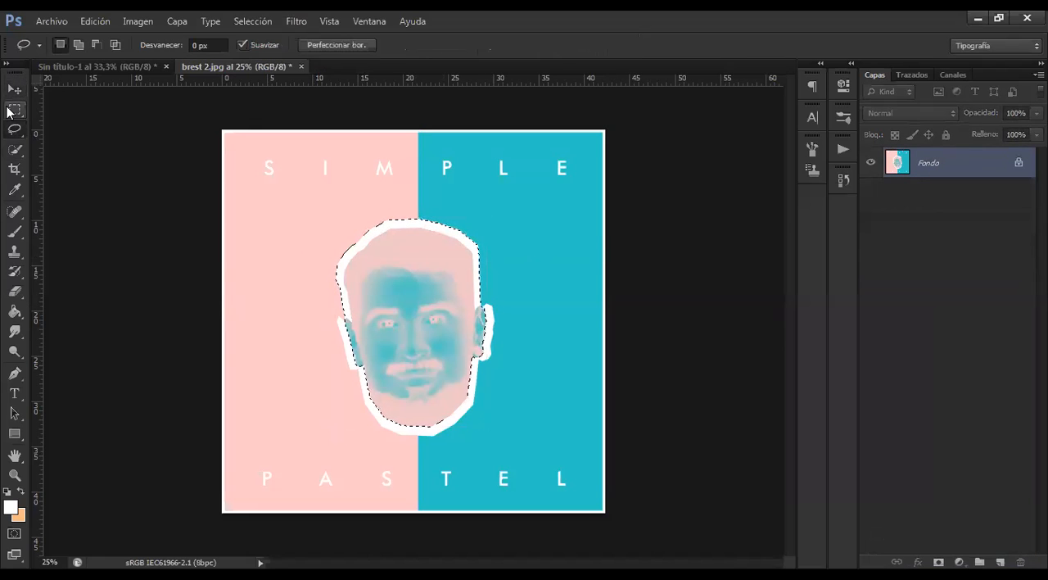
right_click(418, 296)
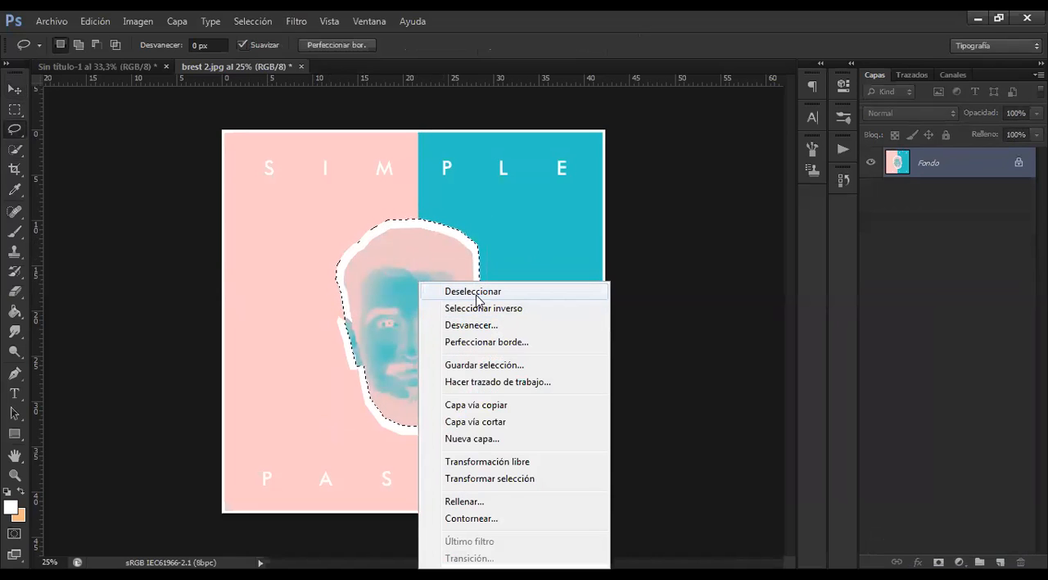
left_click(477, 293)
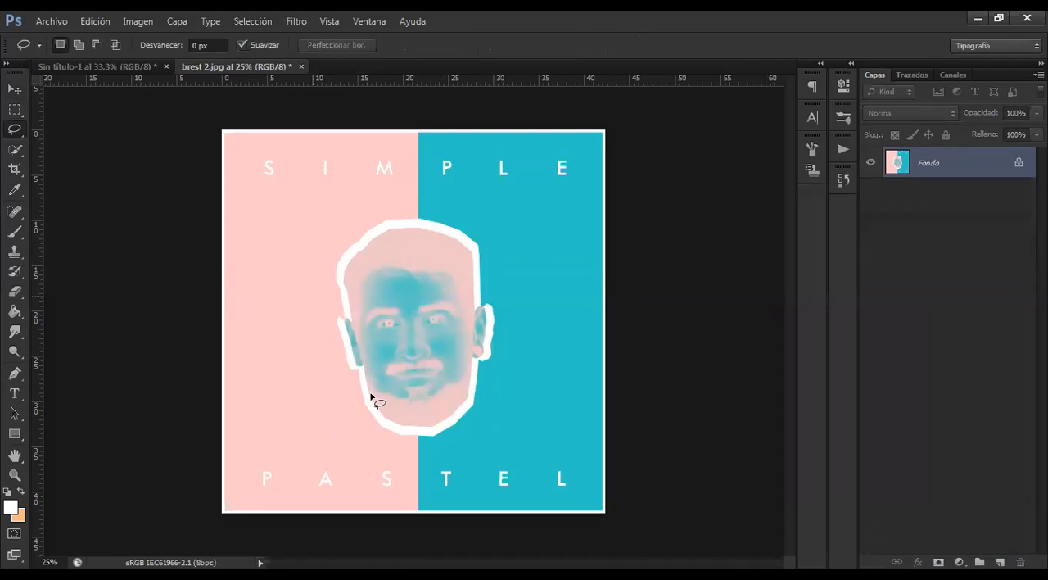
left_click(15, 111)
left_click(15, 133)
left_click(14, 152)
left_click(15, 132)
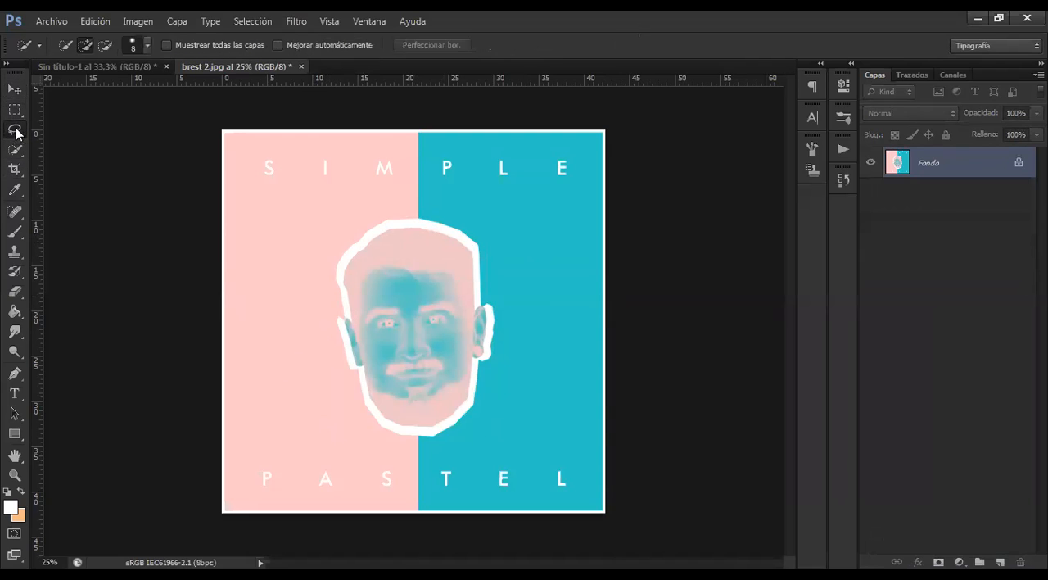
Draw a rectangular marquee selection around the whole head on the Fondo layer
left_click(16, 112)
left_click_drag(309, 206, 514, 450)
right_click(449, 330)
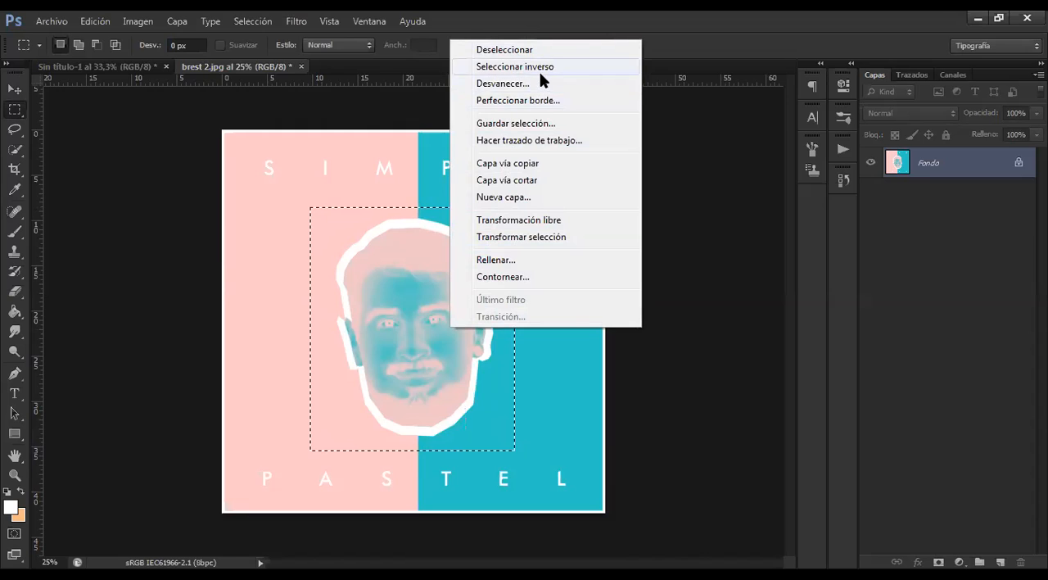
left_click(389, 199)
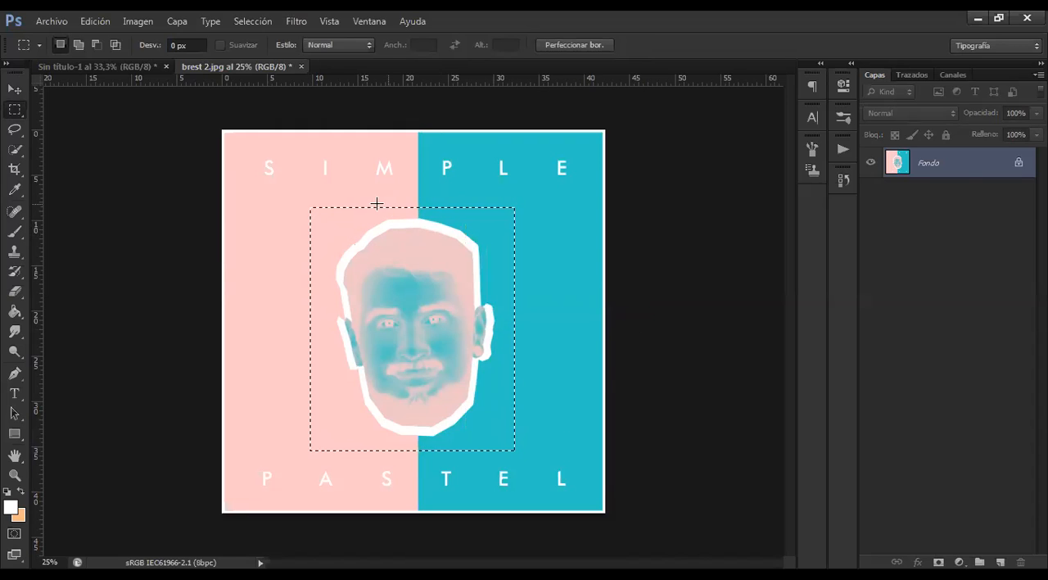
Step back through the history past the rectangular marquee and the deletion of the Fondo copia layer
key("ctrl+alt+z")
key("ctrl+alt+z")
left_click(16, 130)
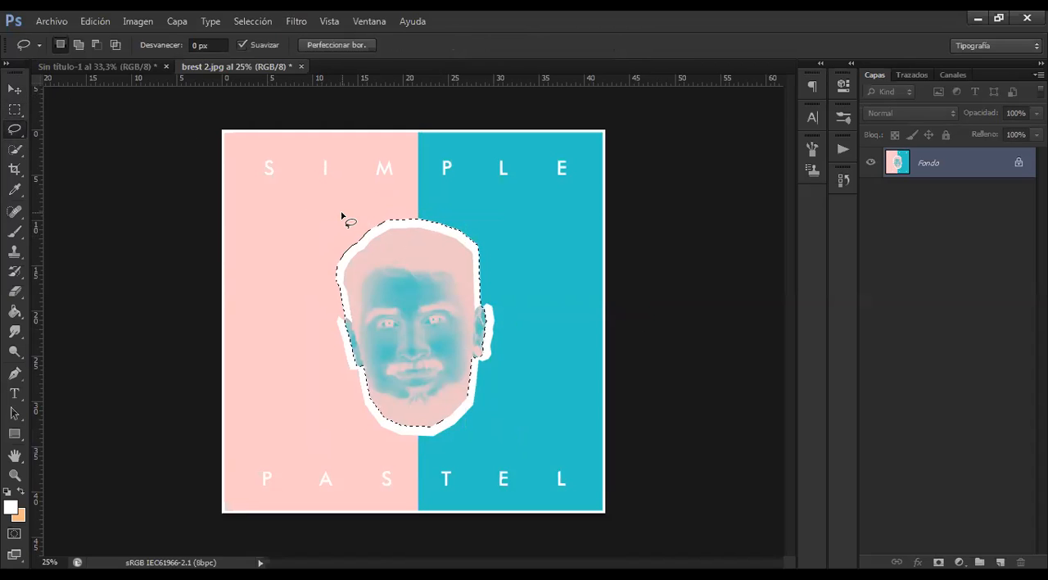
key("ctrl+j")
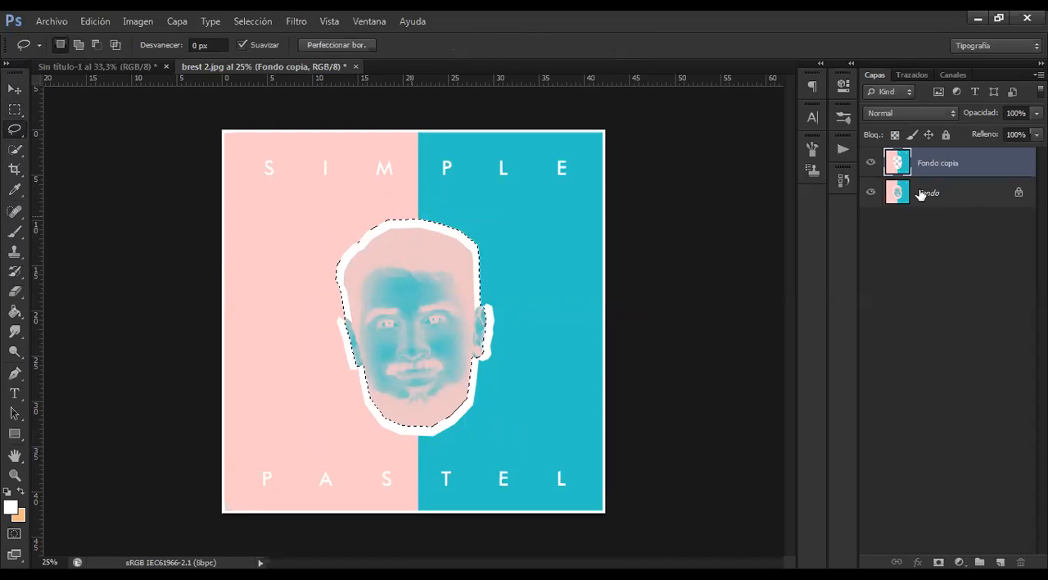
Delete the Fondo copia layer again and clear the selection around the head
left_click_drag(957, 167, 1021, 562)
right_click(437, 276)
left_click(455, 284)
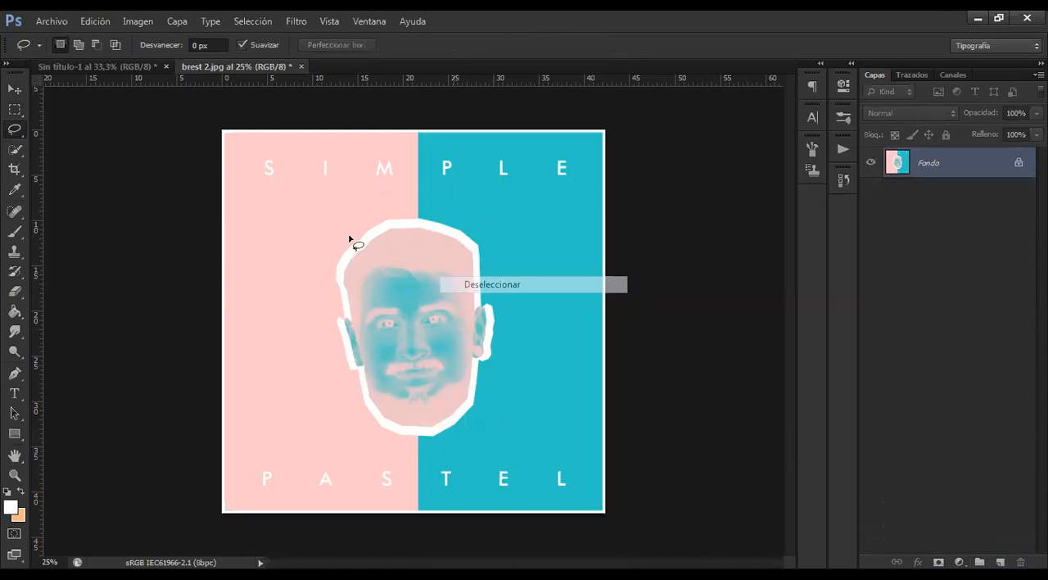
Select the head on the Fondo layer with the Quick Selection tool and invert the selection
left_click(16, 149)
left_click_drag(430, 374, 425, 299)
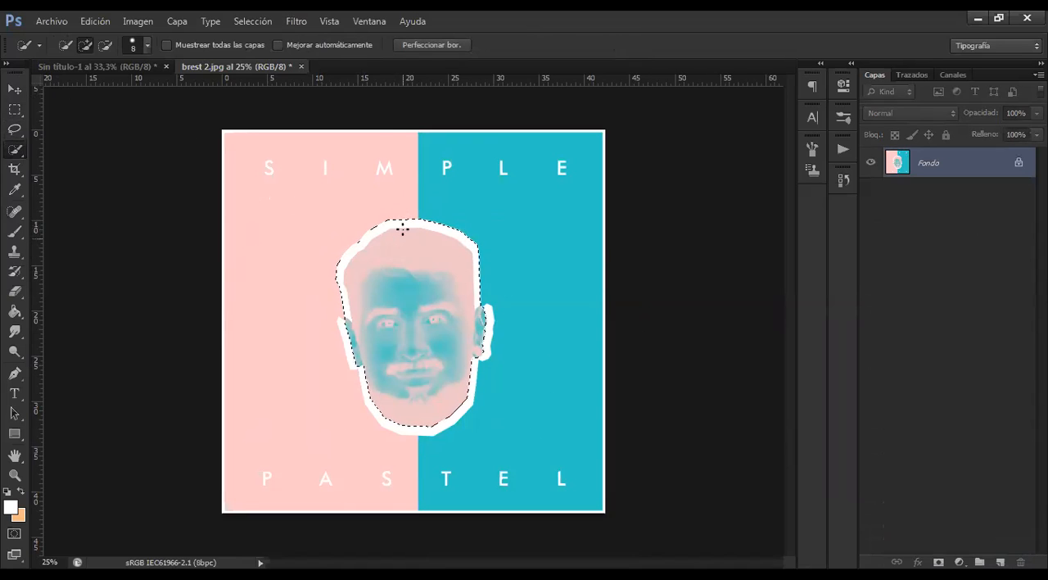
right_click(401, 290)
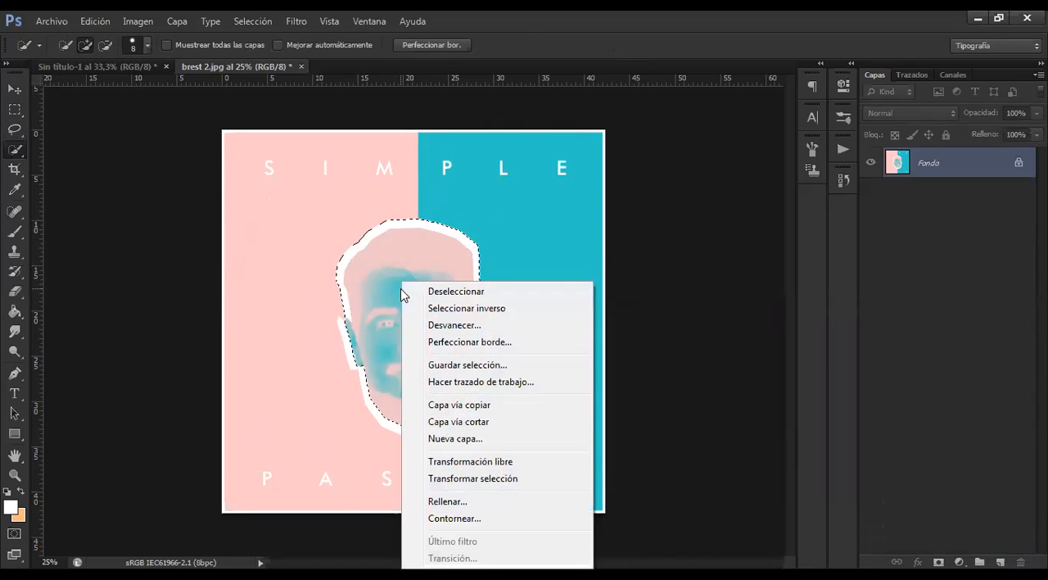
left_click(467, 309)
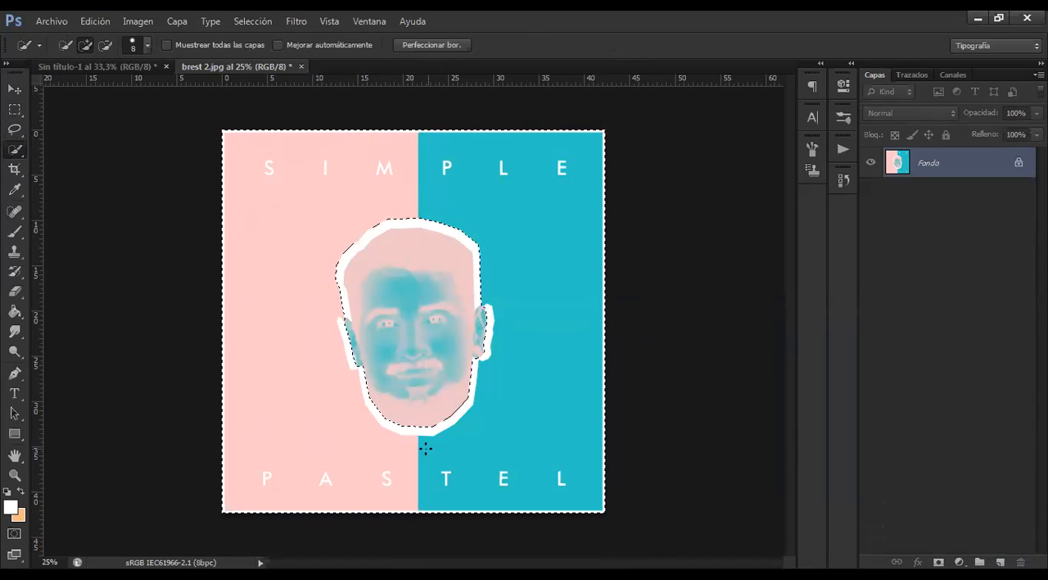
Duplicate the Fondo layer and paint the copy white around the head with the Brush at size 814
left_click_drag(979, 161, 1000, 562)
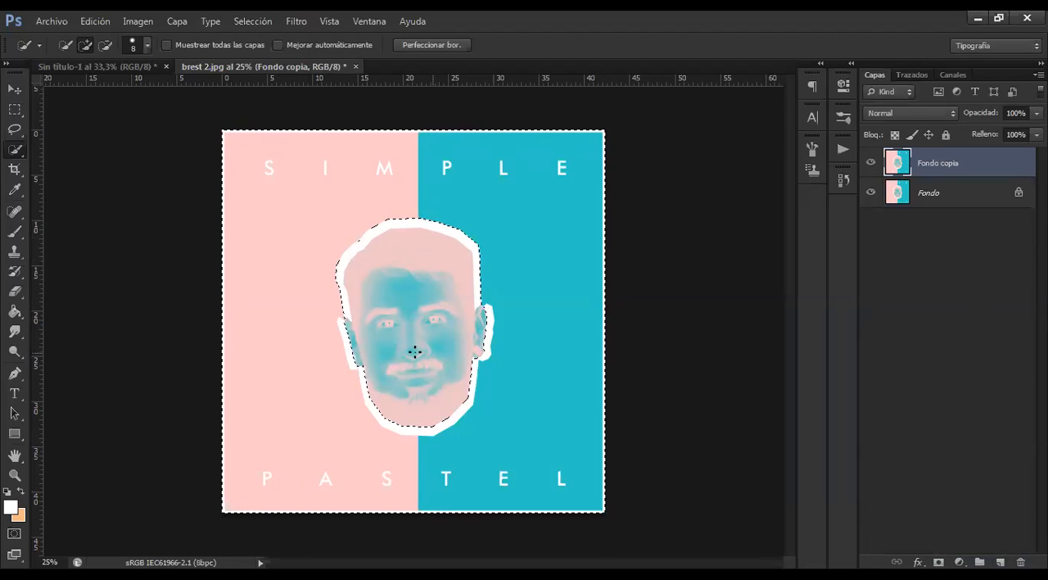
left_click(17, 231)
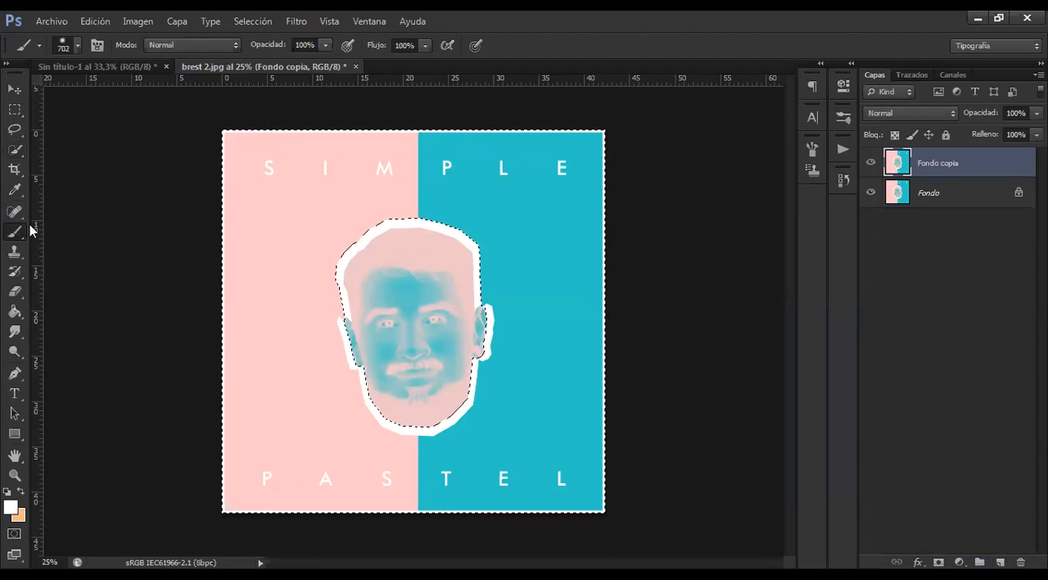
left_click_drag(344, 204, 357, 203)
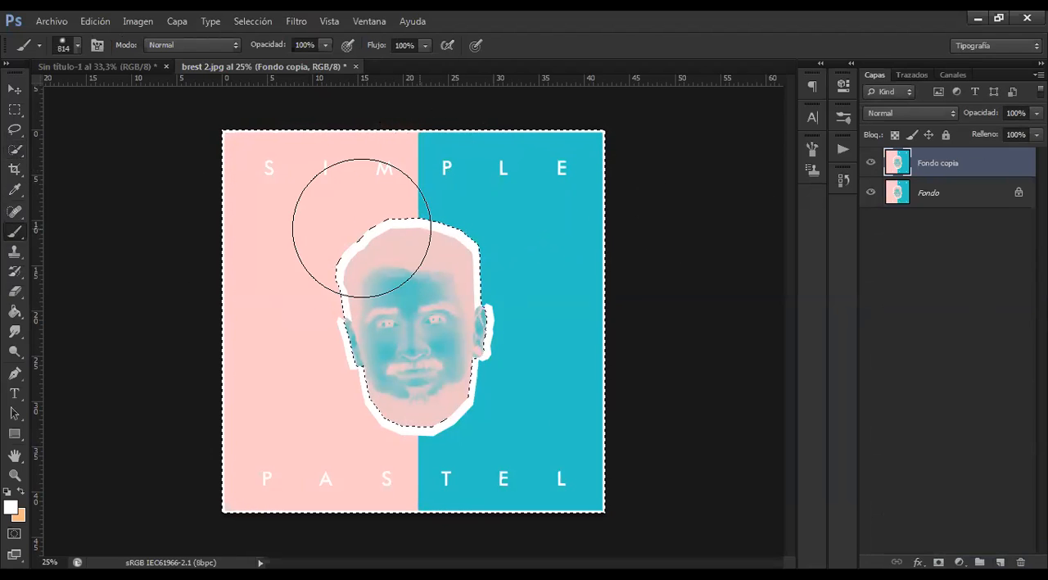
mouse_move(597, 205)
left_mouse_down()
mouse_move(230, 288)
mouse_move(543, 262)
mouse_move(612, 286)
mouse_move(299, 322)
mouse_move(279, 339)
left_mouse_up()
mouse_move(534, 354)
left_mouse_down()
mouse_move(605, 386)
mouse_move(306, 401)
mouse_move(271, 432)
mouse_move(370, 477)
mouse_move(632, 495)
left_mouse_up()
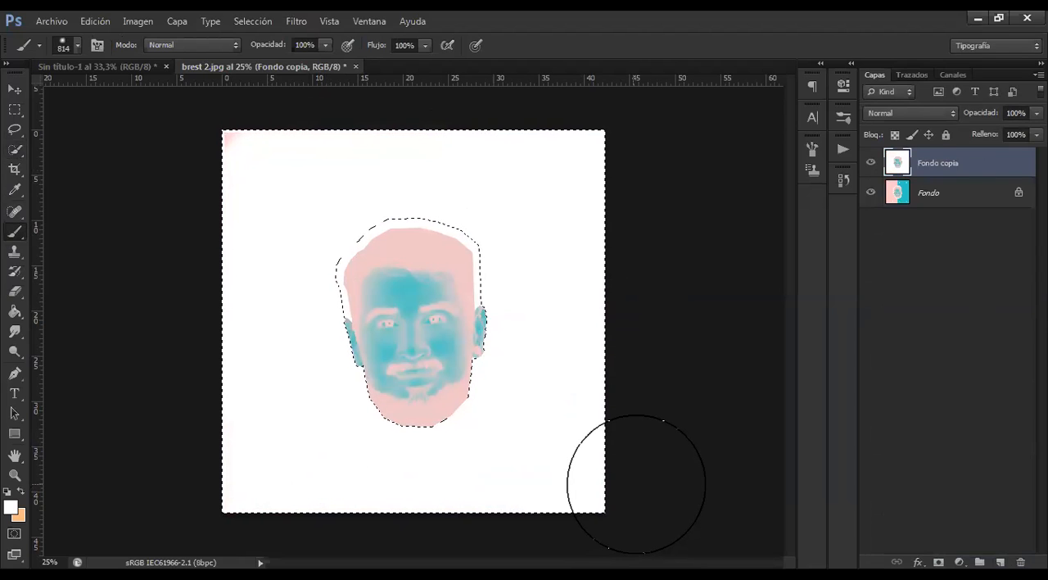
Undo and redo the white painting on the Fondo copia layer several times, and look over the undo and history step commands
key("ctrl+z")
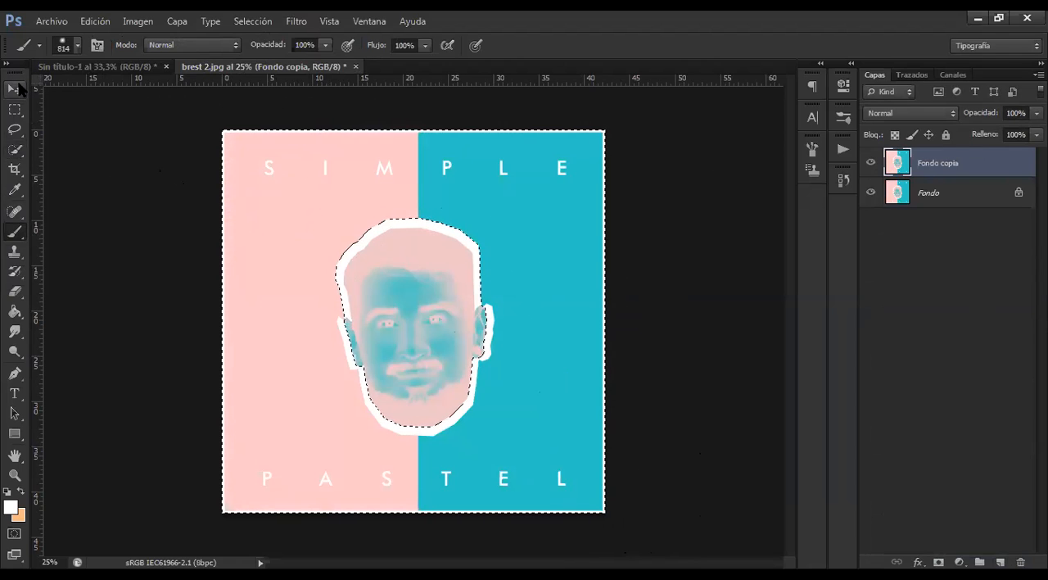
key("ctrl+z")
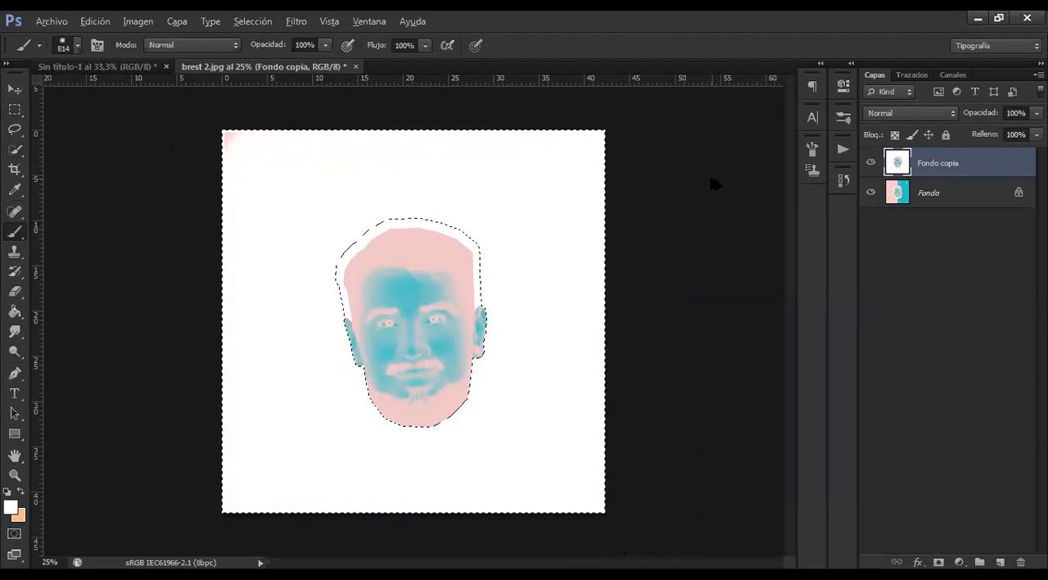
key("ctrl+z")
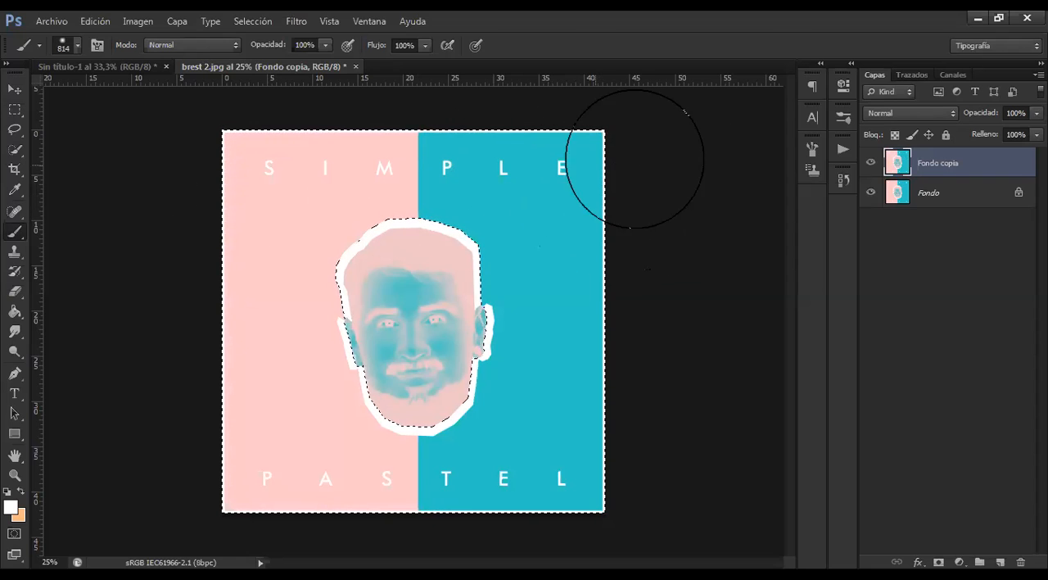
key("ctrl+z")
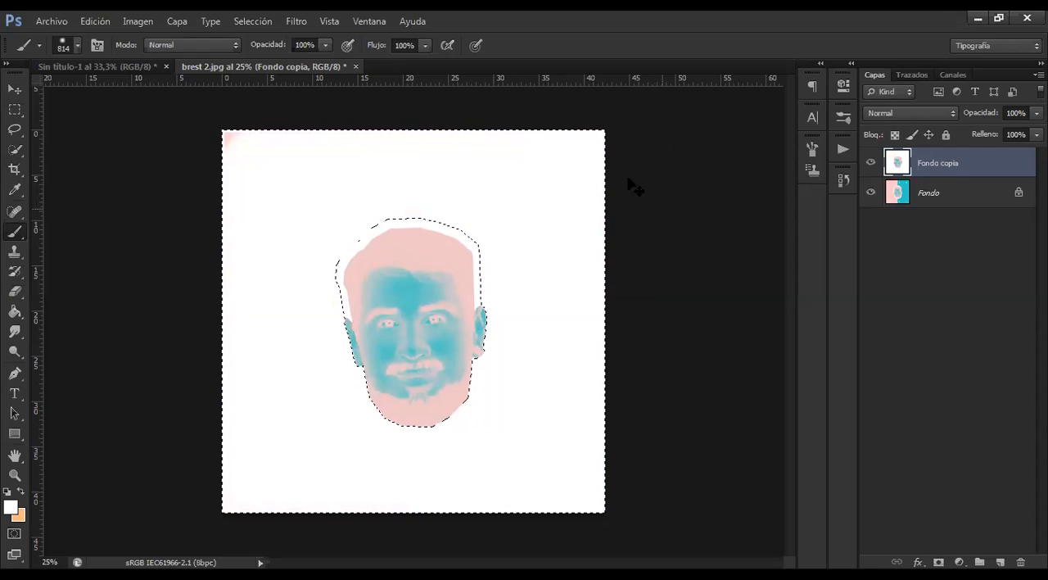
key("alt")
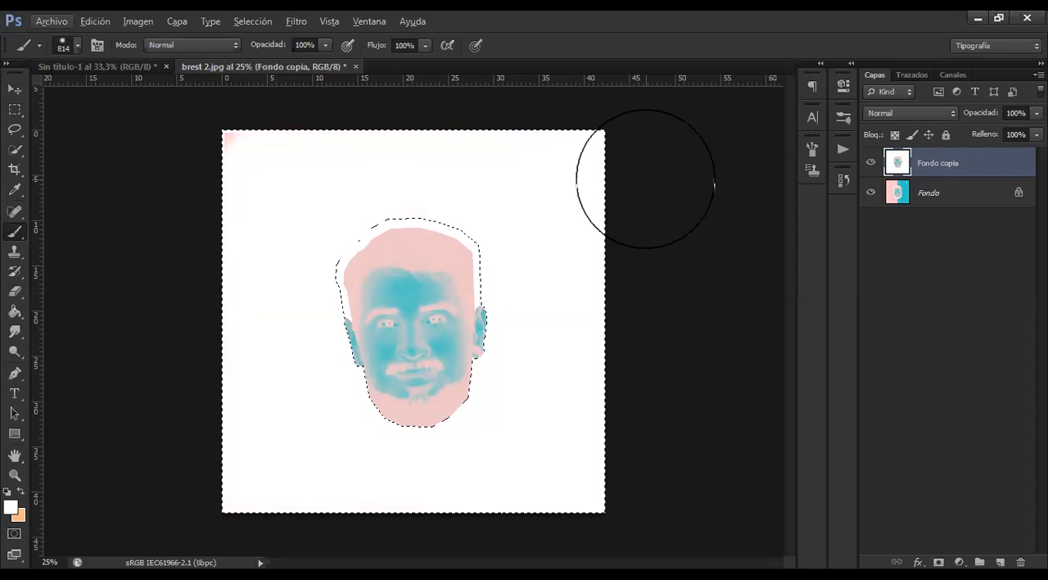
key("ctrl+z")
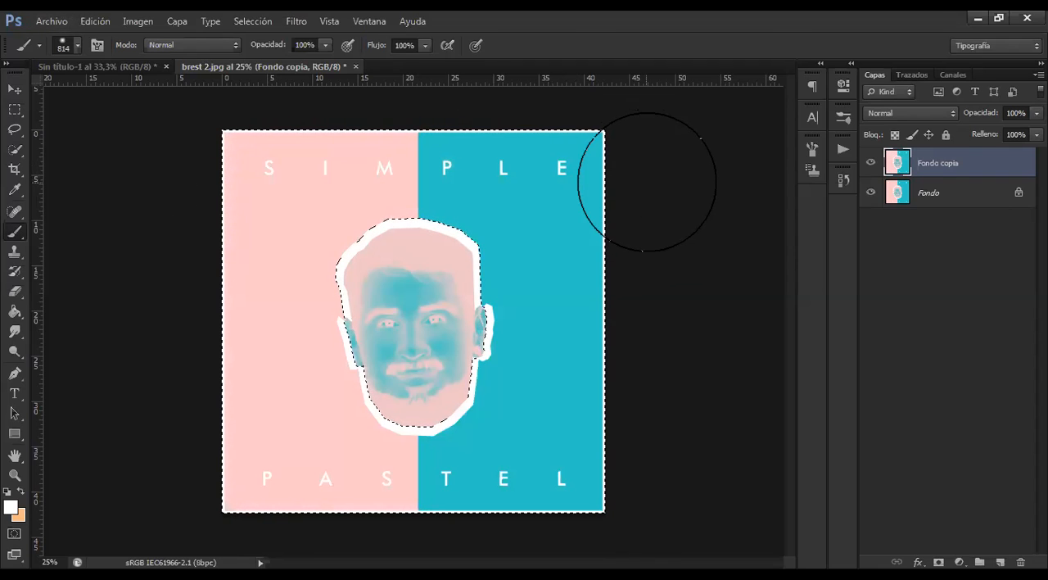
key("ctrl+z")
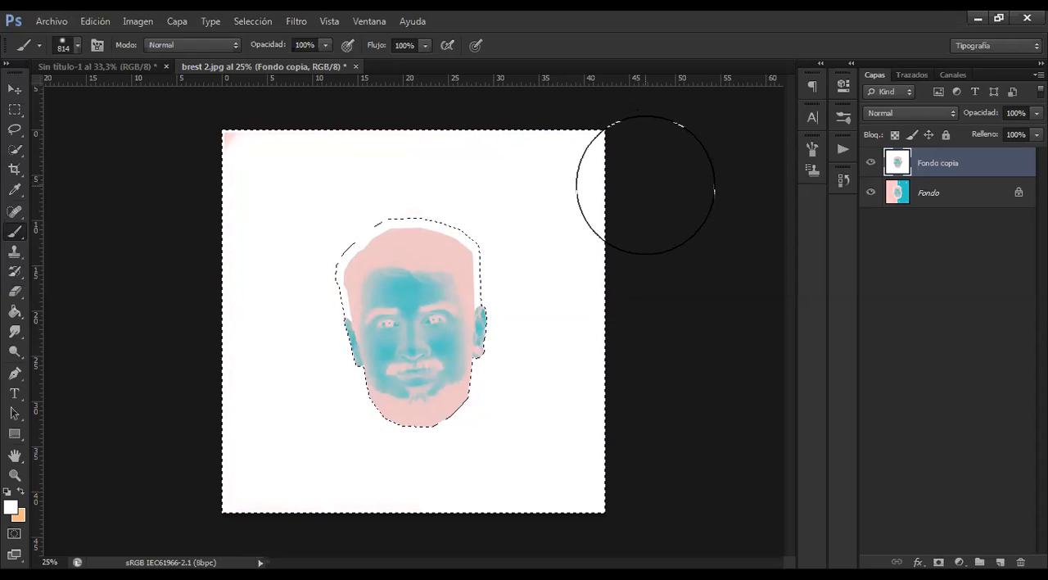
left_click(95, 22)
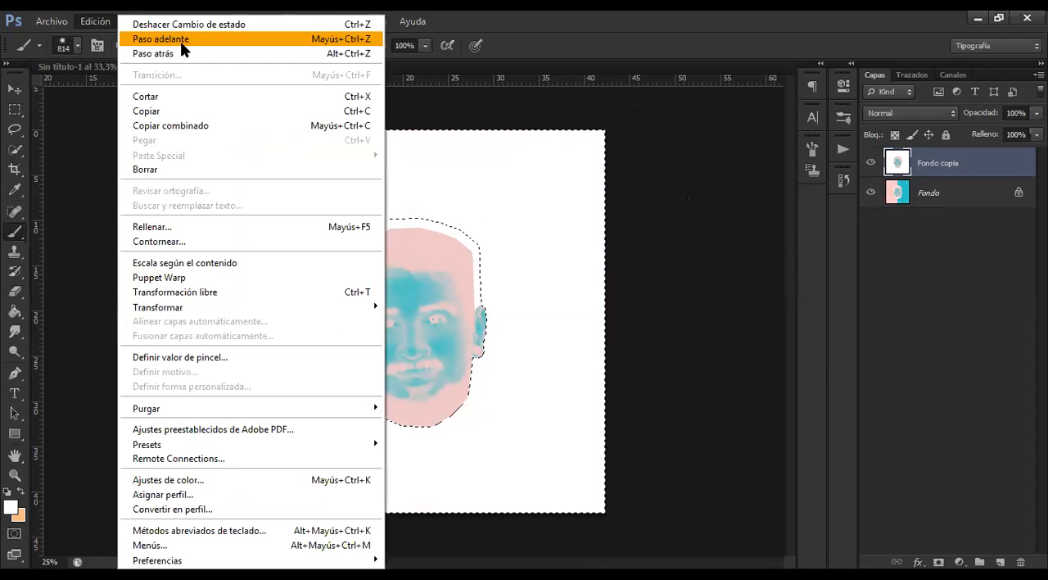
left_click(103, 18)
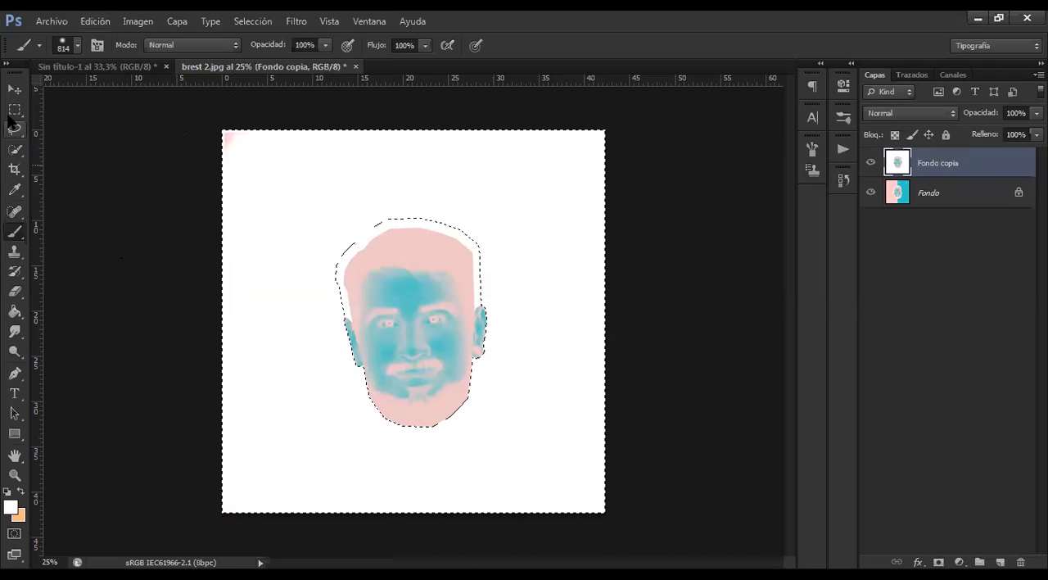
Undo the white painting on the Fondo copia layer and clear the inverted selection
left_click(14, 90)
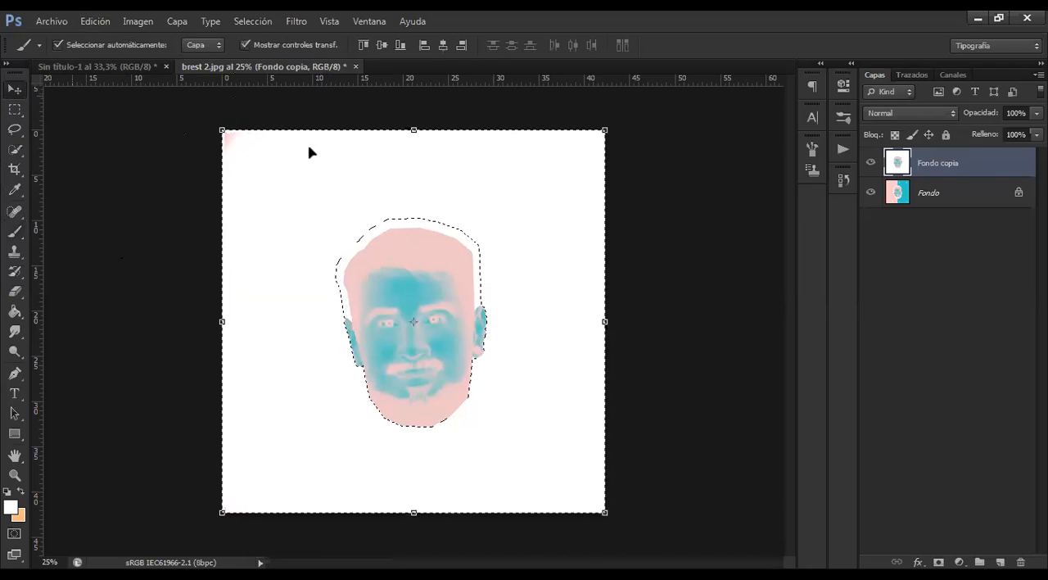
key("z")
key("ctrl+z")
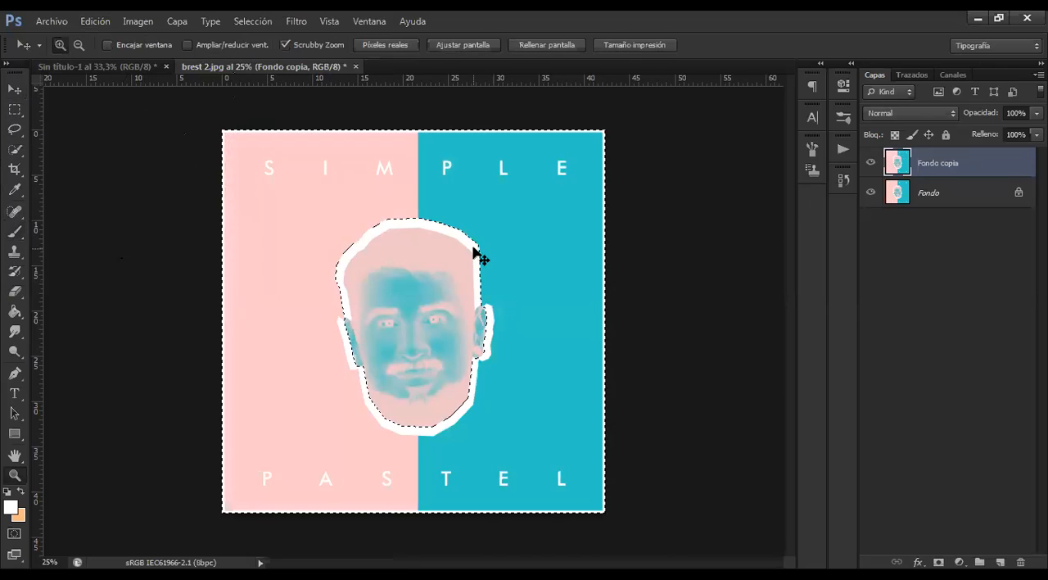
left_click(14, 89)
left_click(147, 193)
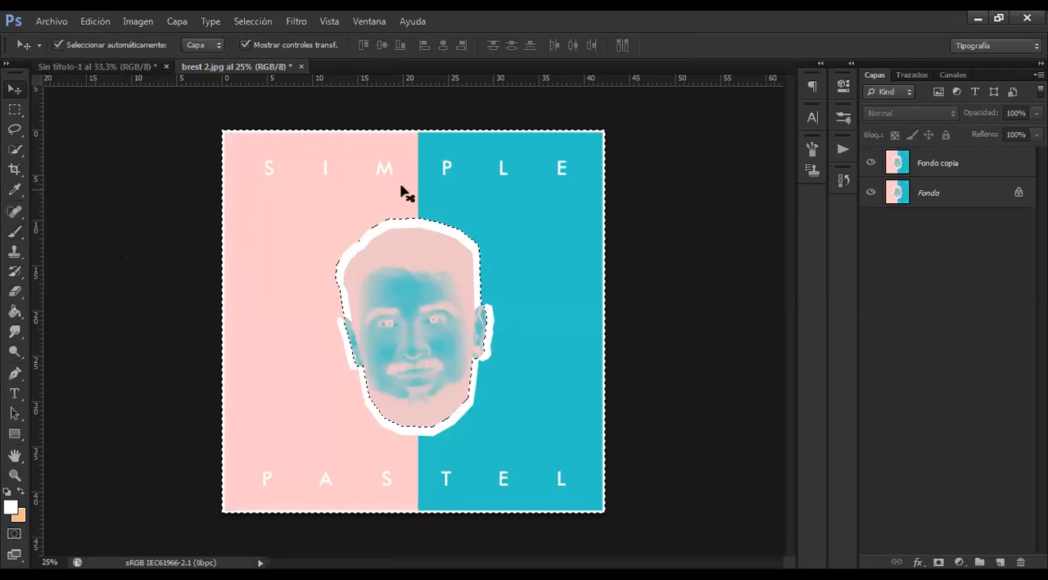
left_click(13, 131)
right_click(325, 176)
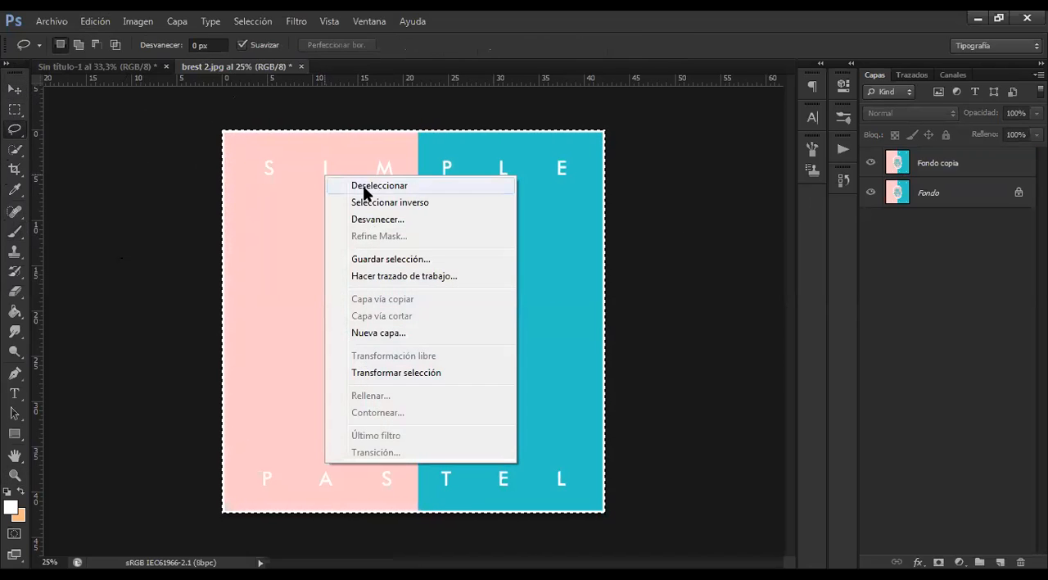
left_click(365, 186)
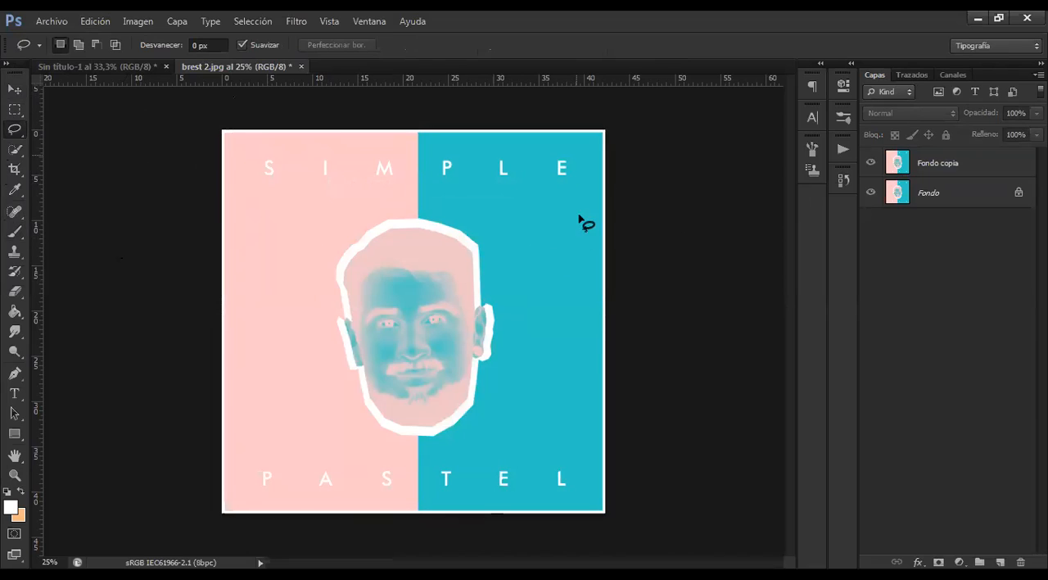
Load the saved ROSTRO channel as a selection with the Fondo copia layer active, and return to the layer list
left_click(938, 169)
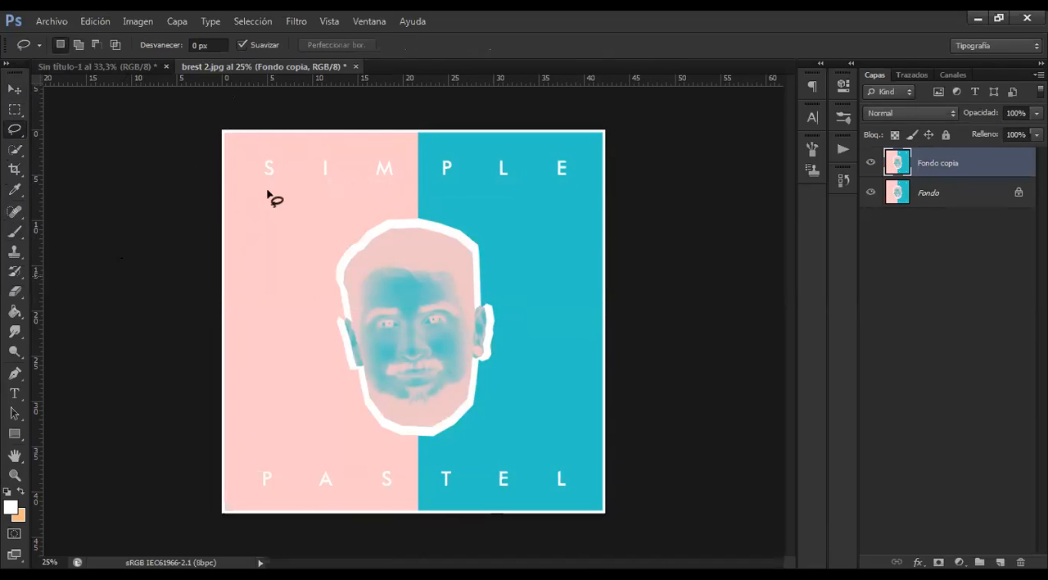
left_click(950, 75)
left_click(928, 233, "ctrl")
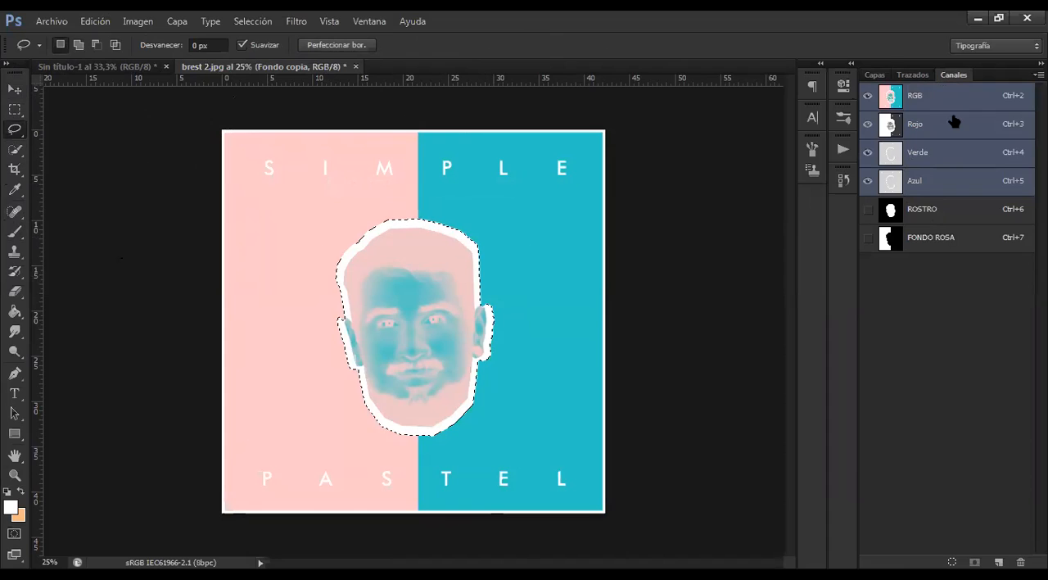
left_click(874, 74)
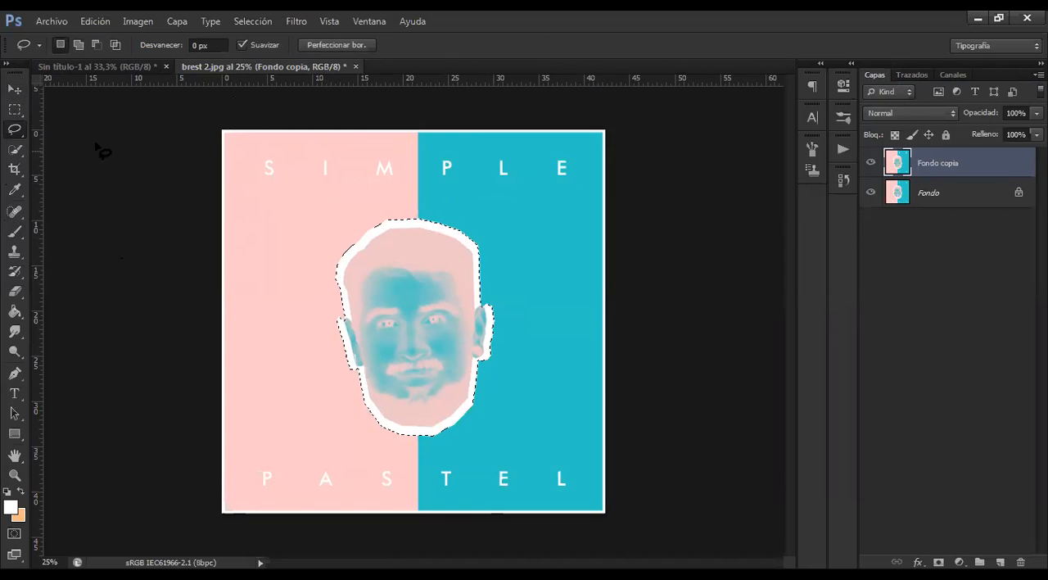
right_click(406, 278)
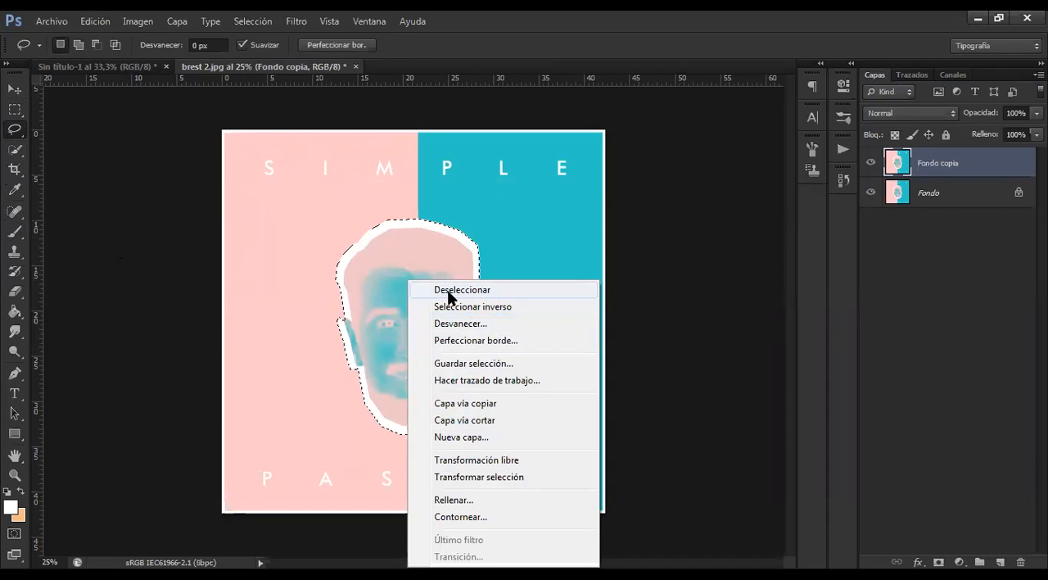
left_click(16, 92)
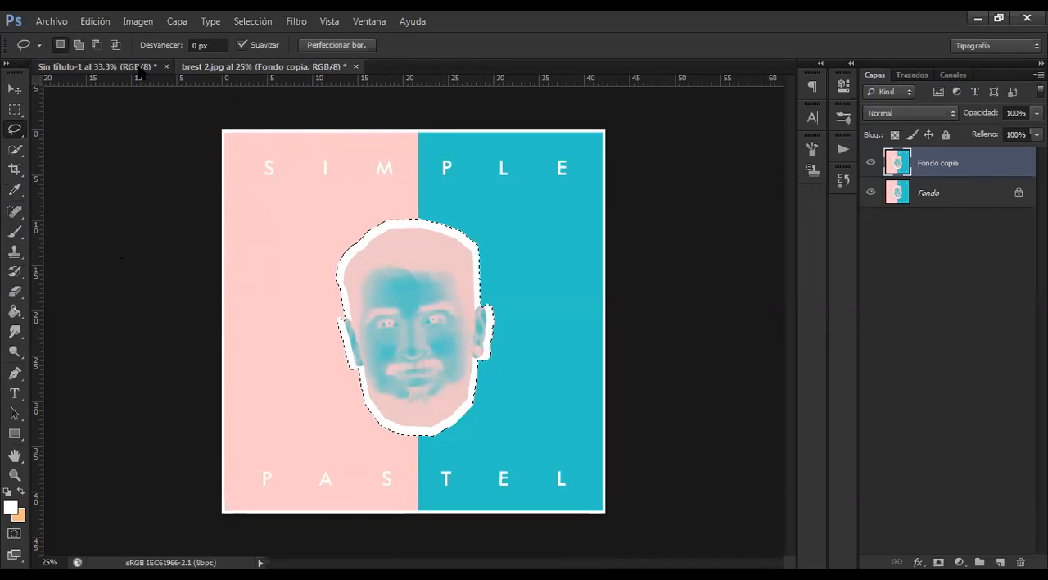
Close the Sin título-1 document without saving its changes
left_click(170, 67)
left_click(167, 66)
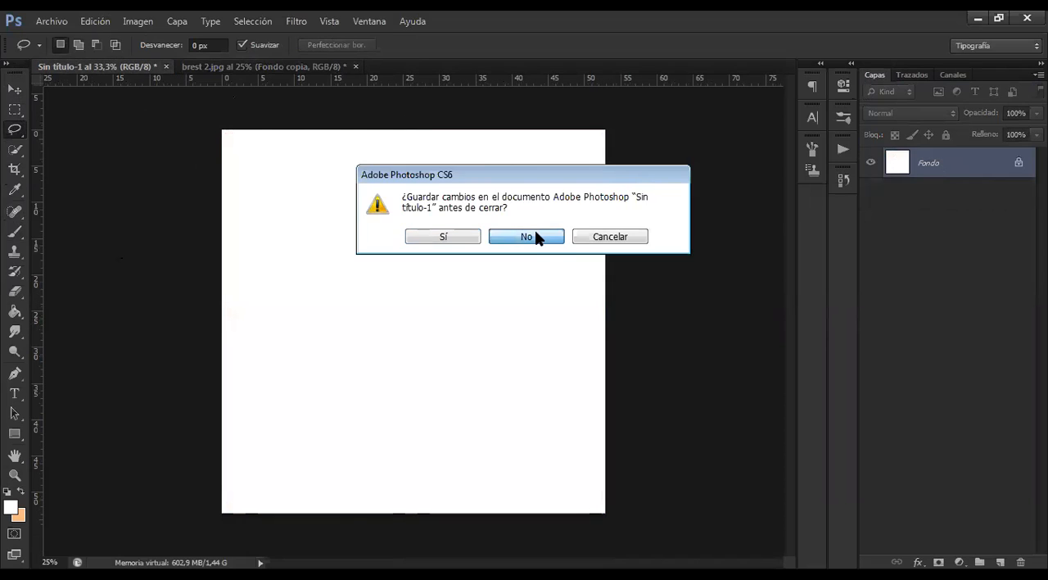
left_click(534, 234)
Open the image Mis 15 años (61).jpg from the editadas folder
left_click(52, 21)
left_click(77, 54)
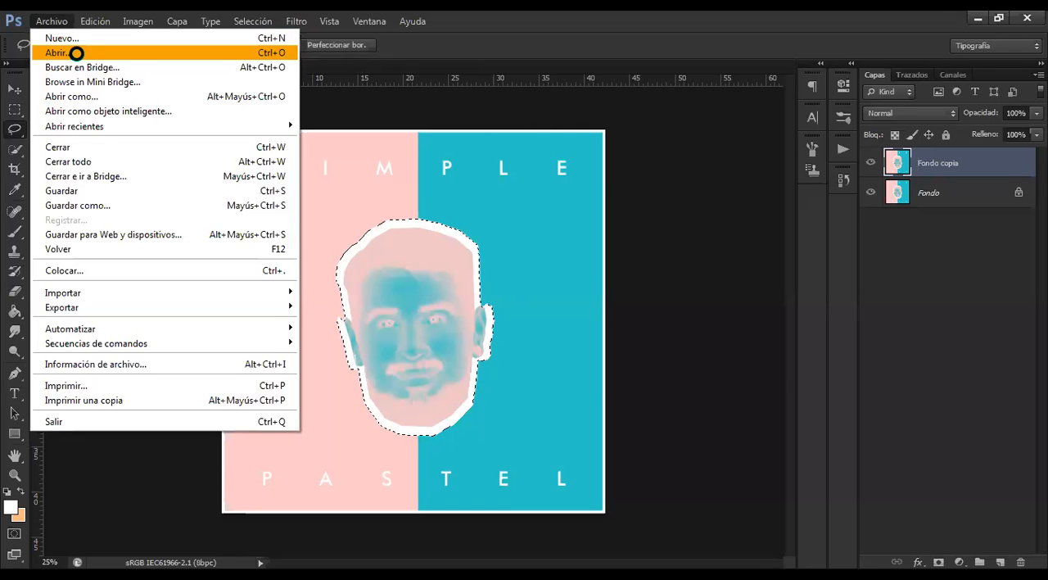
left_click_drag(766, 178, 764, 248)
scroll(570, 99, "up", 1)
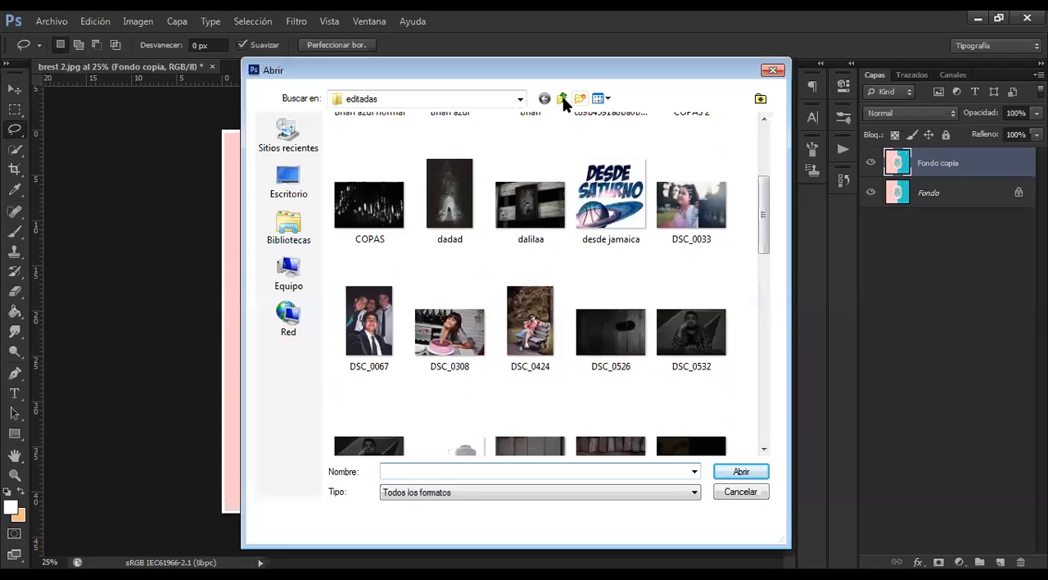
left_click(562, 99)
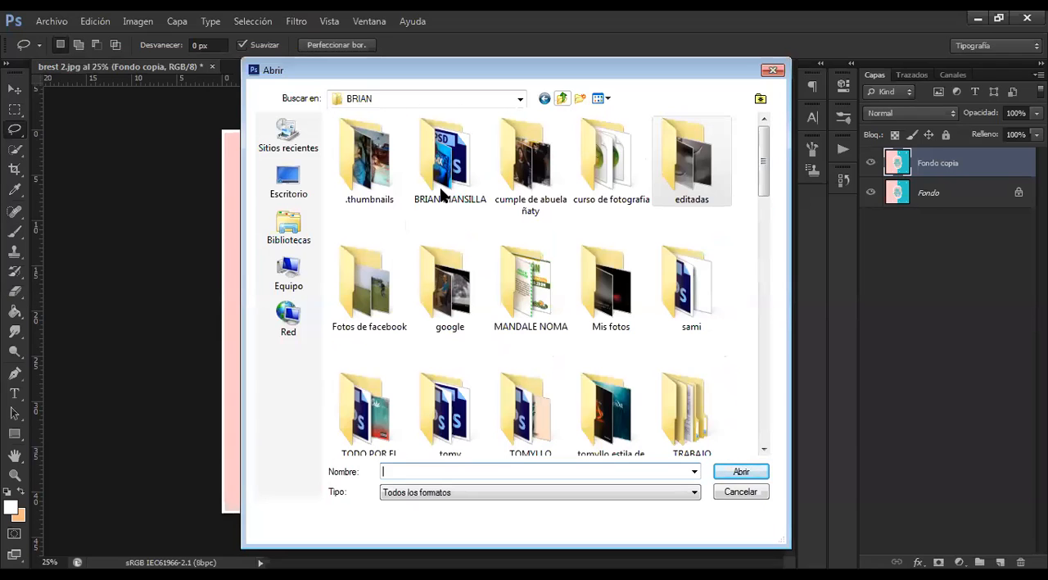
double_click(718, 165)
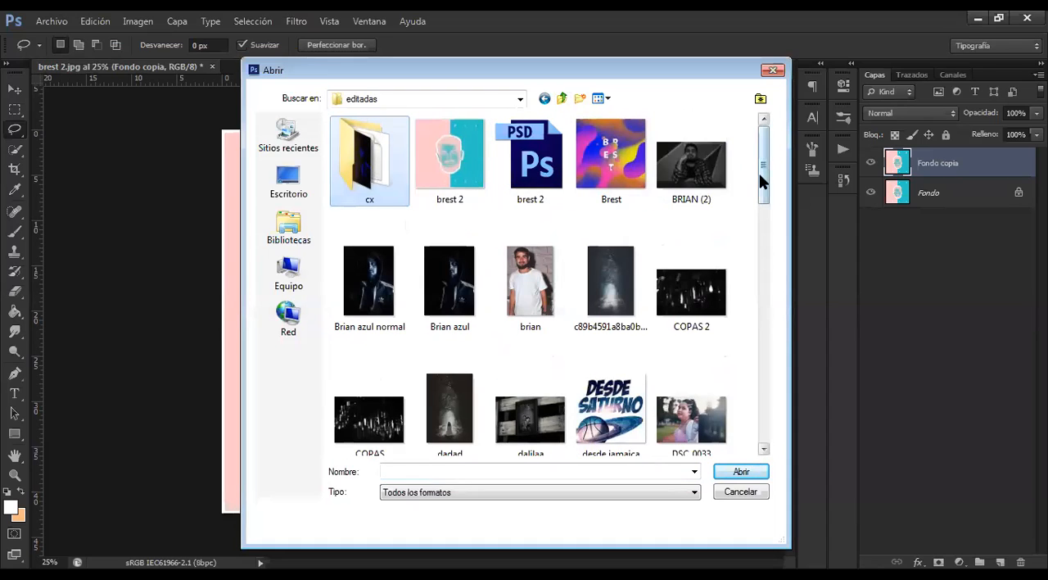
left_click_drag(759, 173, 759, 212)
left_click_drag(759, 257, 759, 364)
left_click(610, 291)
left_click(741, 471)
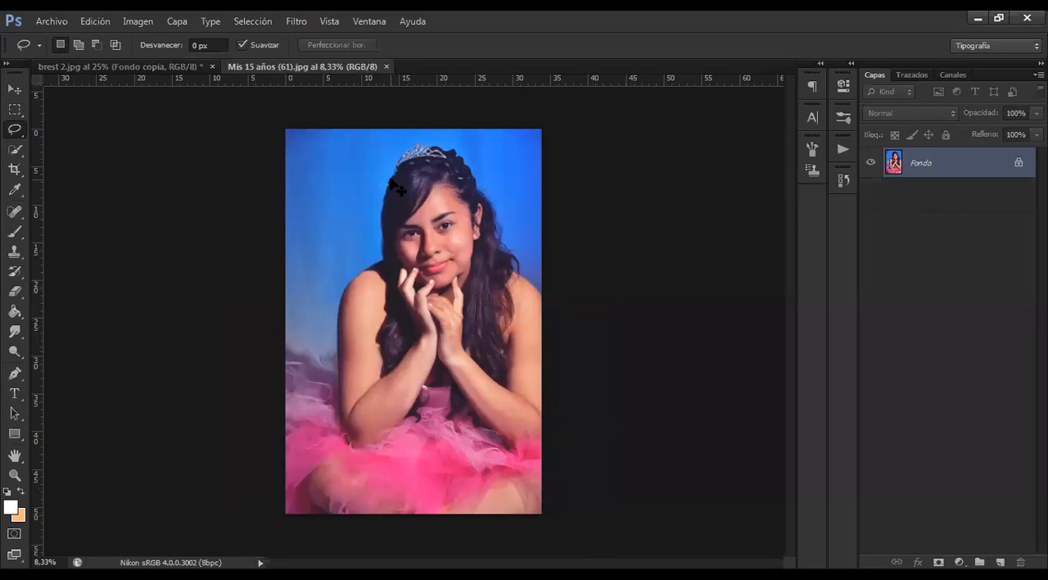
Select the blue background on the near side of the girl's shoulder and bangs with the Quick Selection tool
key("ctrl+plus")
key("ctrl+plus")
scroll(396, 175, "up", 6)
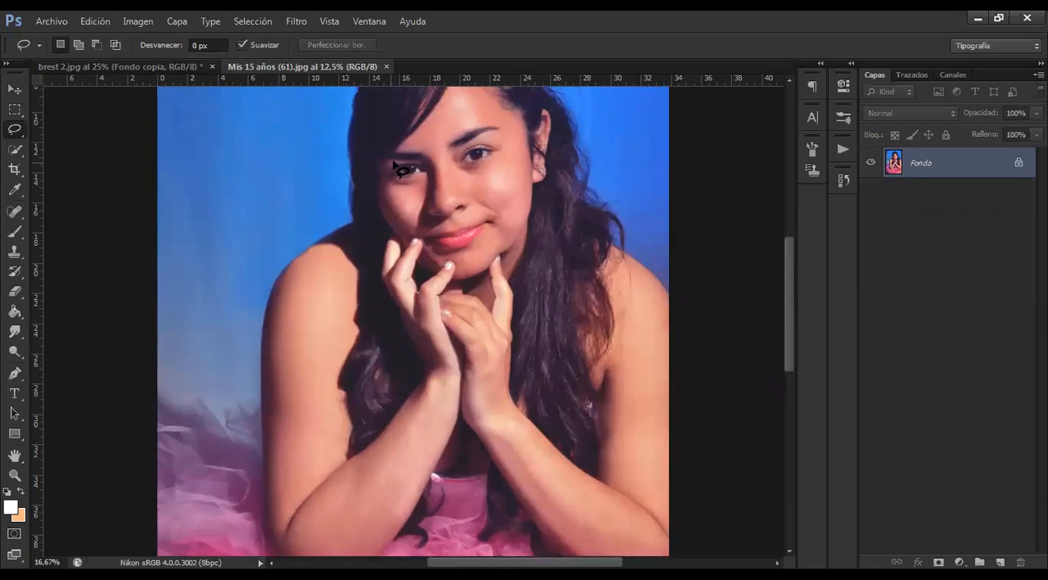
scroll(394, 163, "up", 2)
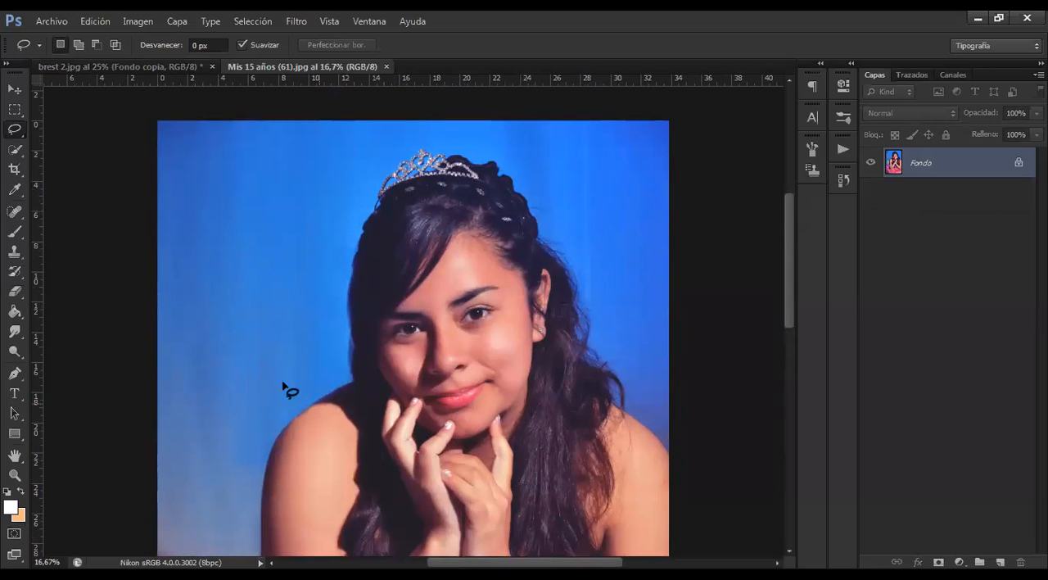
scroll(280, 380, "down", 3)
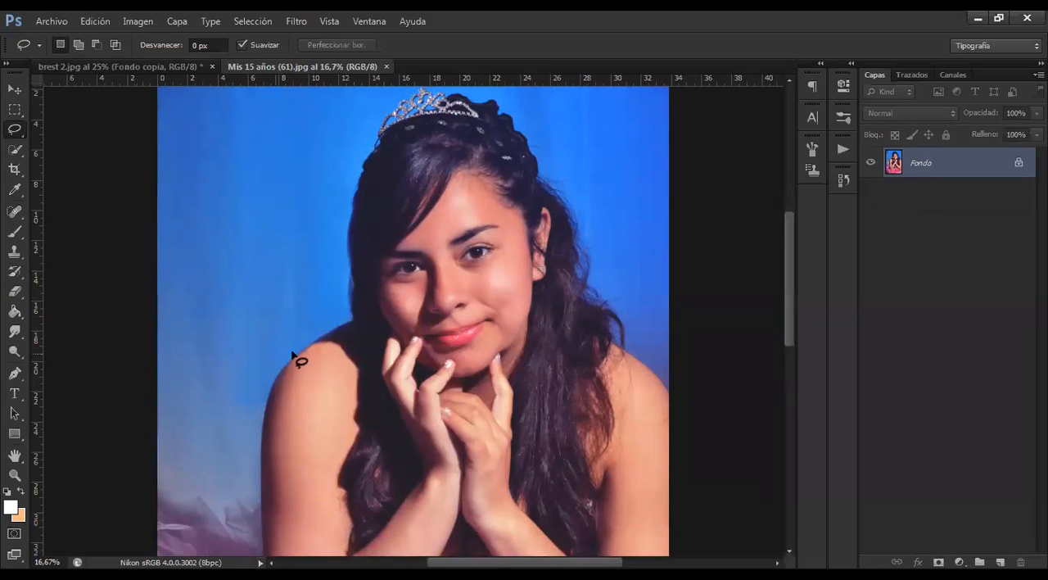
scroll(292, 368, "down", 2)
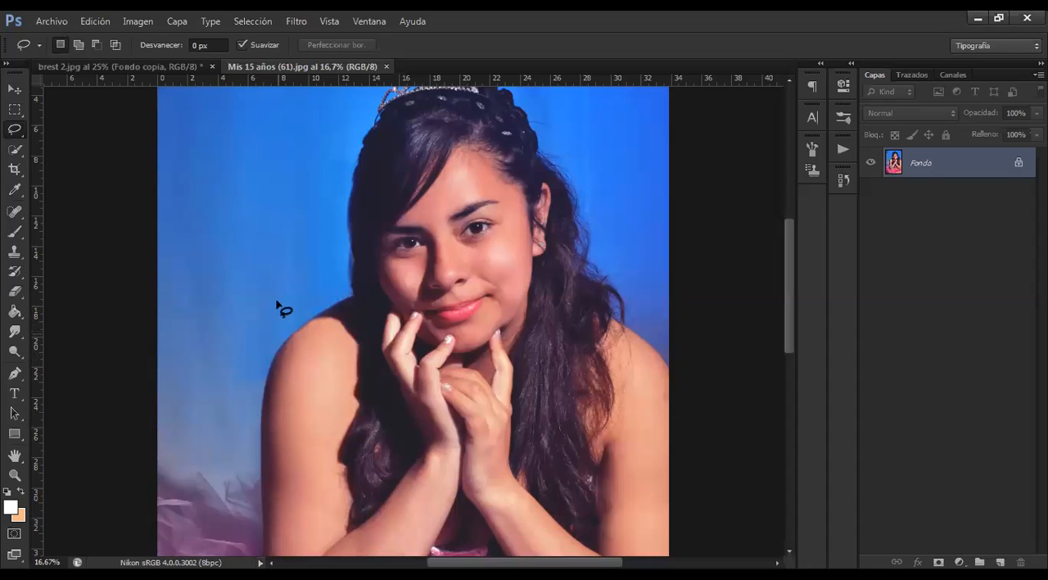
left_click(16, 151)
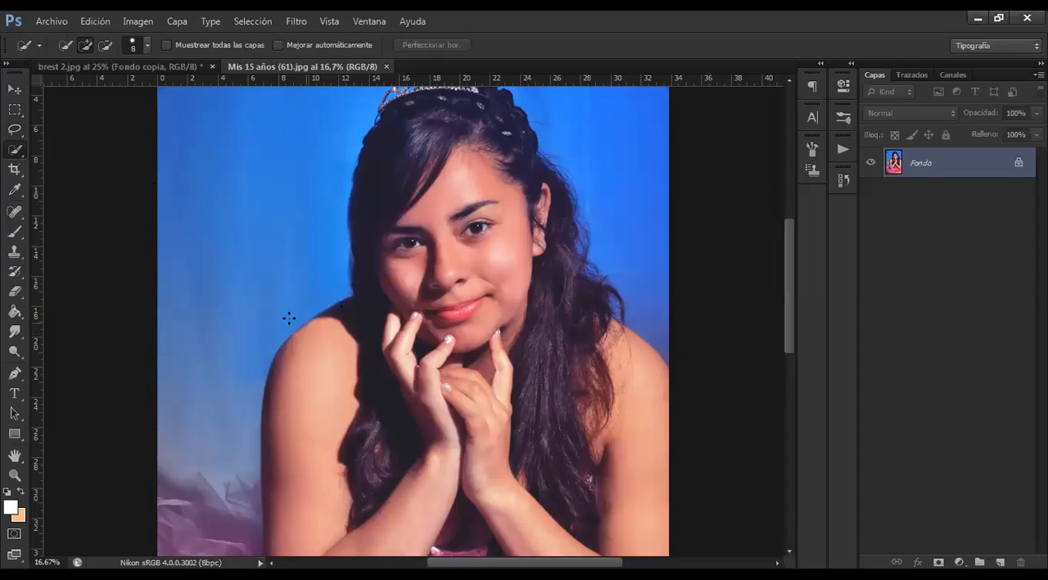
mouse_move(277, 306)
left_mouse_down()
mouse_move(259, 329)
mouse_move(276, 326)
mouse_move(328, 284)
mouse_move(329, 216)
mouse_move(315, 163)
mouse_move(276, 233)
mouse_move(251, 311)
mouse_move(267, 339)
mouse_move(241, 414)
left_mouse_up()
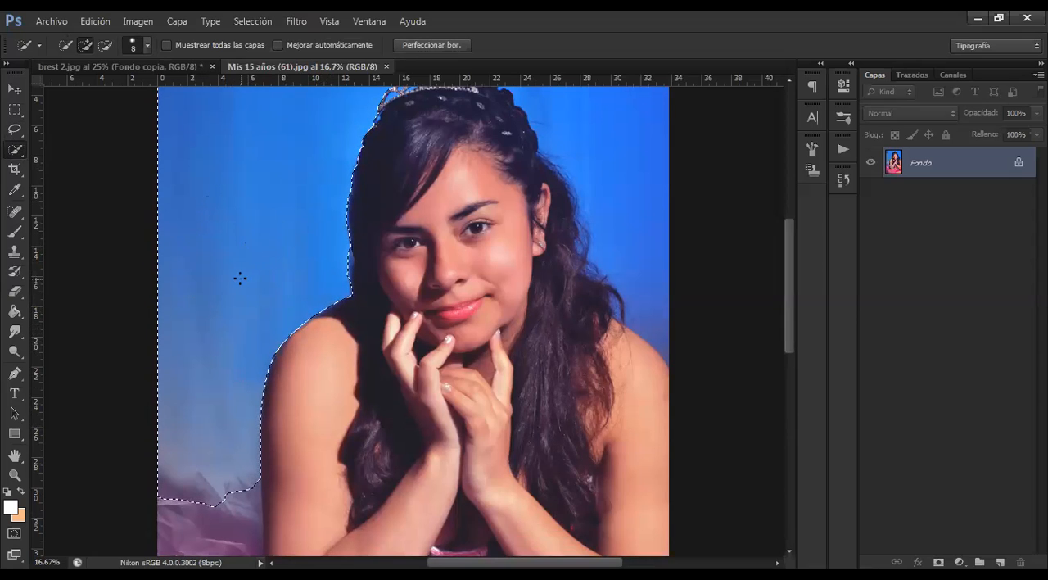
Add the blue background beside the girl's ear and long hair to the selection and inspect the hair edge
scroll(237, 276, "up", 1)
scroll(79, 187, "up", 1)
key("ctrl+minus")
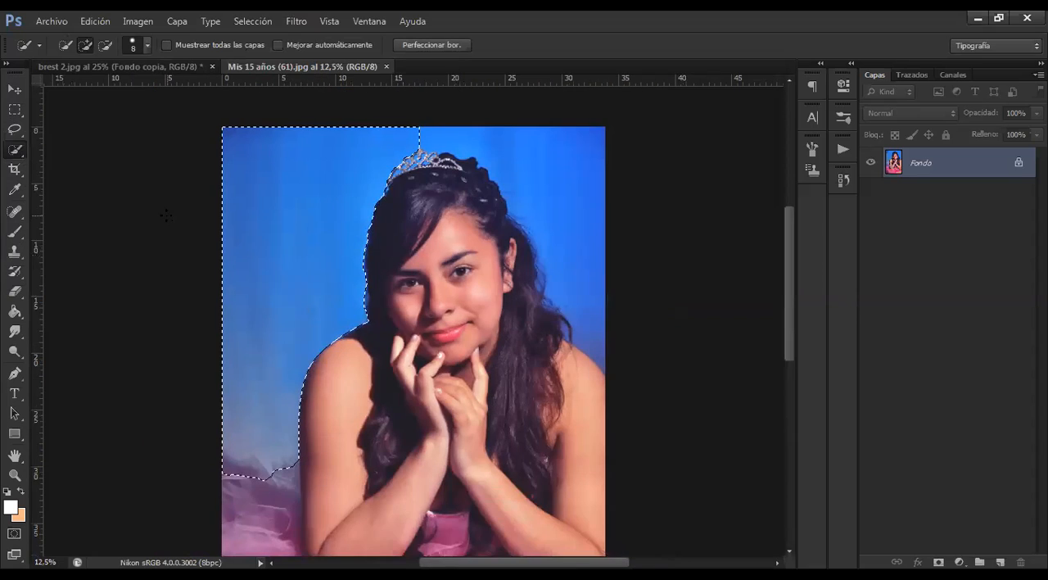
key("ctrl+minus")
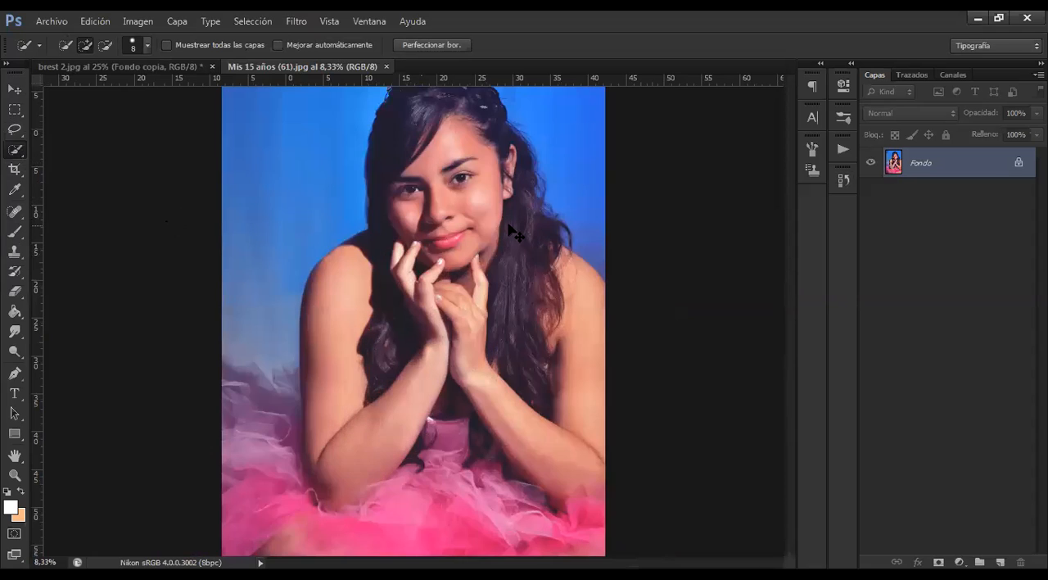
key("ctrl+plus")
key("ctrl+plus")
left_click_drag(531, 250, 391, 410)
left_click_drag(541, 195, 458, 292)
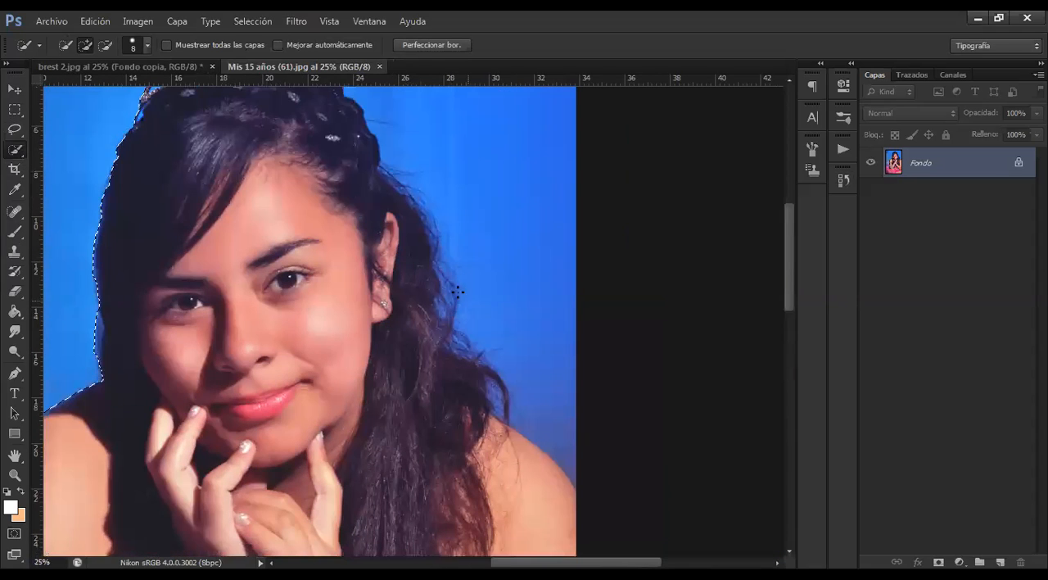
scroll(461, 281, "up", 2)
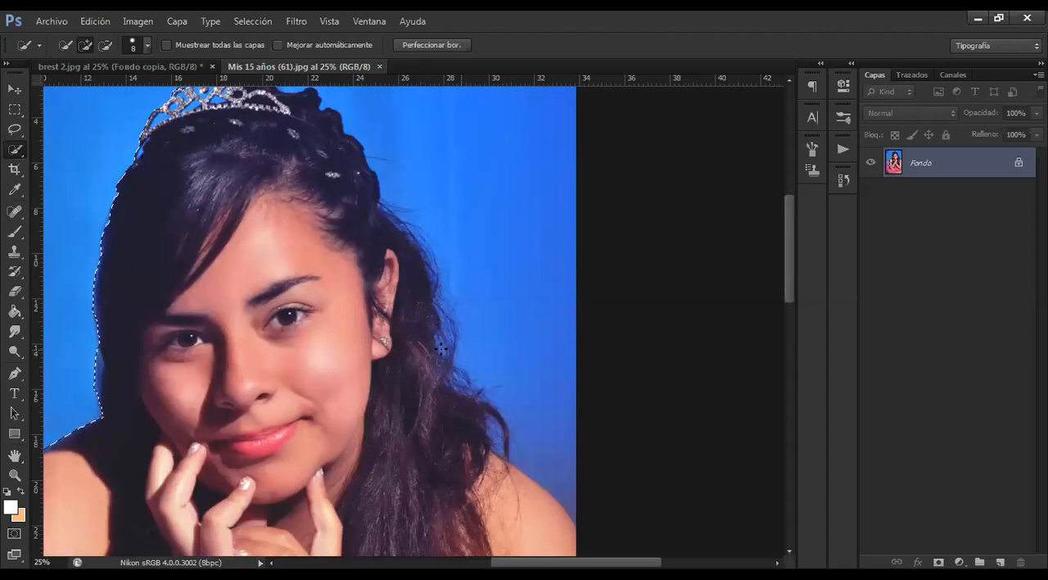
left_click_drag(464, 241, 475, 351)
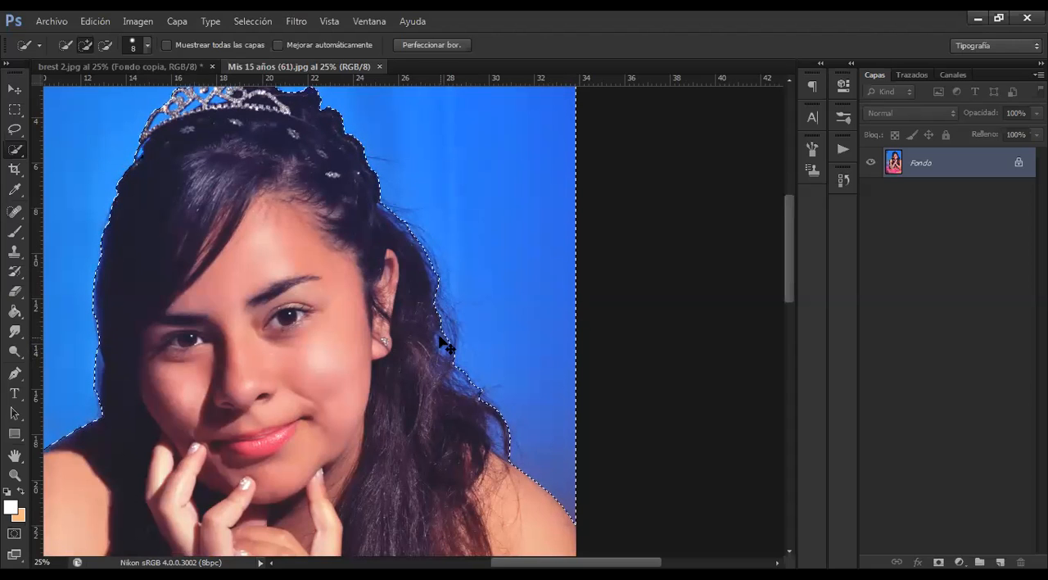
scroll(442, 344, "up", 3)
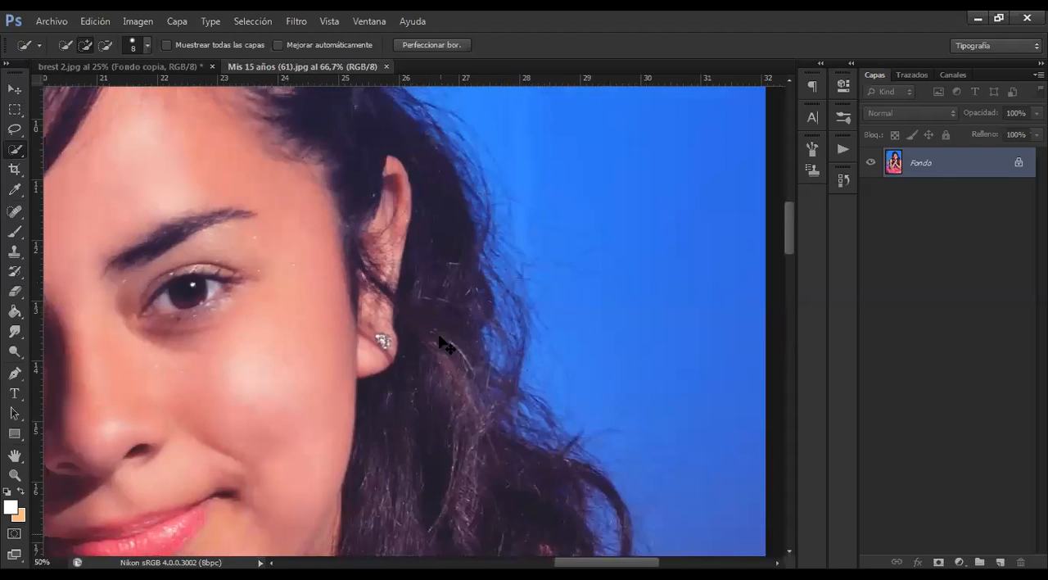
scroll(443, 343, "down", 3)
scroll(516, 299, "up", 2)
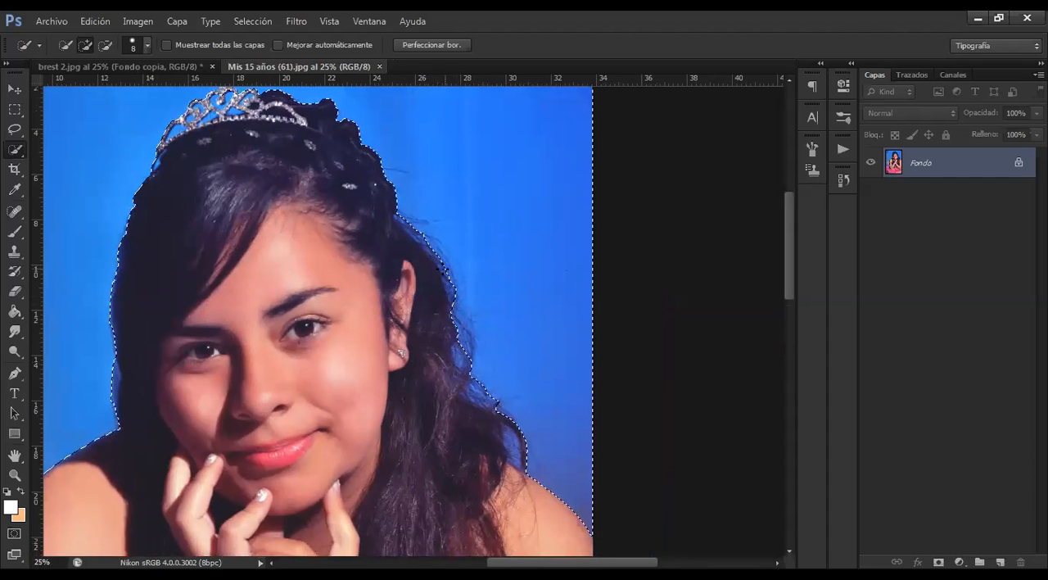
Open Perfeccionar borde for the background selection and set Suavizar to 22
right_click(479, 256)
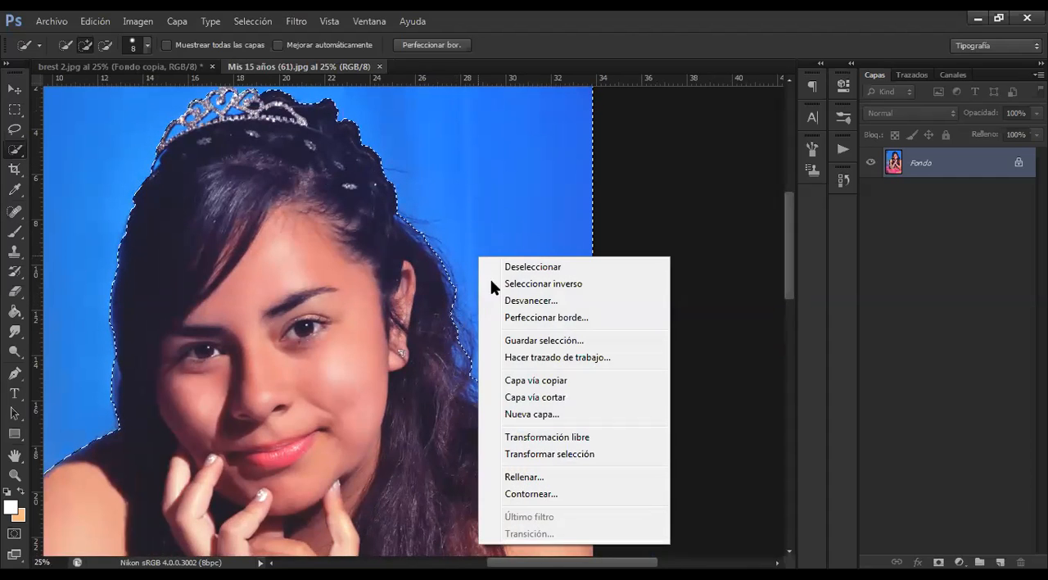
left_click(523, 316)
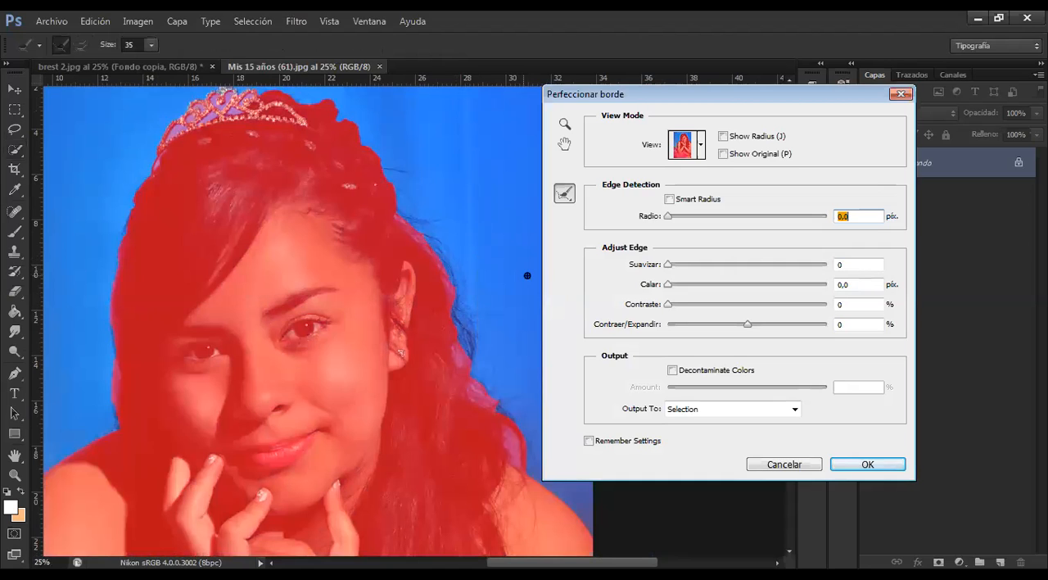
key("ctrl+minus")
key("ctrl+minus")
key("ctrl+plus")
left_click_drag(467, 269, 414, 232)
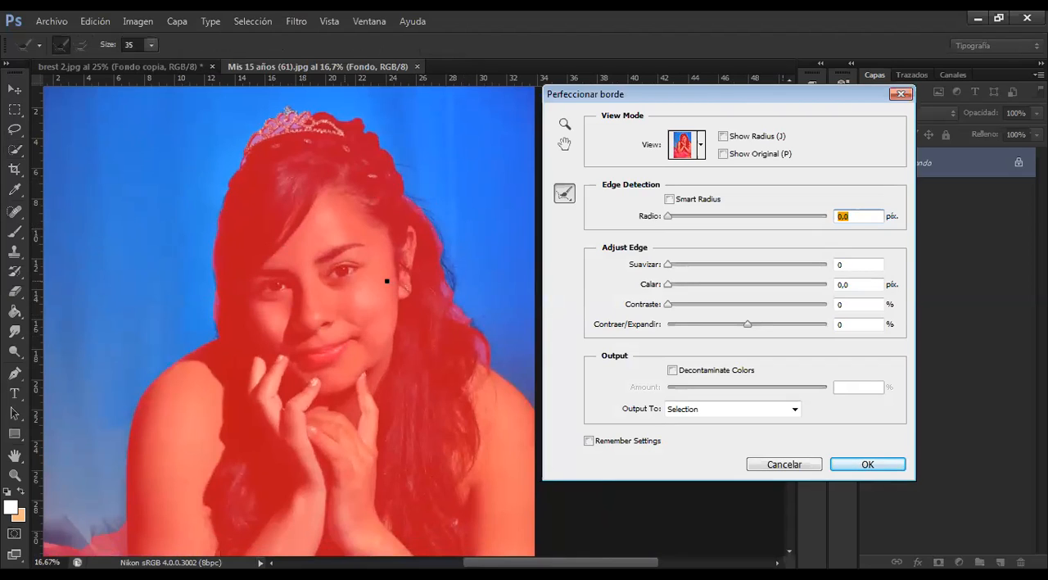
left_click_drag(425, 328, 370, 337)
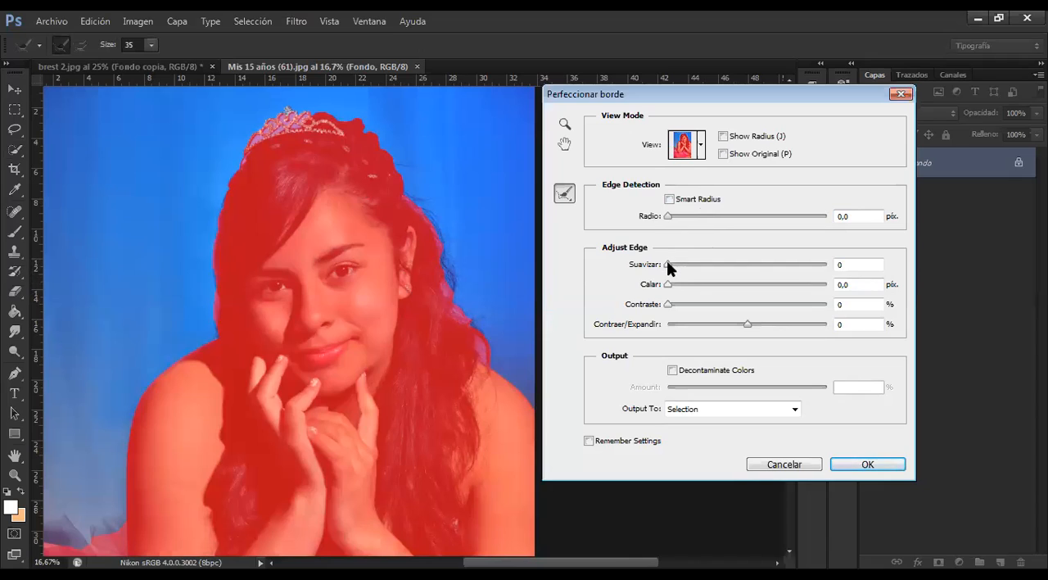
left_click_drag(666, 260, 702, 265)
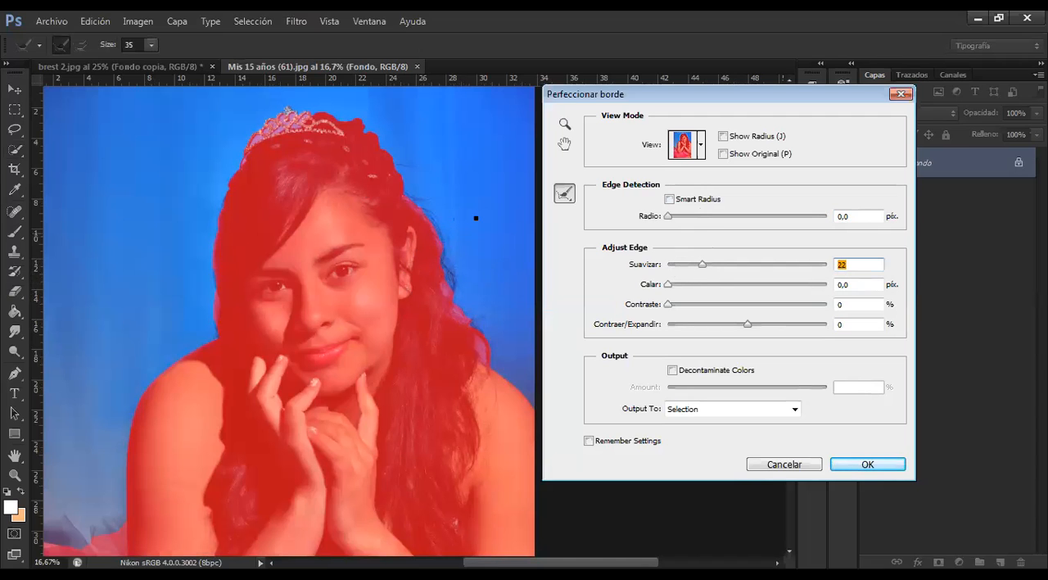
Switch the Perfeccionar borde preview to On Black, with the hair edge in close view
key("ctrl+plus")
key("ctrl+plus")
left_click_drag(458, 225, 399, 302)
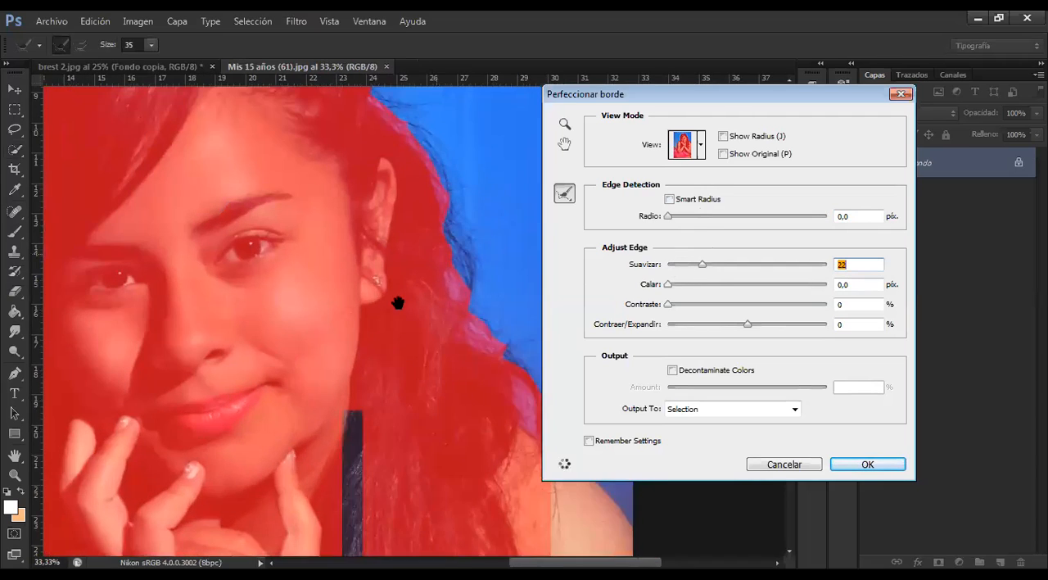
left_click(700, 145)
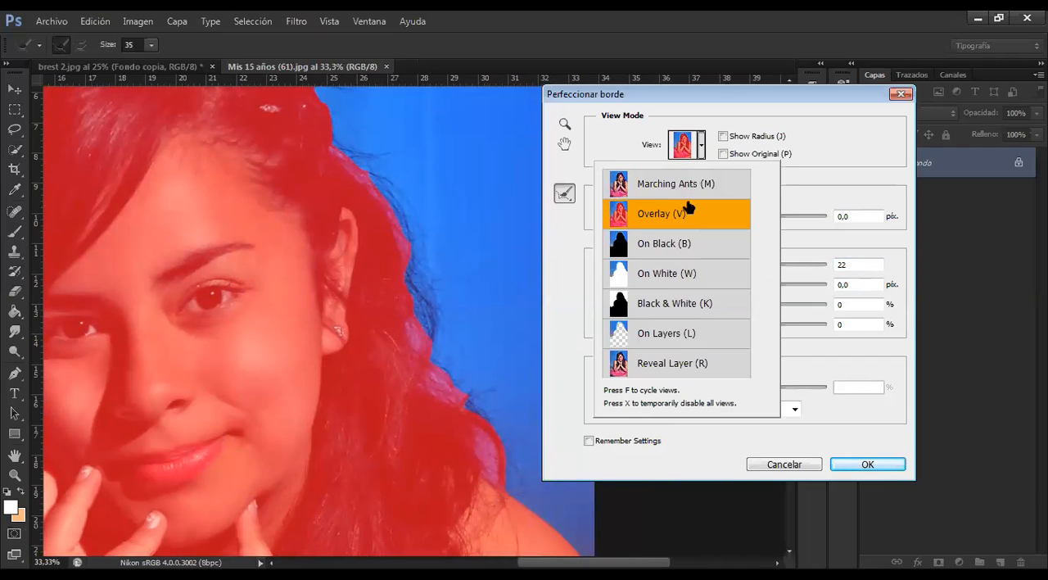
left_click(664, 246)
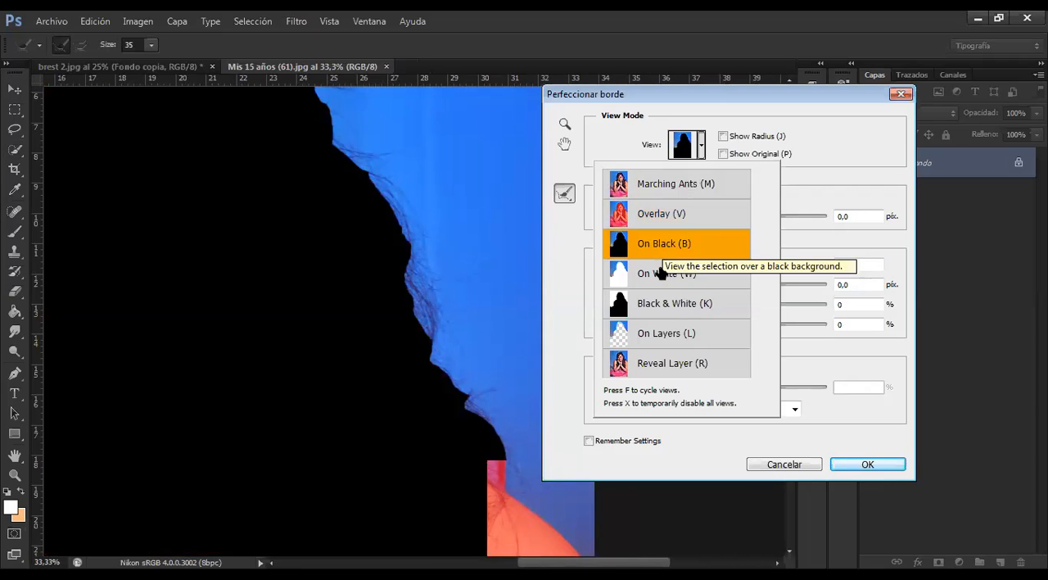
left_click(702, 146)
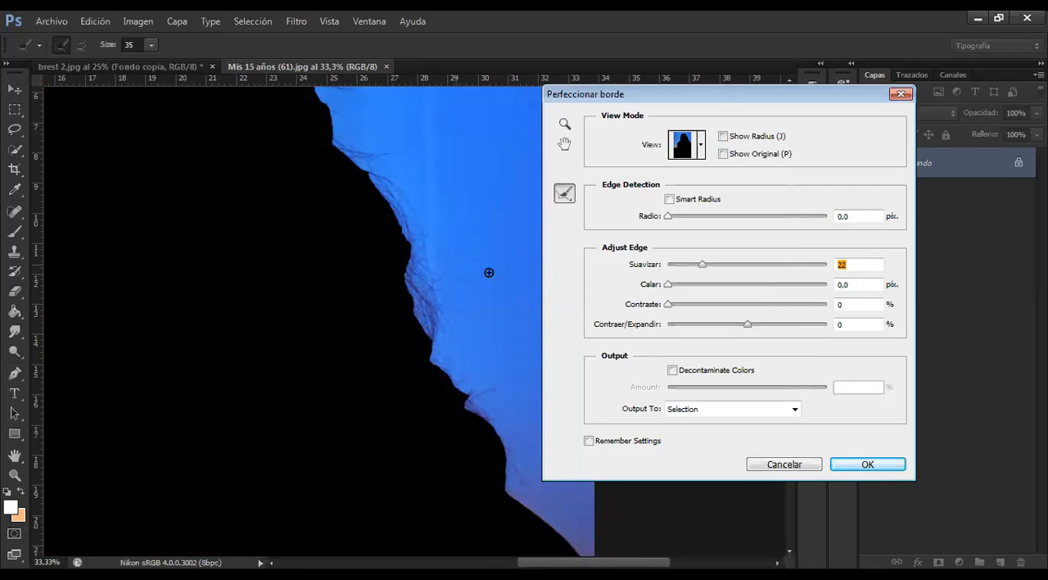
Set Contraste to 83 %, Calar to 45,0 px and Suavizar to 66 for the selection edge
left_click_drag(670, 283, 708, 306)
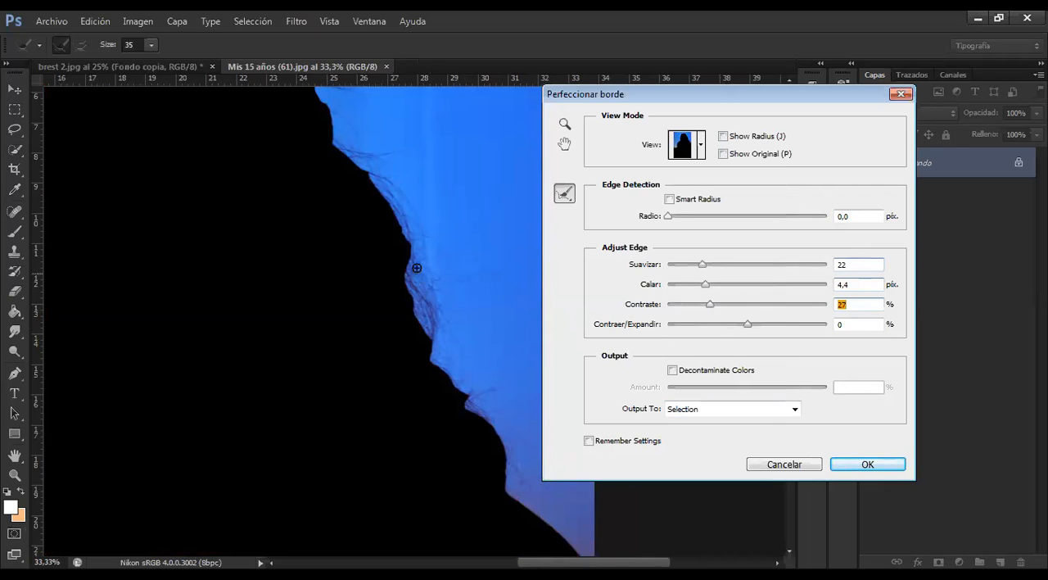
left_click_drag(712, 315, 798, 304)
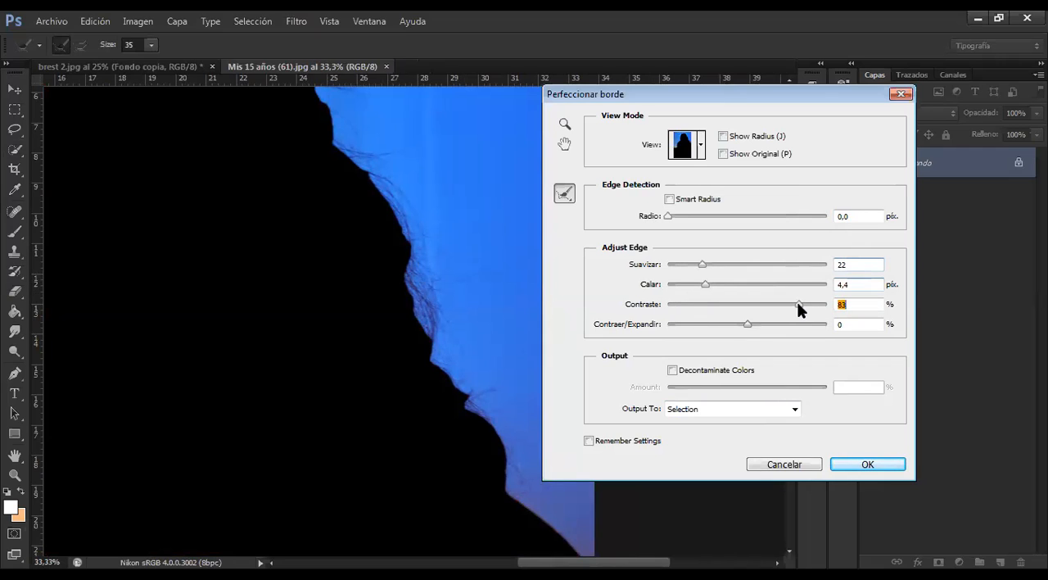
left_click_drag(704, 285, 769, 261)
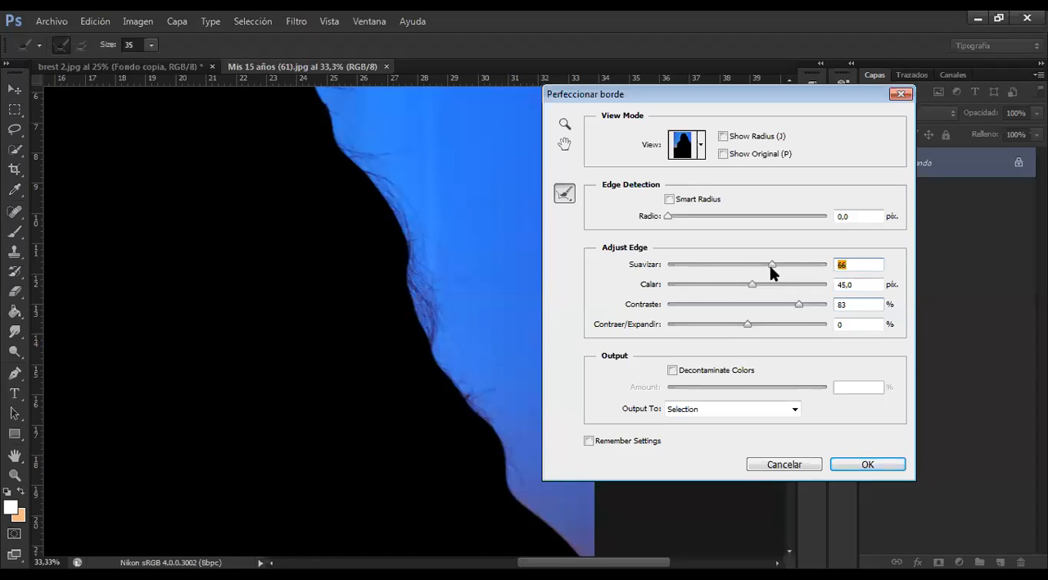
Try Calar at 0,0 and 1000,0 px, settle it at 29,6 px, and raise Suavizar to 81
left_click_drag(748, 284, 660, 283)
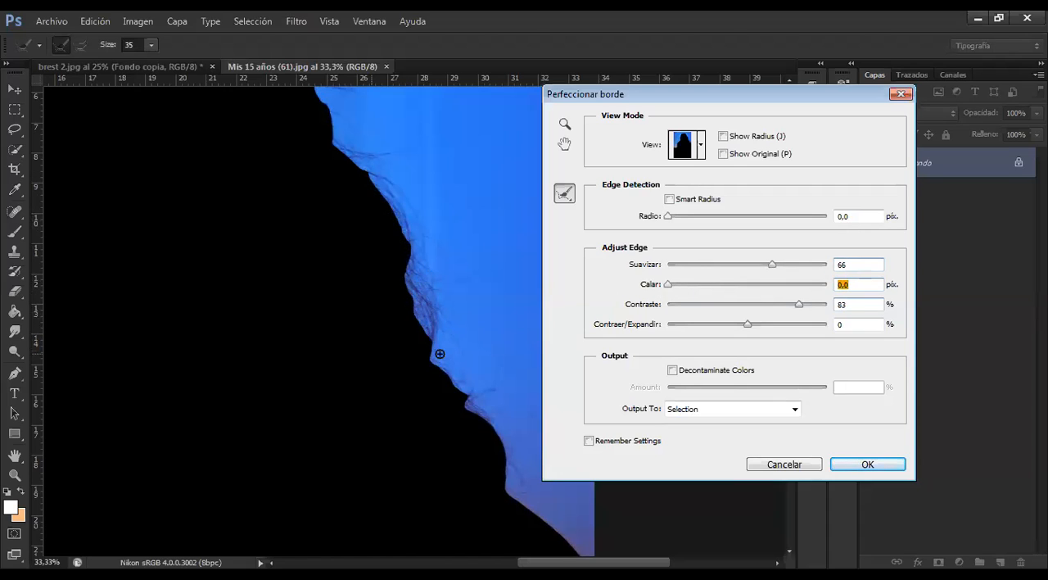
left_click_drag(674, 282, 827, 284)
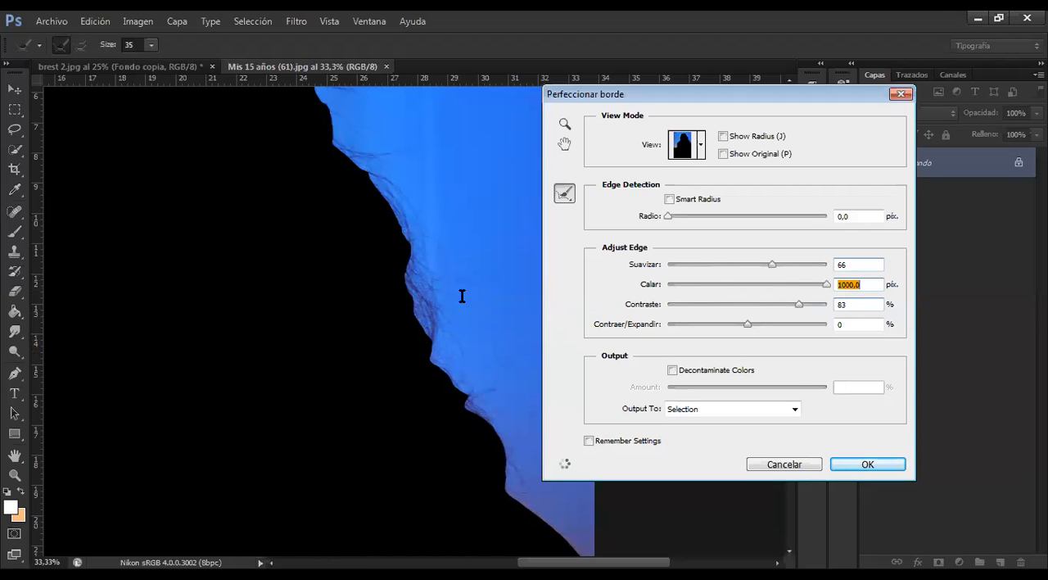
left_click_drag(791, 283, 743, 285)
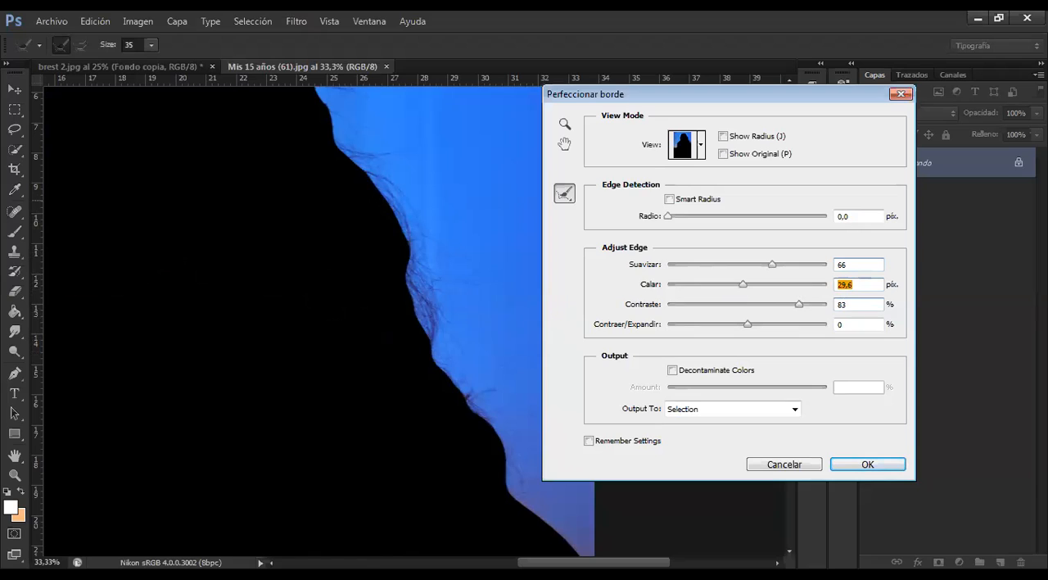
left_click_drag(773, 264, 787, 264)
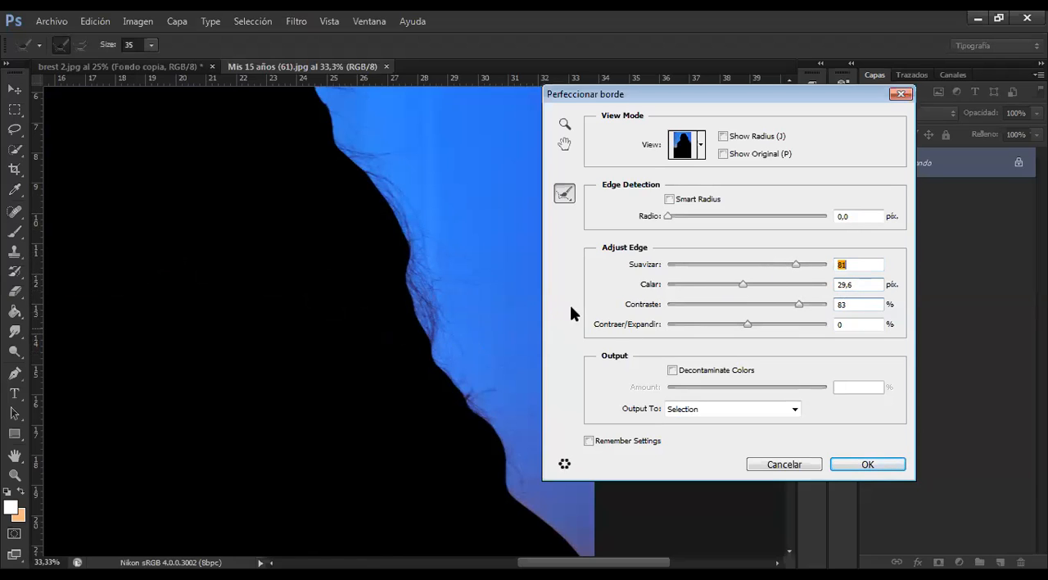
Set Contraer/Expandir to +14 % and brush a refine-radius stroke through the hair just inside the silhouette edge
mouse_move(748, 324)
left_mouse_down()
mouse_move(718, 324)
mouse_move(763, 324)
left_mouse_up()
key("Down")
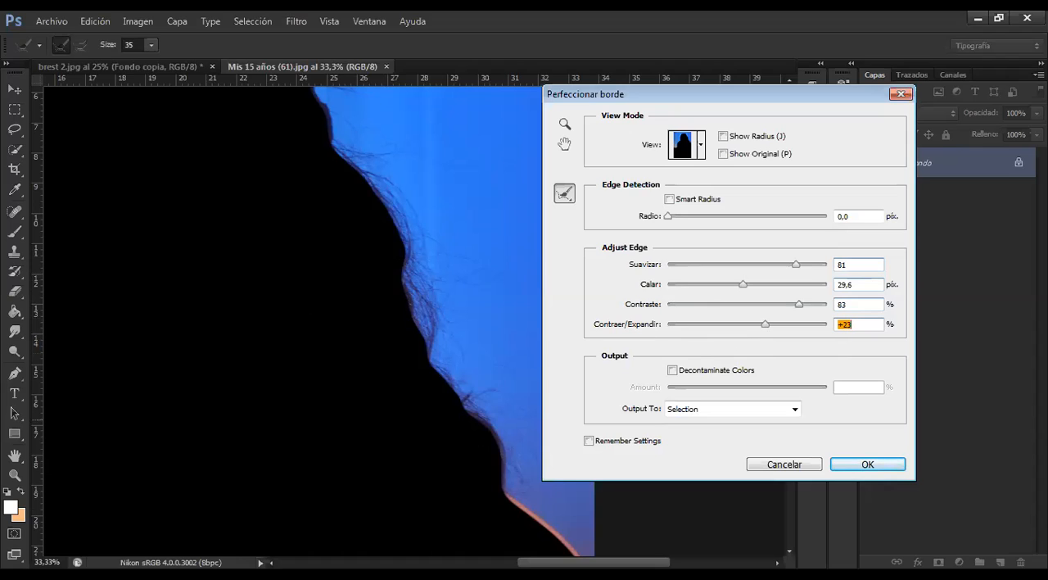
left_click_drag(768, 320, 759, 320)
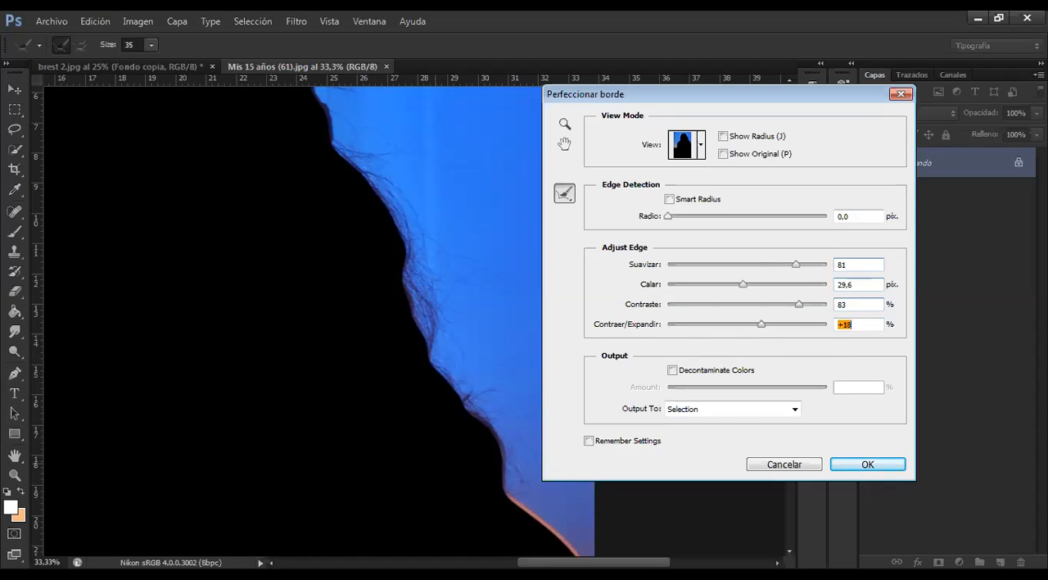
left_click_drag(420, 401, 347, 257)
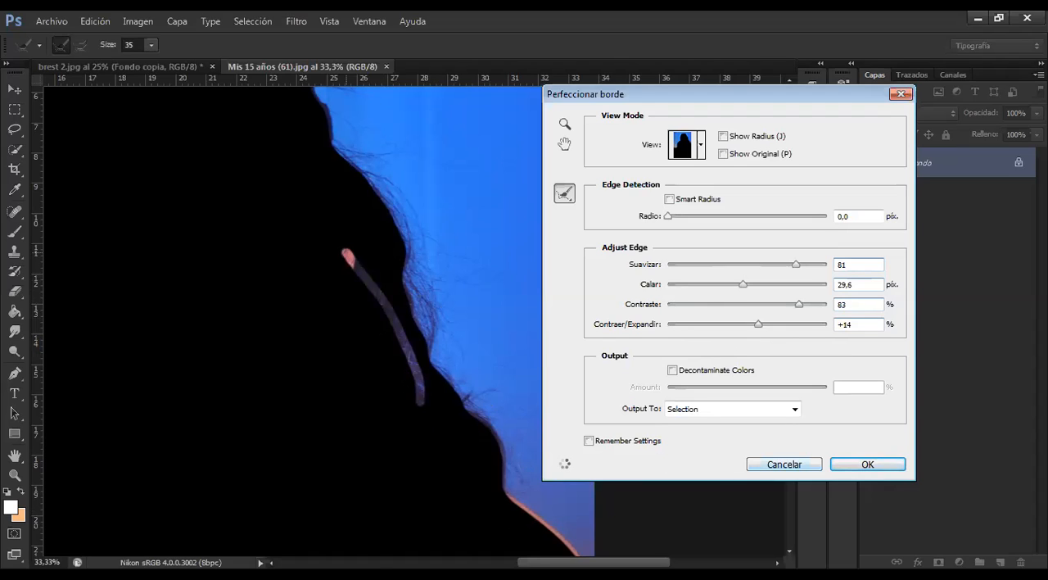
left_click(431, 288)
left_click_drag(443, 376, 299, 181)
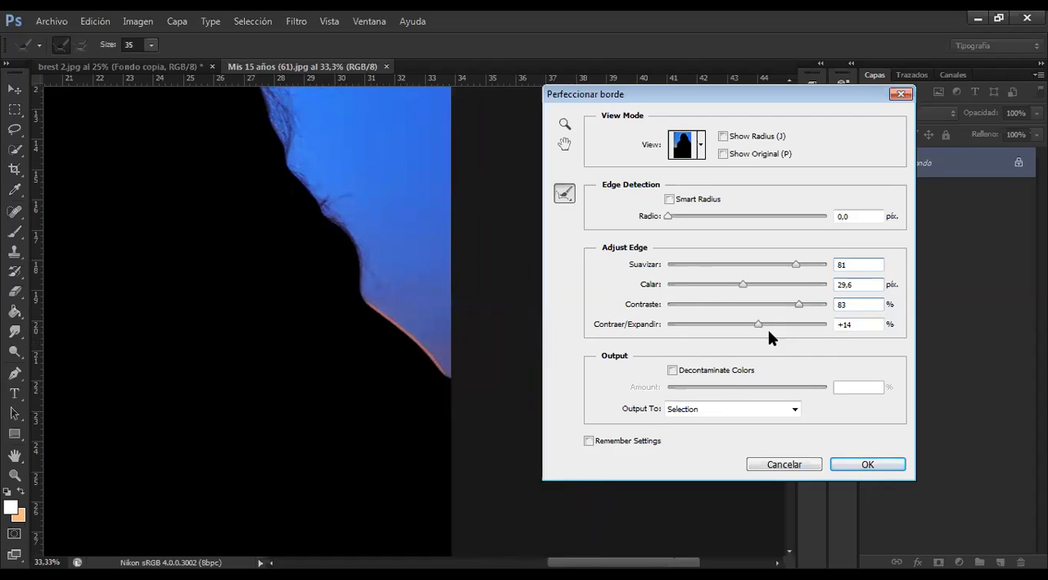
Try Contraer/Expandir at -34 %, bring it back close to zero, and apply the refined edge to the selection
left_click_drag(759, 325, 719, 317)
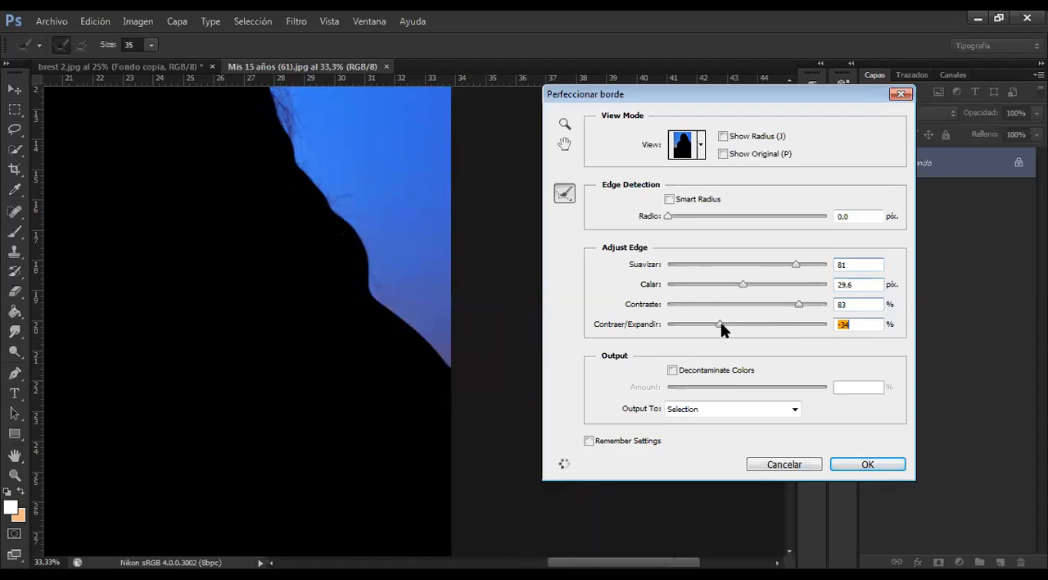
left_click_drag(721, 321, 743, 325)
left_click(880, 472)
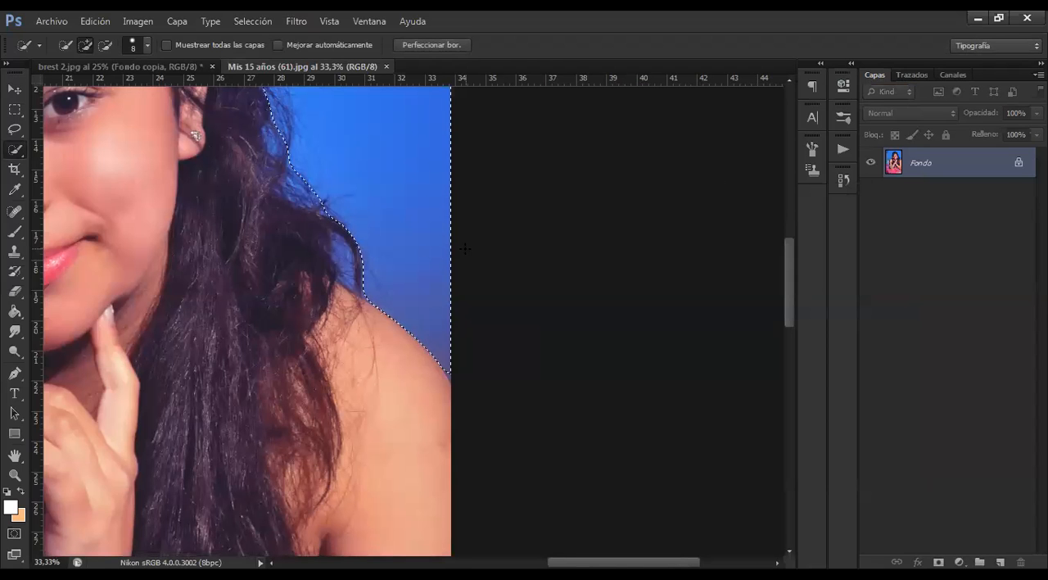
Deselect the refined background selection of the portrait and restore it with Reselect
key("ctrl+minus")
key("ctrl+minus")
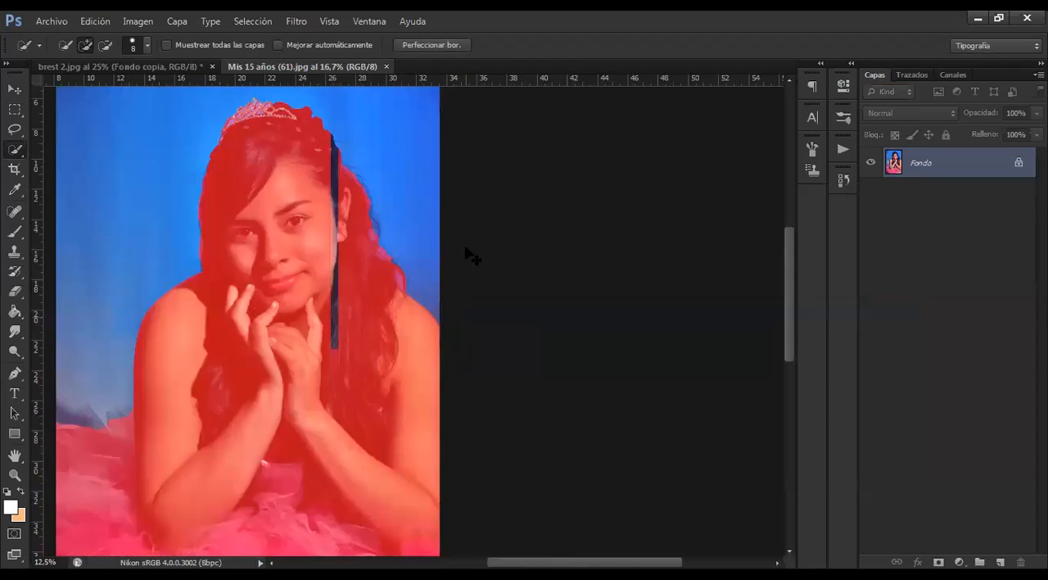
scroll(432, 231, "up", 2)
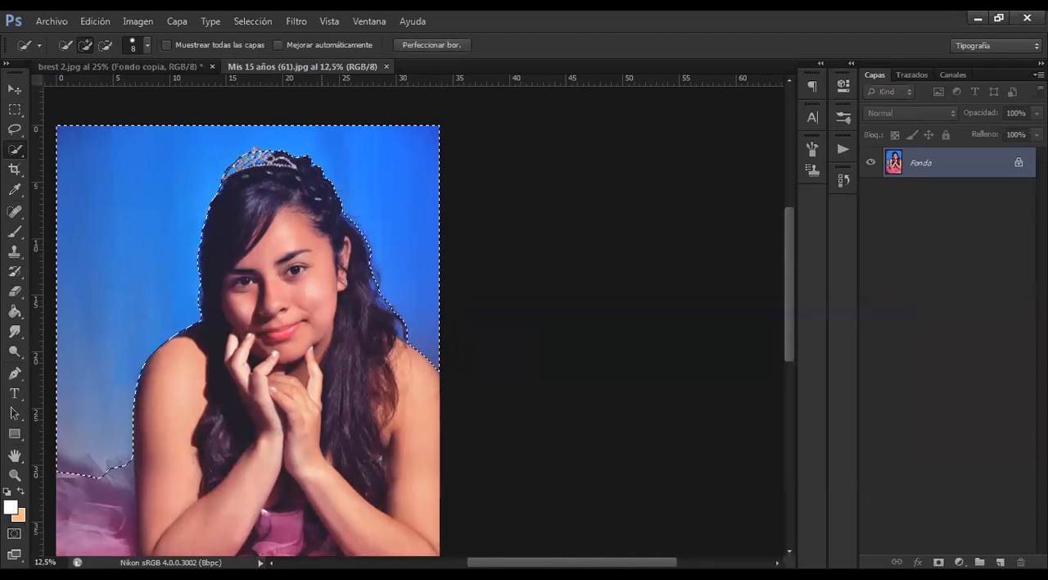
key("ctrl+d")
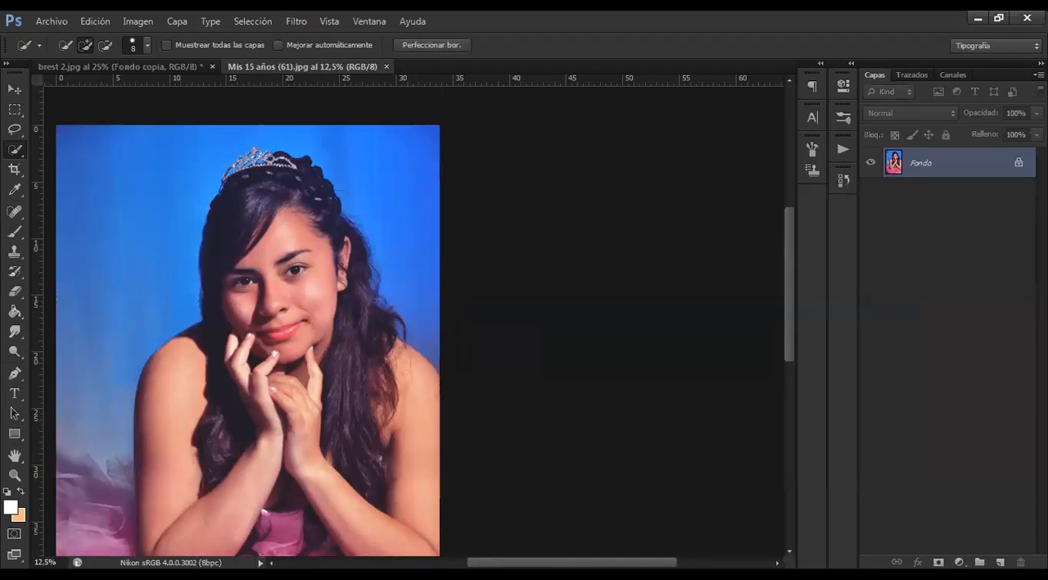
key("ctrl+shift+d")
key("ctrl+minus")
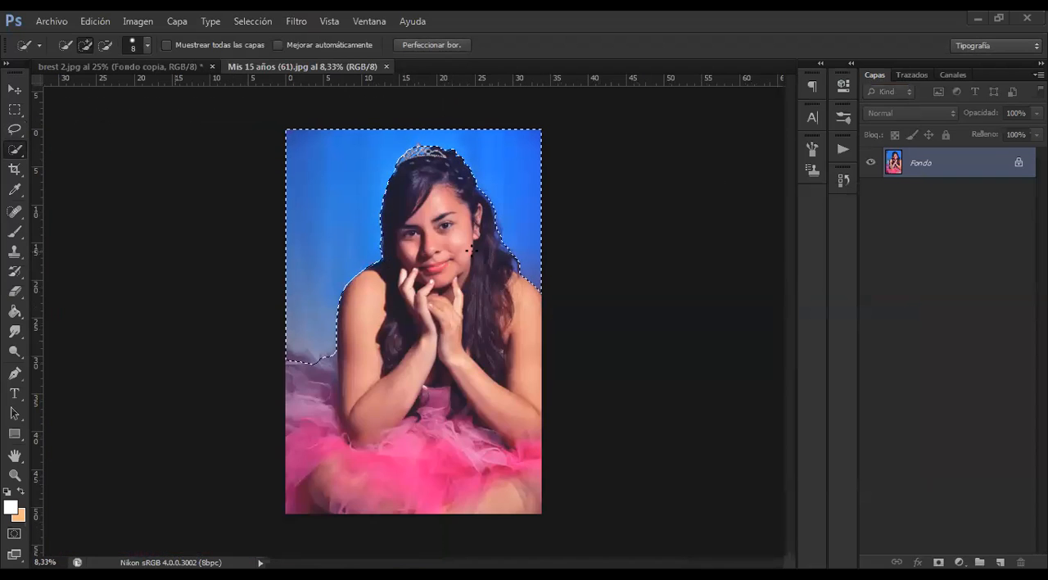
Clear the portrait's background selection with Deseleccionar and activate the Move tool
right_click(328, 183)
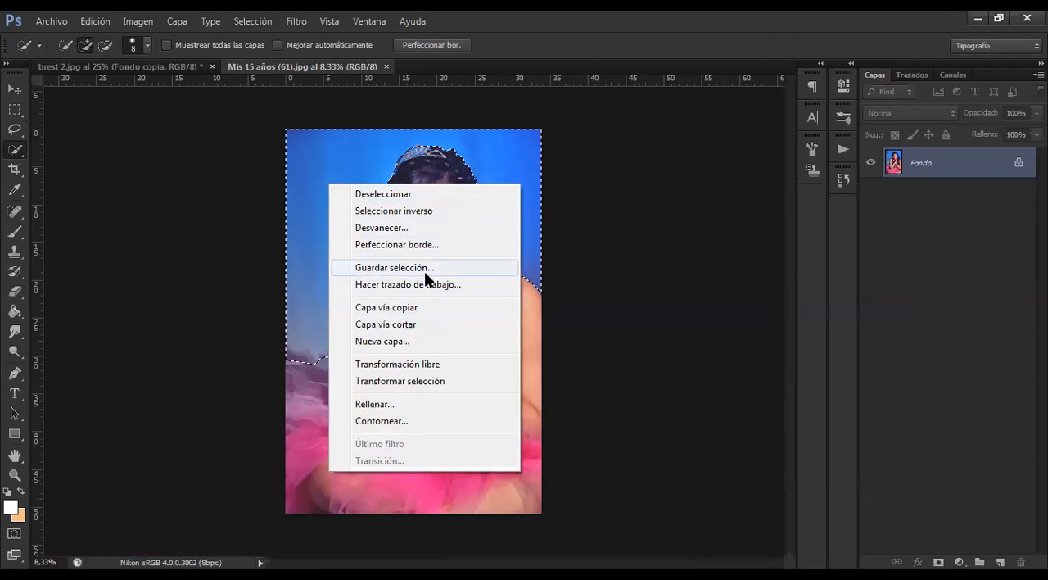
left_click(17, 95)
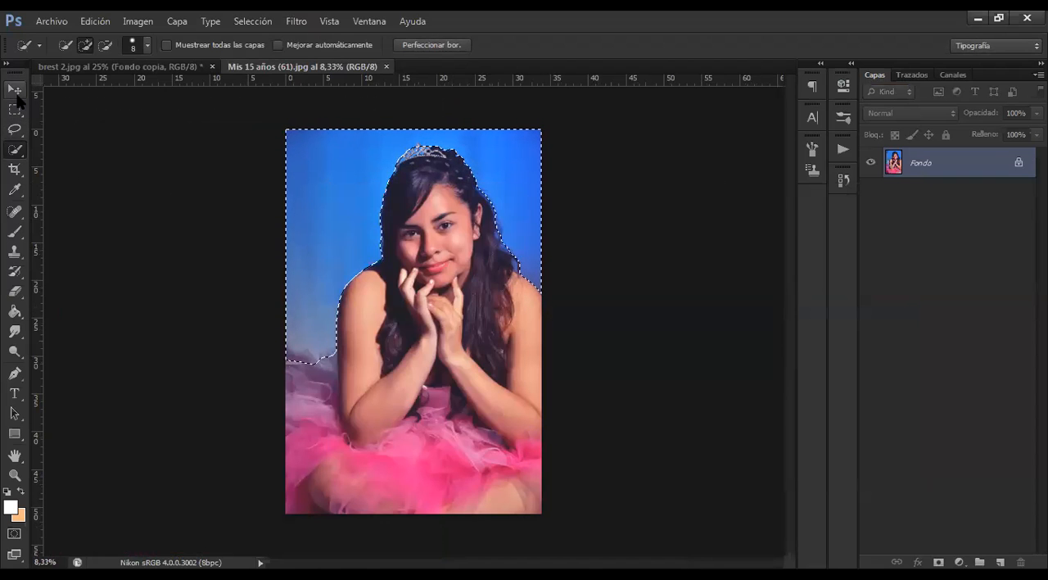
right_click(329, 174)
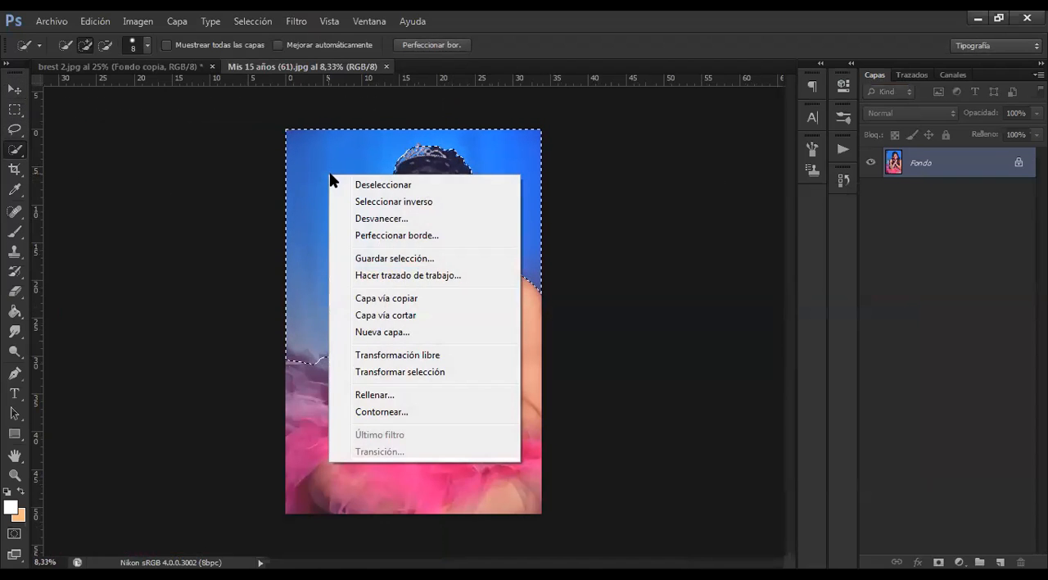
left_click(371, 182)
left_click(15, 90)
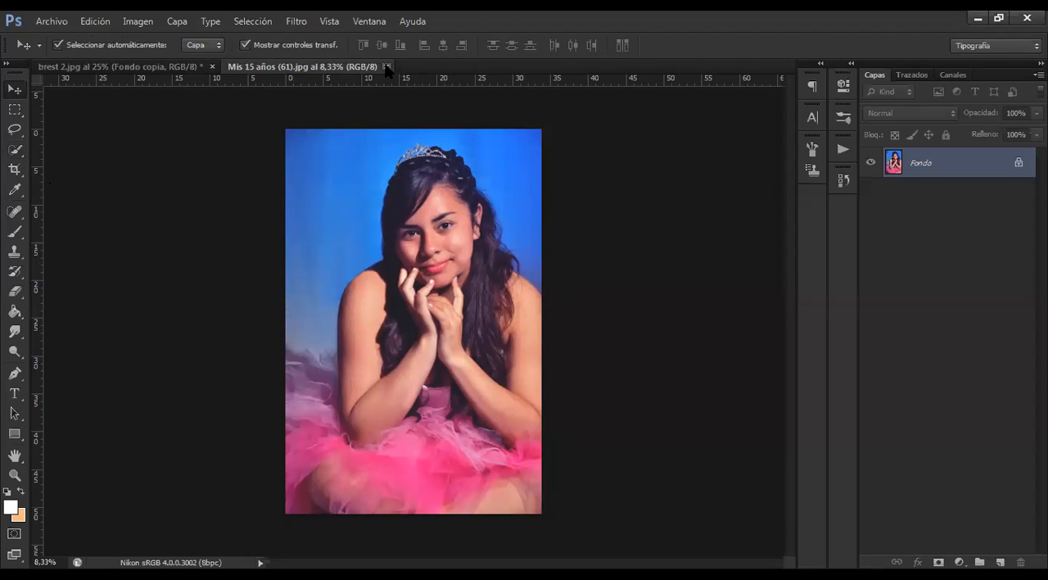
Switch to brest 2.jpg and deselect the head outline on the Fondo copia layer
left_click(180, 70)
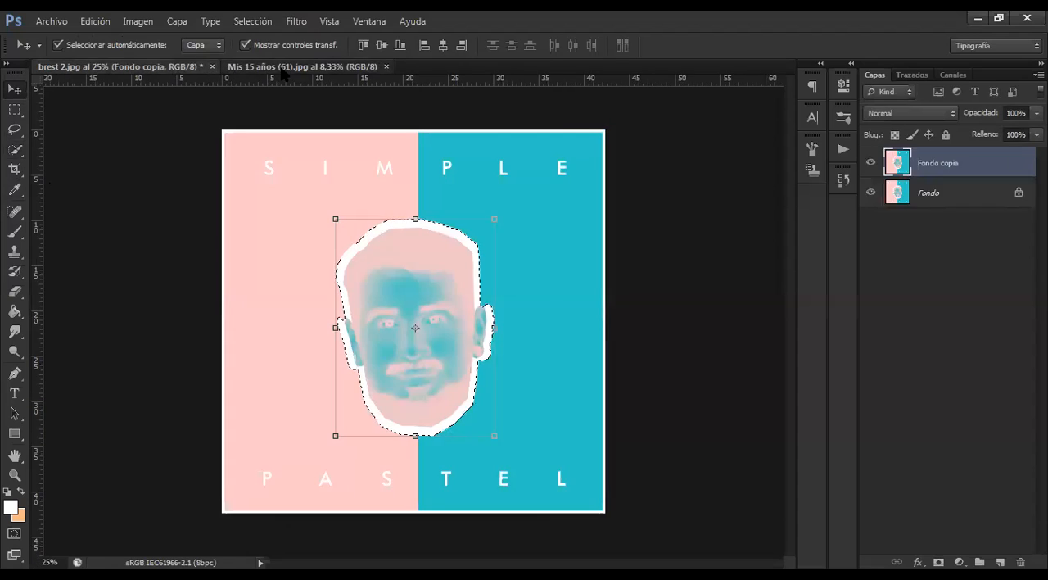
left_click(286, 69)
left_click(176, 67)
right_click(420, 252)
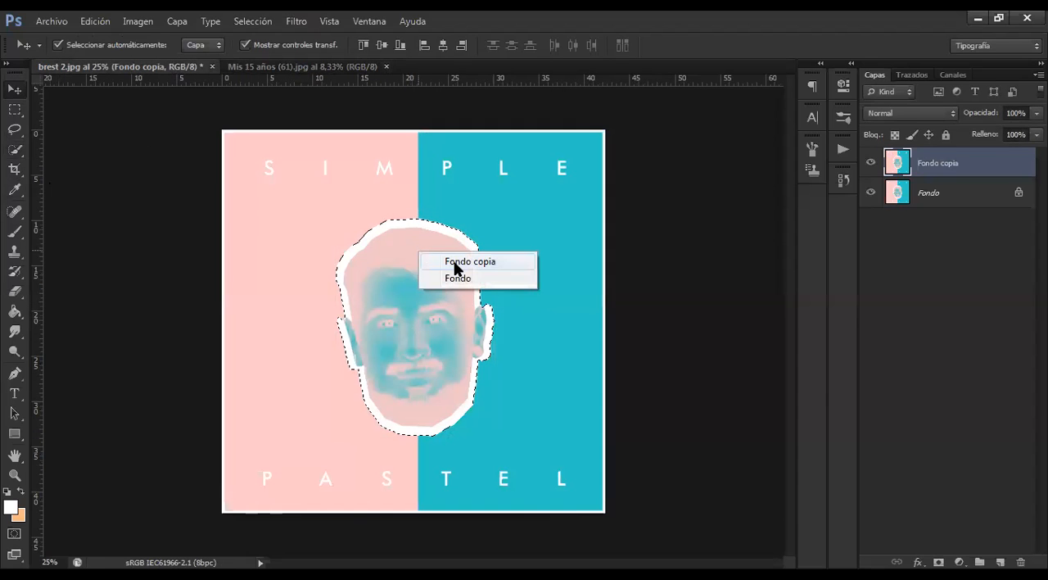
left_click(469, 262)
key("w")
right_click(376, 268)
left_click(418, 277)
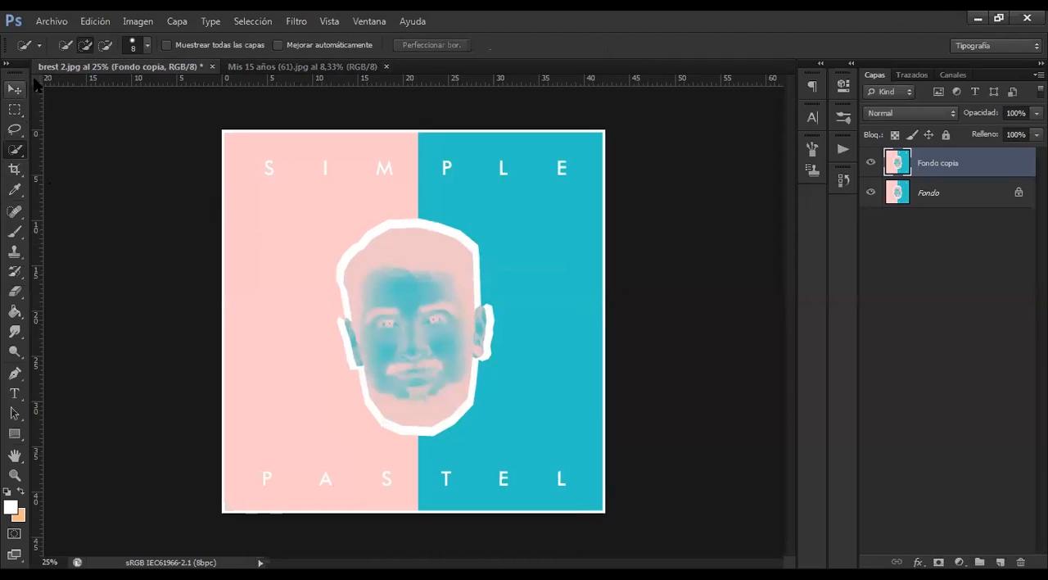
Activate the Rectangular Marquee tool and display its tool variants
left_click(19, 110)
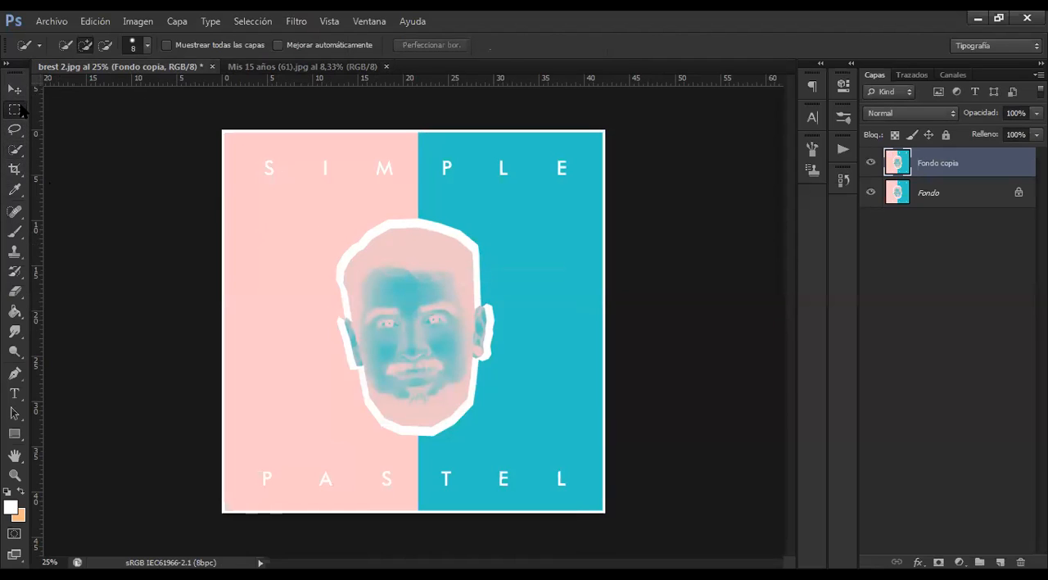
left_click(15, 129)
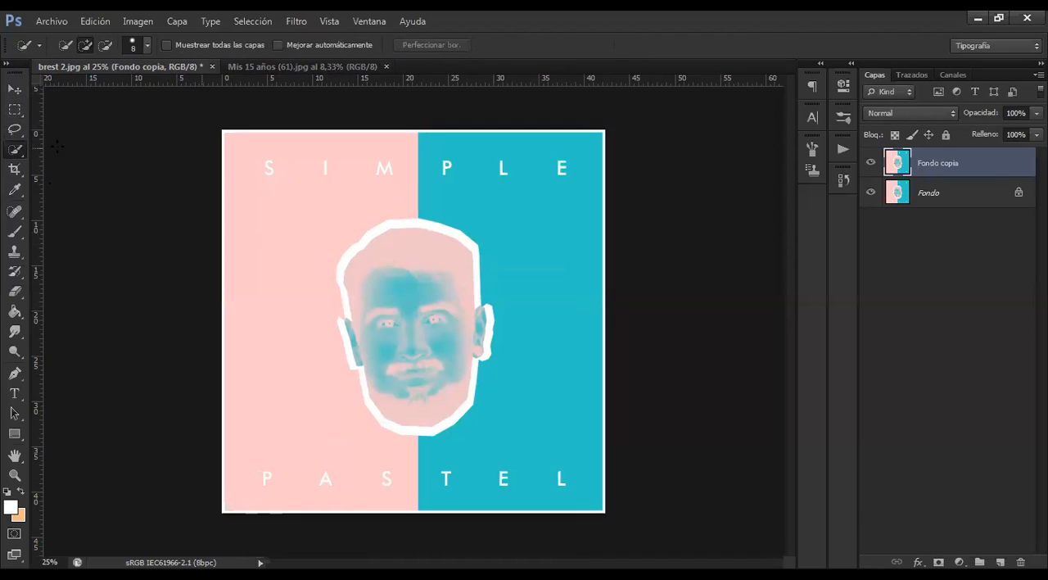
left_click(15, 129)
left_click(15, 111)
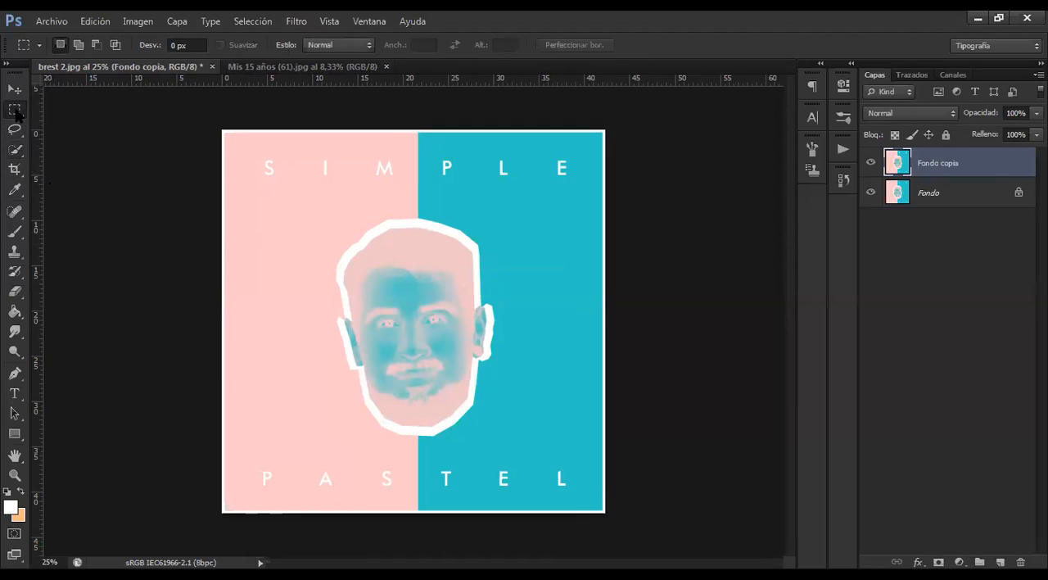
left_click(15, 129)
left_click(15, 111)
right_click(21, 113)
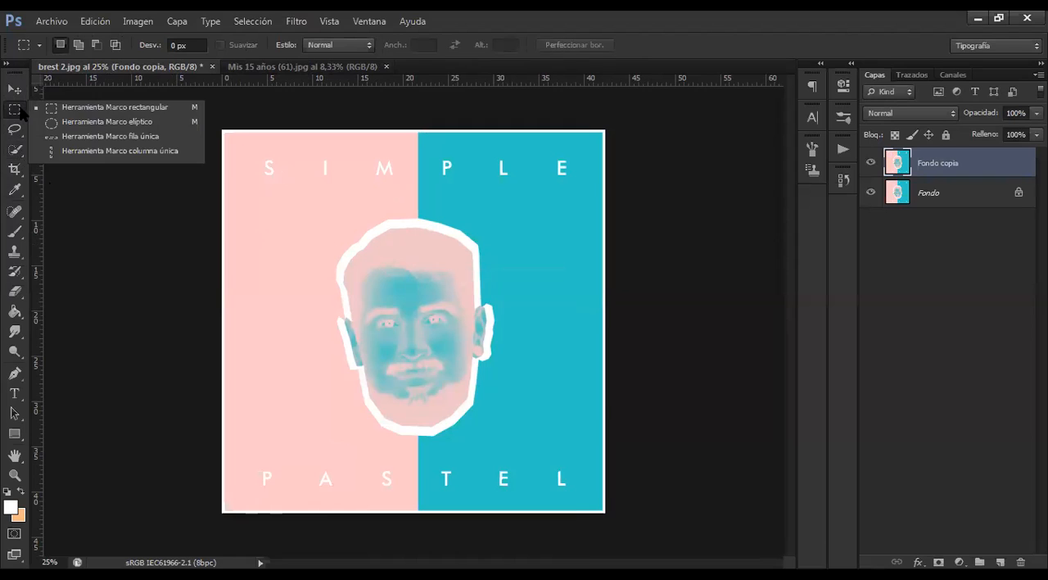
left_click(21, 113)
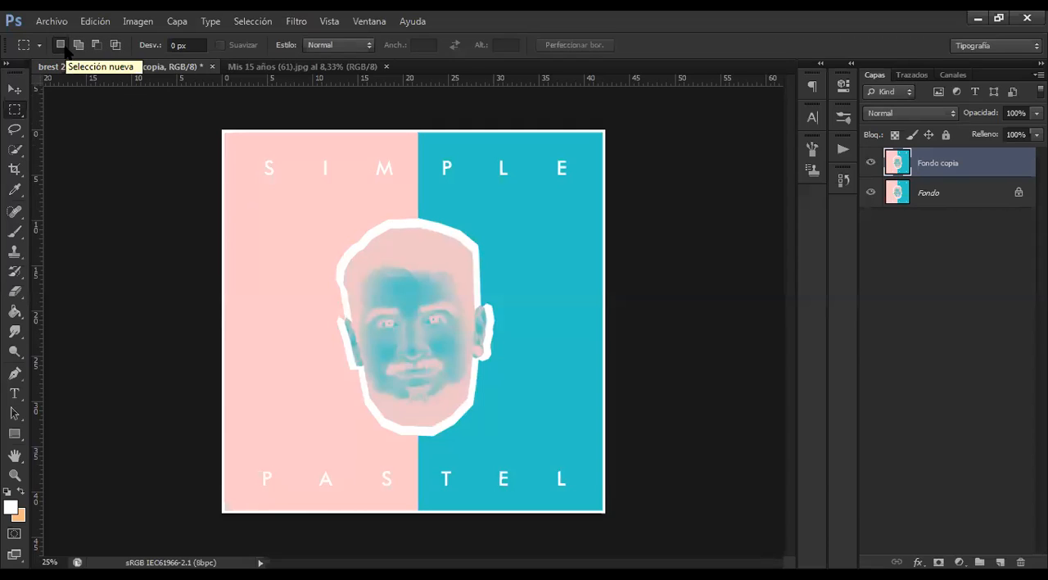
Draw three successive rectangular selections in new-selection mode, ending with one on the pink area beside the head
left_click_drag(274, 157, 378, 256)
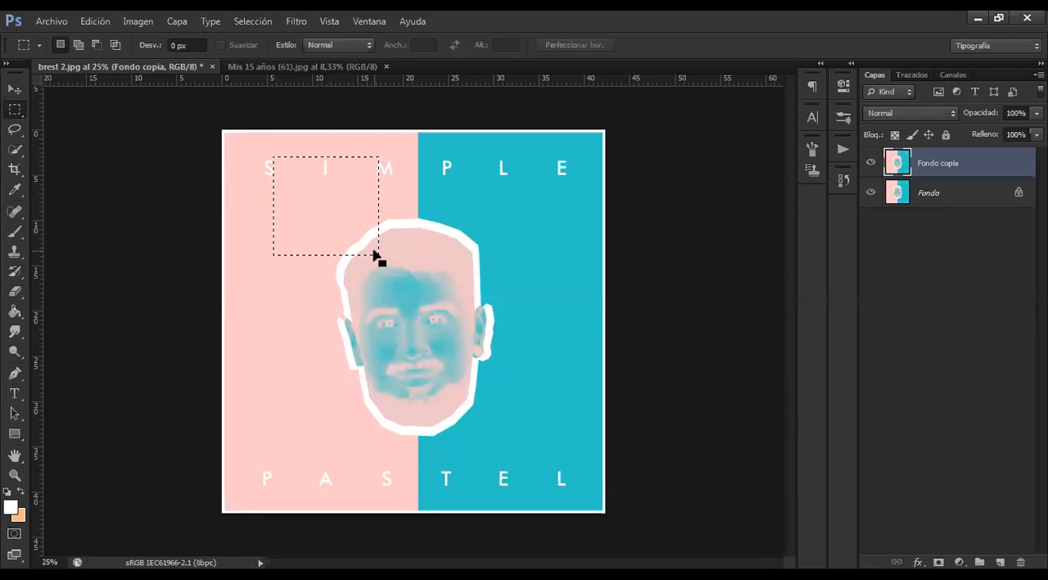
left_click_drag(460, 231, 549, 330)
left_click_drag(263, 203, 325, 298)
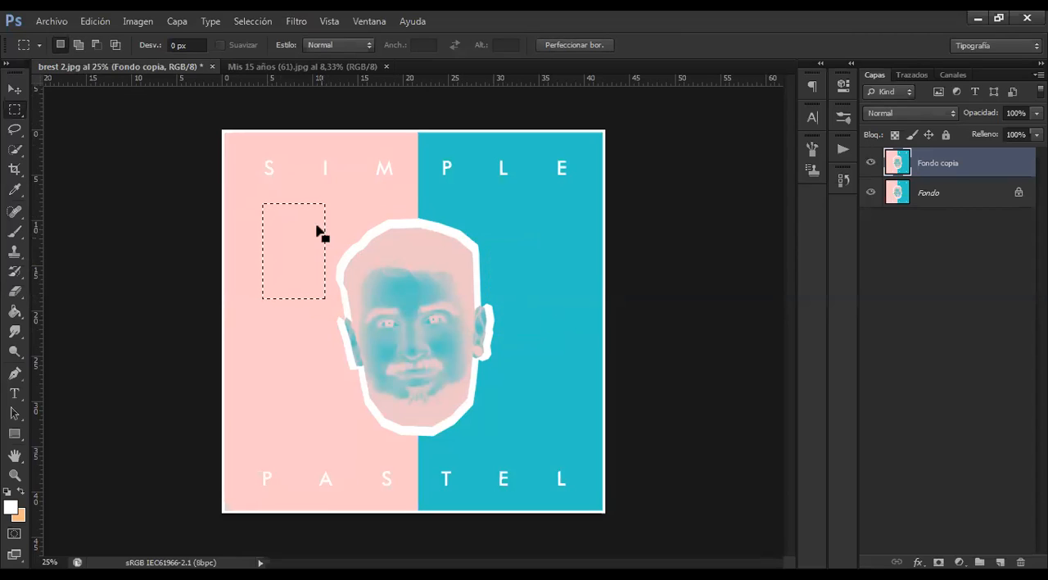
Set the marquee to Añadir a selección and add four overlapping rectangles across the head and the pink area
left_click(79, 45)
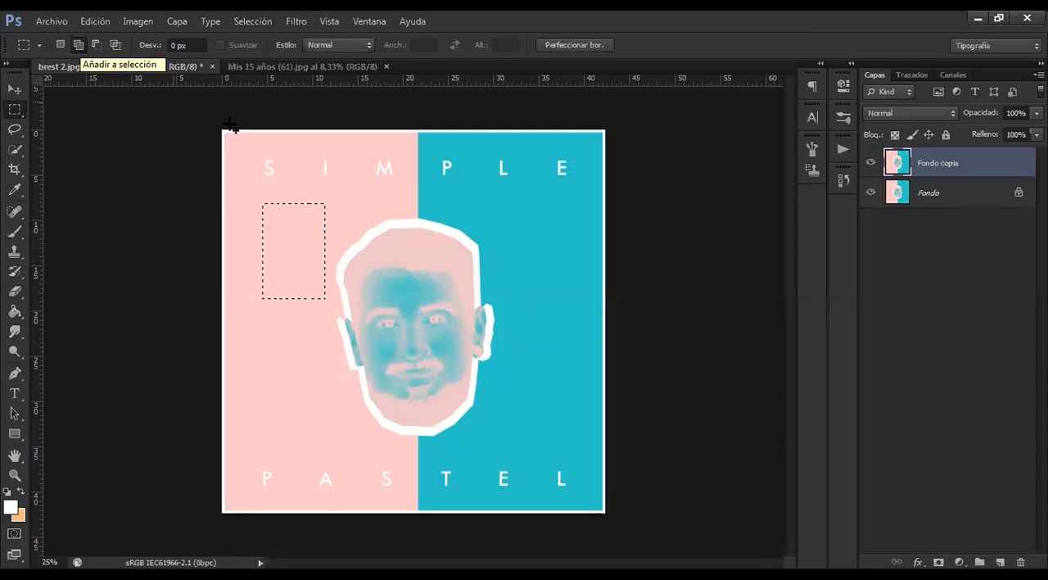
left_click_drag(306, 247, 379, 352)
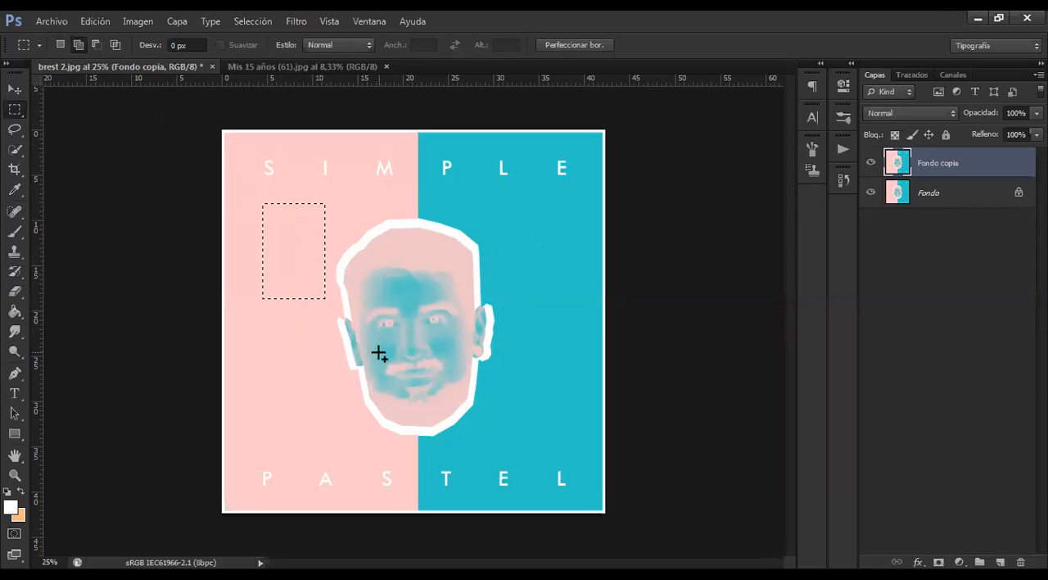
left_click_drag(376, 183, 452, 292)
left_click_drag(283, 336, 320, 390)
left_click_drag(373, 330, 496, 473)
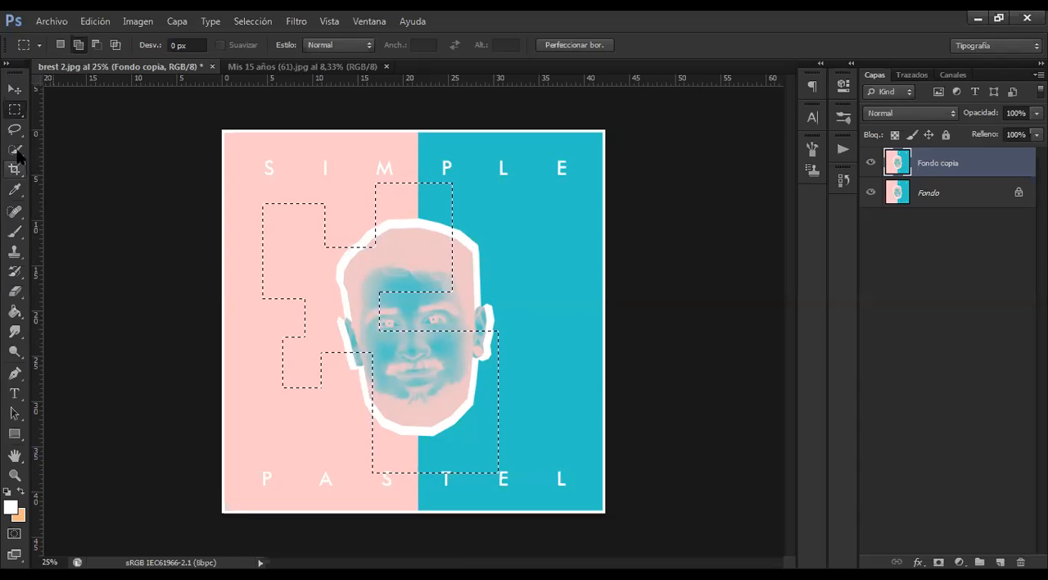
Paint the combined rectangular selection white with the Brush tool
left_click(15, 231)
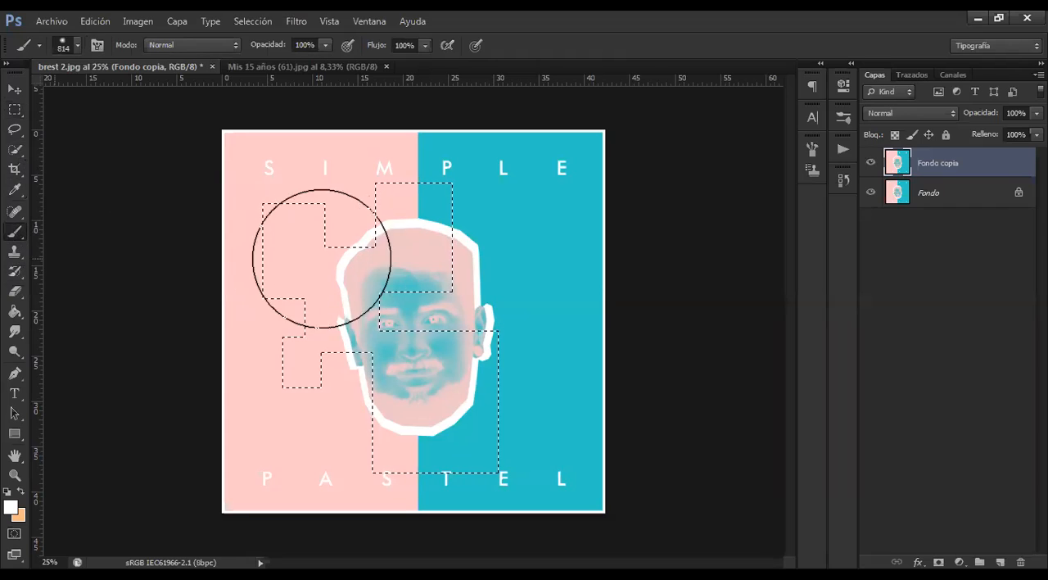
left_click_drag(405, 428, 287, 385)
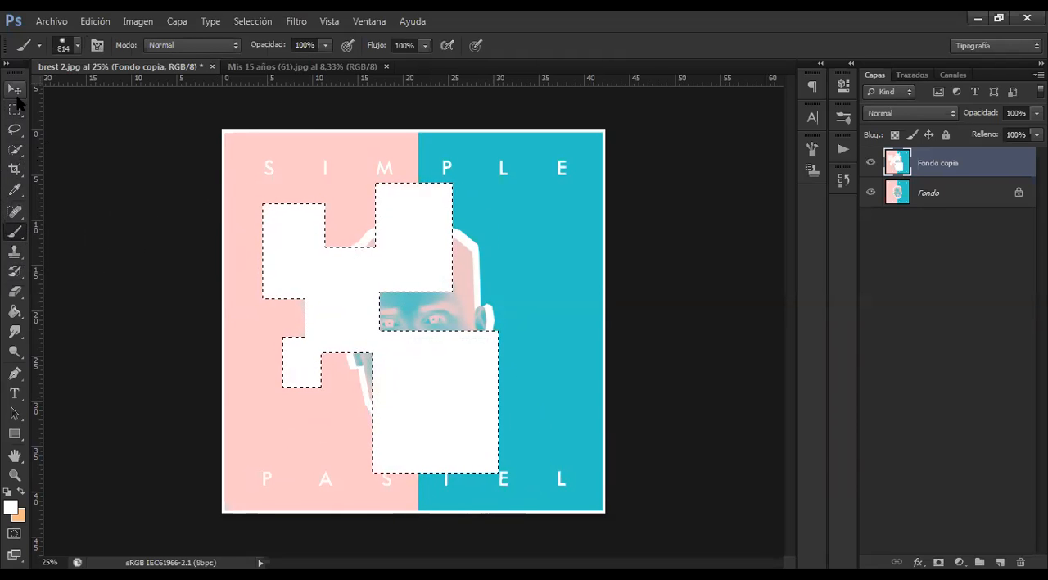
Subtract rectangles from the tops of the selection's two upper blocks and cut three small rectangular holes inside it
left_click(16, 121)
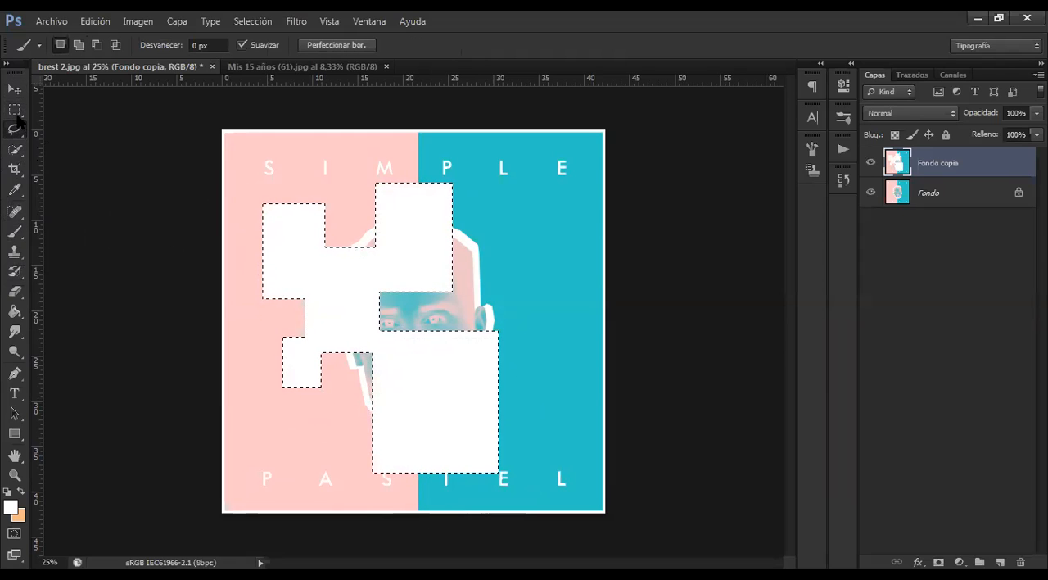
left_click(16, 113)
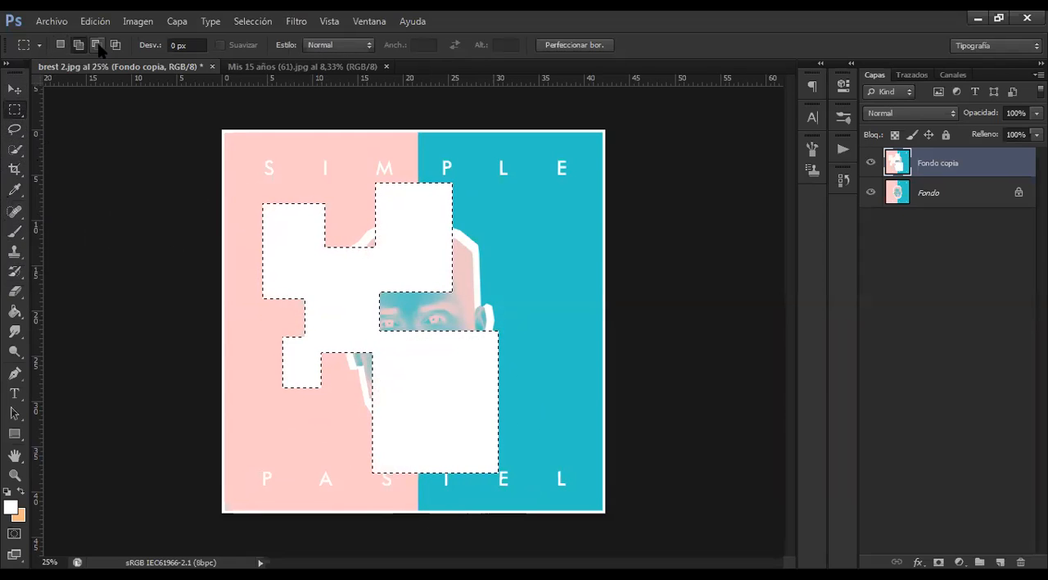
left_click(97, 45)
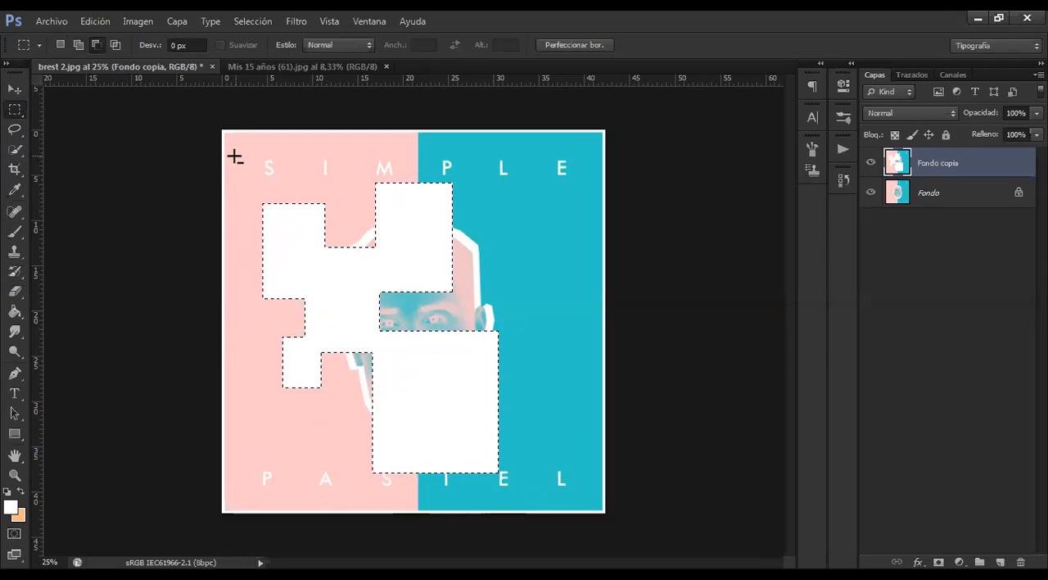
left_click_drag(235, 156, 323, 239)
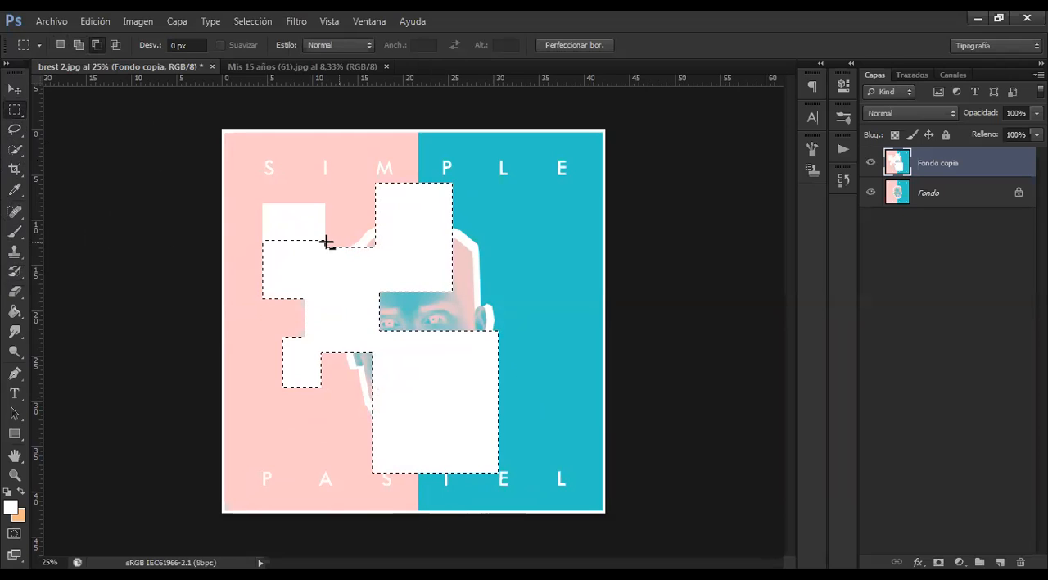
left_click_drag(366, 181, 477, 227)
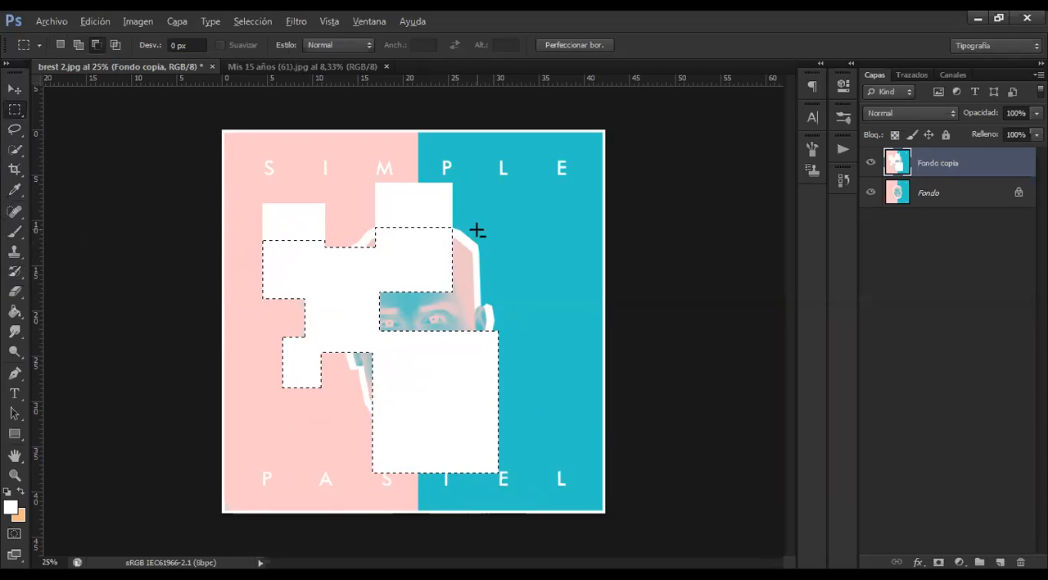
left_click_drag(251, 197, 336, 223)
left_click_drag(359, 178, 467, 227)
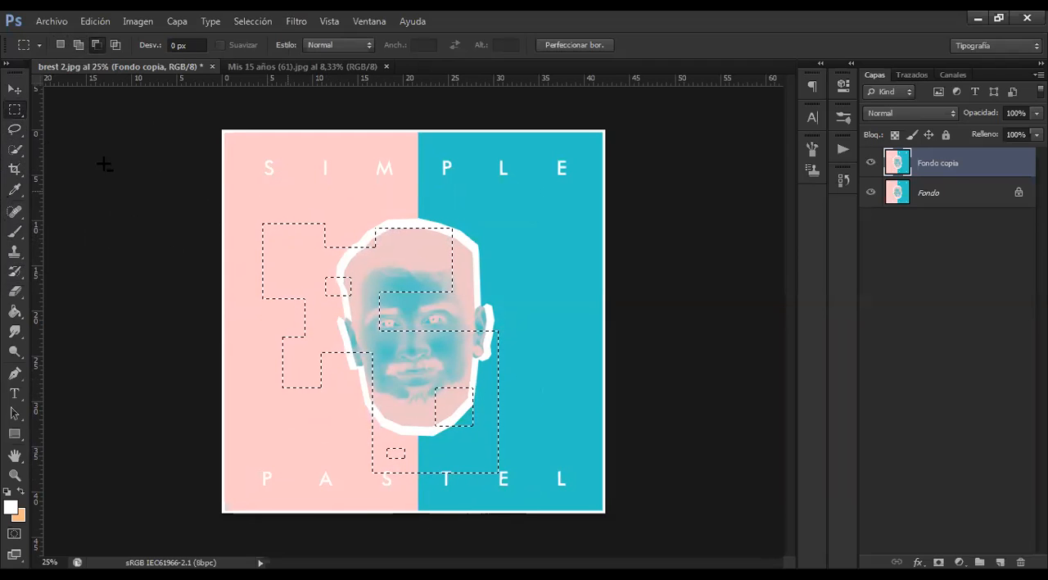
Brush white over the trimmed selection with its holes, and undo the stroke
left_click(15, 232)
mouse_move(258, 271)
left_mouse_down()
mouse_move(438, 260)
mouse_move(349, 352)
mouse_move(447, 382)
mouse_move(390, 445)
mouse_move(536, 474)
left_mouse_up()
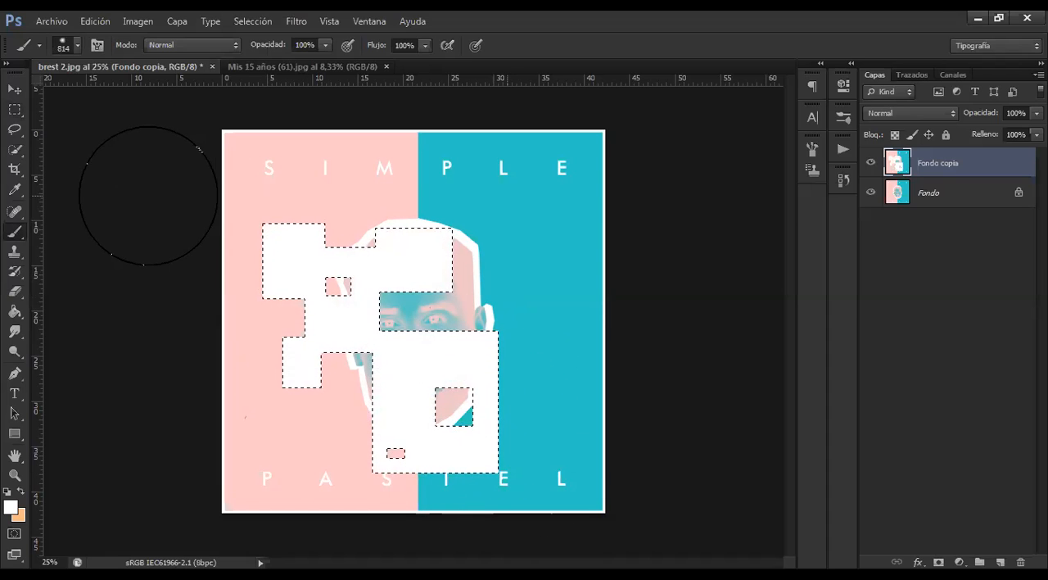
key("ctrl+z")
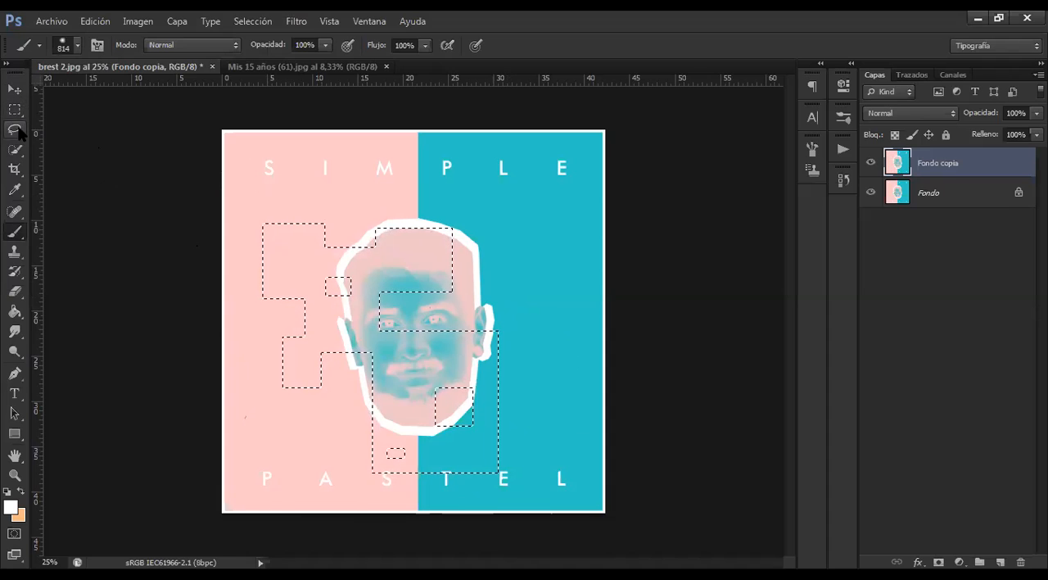
Intersect the selection with a rounded freehand Lasso outline spanning the pink area and the left half of the face
left_click(16, 129)
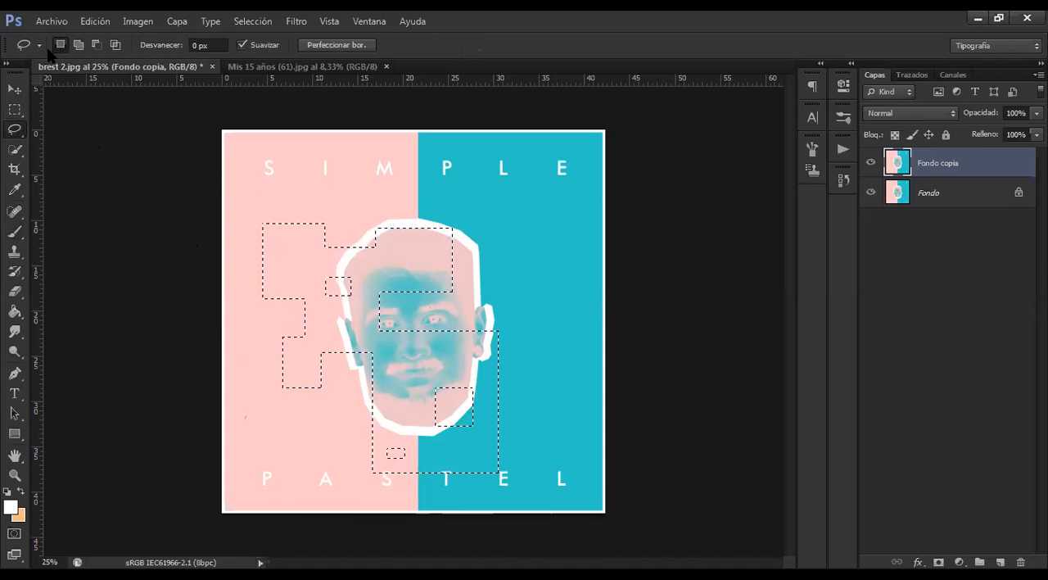
left_click(115, 45)
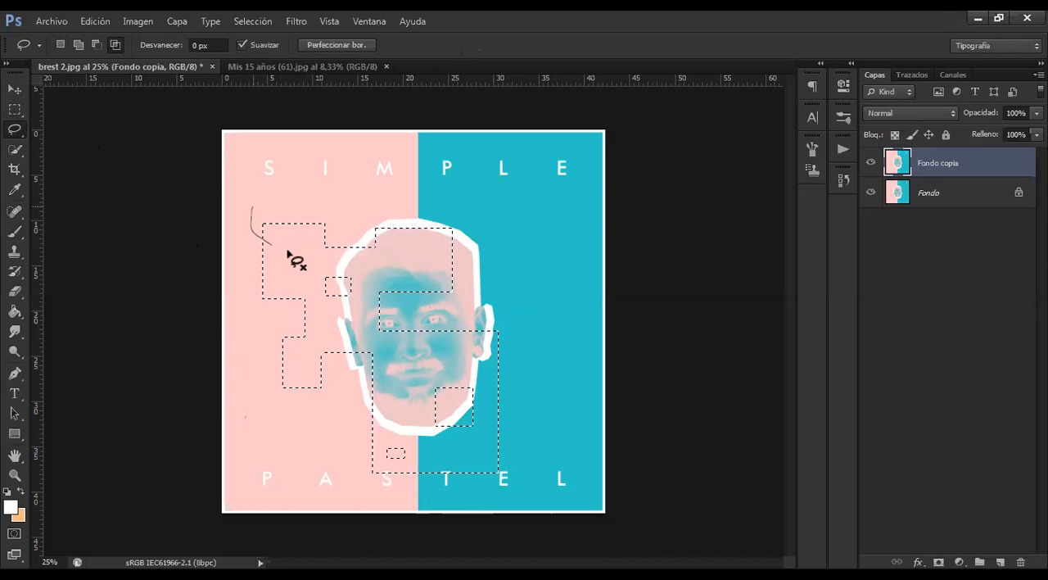
left_click_drag(258, 187, 260, 196)
mouse_move(344, 233)
left_mouse_down()
mouse_move(335, 266)
mouse_move(363, 241)
left_mouse_up()
mouse_move(351, 232)
left_mouse_down()
mouse_move(296, 255)
mouse_move(264, 298)
mouse_move(263, 321)
mouse_move(320, 363)
mouse_move(398, 346)
left_mouse_up()
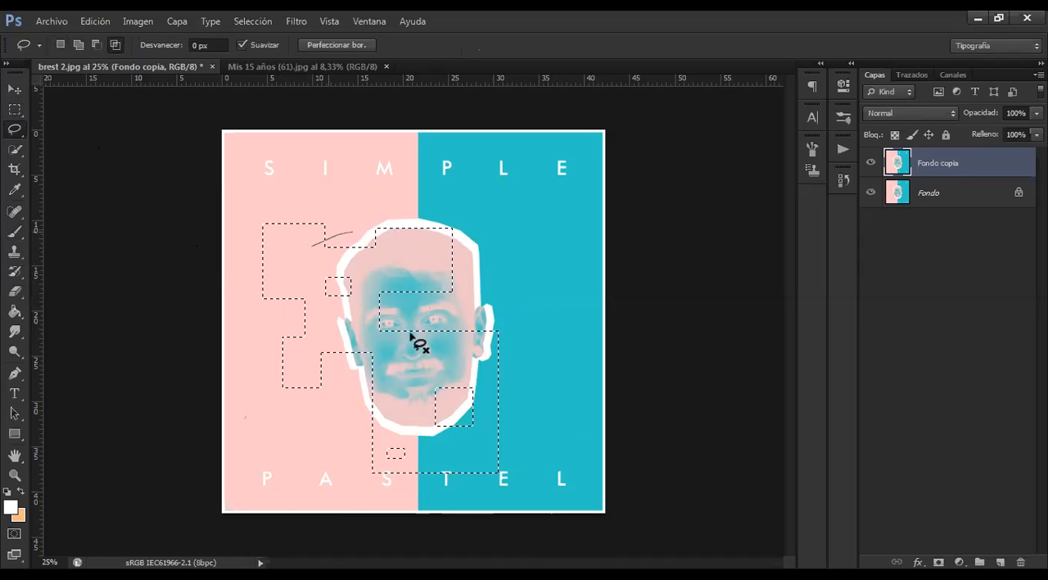
mouse_move(415, 264)
left_mouse_down()
mouse_move(394, 238)
mouse_move(346, 235)
left_mouse_up()
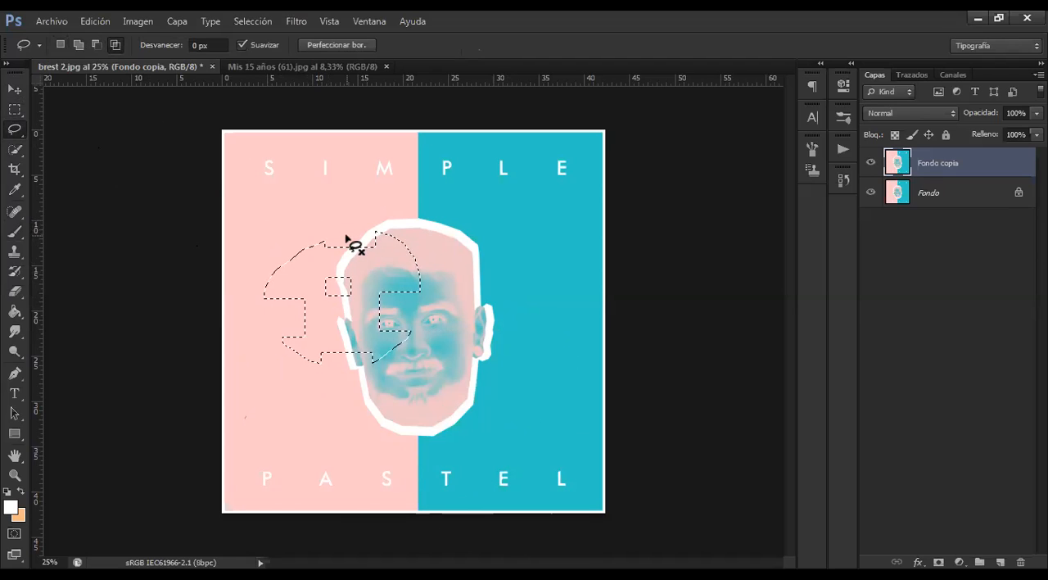
Intersect the selection with a small freehand Lasso loop over the upper forehead, and undo back to the single rectangular selection
mouse_move(354, 233)
left_mouse_down()
mouse_move(356, 269)
mouse_move(370, 282)
mouse_move(399, 255)
mouse_move(396, 226)
mouse_move(372, 212)
mouse_move(352, 229)
left_mouse_up()
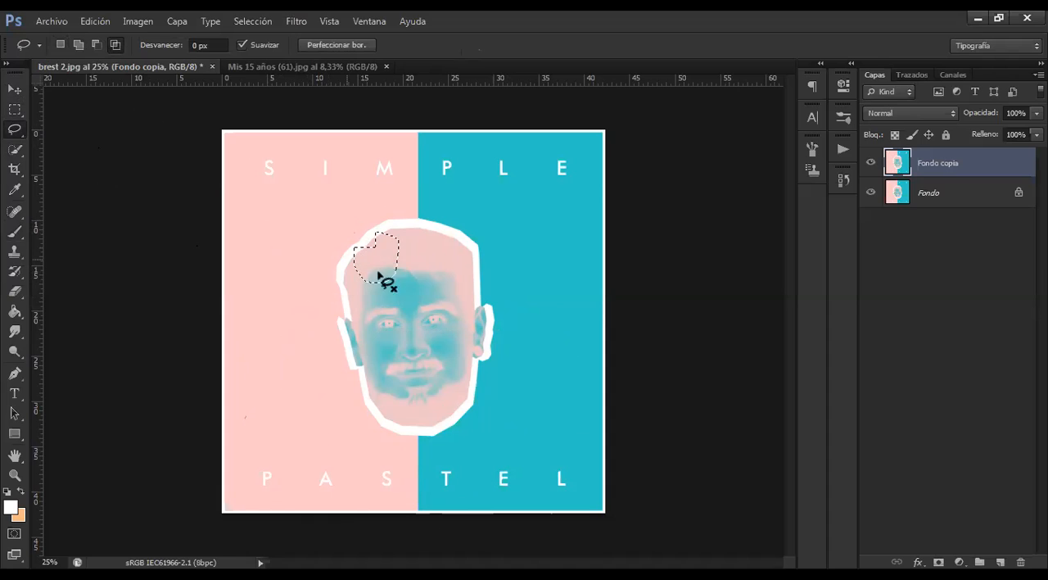
key("ctrl+alt+z")
key("ctrl+alt+z")
key("ctrl+alt+z")
key("ctrl+alt+z")
key("ctrl+alt+z")
key("ctrl+alt+z")
key("ctrl+alt+z")
key("ctrl+alt+z")
key("ctrl+alt+z")
key("ctrl+alt+z")
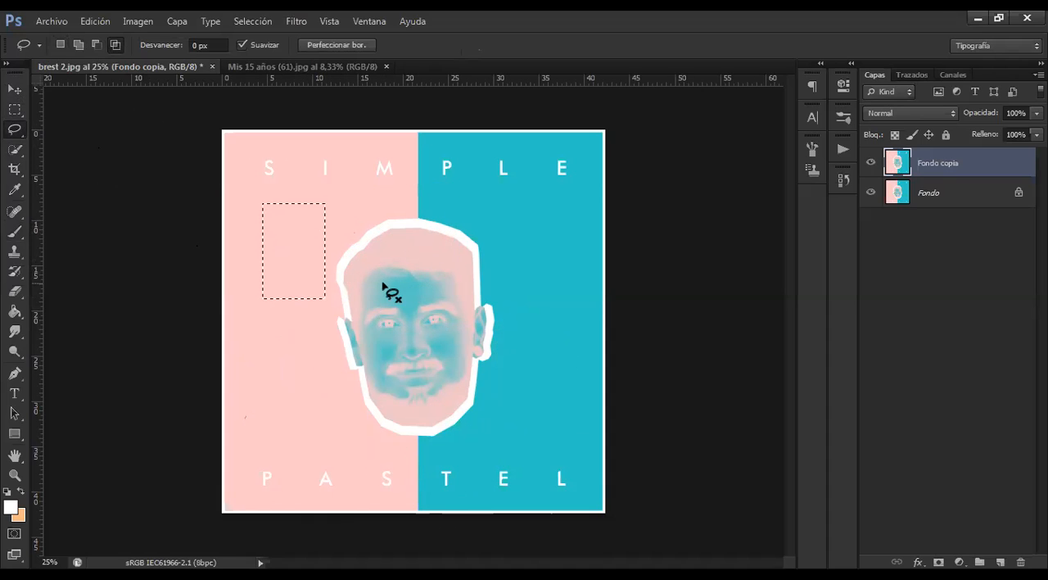
Redo the selection back to the two joined rectangles and intersect it with a freehand Lasso outline following the face's left edge
key("ctrl+shift+z")
key("ctrl+shift+z")
key("ctrl+shift+z")
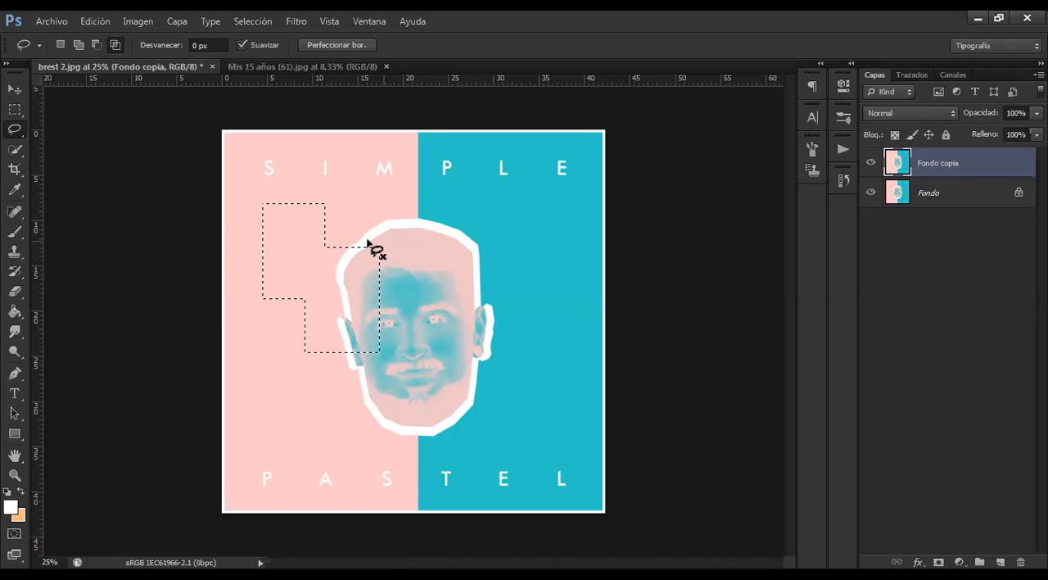
mouse_move(350, 248)
left_mouse_down()
mouse_move(357, 376)
mouse_move(403, 339)
mouse_move(391, 240)
mouse_move(375, 224)
mouse_move(363, 253)
left_mouse_up()
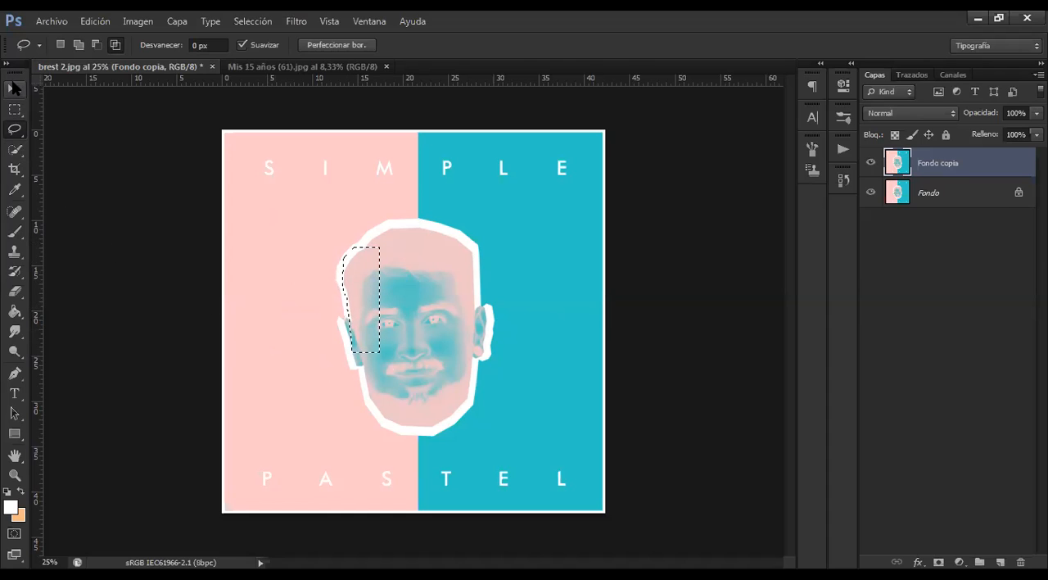
Deselect the current selection and set the Rectangular Marquee's style to Normal
left_click(14, 88)
key("m")
right_click(369, 275)
left_click(409, 286)
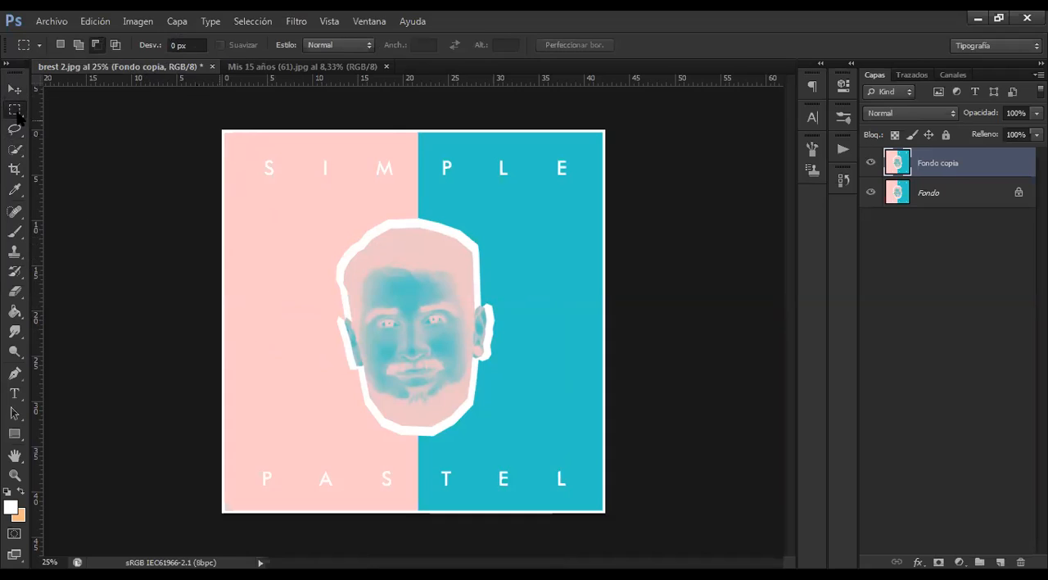
left_click(335, 46)
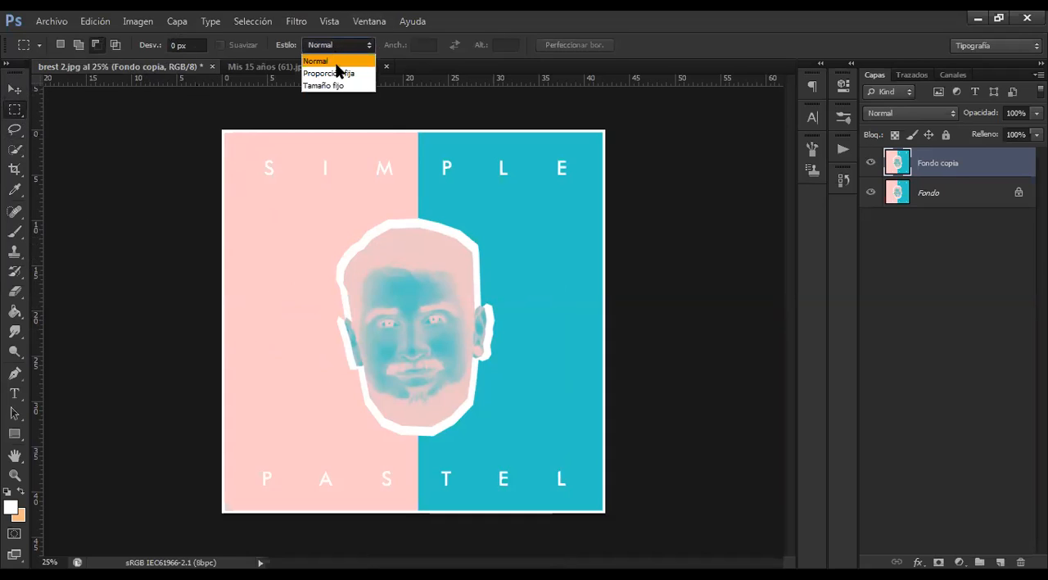
left_click(338, 60)
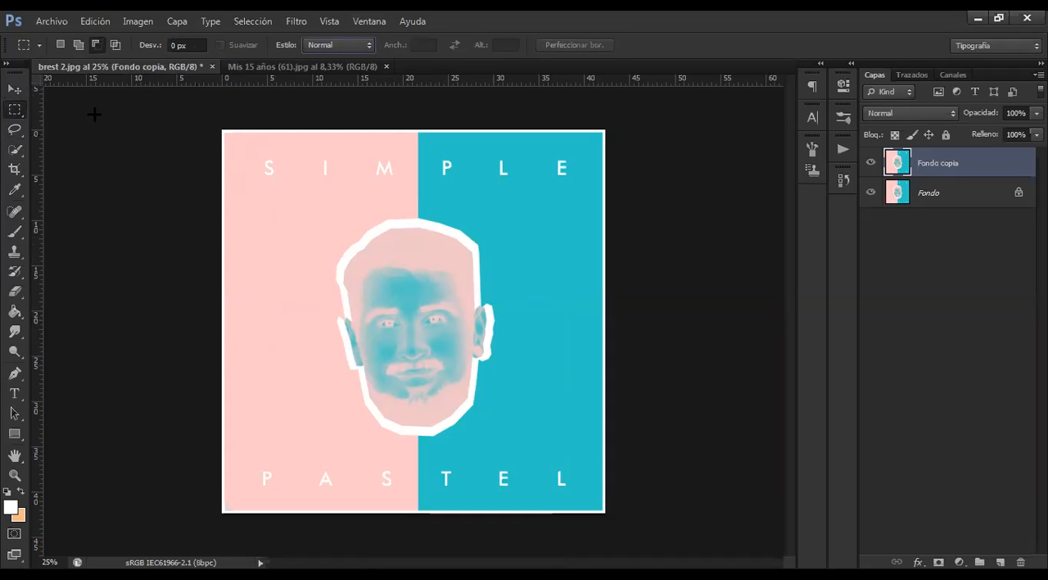
left_click(18, 152)
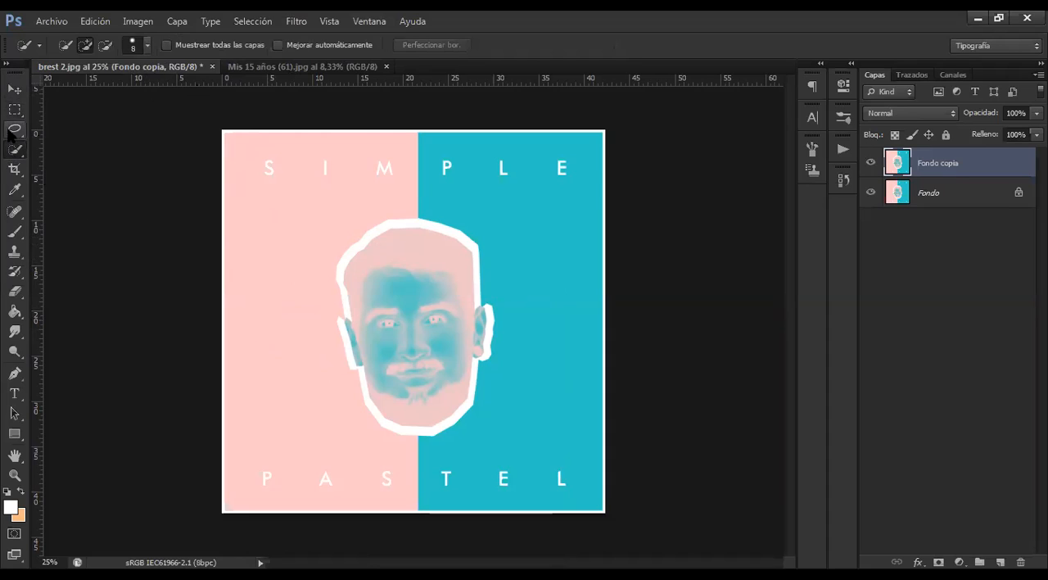
left_click(14, 131)
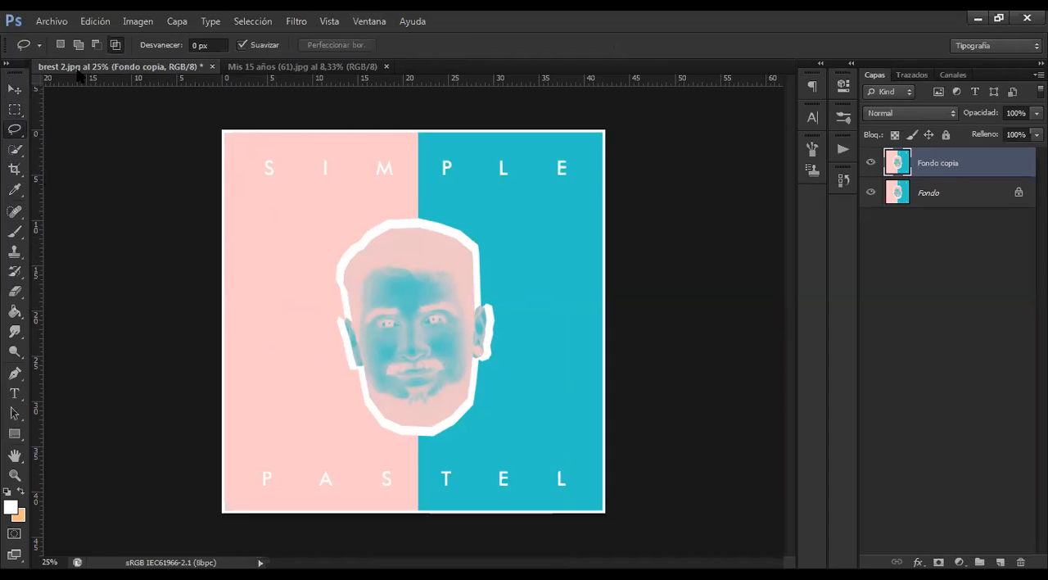
left_click(21, 150)
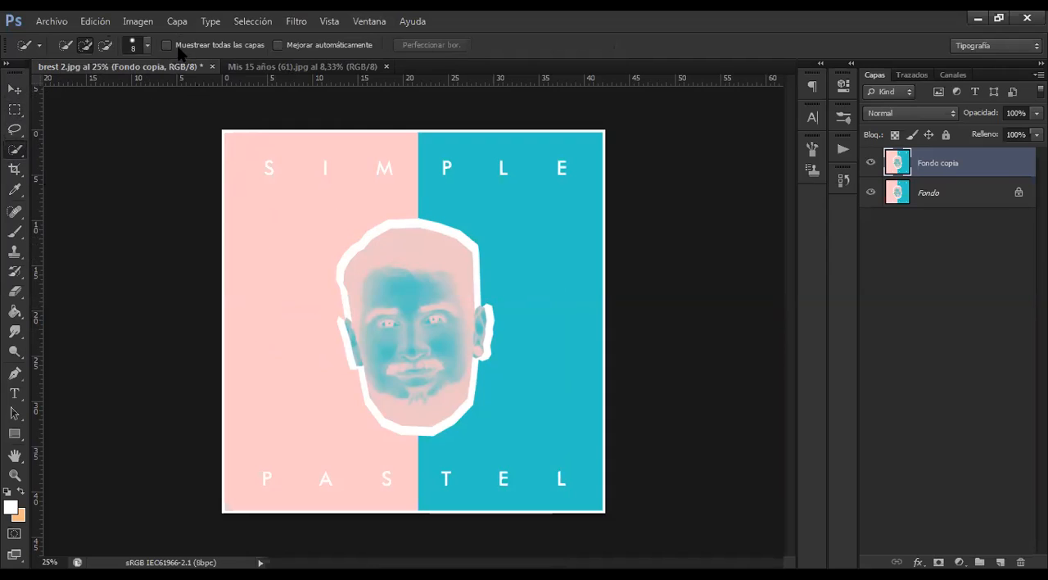
left_click(14, 88)
left_click(15, 150)
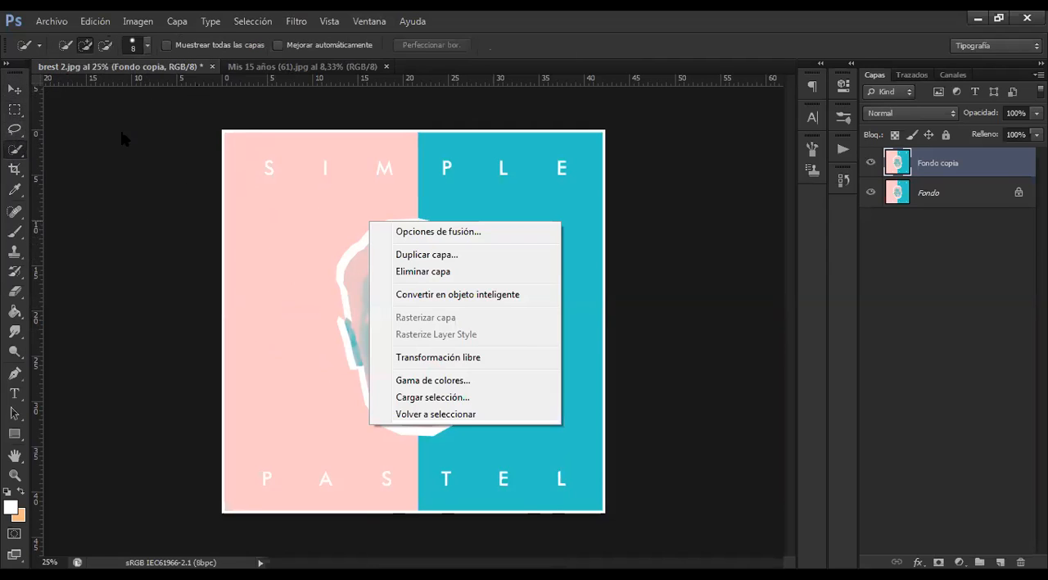
left_click(13, 87)
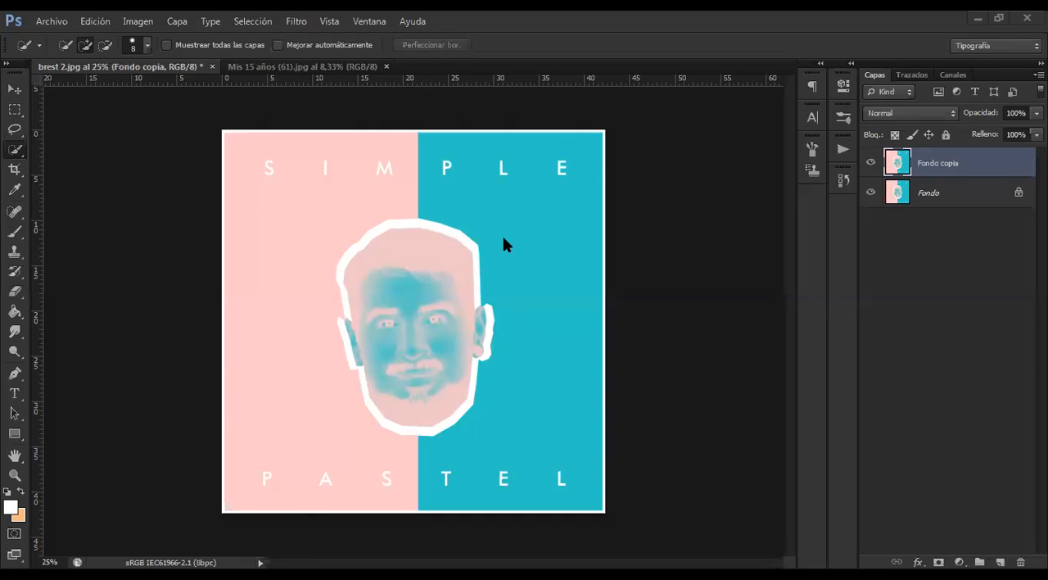
Switch to the Move tool and select the Fondo layer, ending on Fondo copia as the active layer
left_click(14, 89)
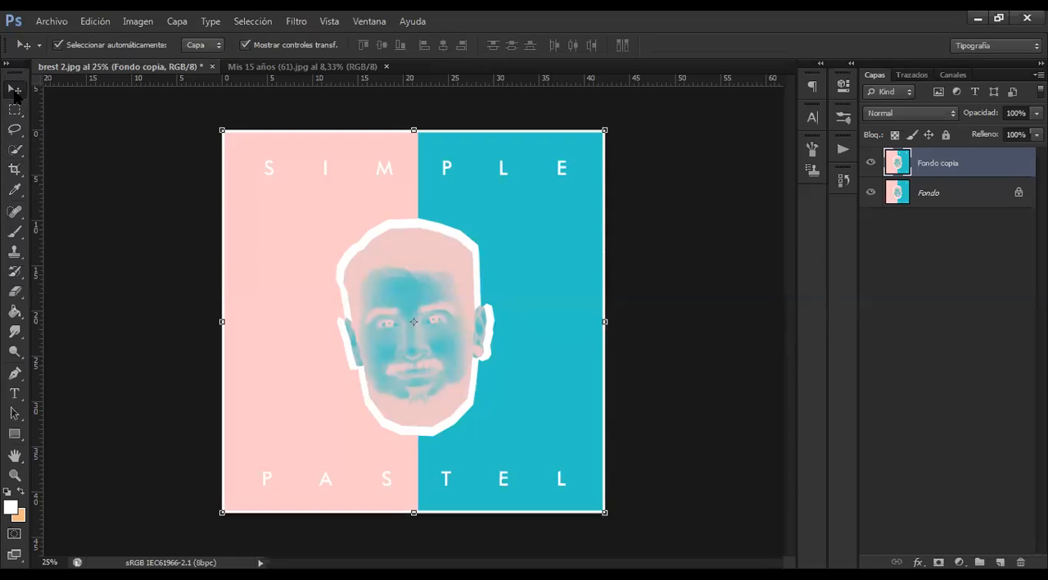
left_click_drag(388, 187, 401, 206)
left_click(955, 196)
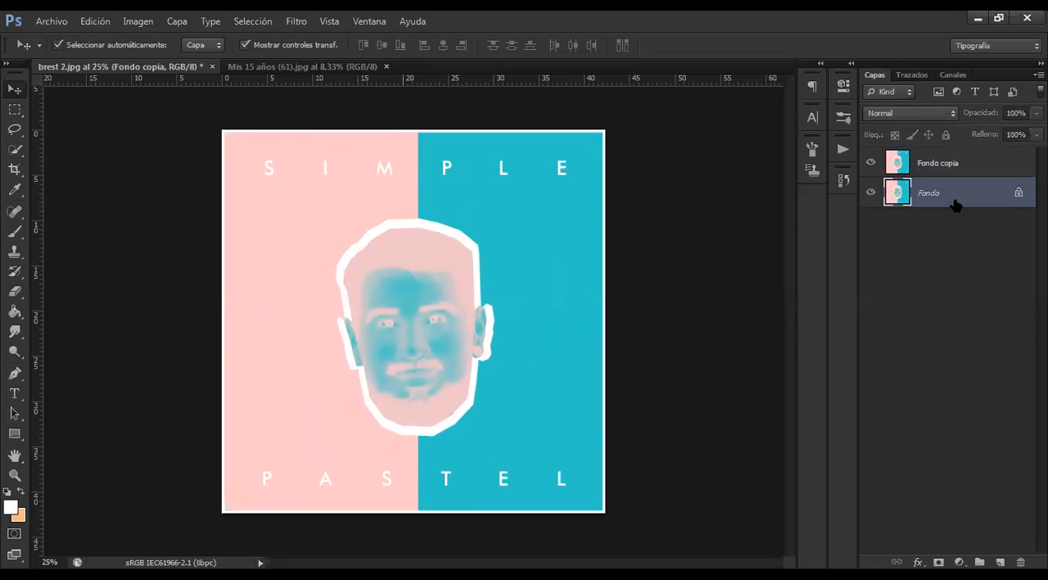
left_click(942, 166)
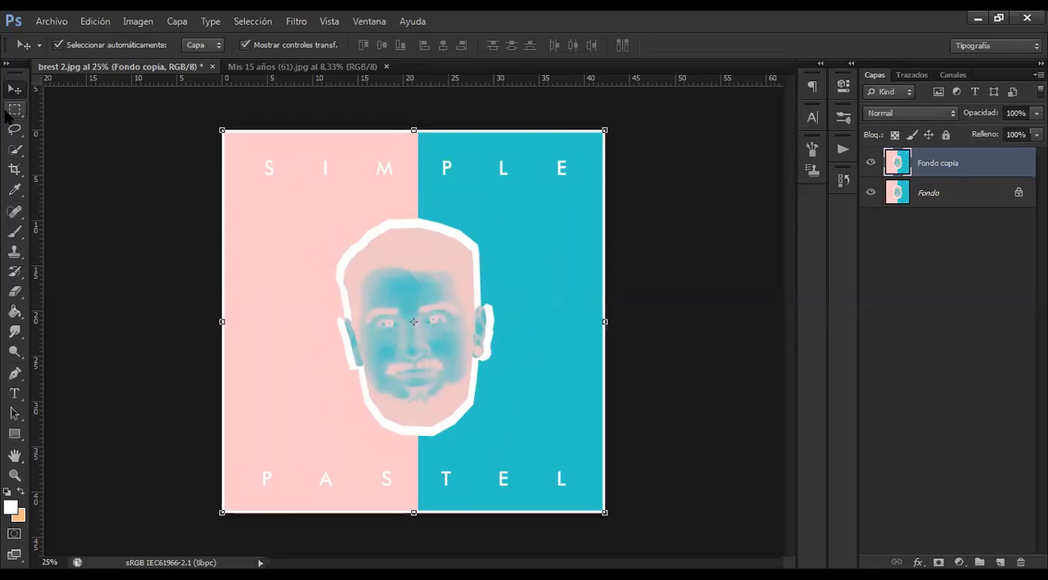
Review the selection tools and the available variants of the Marquee and Crop tools
left_click(15, 109)
left_click(12, 129)
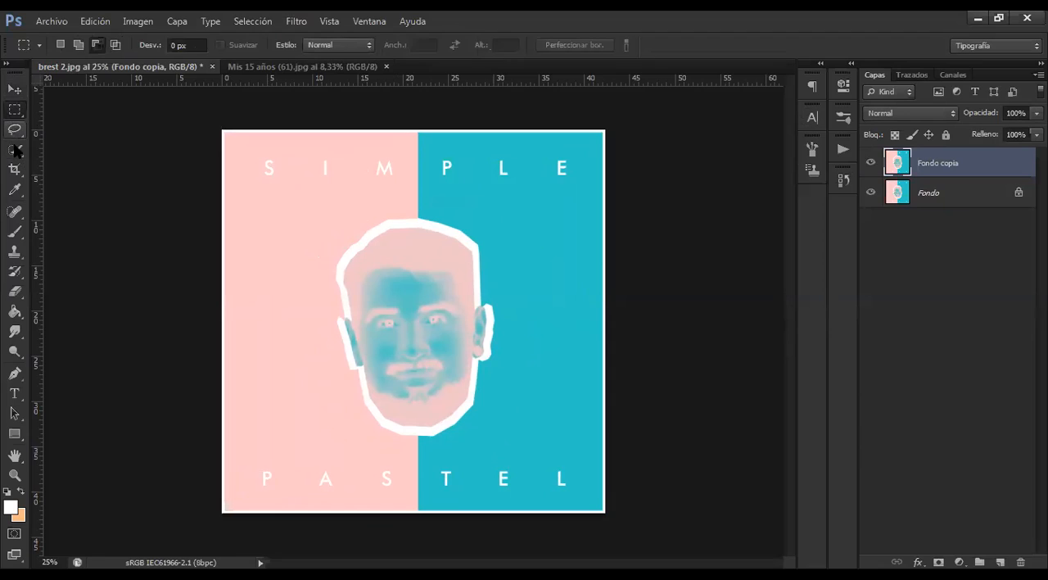
left_click(14, 110)
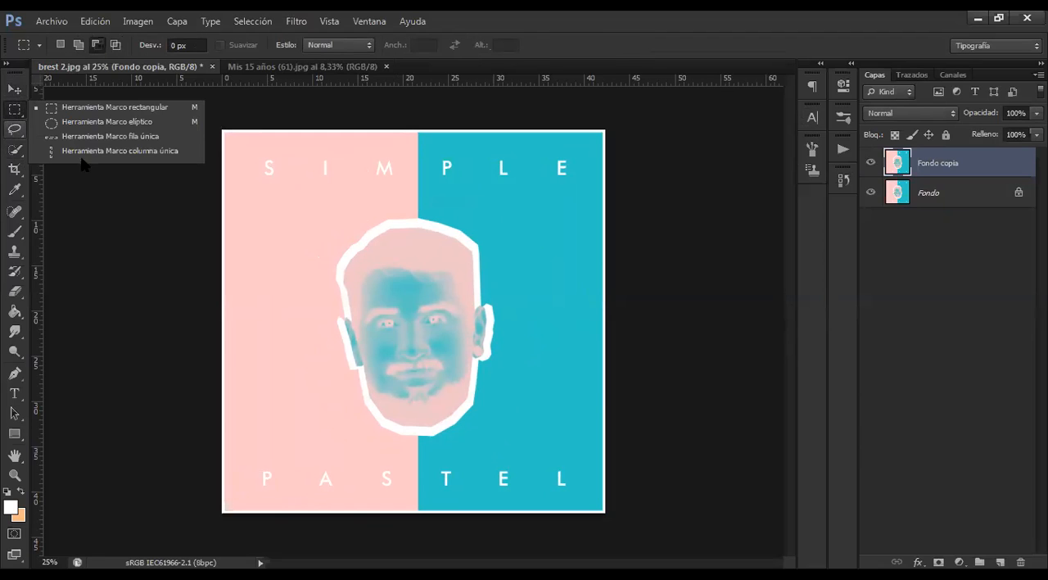
left_click(15, 149)
left_click(15, 170)
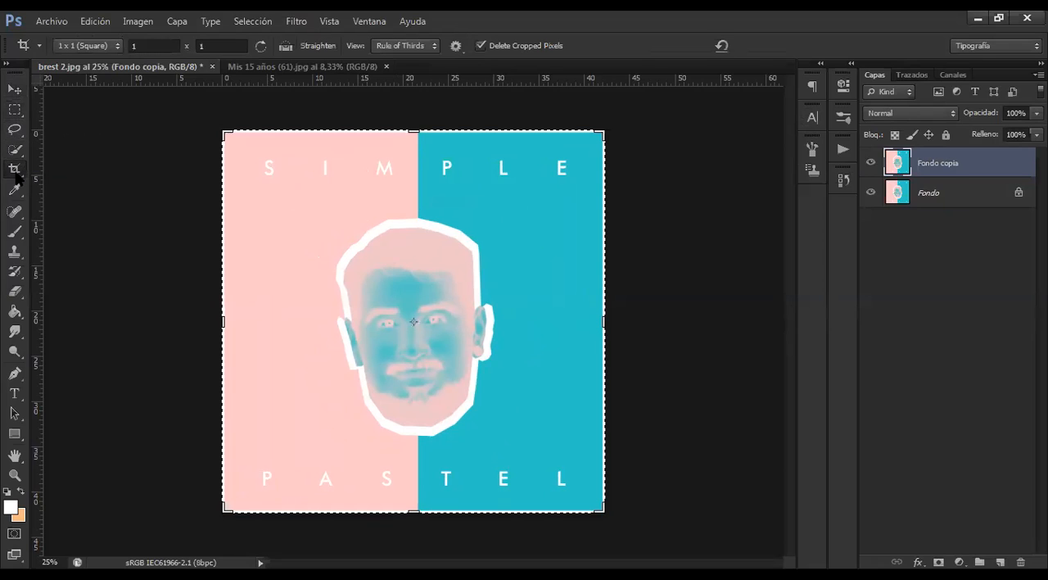
left_click(16, 170)
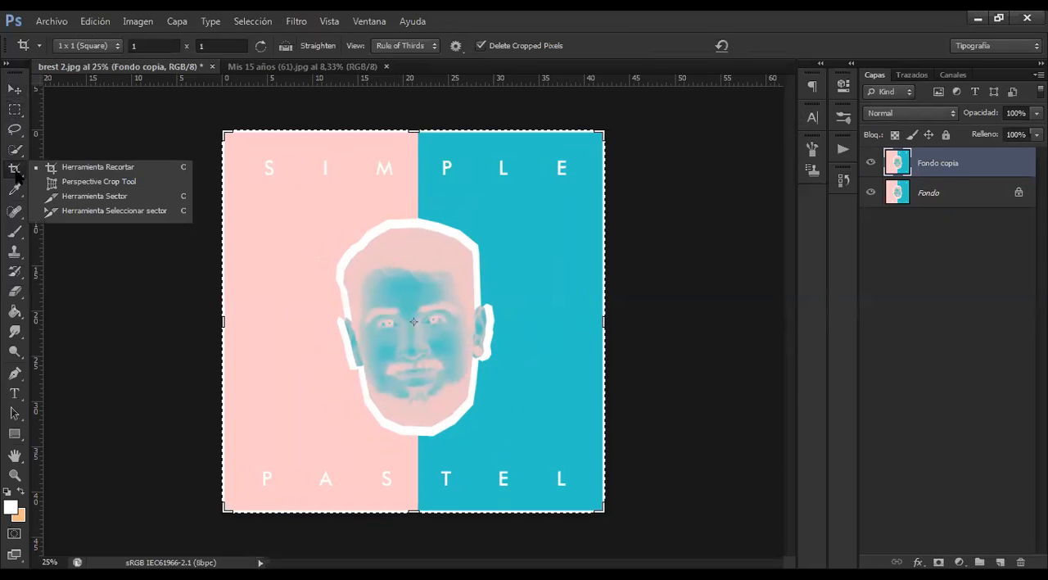
left_click(15, 172)
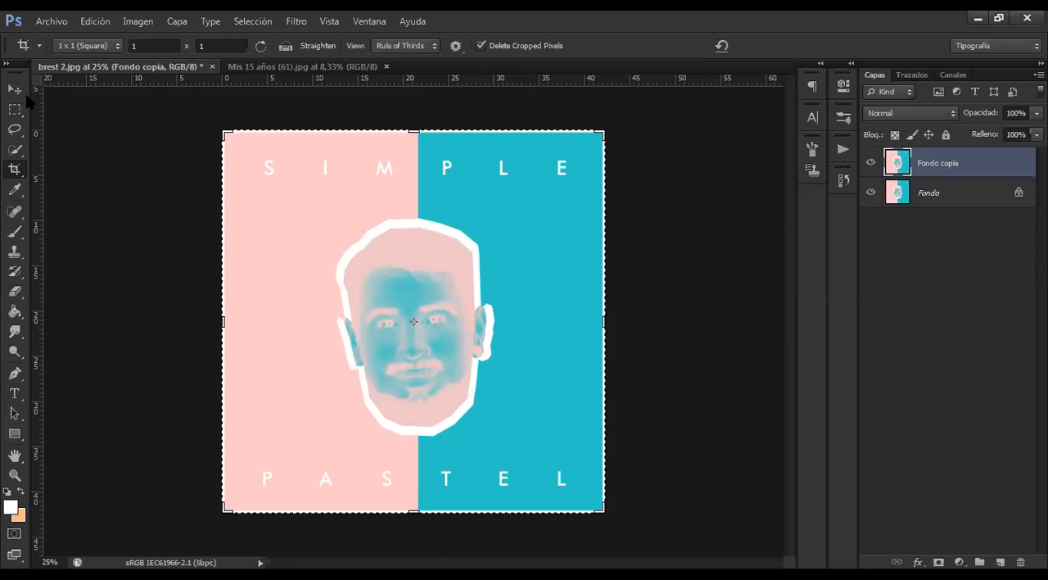
Crop the poster with a 1 x 1 square ratio to its lower-right area, about 26 cm wide, cutting through the face
right_click(14, 169)
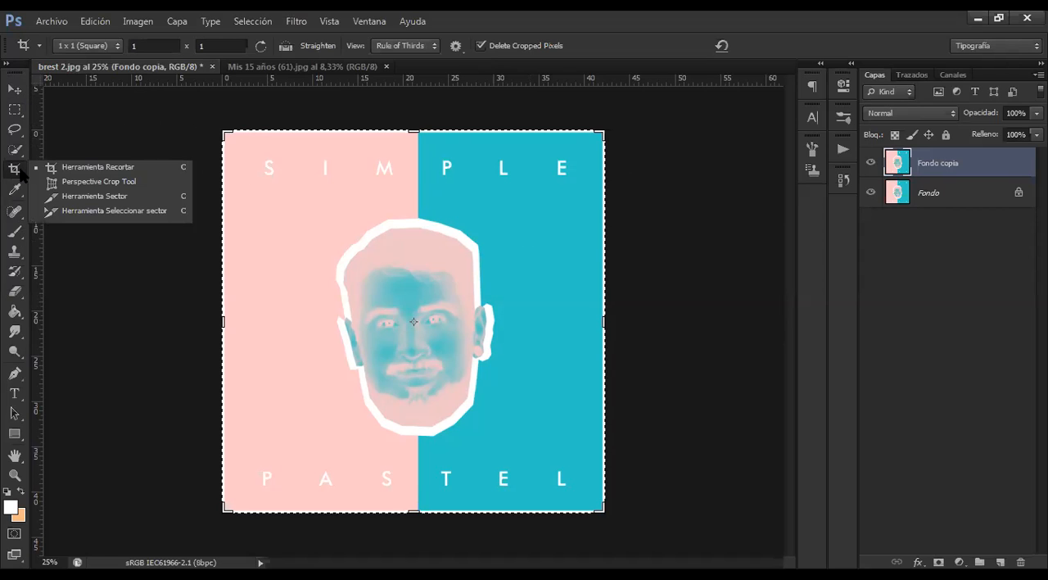
left_click(129, 169)
left_click_drag(226, 131, 248, 259)
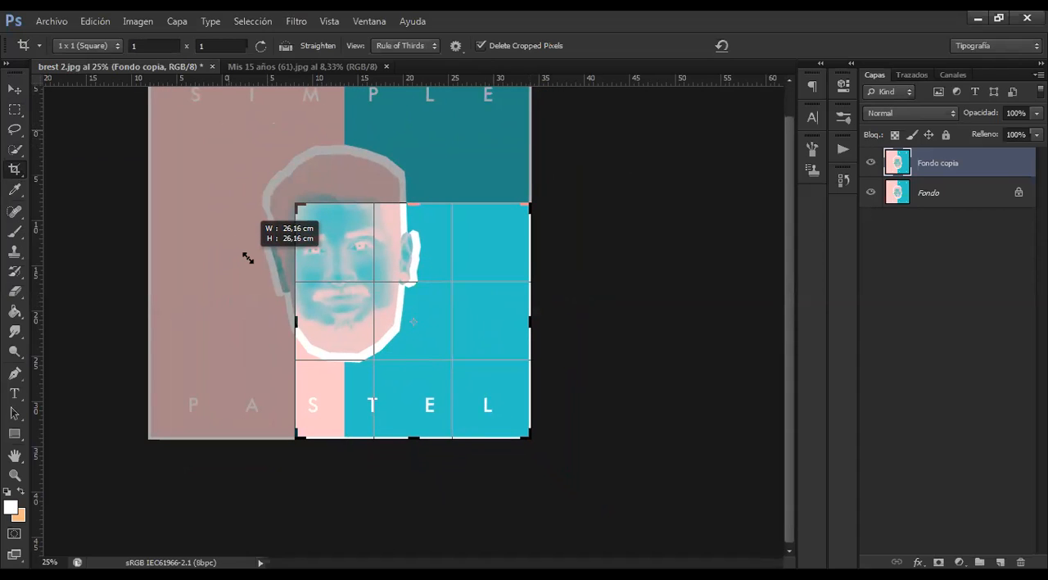
left_click_drag(248, 259, 248, 258)
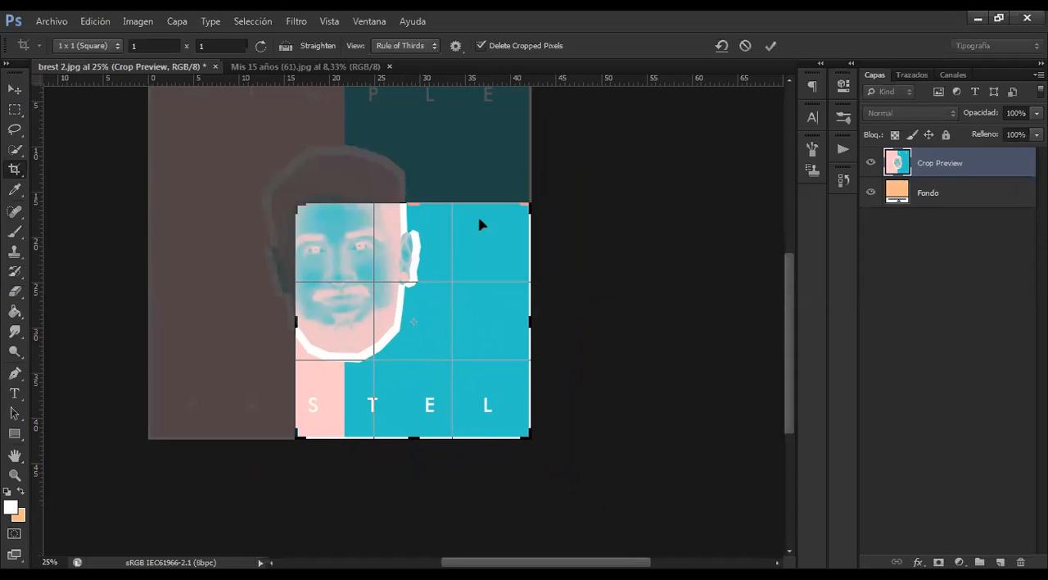
left_click(771, 47)
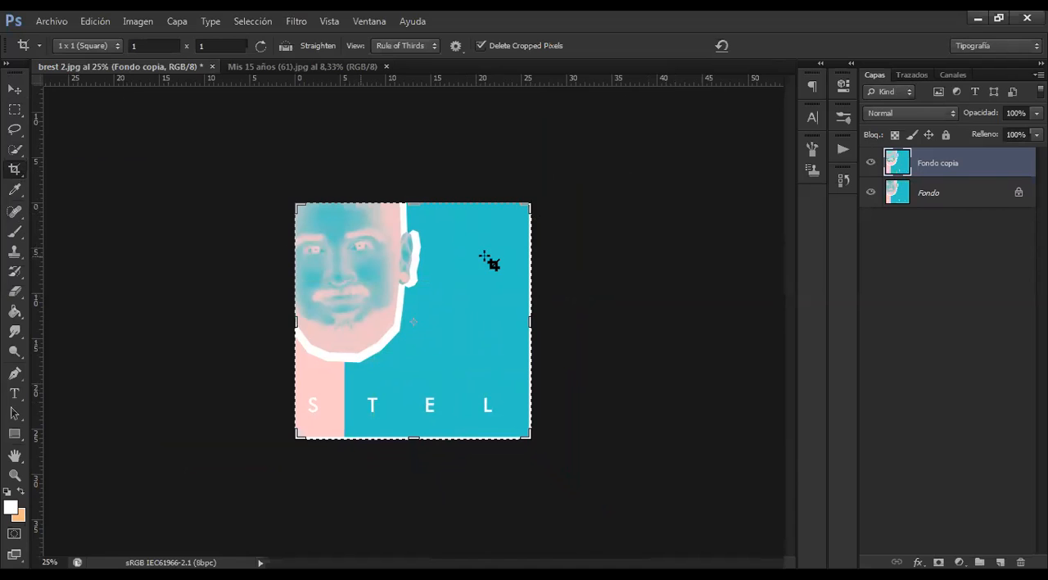
Shift the Fondo copia layer slightly with the Move tool, and undo both the move and the crop
left_click(15, 88)
mouse_move(478, 293)
left_mouse_down()
mouse_move(511, 318)
mouse_move(513, 285)
mouse_move(519, 312)
mouse_move(549, 315)
mouse_move(491, 296)
left_mouse_up()
key("ctrl+z")
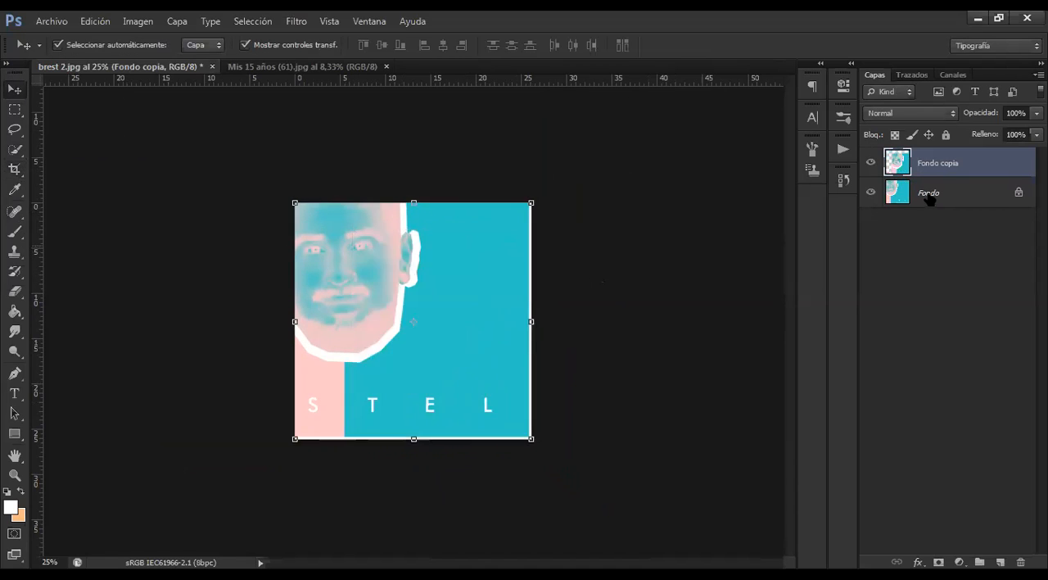
key("ctrl+alt+z")
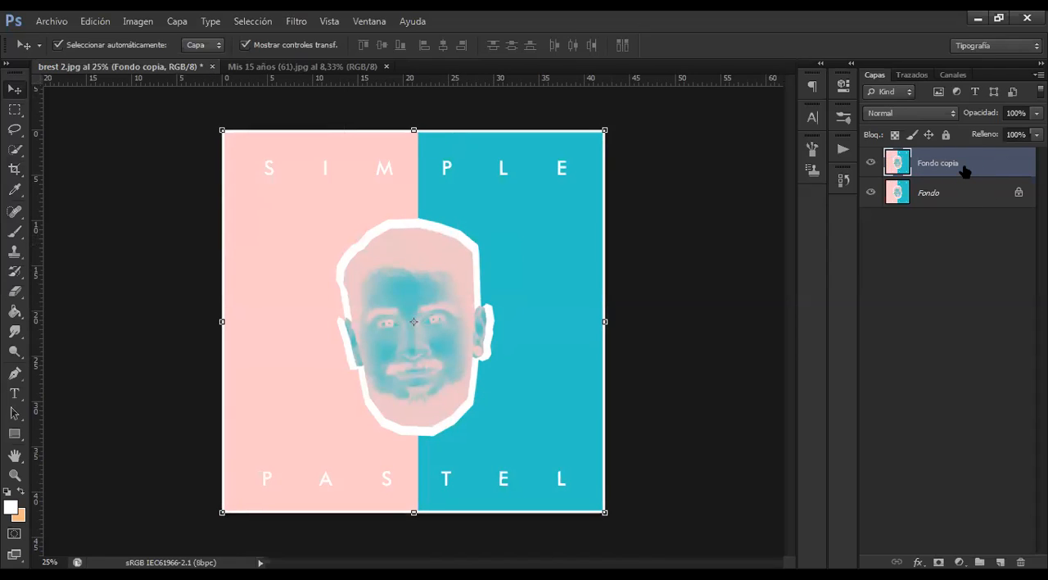
Crop the poster to a larger lower-right square, about 30 cm wide, holding most of the head and the letters STEL
left_click(14, 169)
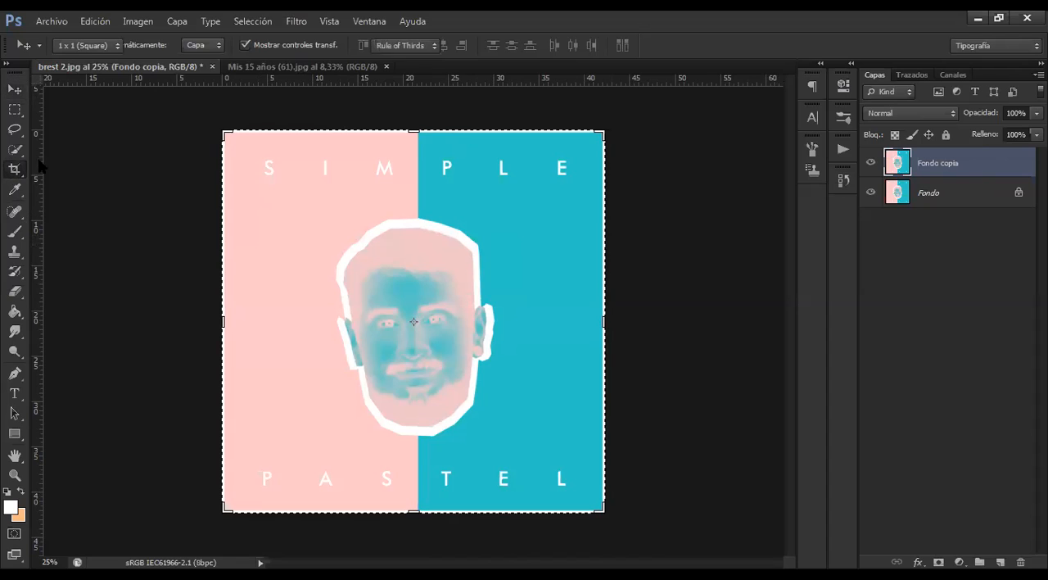
left_click_drag(213, 137, 332, 246)
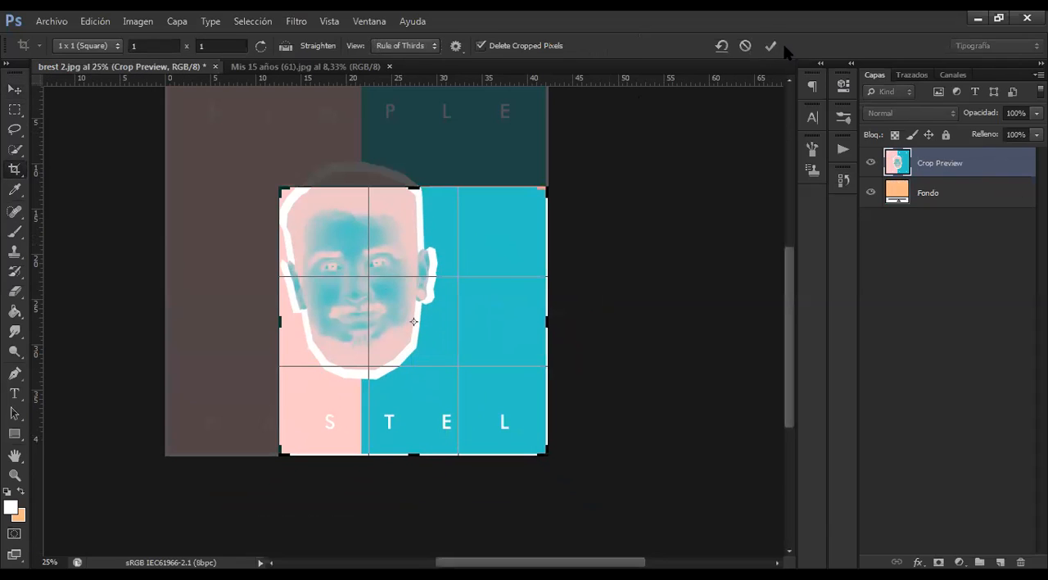
left_click(773, 45)
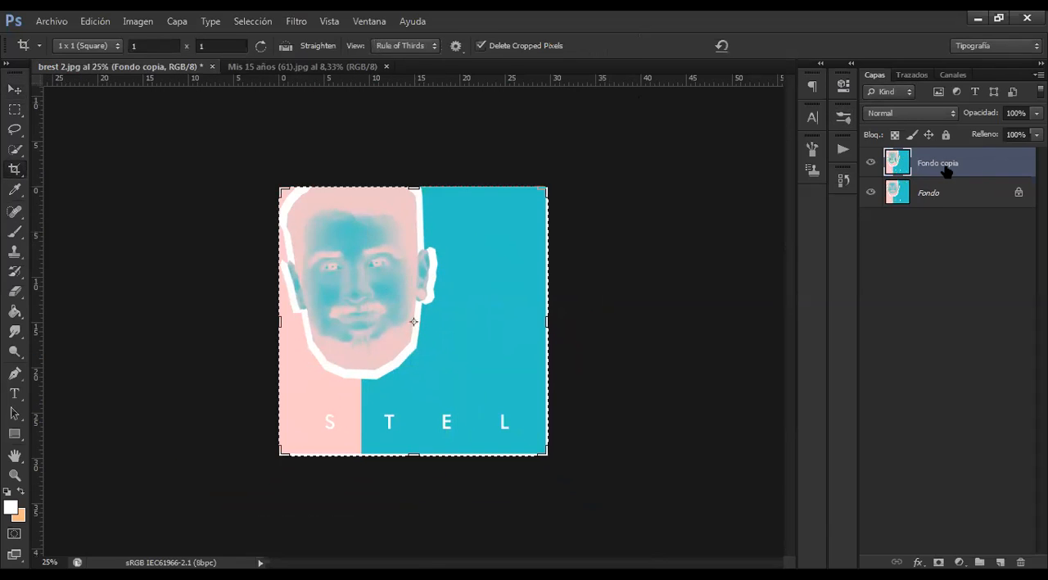
With the Fondo layer selected, outline a small square crop on the teal area, reset it, and undo the previous crop
left_click(948, 200)
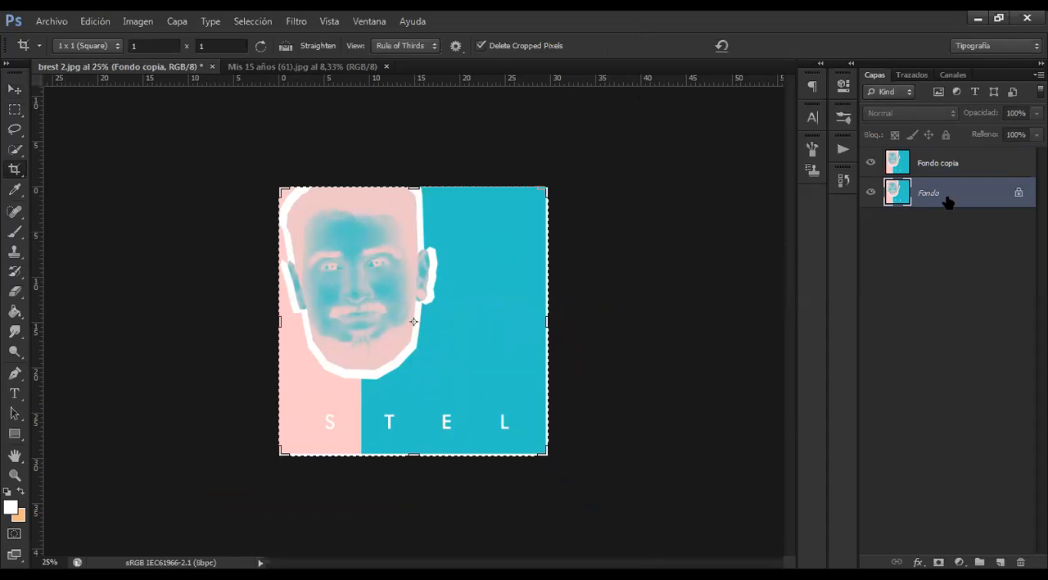
left_click_drag(449, 244, 615, 330)
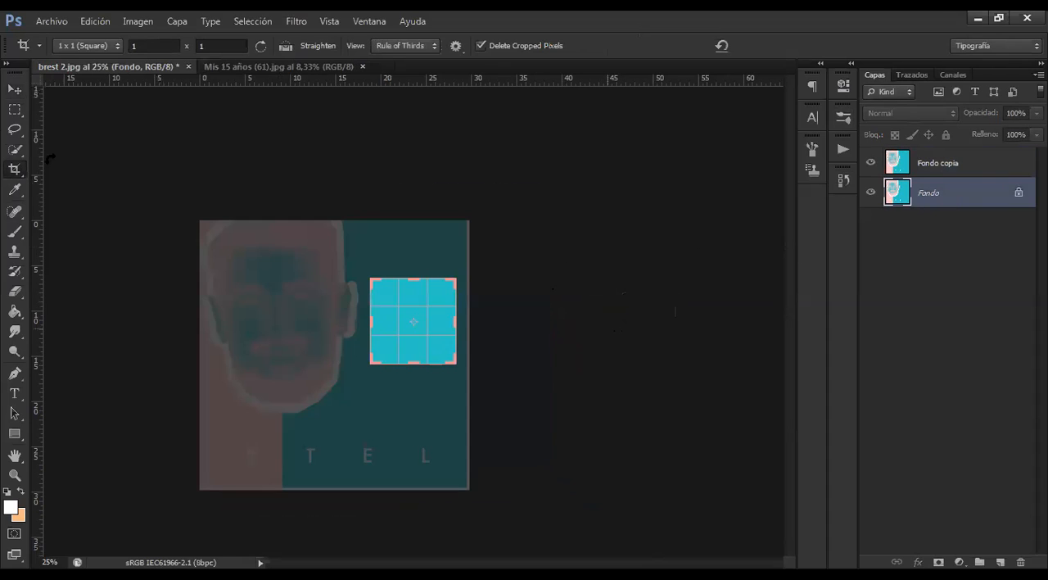
left_click(720, 45)
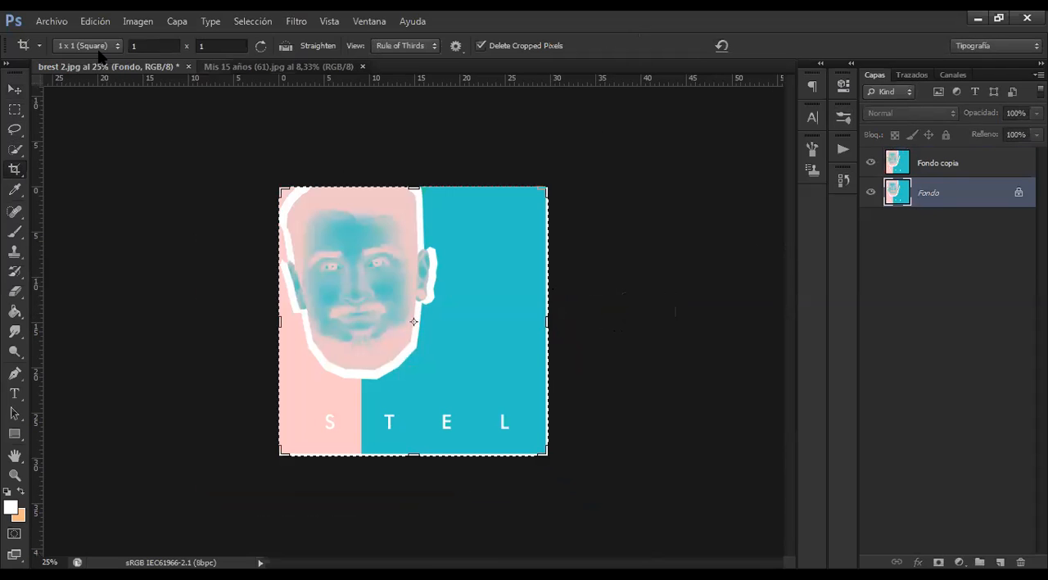
key("ctrl+z")
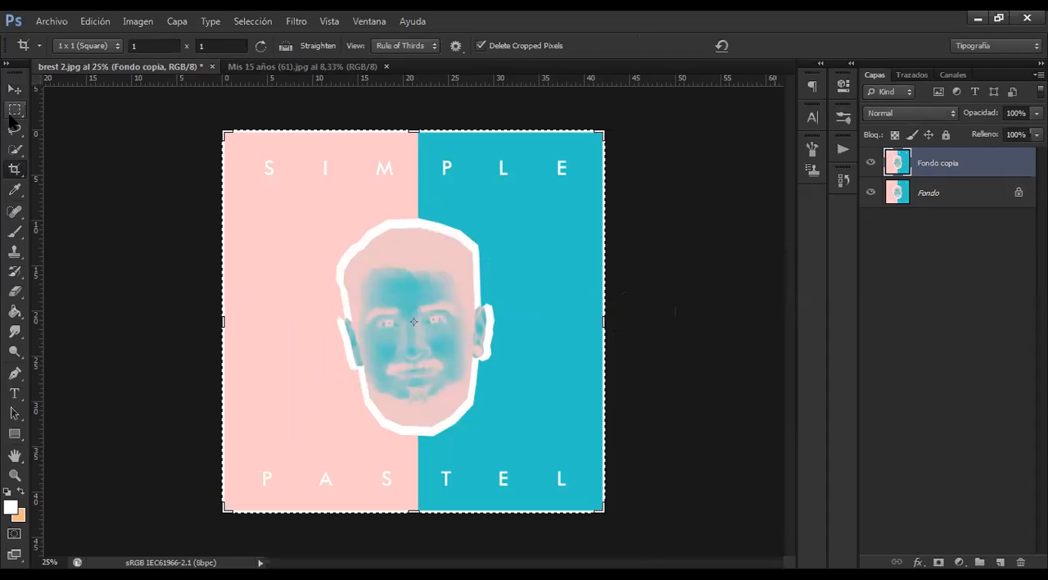
Draw a rectangular slice with the Slice tool from beneath the letter M down to the level of the nose, spanning most of the face
right_click(14, 170)
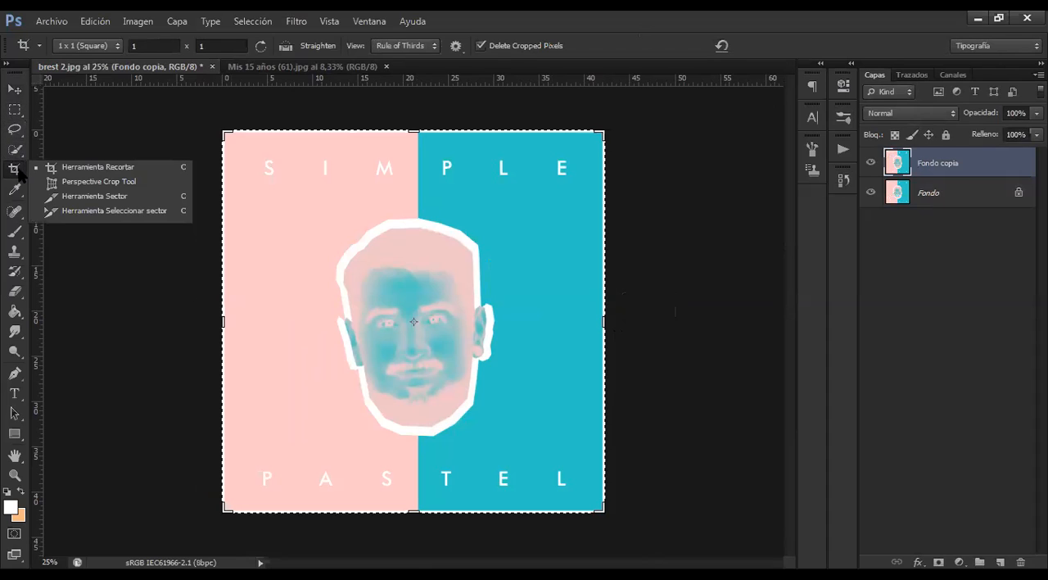
left_click(81, 204)
left_click_drag(367, 180, 497, 352)
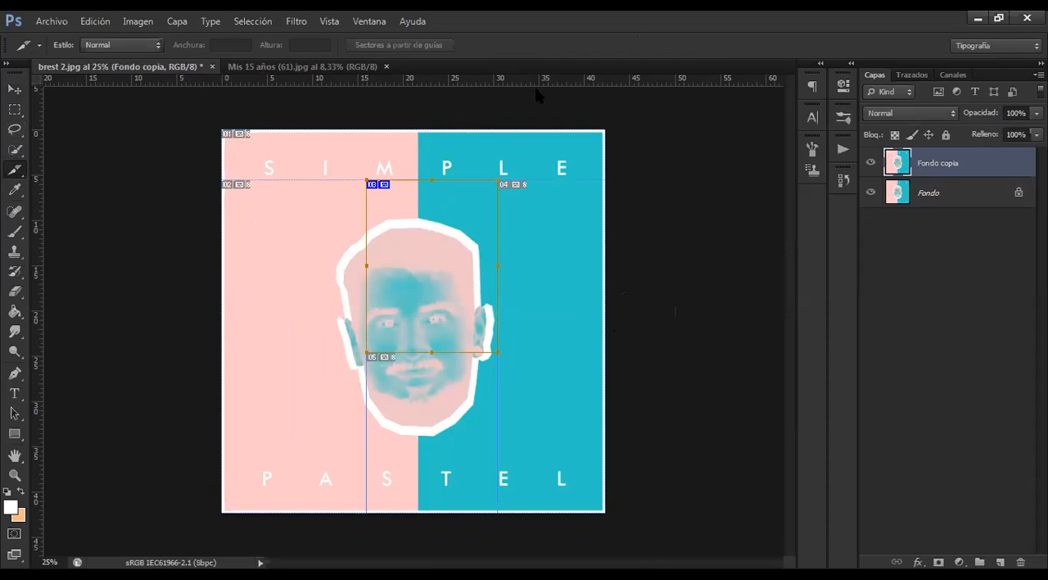
Undo the rectangular slice and return to the Crop tool
key("ctrl+z")
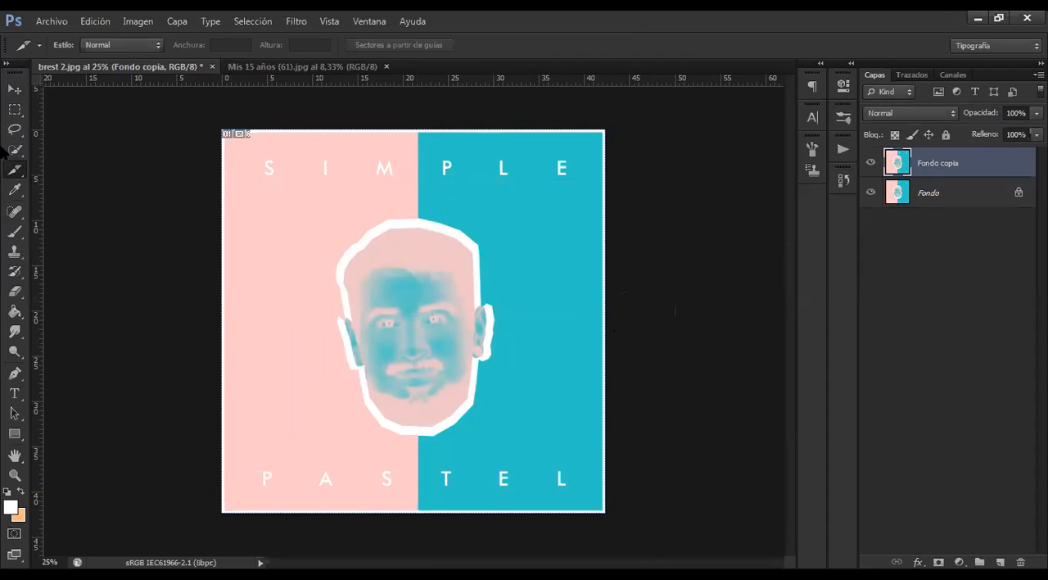
right_click(18, 168)
left_click(75, 167)
right_click(18, 167)
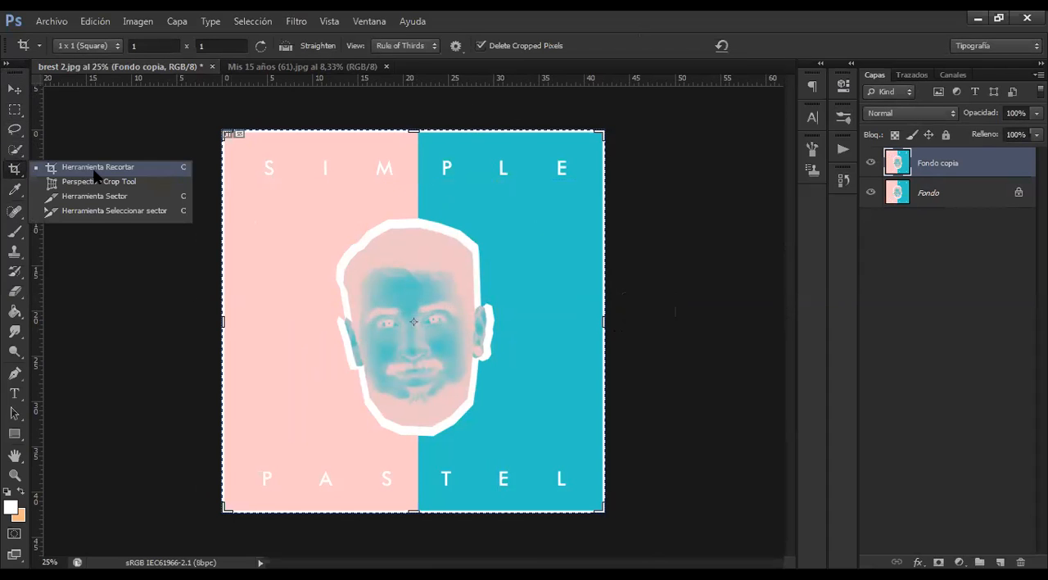
Select the whole head with a rectangular marquee and copy the selection to a new layer
key("m")
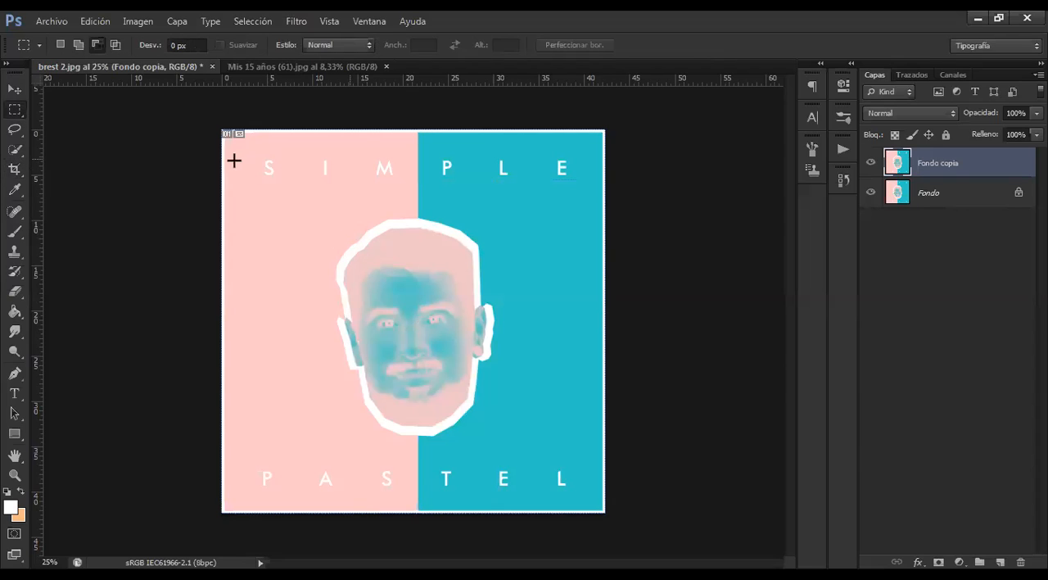
left_click_drag(327, 214, 520, 446)
right_click(472, 327)
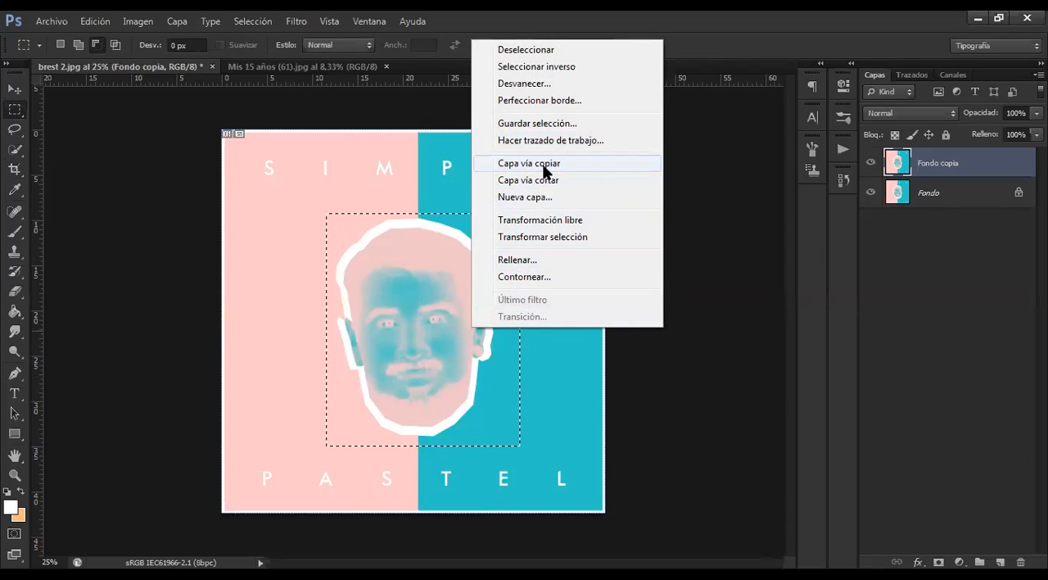
left_click(544, 168)
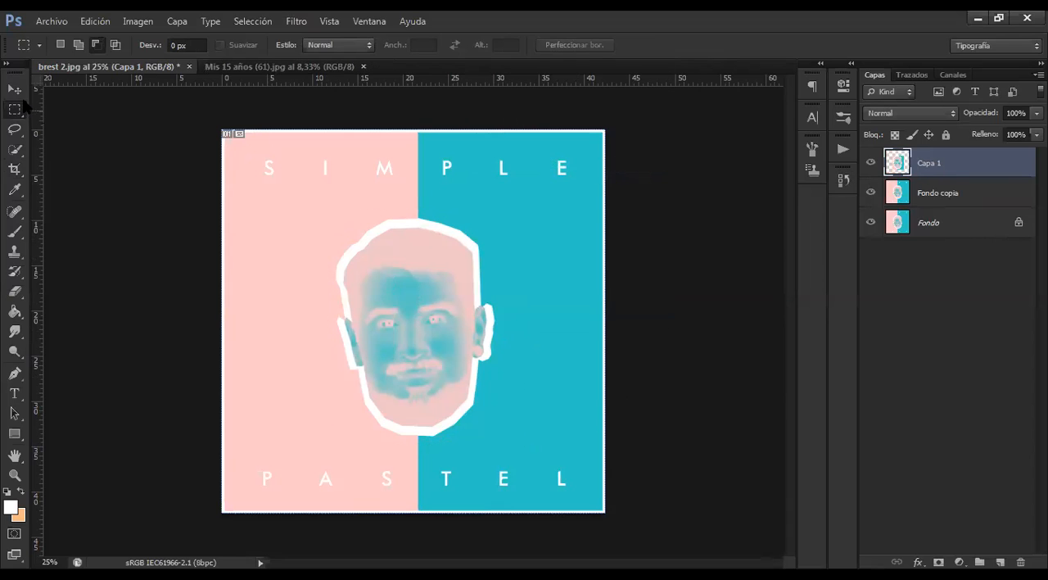
Hide the Fondo copia and Fondo layers to isolate the copied head, and undo the layer copy and the marquee selection
key("v")
left_click(871, 193)
left_click(871, 222)
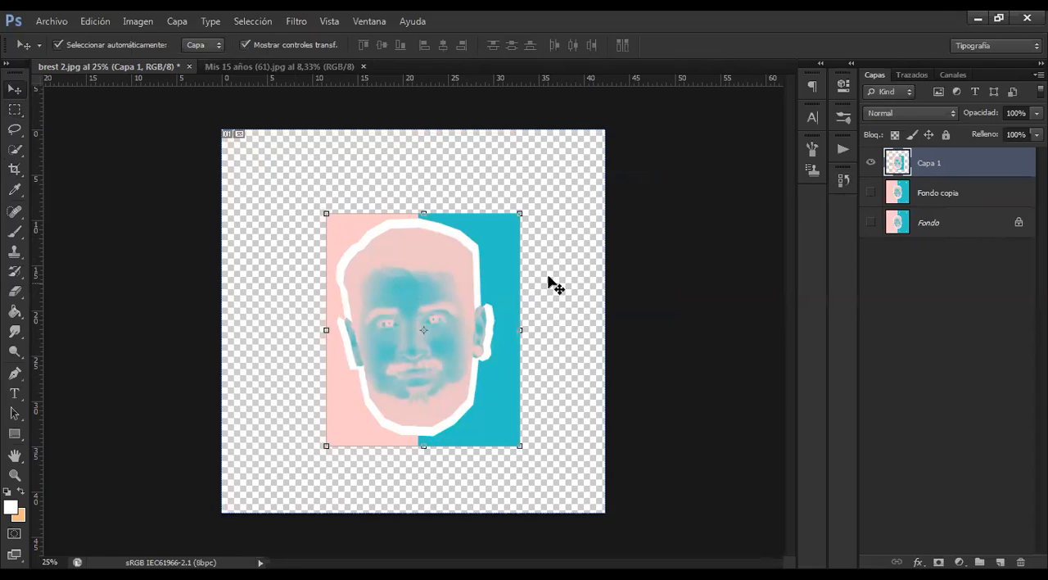
left_click(621, 275)
key("ctrl+alt+z")
key("ctrl+alt+z")
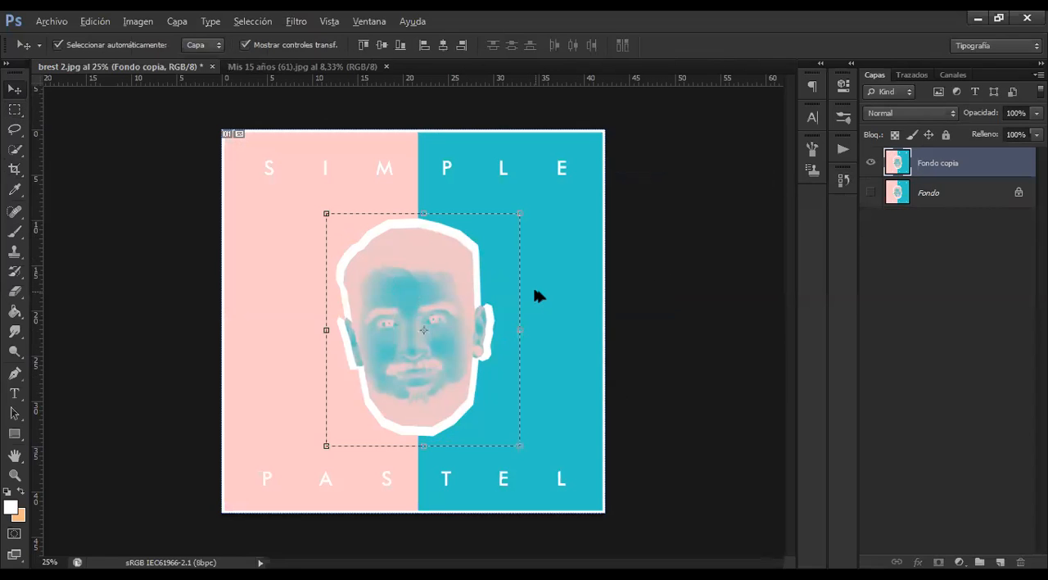
key("ctrl+alt+z")
key("ctrl+alt+z")
key("ctrl+alt+z")
key("ctrl+alt+z")
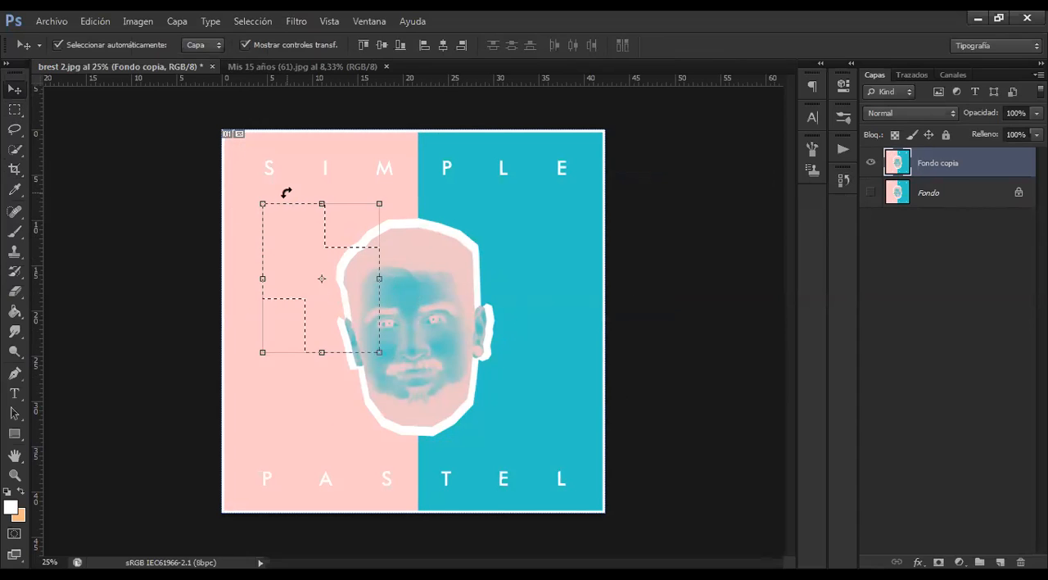
left_click(176, 196)
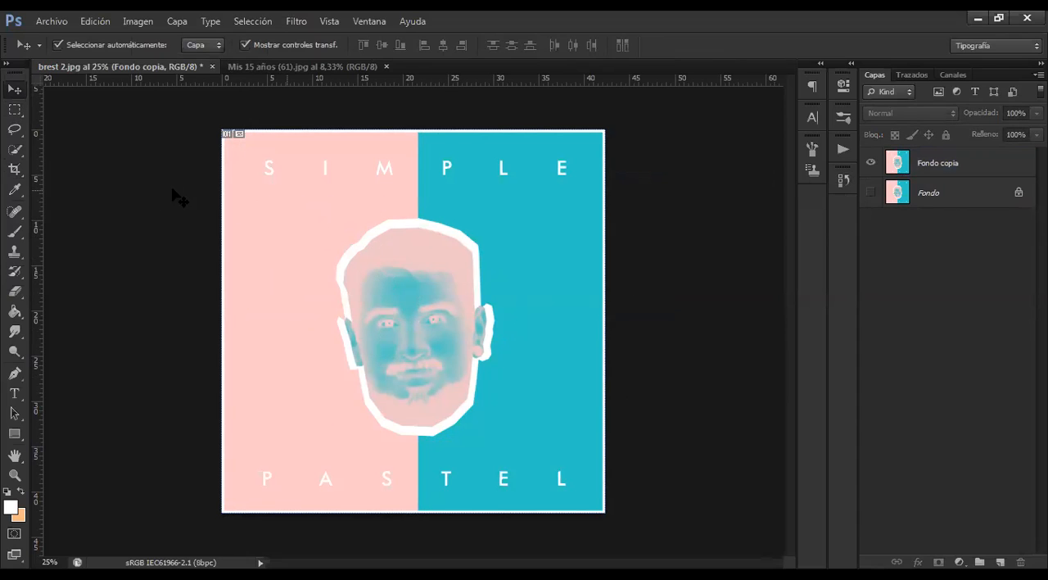
Extend the square crop frame about 7 cm beyond the poster's upper-left corner
left_click(15, 170)
right_click(19, 171)
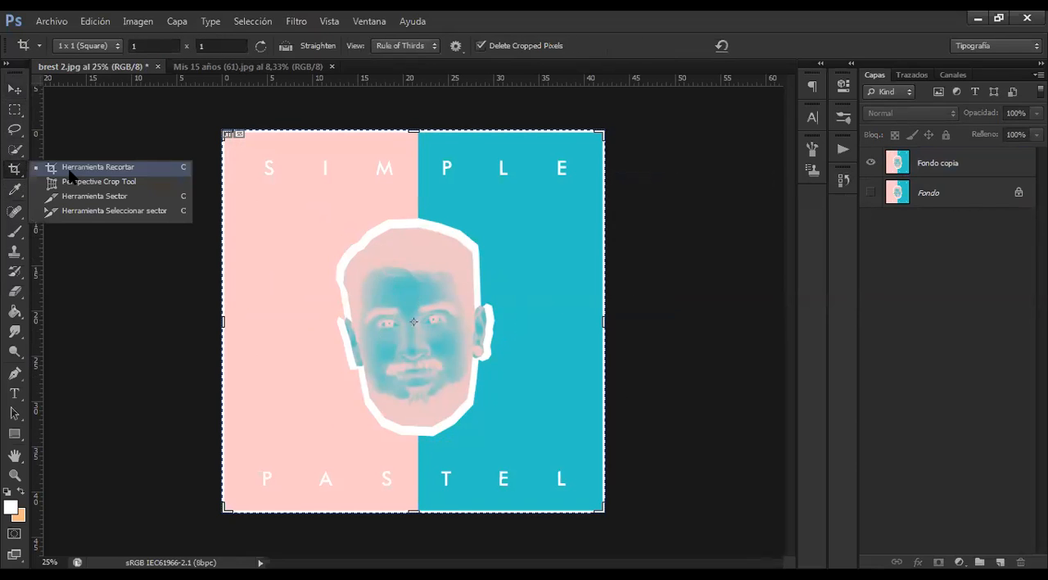
left_click(68, 168)
left_click_drag(224, 131, 189, 95)
left_click(746, 45)
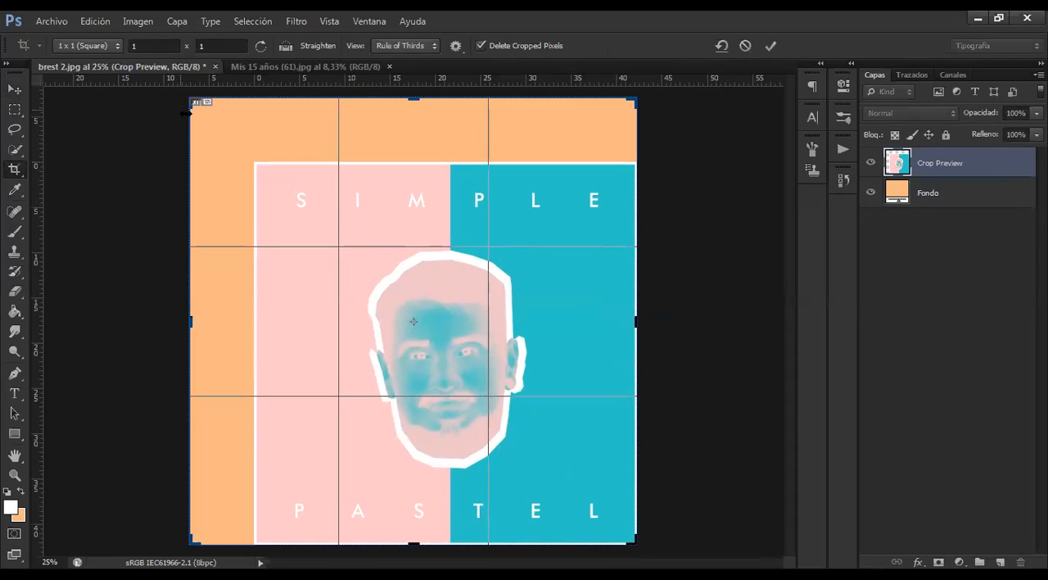
Shift the poster artwork up and to the left with the Move tool, and undo back to the original canvas
left_click(15, 89)
left_click(471, 236)
left_click_drag(304, 204, 262, 168)
key("ctrl+alt+z")
key("ctrl+alt+z")
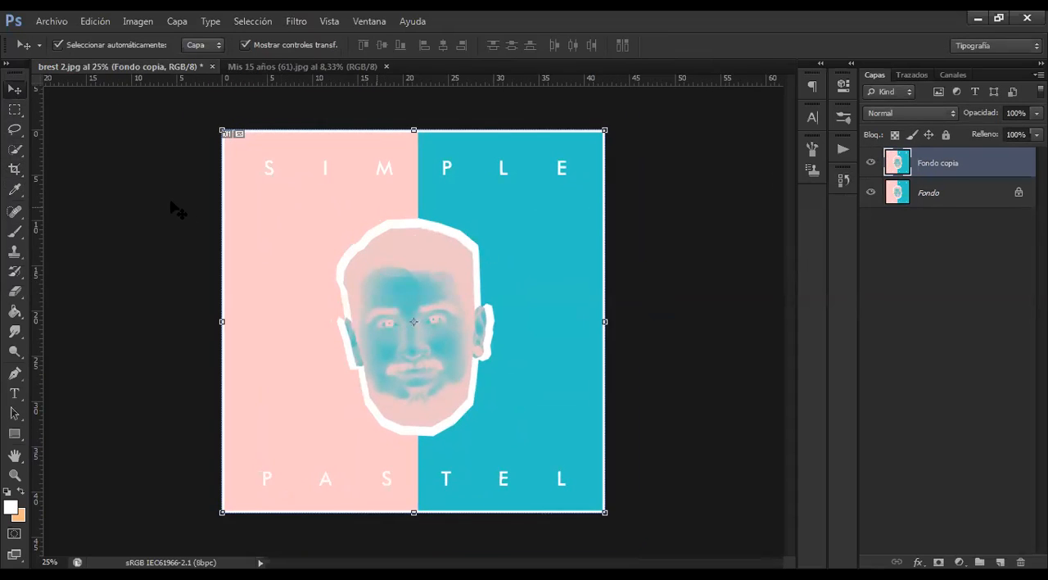
key("ctrl+alt+z")
key("ctrl+d")
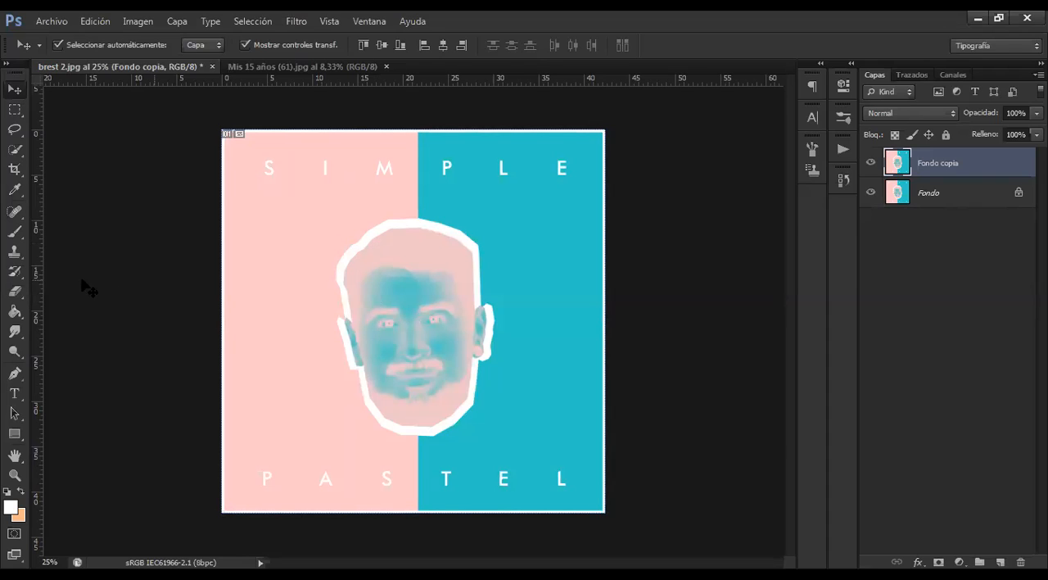
Activate the Eyedropper tool and look over the other tools in its group
left_click(105, 280)
left_click(14, 191)
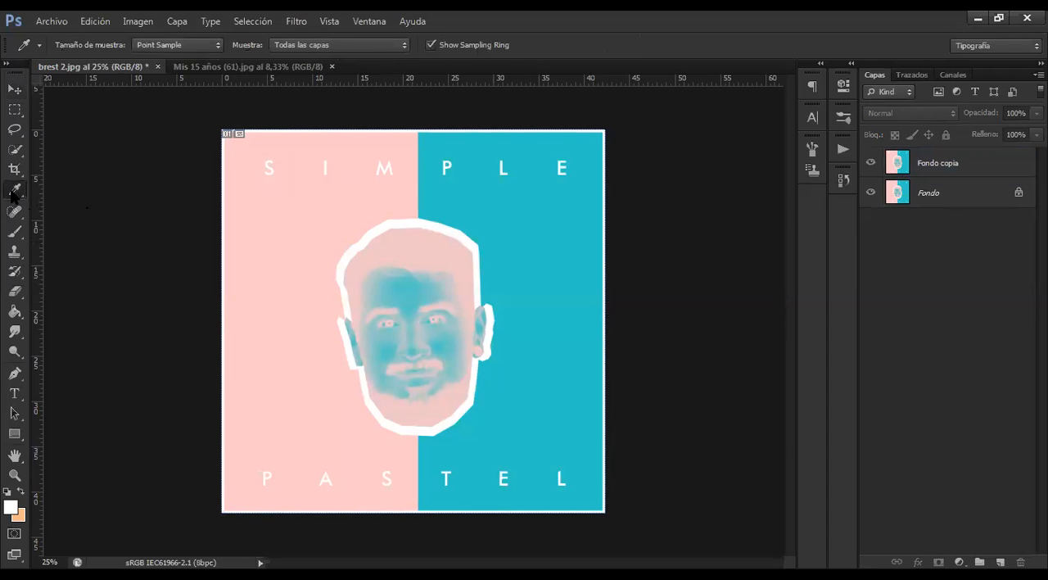
right_click(12, 195)
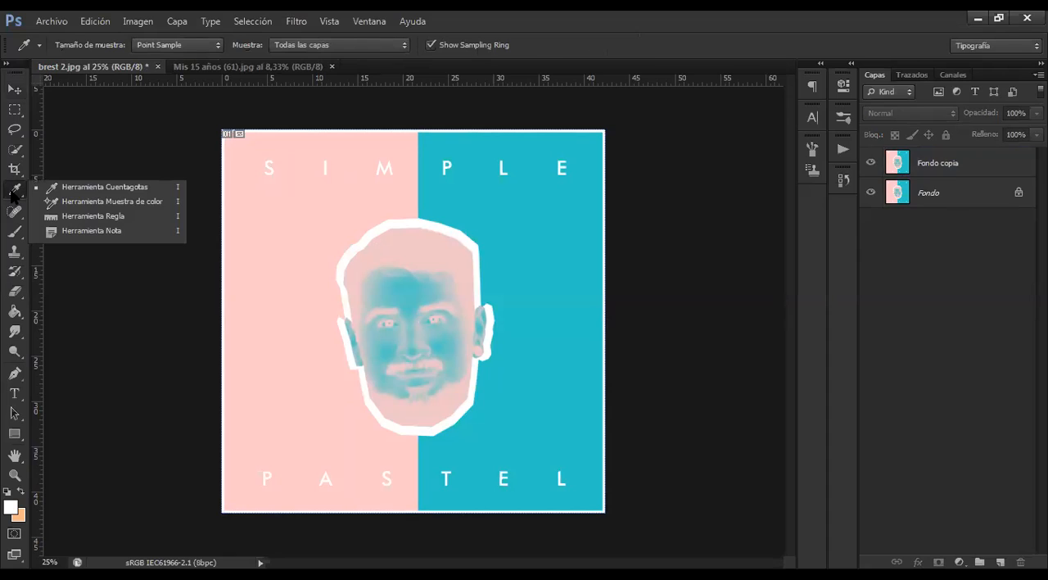
left_click(213, 115)
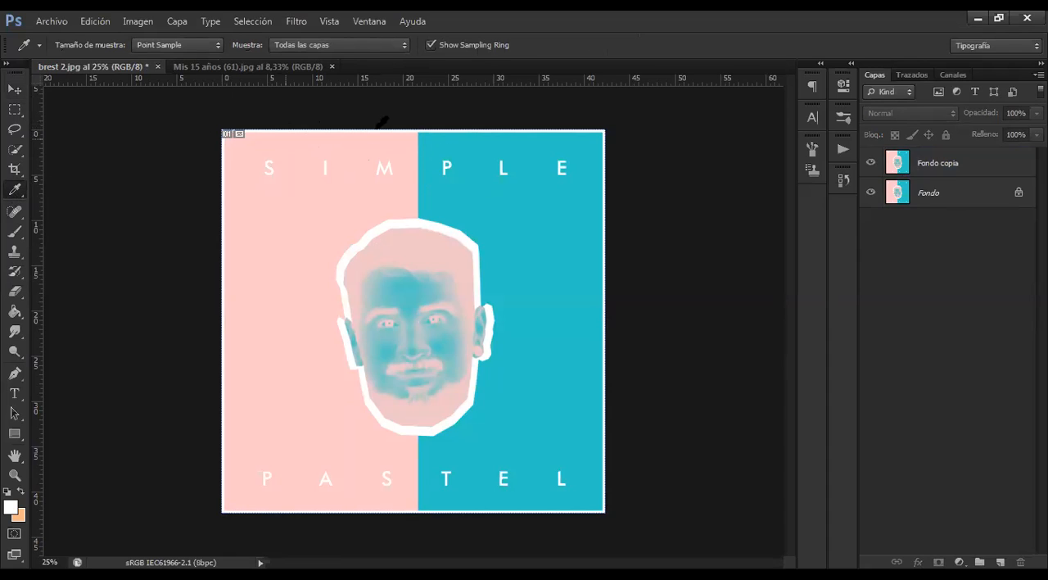
Paint a white stroke across the face on the Fondo copia layer with the 814 px Brush, and undo it
left_click(932, 164)
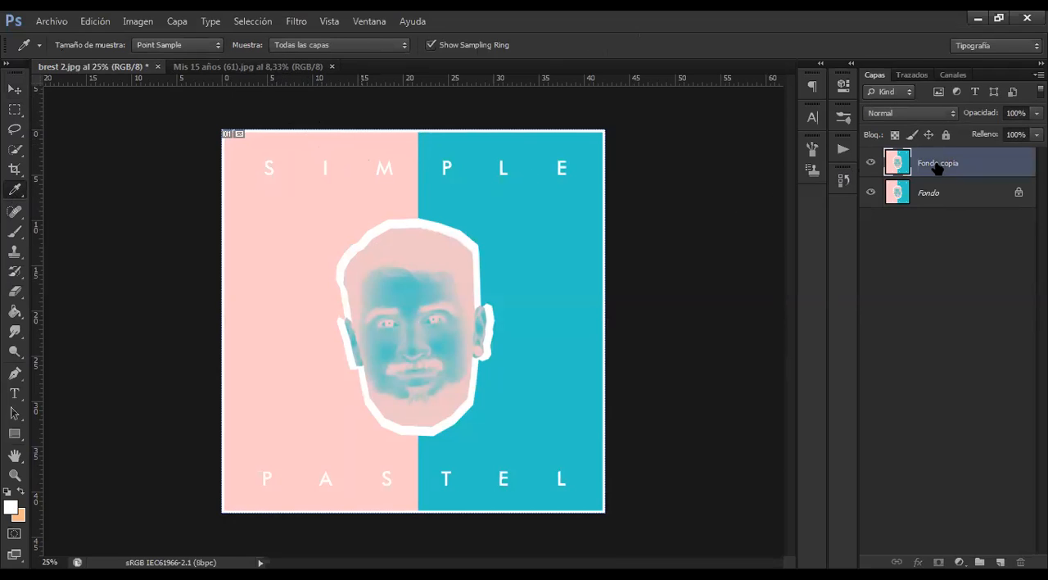
left_click(16, 233)
right_click(19, 233)
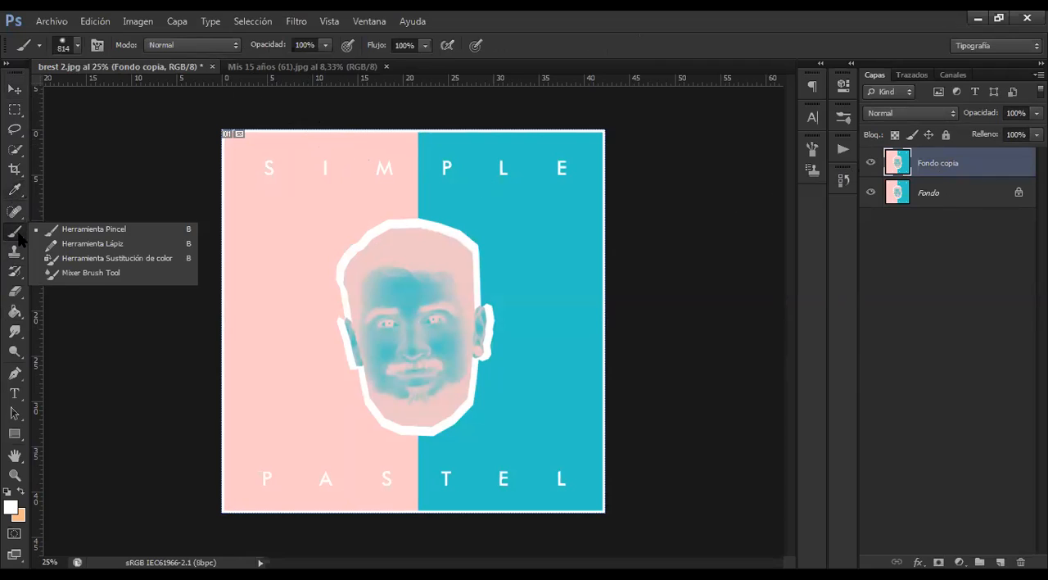
left_click(82, 233)
left_click_drag(397, 368, 333, 330)
key("ctrl+z")
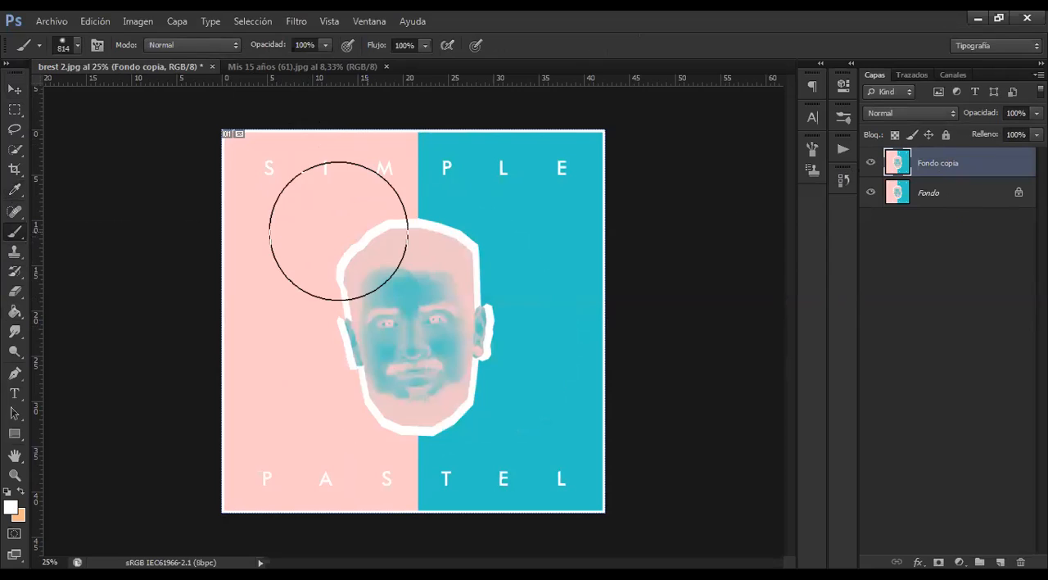
Sample the poster's pink background as the background colour with the Eyedropper, leaving the Fondo copia layer selected
left_click(14, 191)
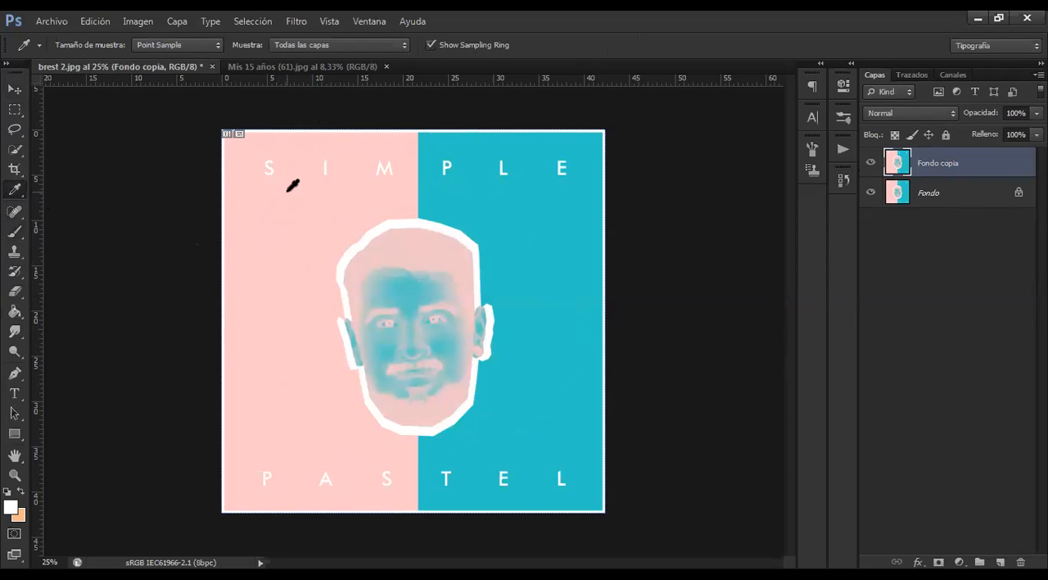
left_click(291, 207, "alt")
left_click(290, 220)
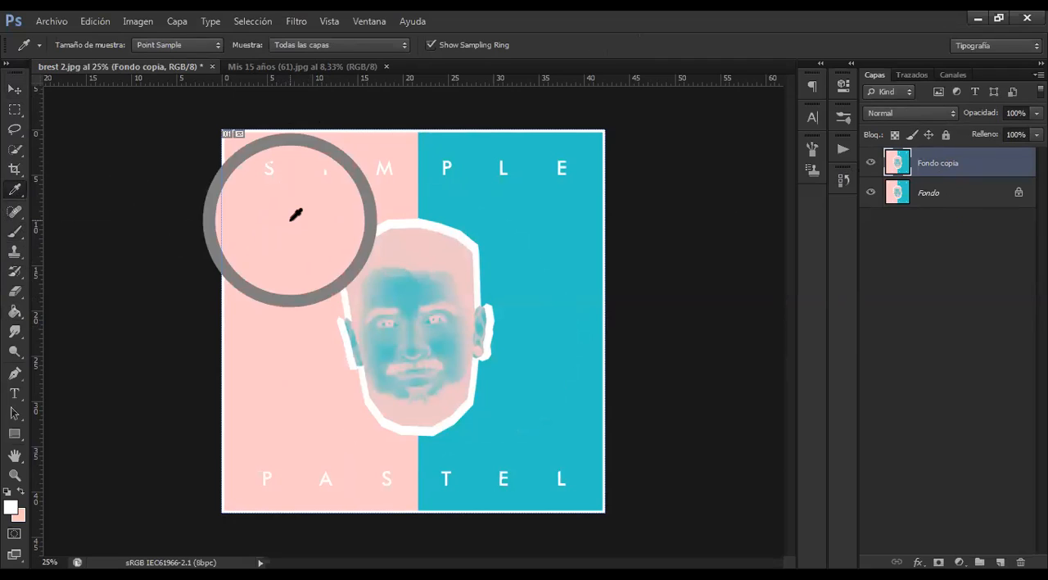
left_click(948, 197)
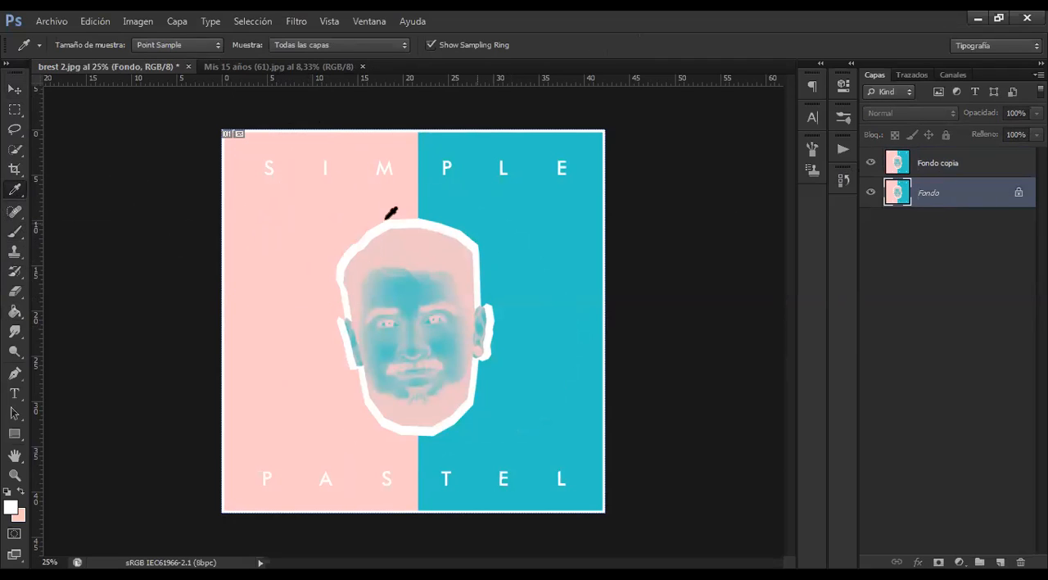
left_click(936, 160)
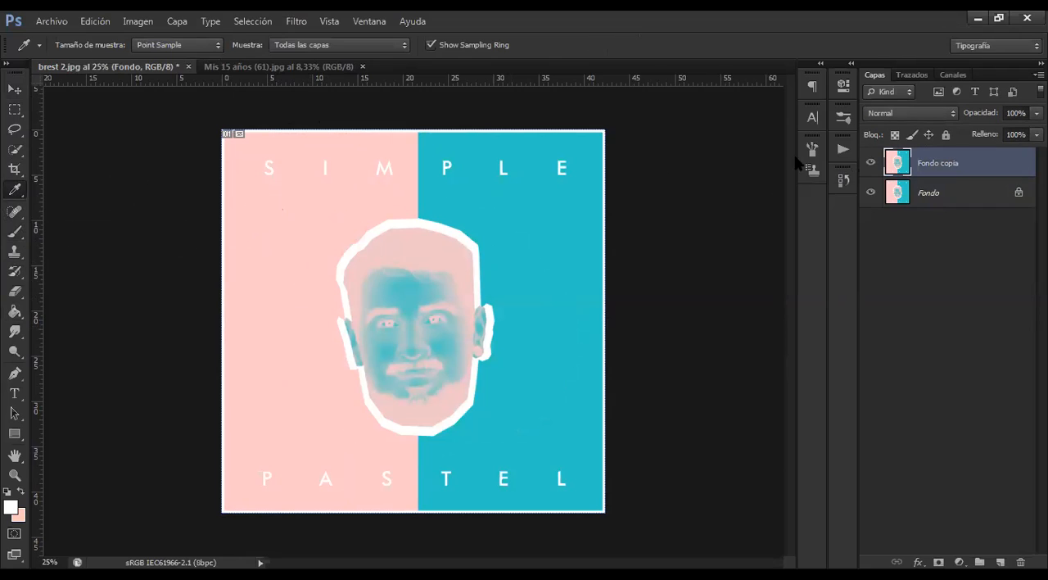
left_click_drag(358, 193, 336, 231)
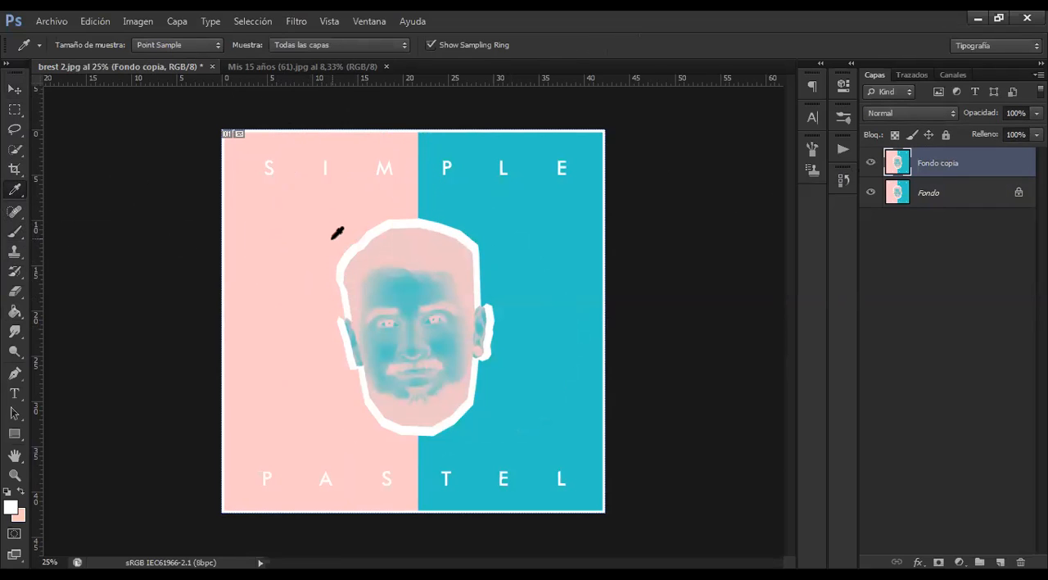
Swap the colours so pink is the foreground, paint a broad stroke over the poster, and undo the stroke
left_click(21, 491)
left_click(15, 232)
mouse_move(379, 257)
left_mouse_down()
mouse_move(340, 310)
mouse_move(352, 365)
mouse_move(371, 380)
mouse_move(413, 351)
mouse_move(433, 275)
mouse_move(438, 206)
mouse_move(423, 170)
mouse_move(617, 180)
mouse_move(598, 417)
mouse_move(543, 483)
mouse_move(358, 457)
mouse_move(557, 335)
mouse_move(464, 386)
mouse_move(473, 302)
mouse_move(231, 162)
mouse_move(429, 312)
mouse_move(602, 504)
left_mouse_up()
key("ctrl+z")
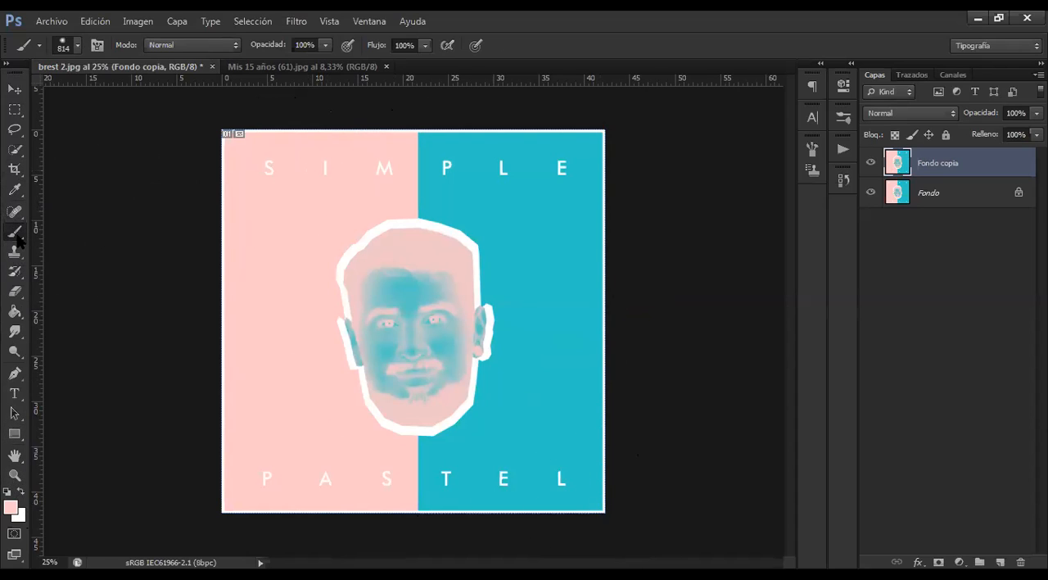
Sample the skin tone and finally the blue backdrop as background colour from the Mis 15 años (61).jpg photo
key("i")
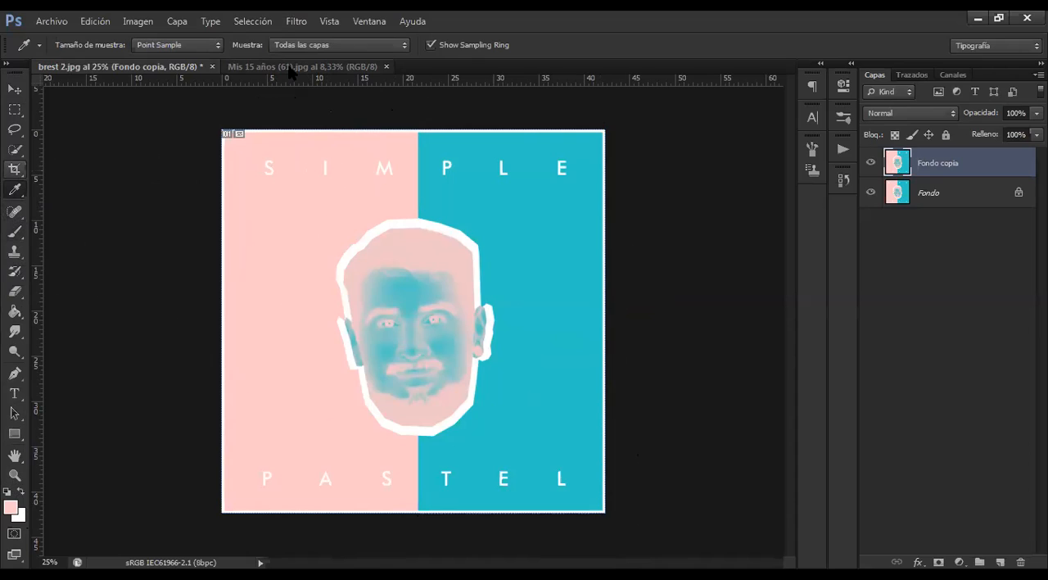
left_click(290, 68)
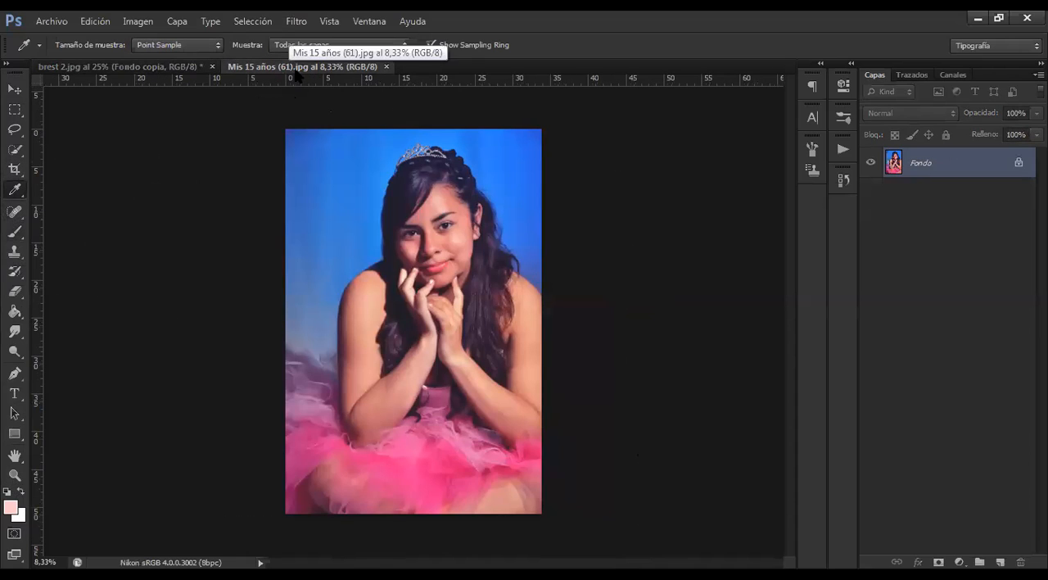
left_click(465, 222, "alt")
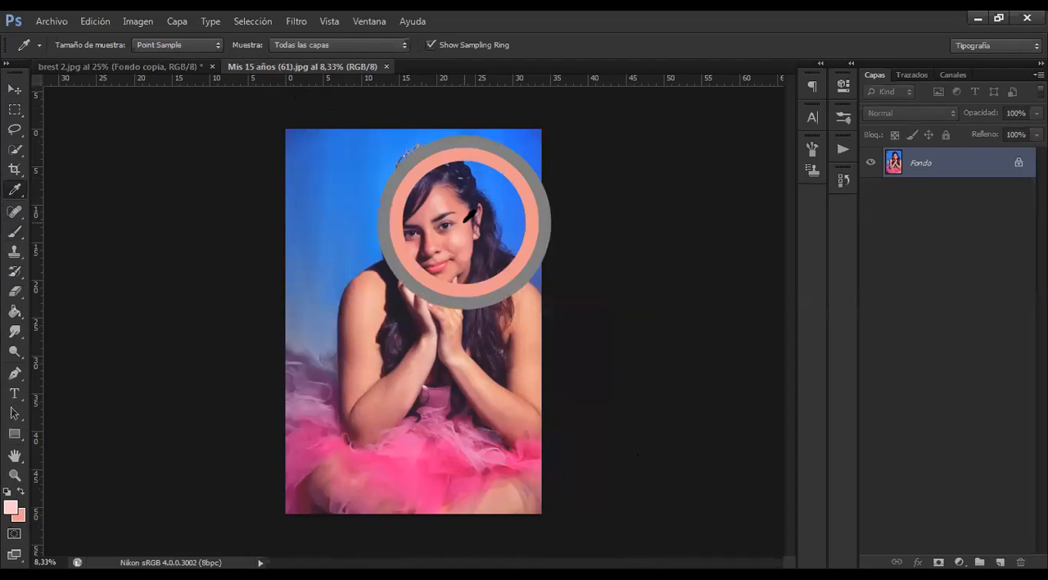
left_click(507, 167, "alt")
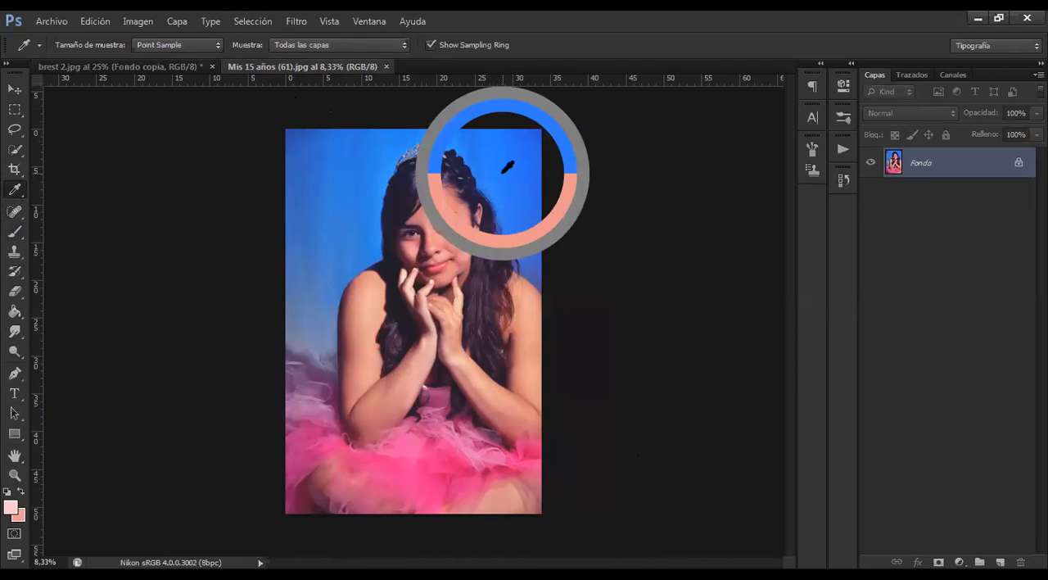
In brest 2.jpg, make the sampled blue the foreground and draw a 1044 x 768 px rectangle over the head's upper half
left_click(154, 68)
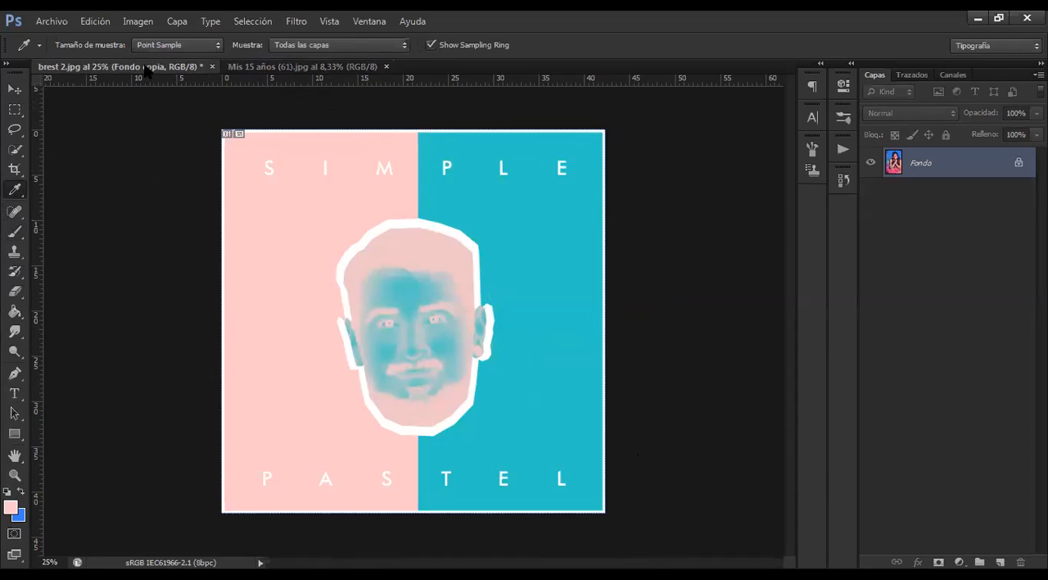
left_click(21, 491)
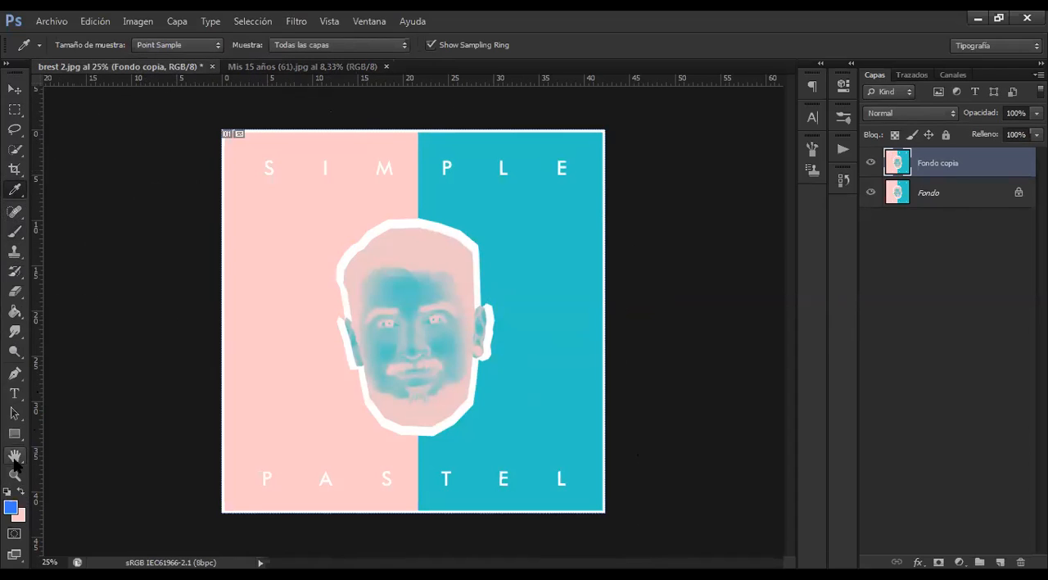
left_click(14, 434)
left_click_drag(304, 167, 503, 314)
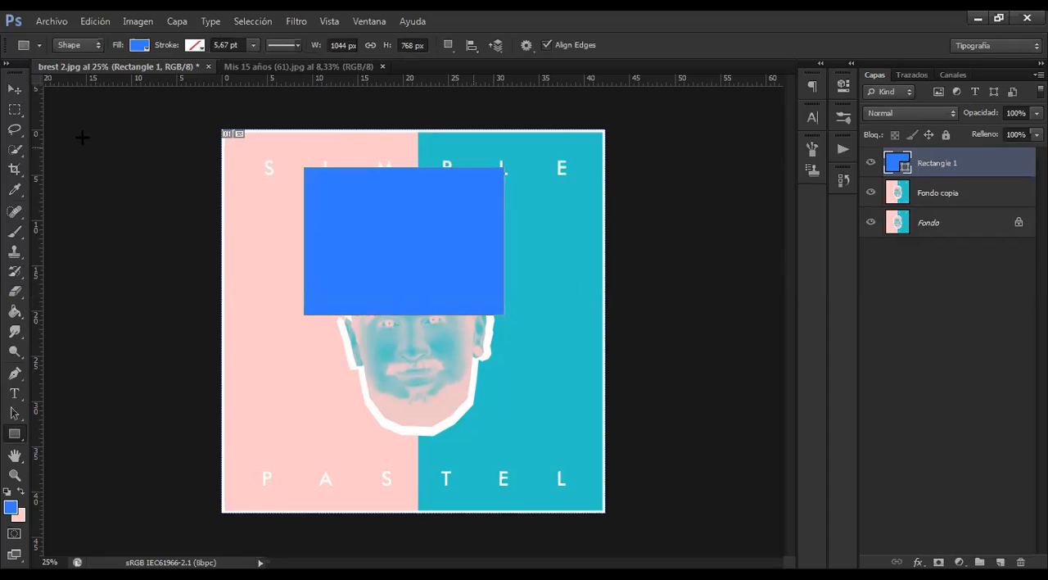
Move the blue rectangle slightly down over the face and bring the Mis 15 años (61).jpg photo into view
left_click(17, 97)
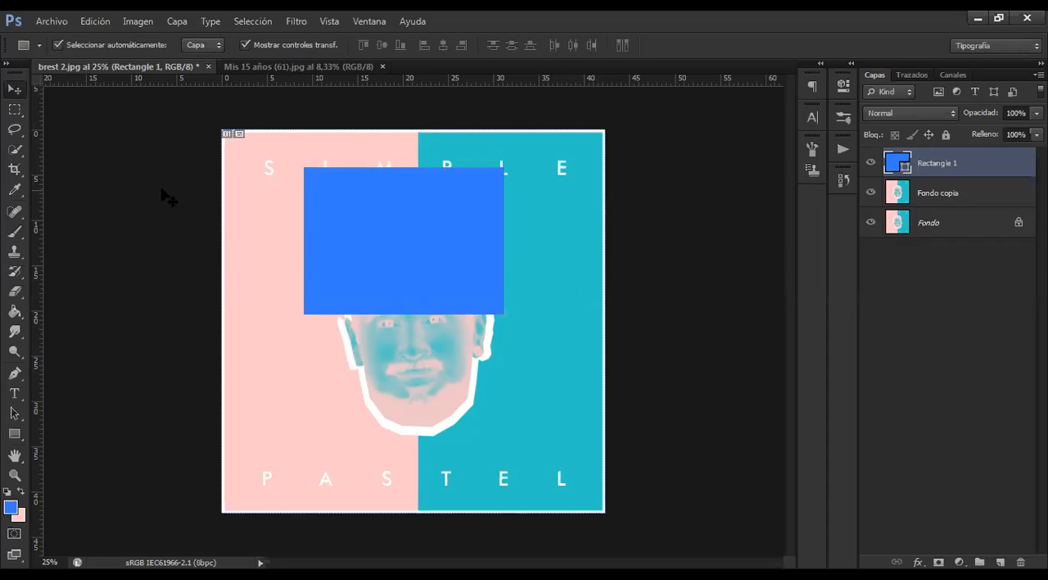
left_click_drag(409, 258, 401, 277)
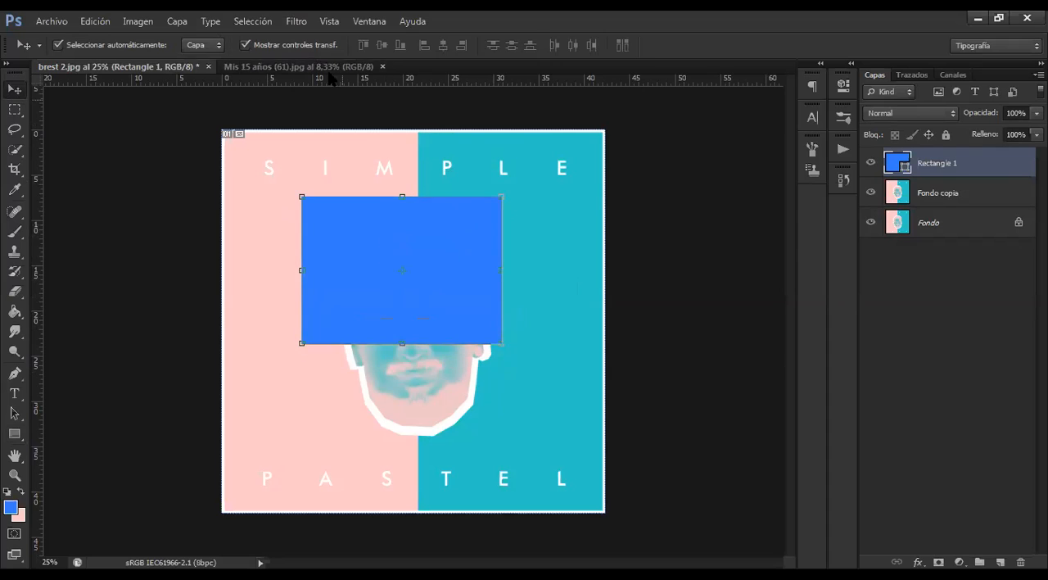
left_click(299, 65)
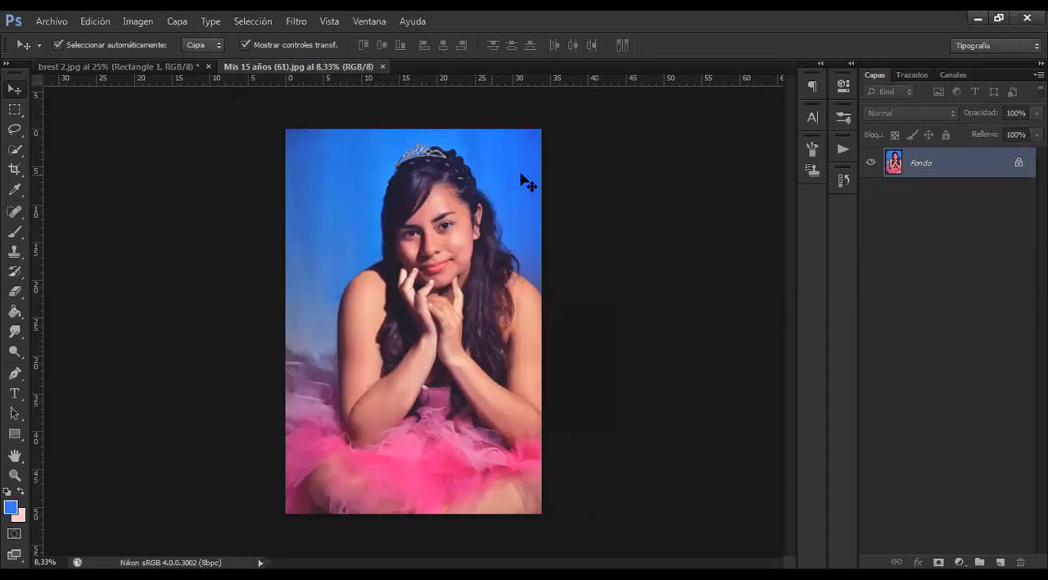
Return to brest 2.jpg and delete the blue rectangle layer covering the face
left_click(164, 66)
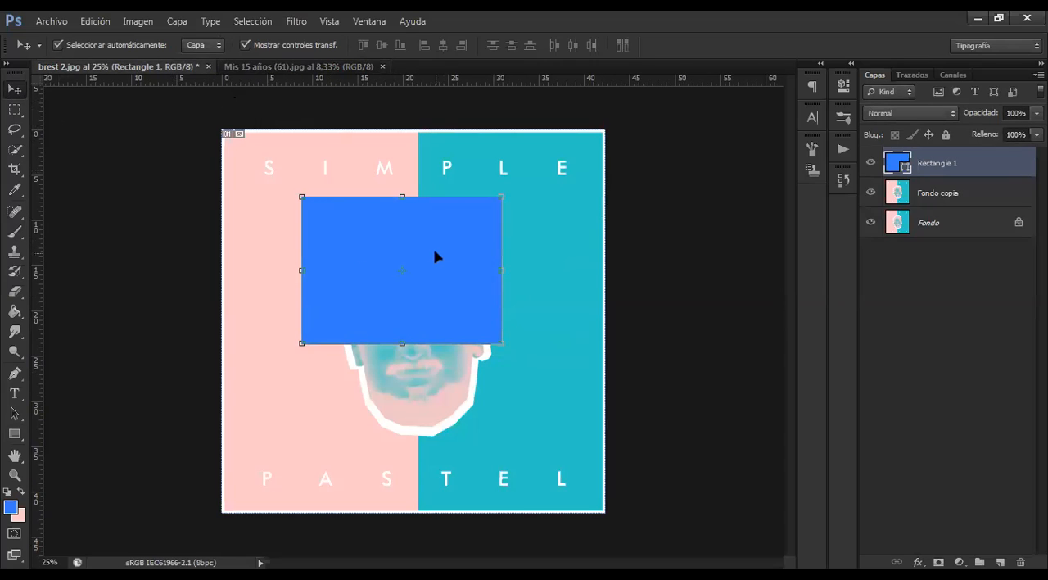
left_click(14, 190)
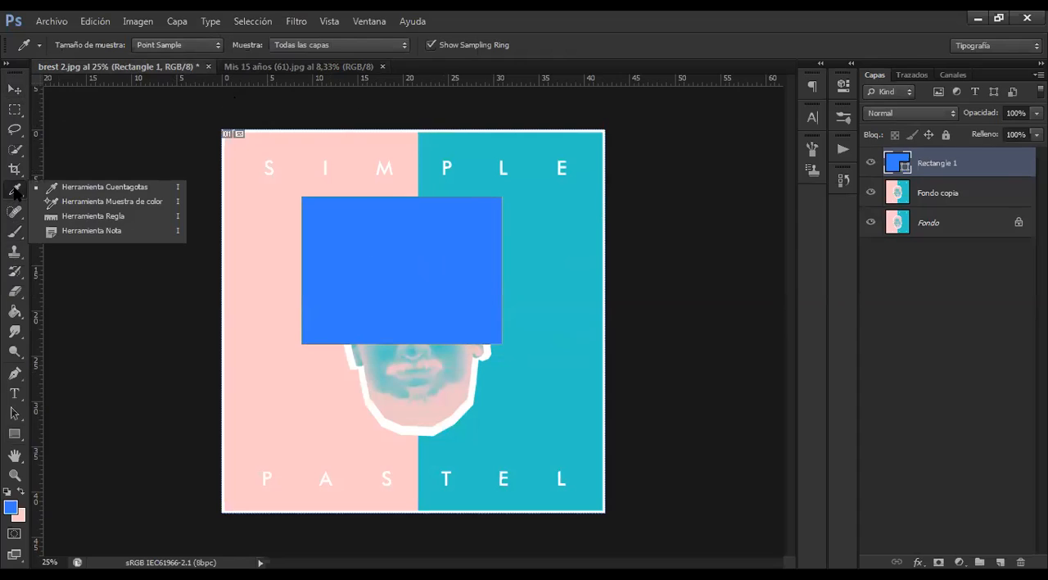
left_click(367, 254)
key("Delete")
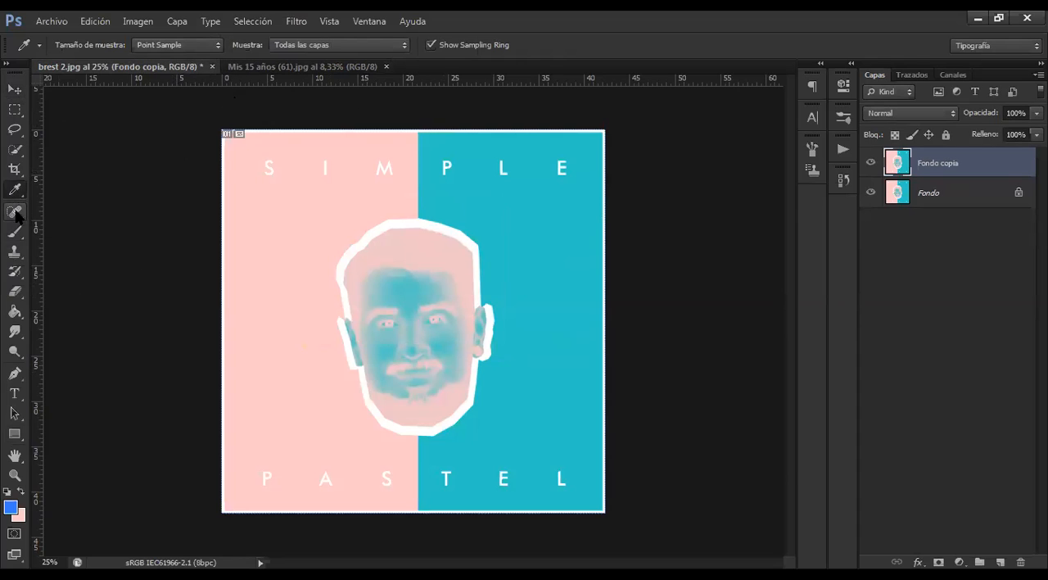
Activate the Spot Healing Brush (Pincel corrector puntual) from the group of healing tools
left_click(11, 212)
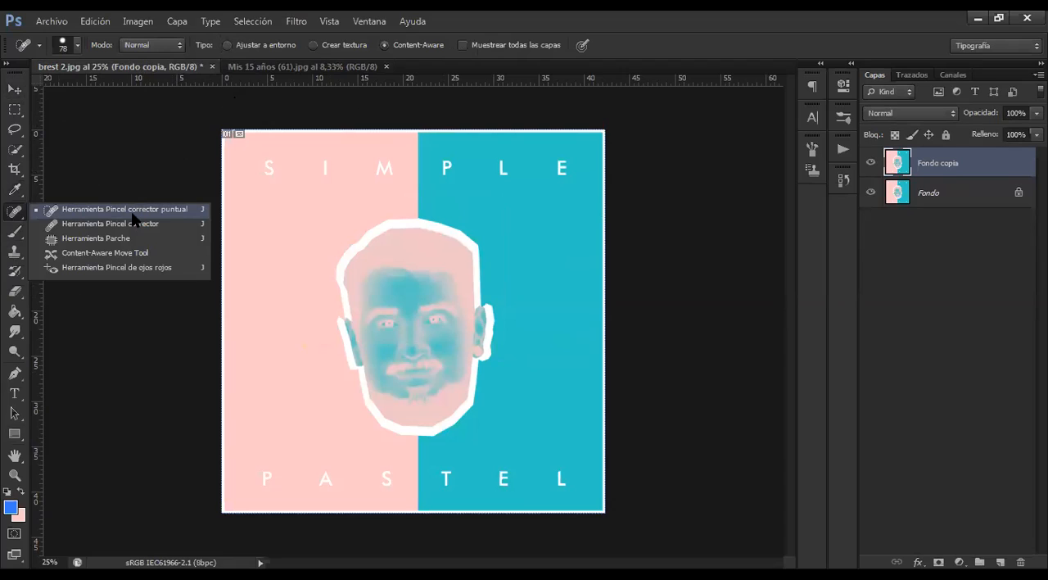
left_click(132, 215)
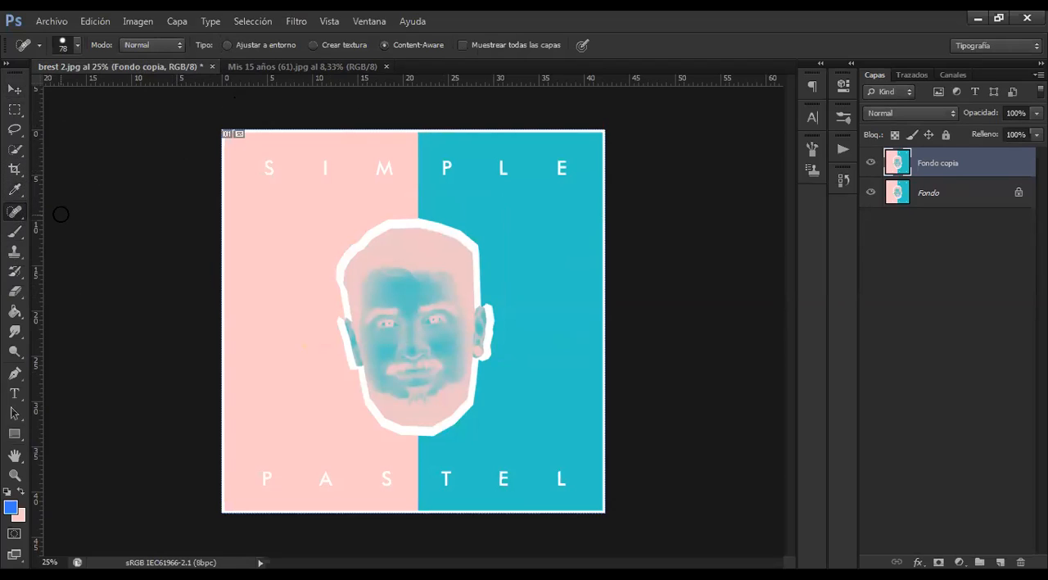
left_click(16, 214)
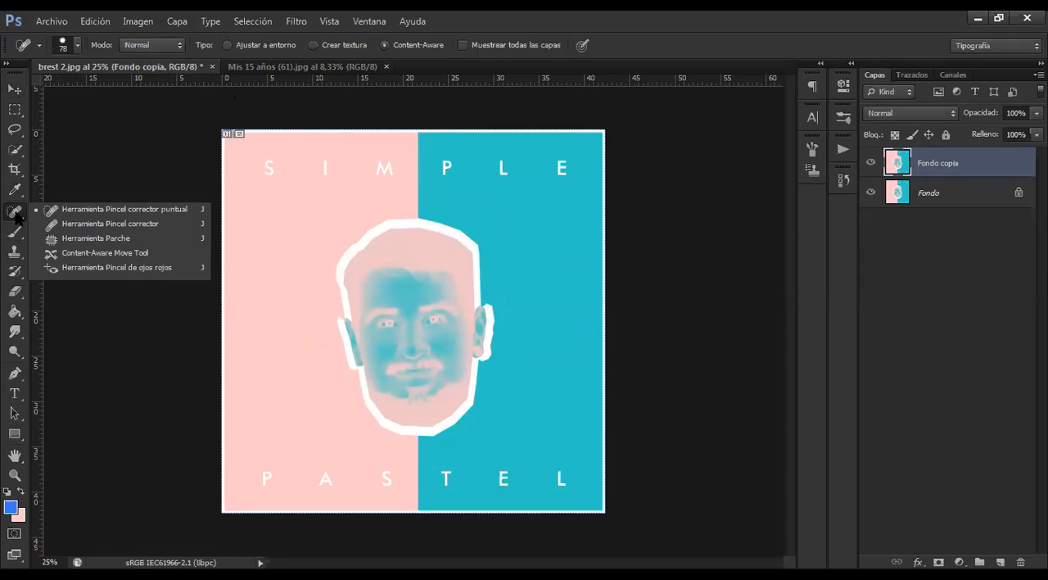
Close brest 2.jpg without saving its changes, leaving the Mis 15 años (61).jpg photo open
left_click(292, 69)
left_click(203, 69)
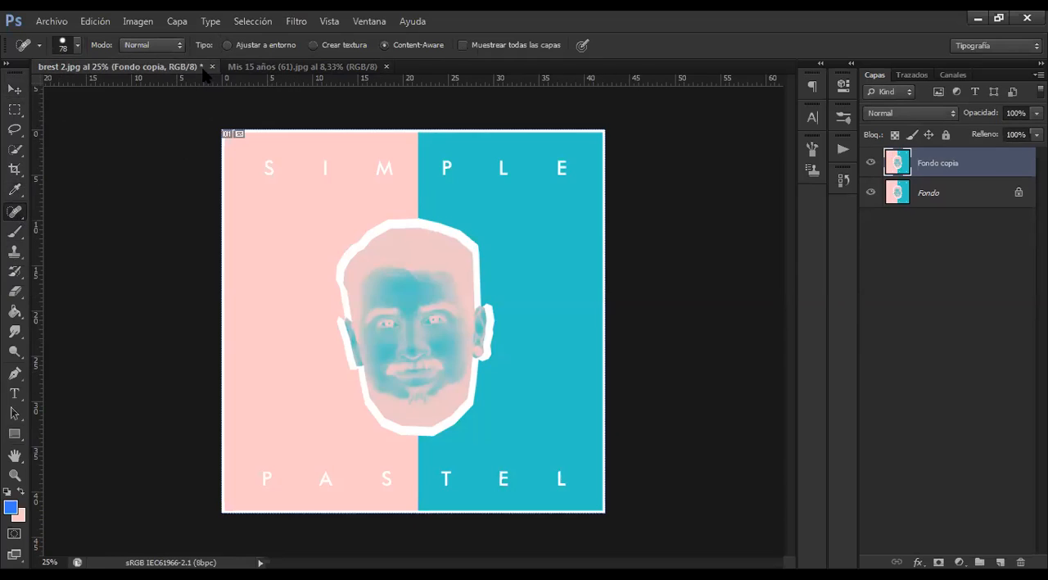
left_click(212, 67)
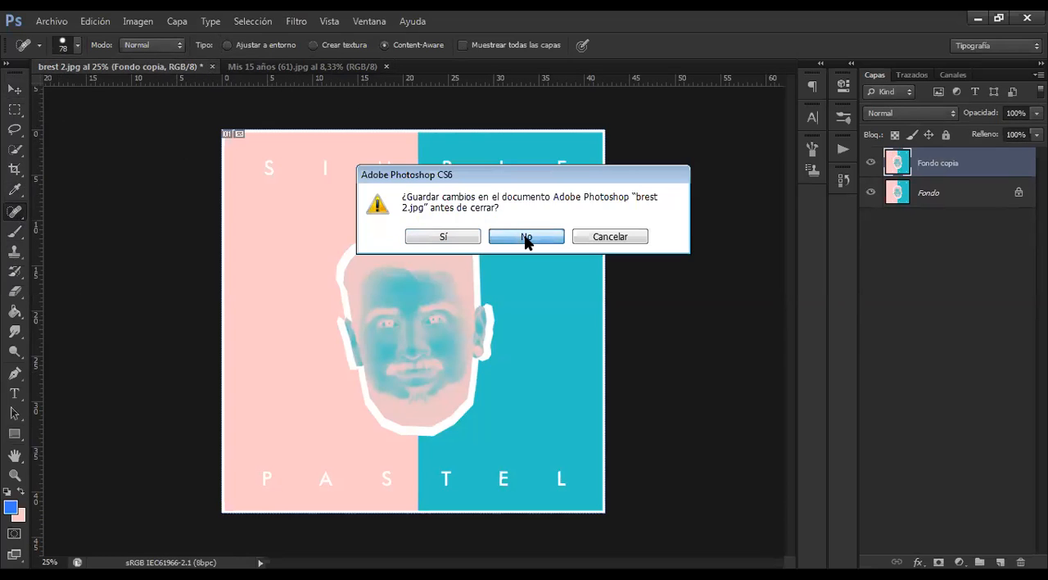
left_click(527, 238)
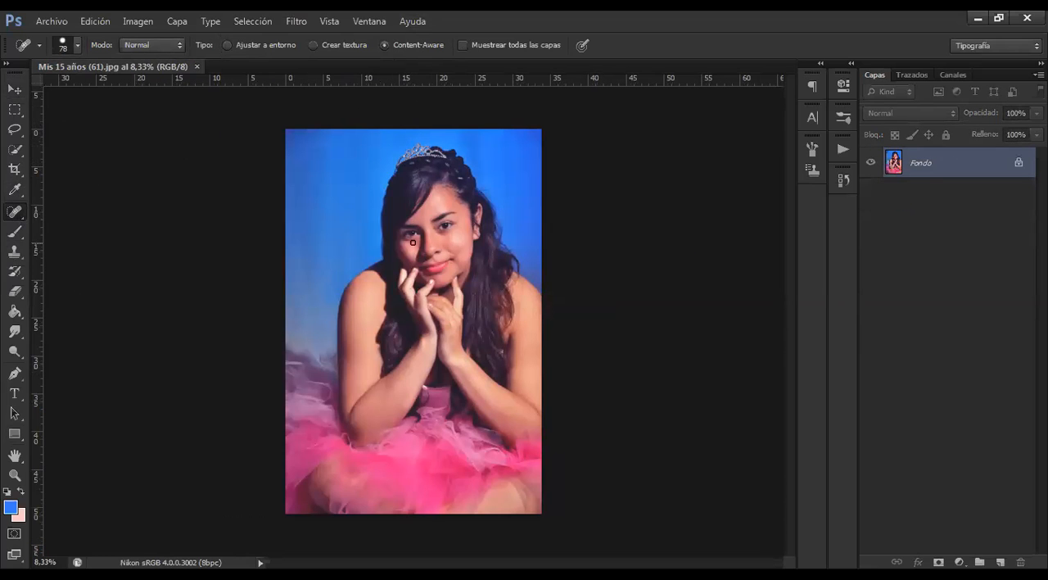
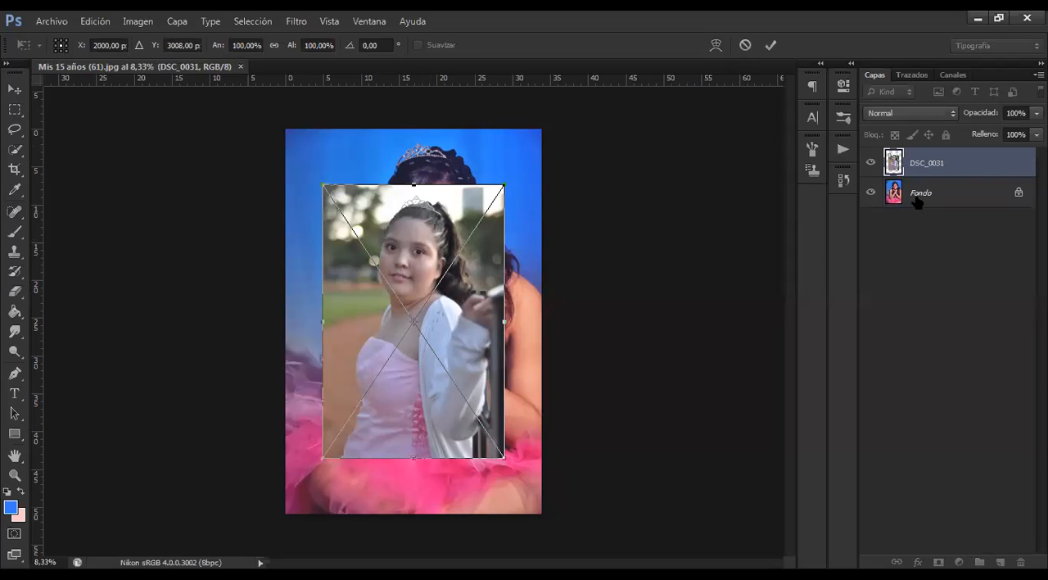
Scale the placed DSC_0031 photo to fill the whole canvas and commit the transformation
left_click_drag(505, 185, 541, 130)
left_click_drag(323, 457, 285, 514)
left_click(771, 46)
Rasterize the placed DSC_0031 layer so that the Spot Healing Brush can work on it
key("j")
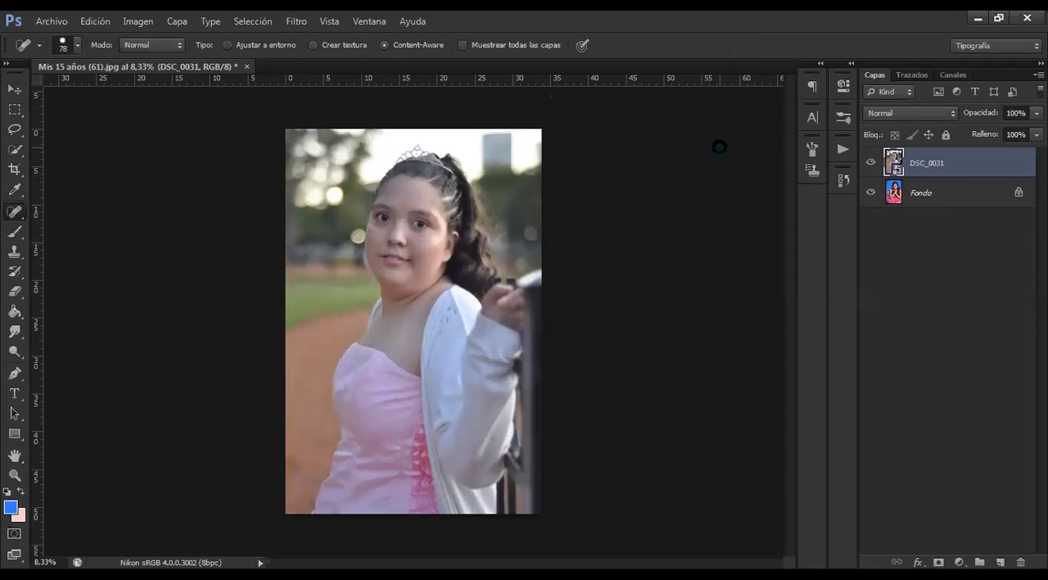
left_click(719, 147)
left_click(470, 246)
Choose the Spot Healing Brush (Pincel corrector puntual) for a close-up retouch of the girl's face
left_click(18, 90)
key("ctrl+plus")
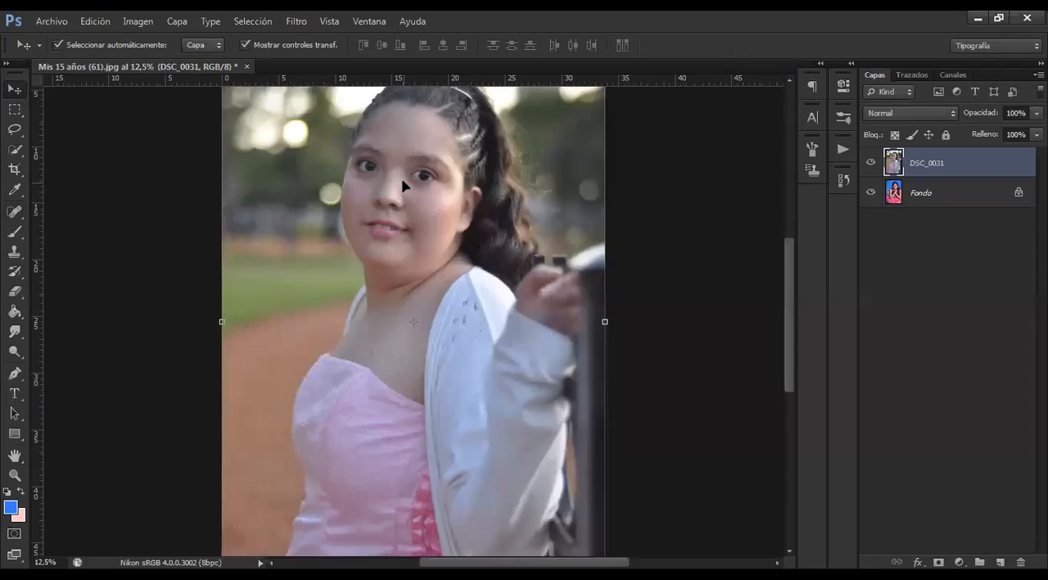
key("ctrl+plus")
scroll(403, 185, "up", 3)
key("ctrl+plus")
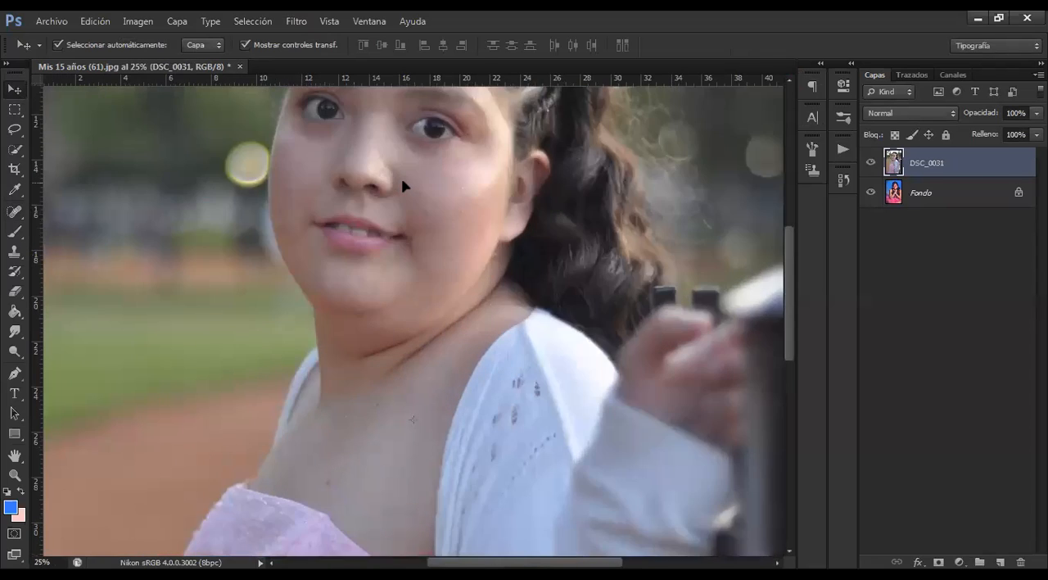
key("ctrl+plus")
scroll(400, 156, "up", 3)
scroll(435, 283, "up", 3)
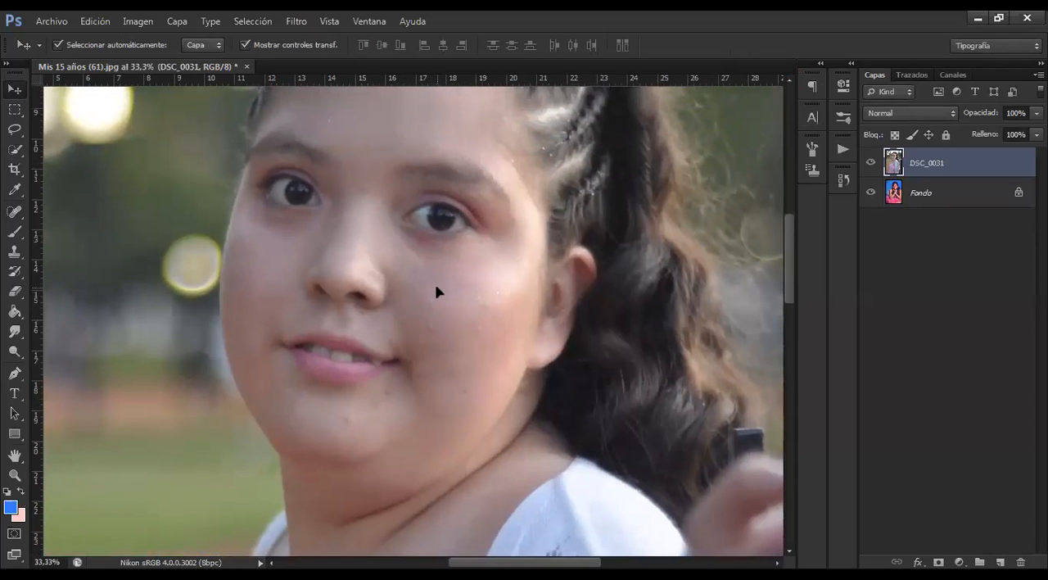
key("ctrl+plus")
scroll(435, 283, "up", 1)
scroll(459, 296, "down", 1)
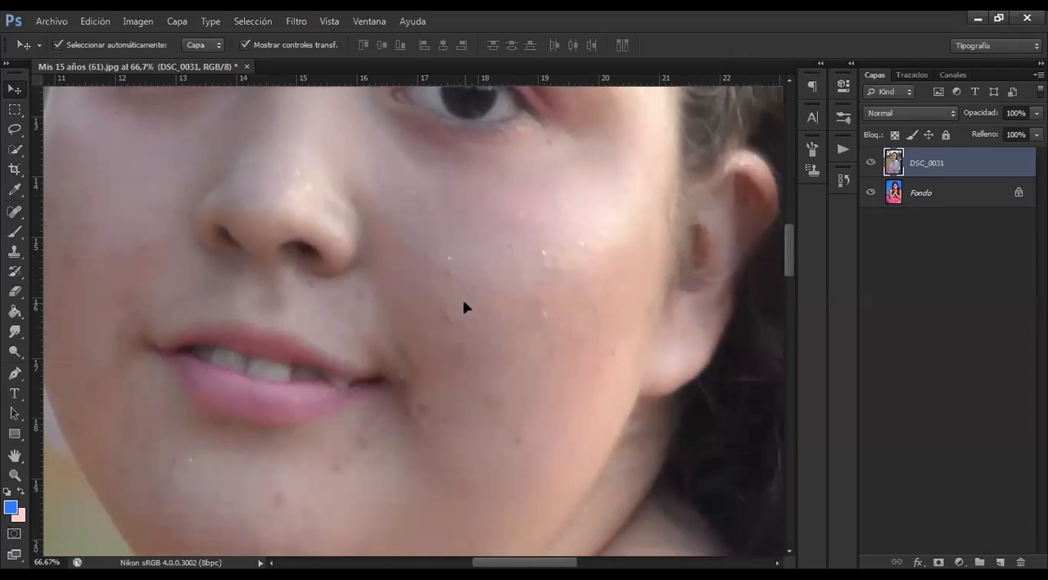
left_click(14, 212)
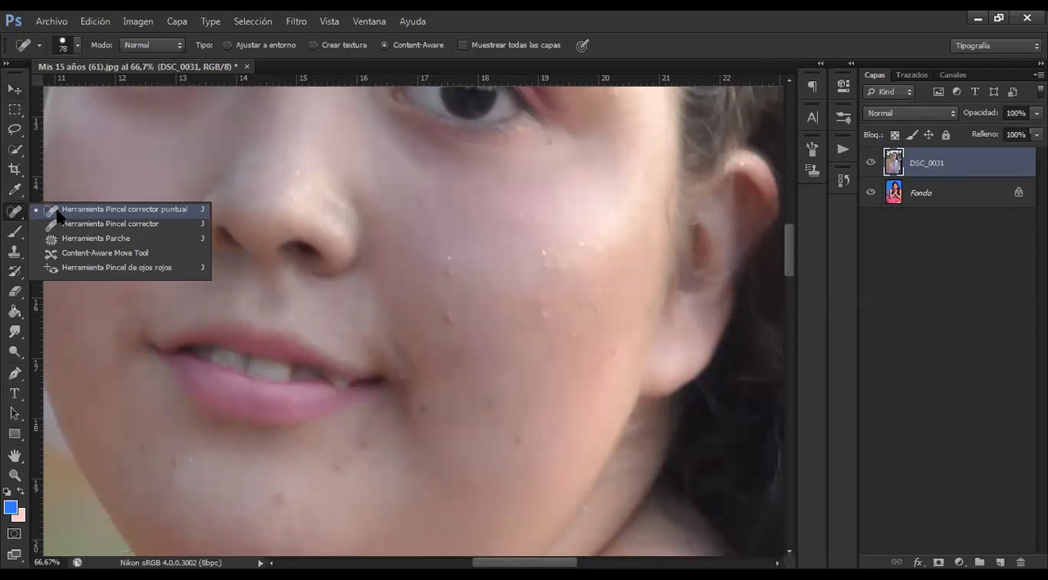
left_click(57, 215)
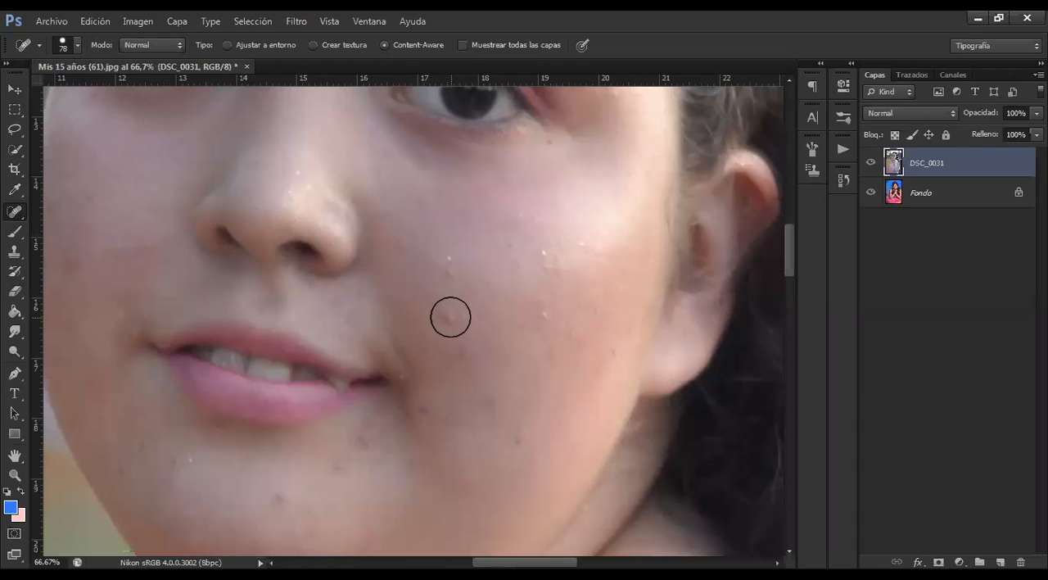
Heal the bumps and bright specks on the upper cheek between the nose and the visible ear
left_click(450, 316)
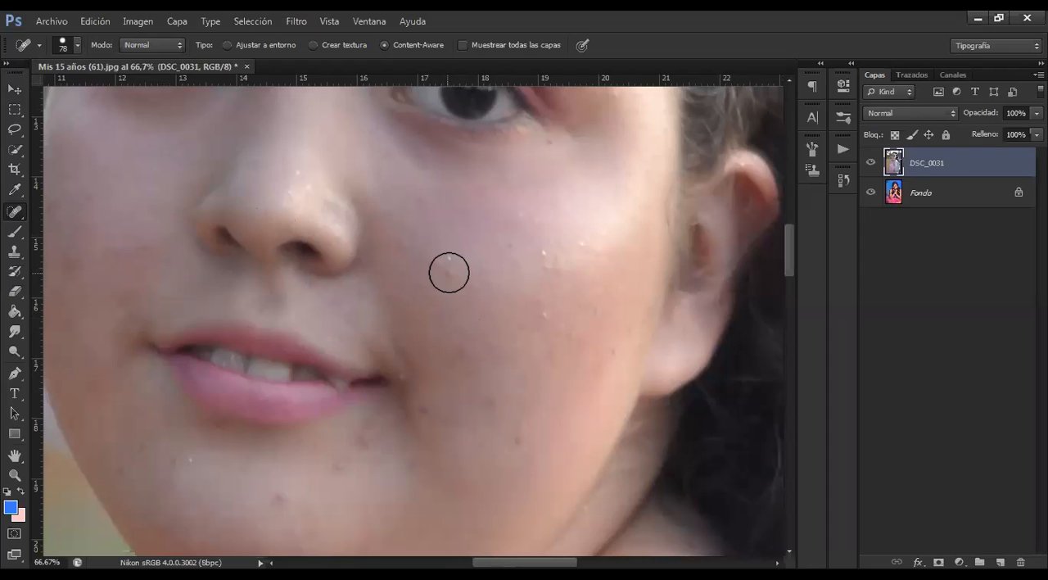
left_click(545, 313)
left_click(546, 270)
left_click(577, 246)
left_click_drag(410, 192, 489, 194)
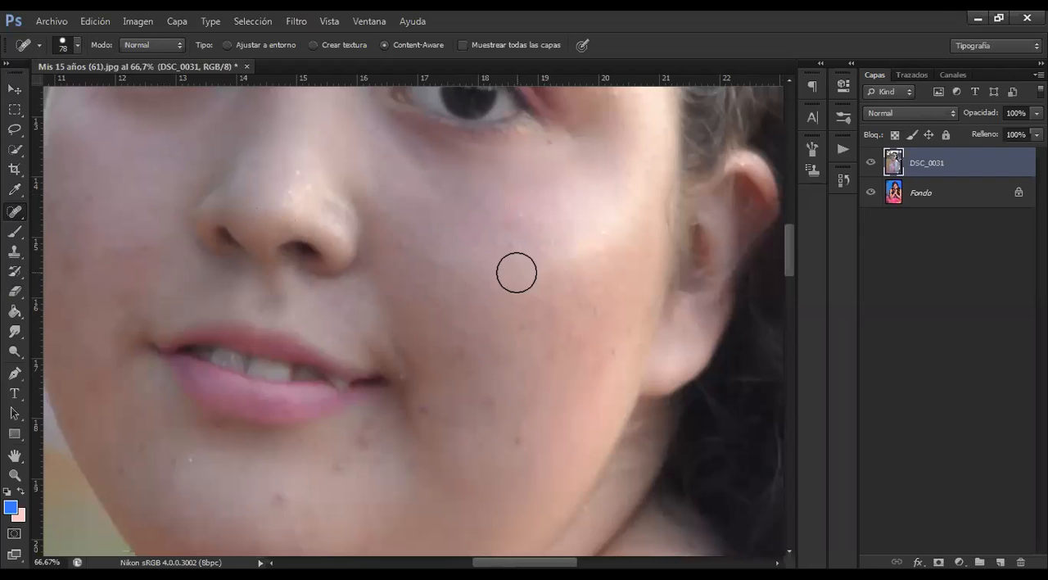
left_click(404, 246)
Heal the dark spots on the ear-side cheek, from the mouth corner to the outer edge of the face
left_click(435, 406)
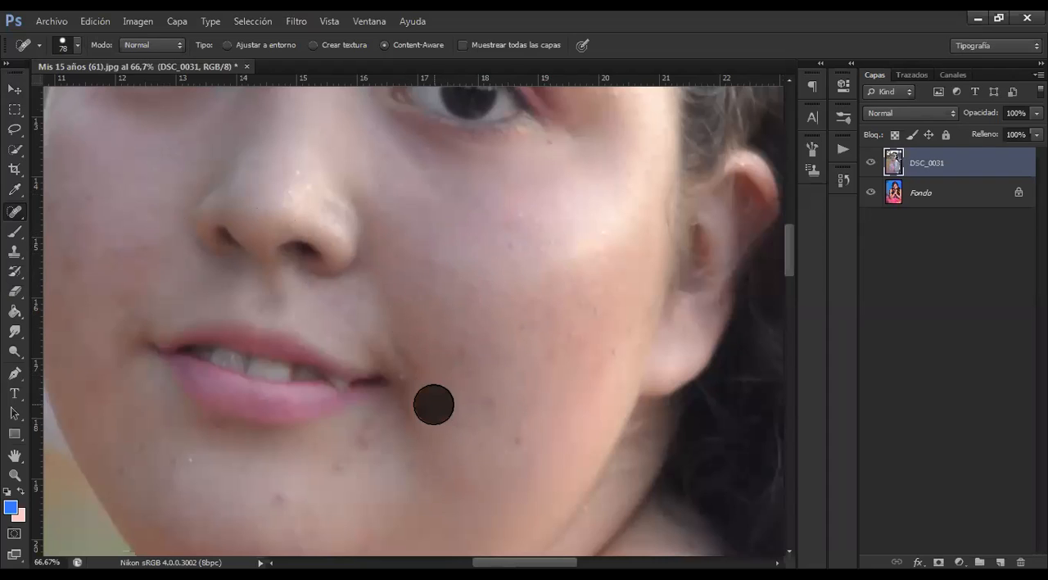
left_click(412, 376)
left_click(442, 363)
left_click(483, 403)
left_click(523, 450)
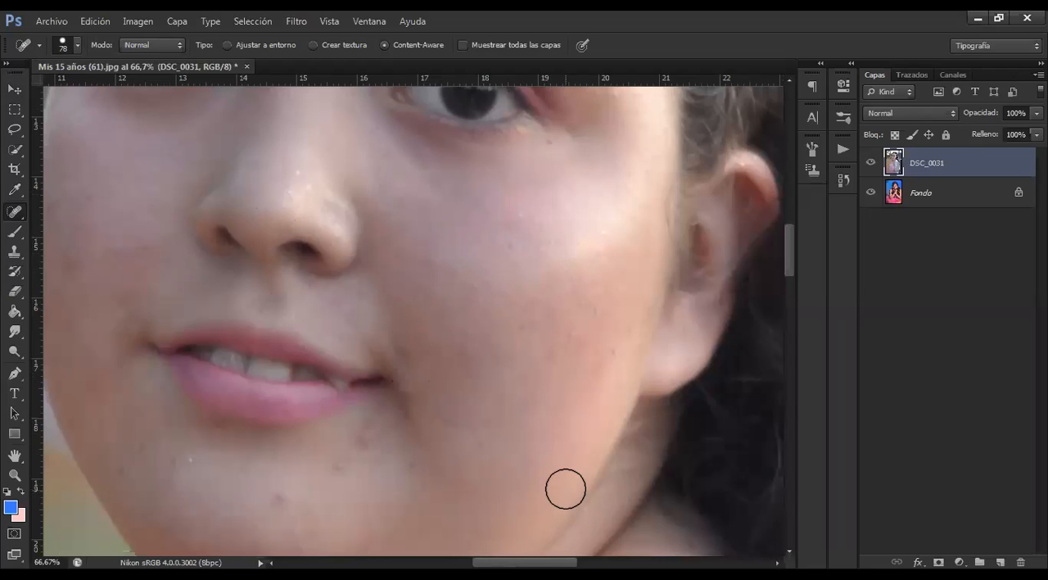
left_click(606, 358)
left_click(589, 306)
left_click(558, 321)
left_click(549, 364)
Heal the blemishes across the chin and the lower jaw below the lips
left_click(347, 459)
left_click(369, 430)
left_click(411, 472)
left_click(280, 496)
left_click(174, 472)
left_click(118, 465)
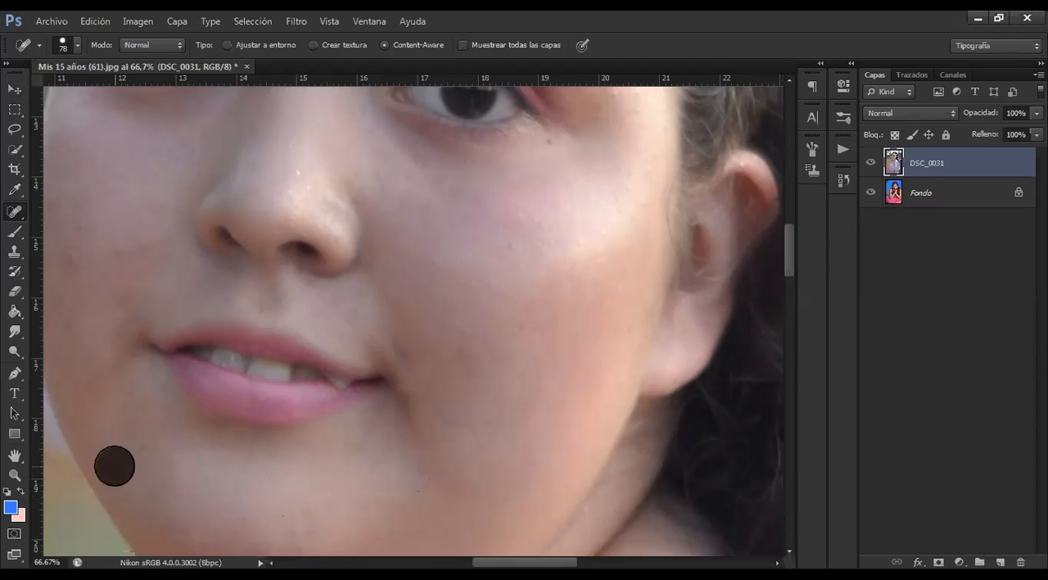
Heal the marks on the opposite cheek, above the upper lip and around the mouth corner
left_click(73, 263)
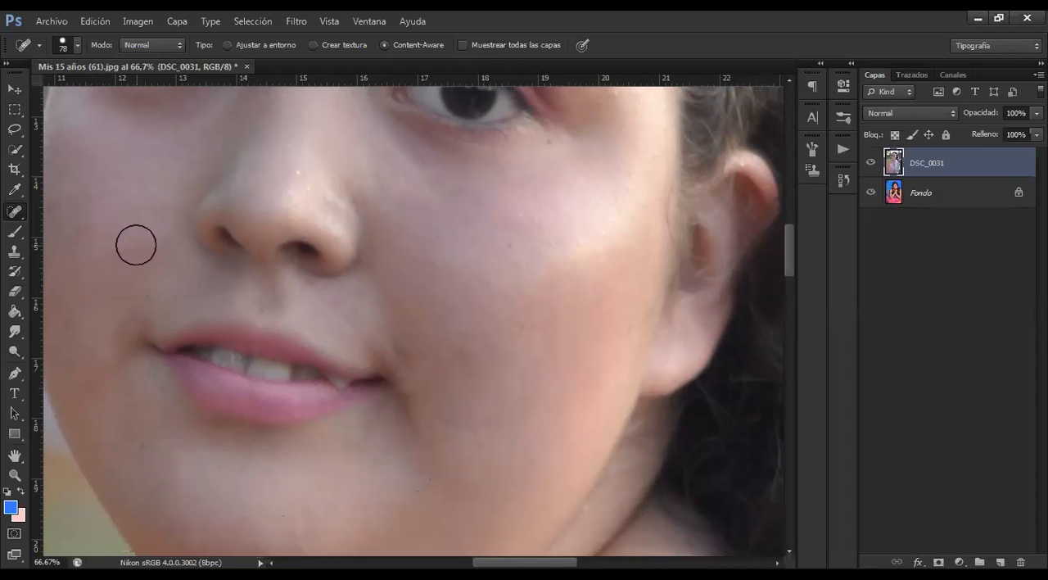
left_click(310, 301)
left_click(348, 311)
left_click(356, 303)
left_click(395, 340)
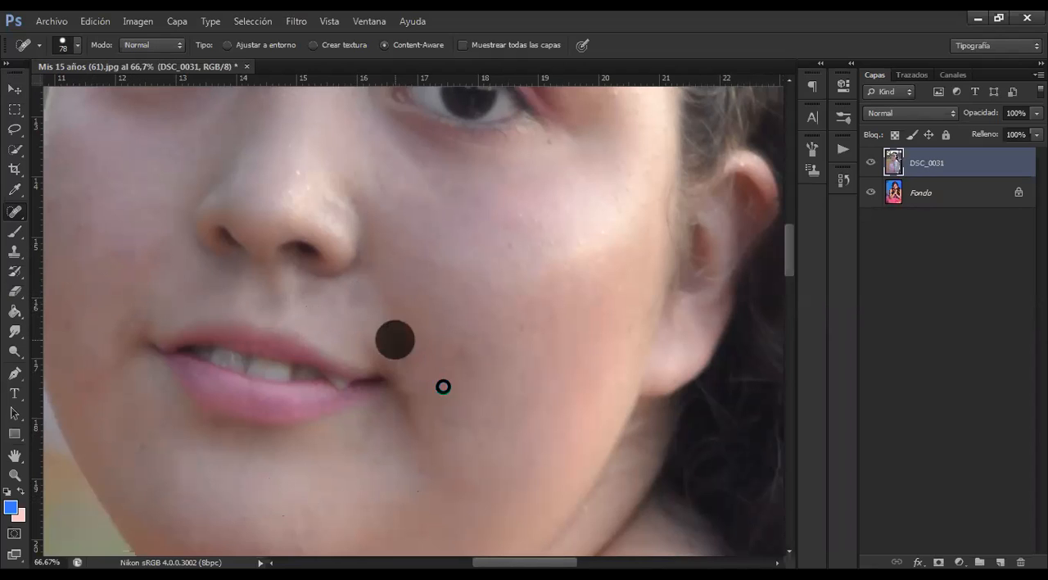
left_click(412, 359)
Remove the shiny specks from the nose and the spots on the skin just beside it
left_click(383, 193)
left_click(382, 175)
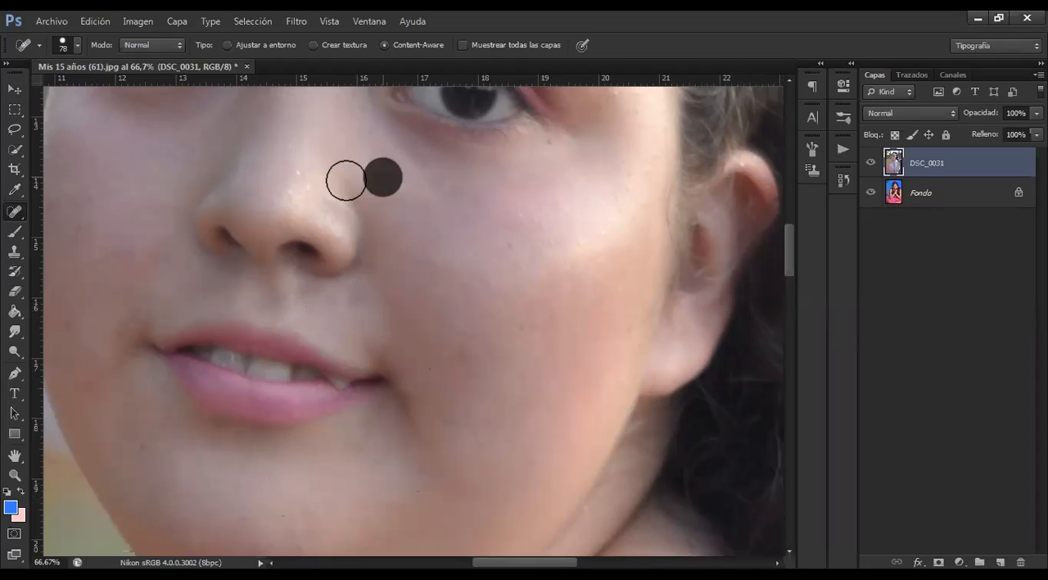
left_click(309, 174)
left_click(289, 180)
left_click(286, 138)
left_click(320, 157)
left_click(328, 160)
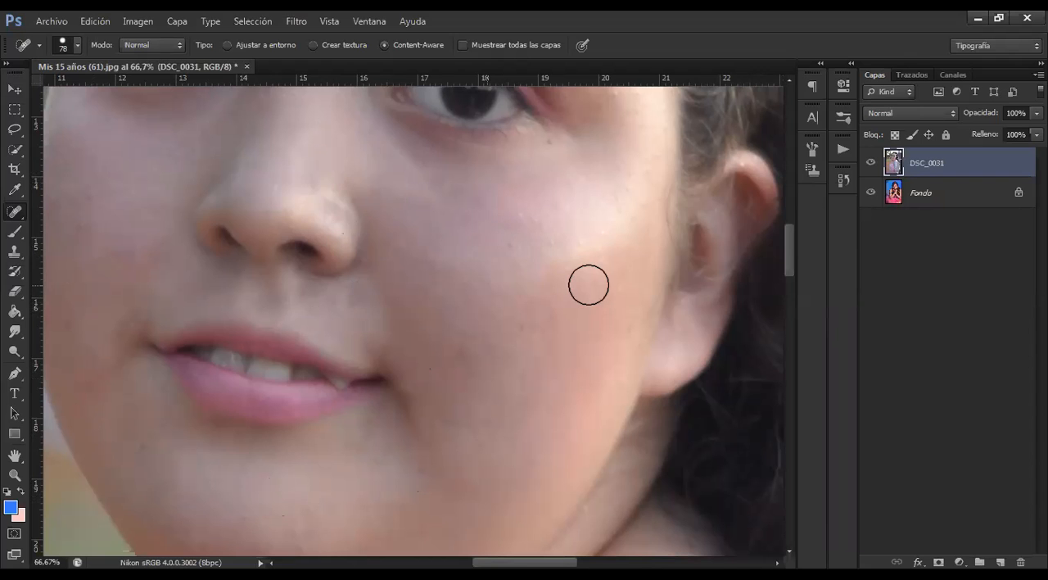
Heal the remaining marks on the cheek, along the jawline and under the chin
key("ctrl+minus")
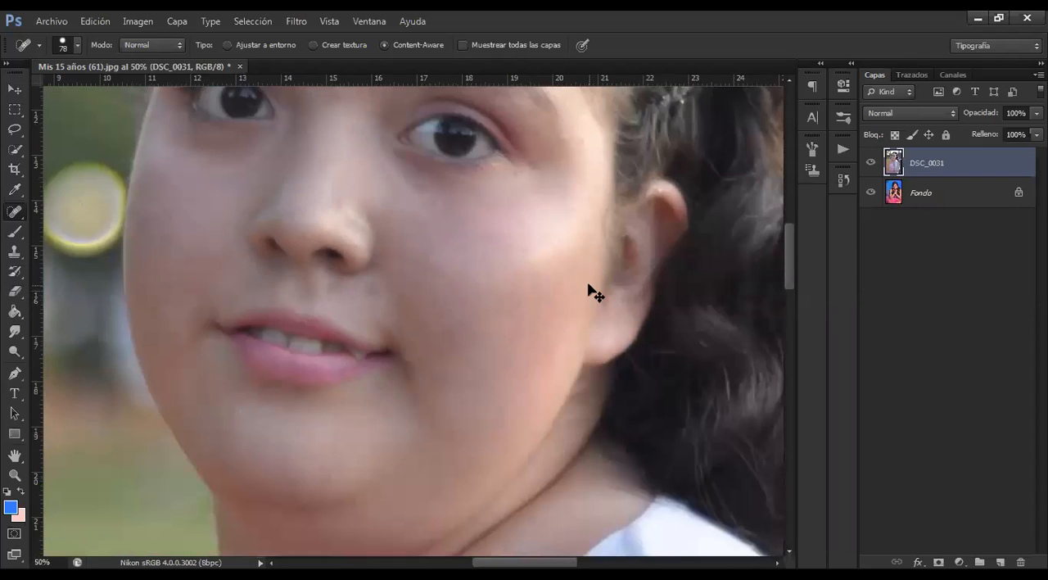
key("ctrl+minus")
left_click(433, 289)
left_click(439, 319)
left_click(428, 372)
left_click(355, 417)
left_click(339, 421)
left_click(333, 421)
left_click(383, 436)
left_click(419, 444)
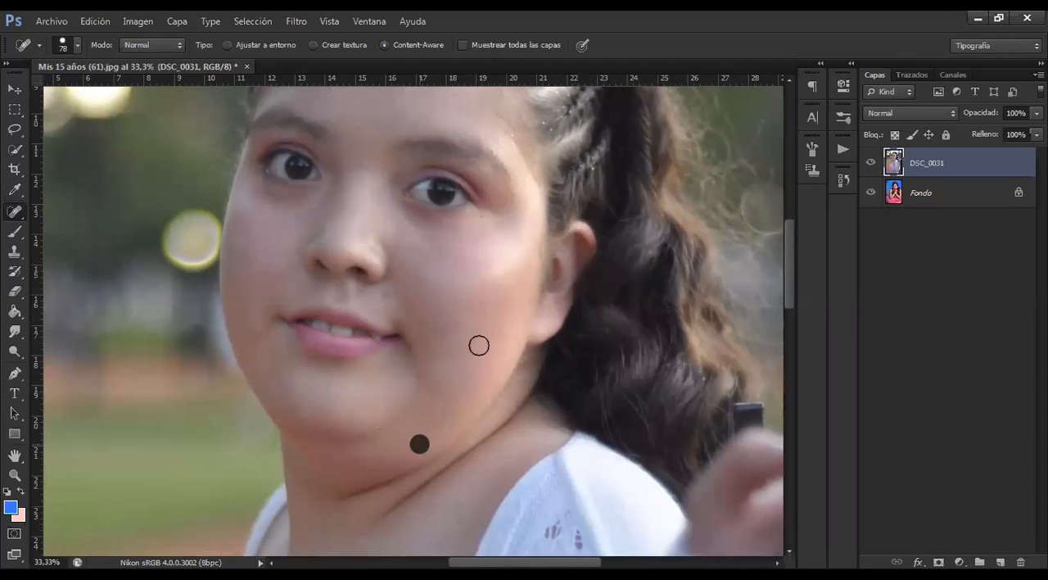
Smooth the skin below the eye nearest the visible ear with three Spot Healing Brush dabs
scroll(448, 301, "up", 1)
left_click(407, 265)
left_click(419, 269)
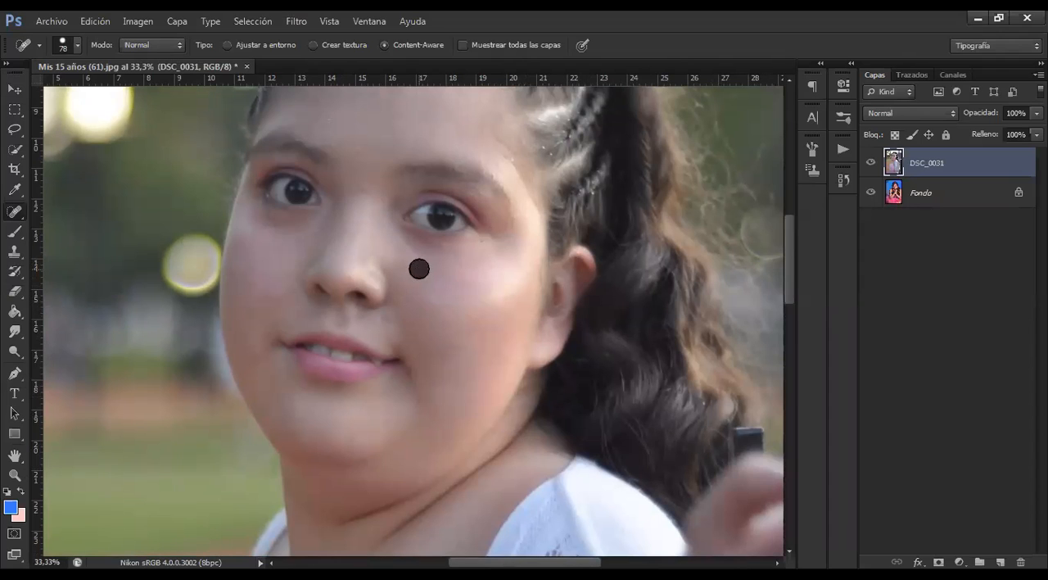
left_click(428, 268)
Heal the blemishes between the eyebrows and across the forehead with the Spot Healing Brush
scroll(466, 347, "up", 2)
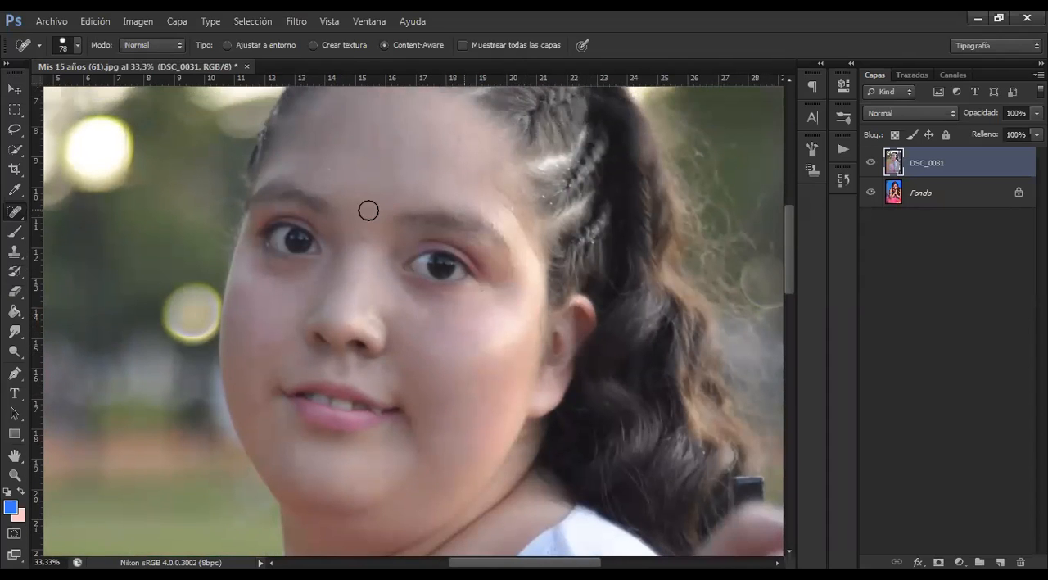
left_click(364, 235)
left_click(392, 180)
left_click(396, 128)
left_click(426, 170)
left_click(400, 163)
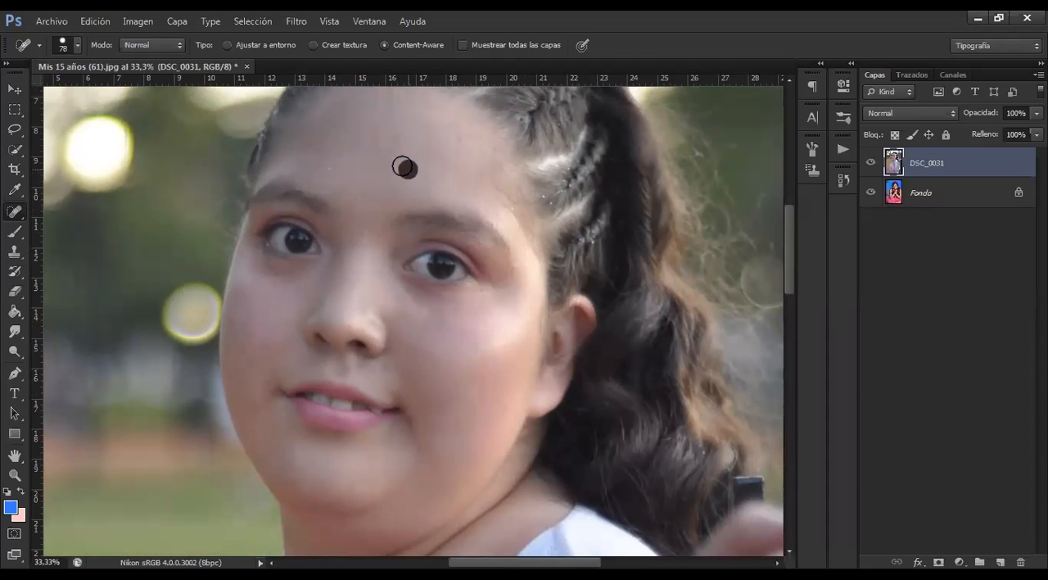
left_click(370, 142)
left_click(388, 154)
left_click(429, 171)
left_click(433, 180)
left_click(446, 184)
left_click(467, 192)
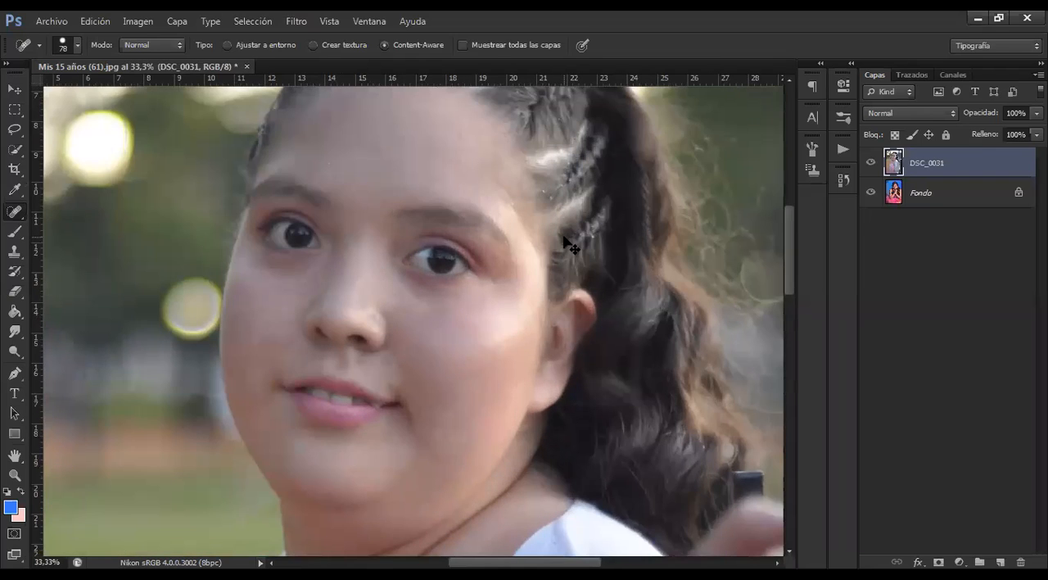
Examine the retouched skin of the face up close and in the full photo
key("ctrl+minus")
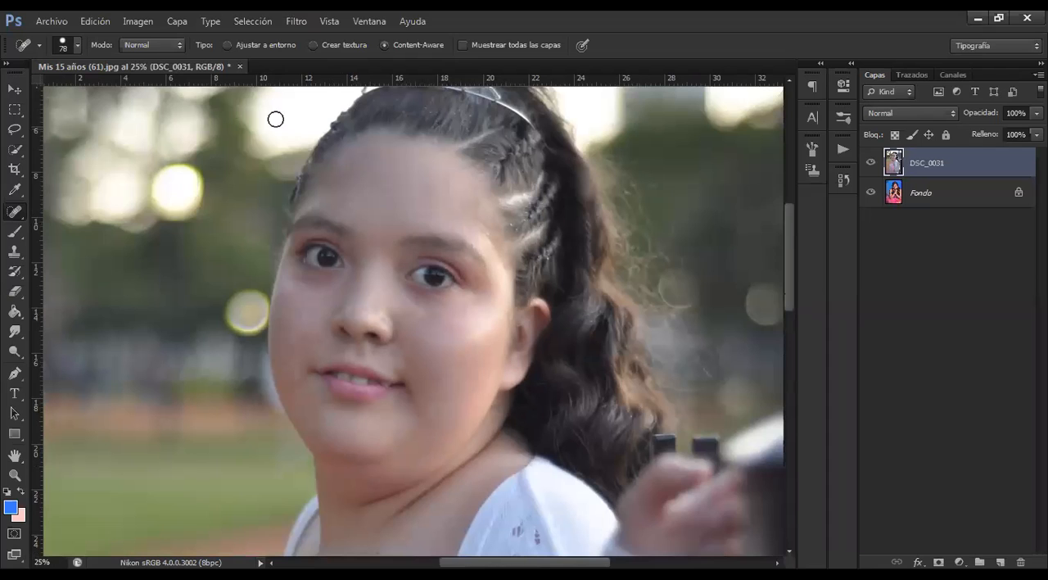
key("v")
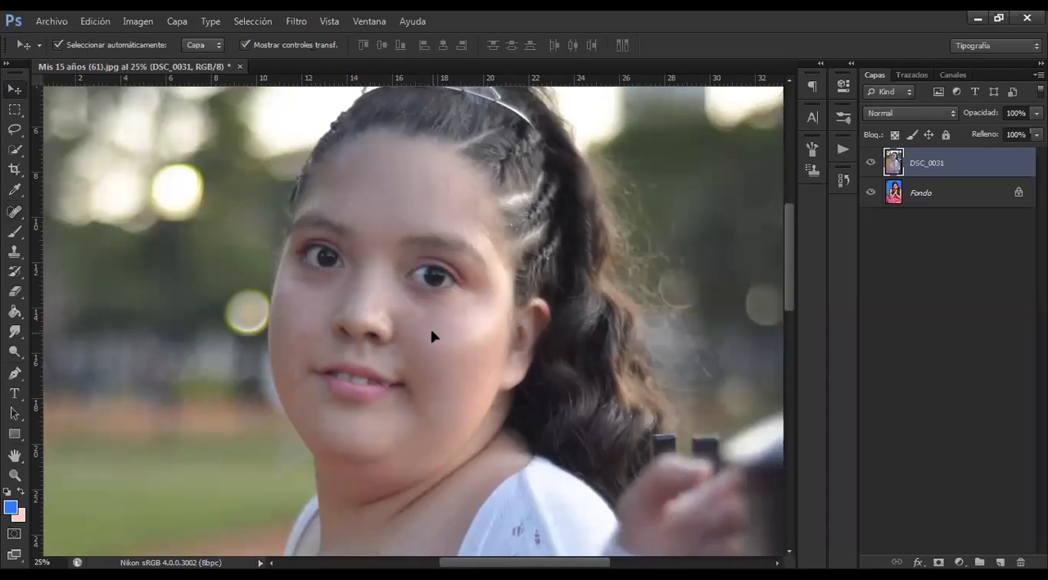
left_click_drag(434, 336, 429, 315)
key("ctrl+plus")
key("ctrl+plus")
key("ctrl+plus")
key("ctrl+plus")
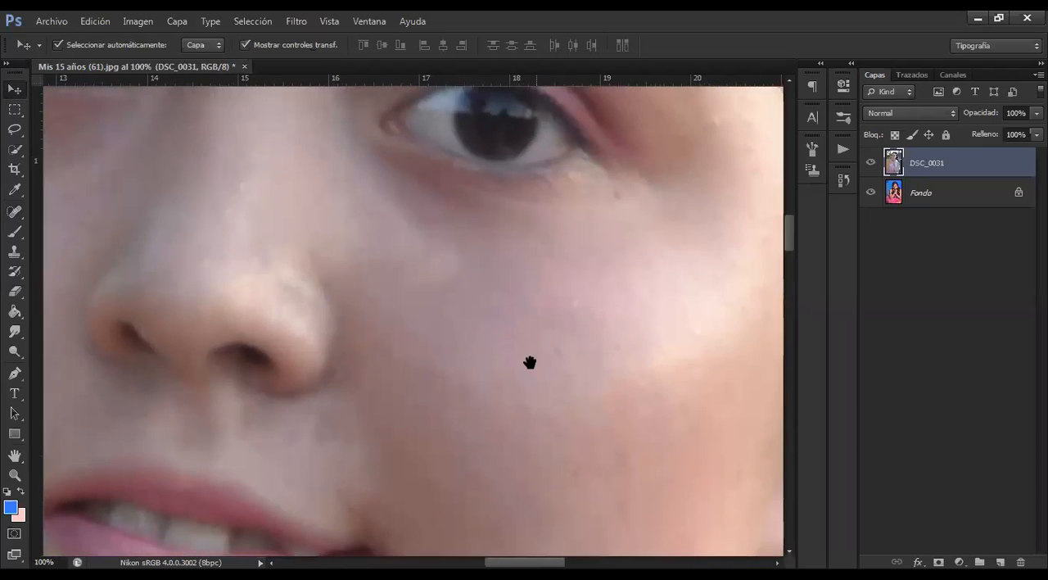
left_click_drag(530, 362, 588, 396)
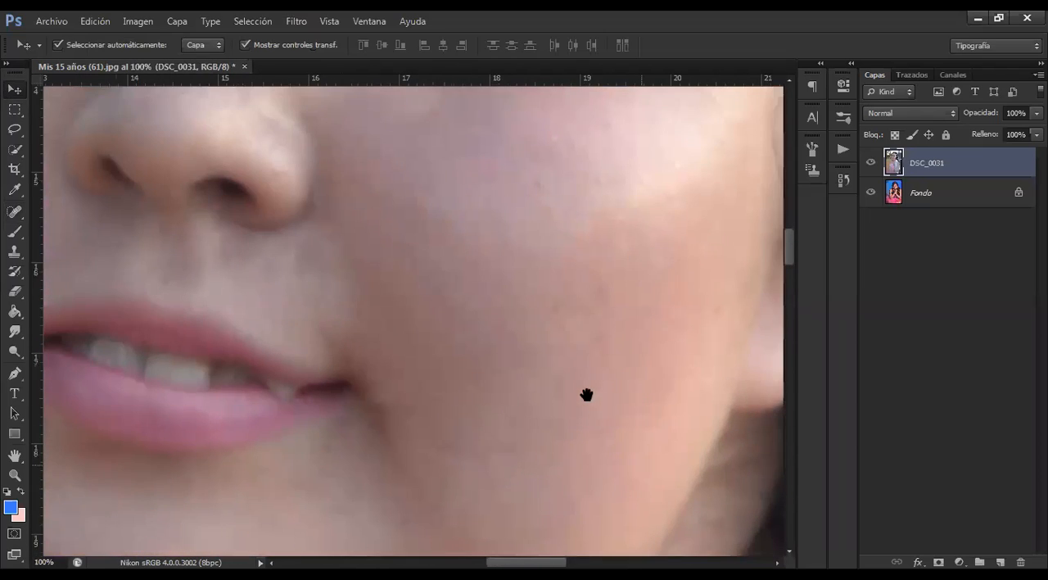
left_click_drag(497, 377, 456, 365)
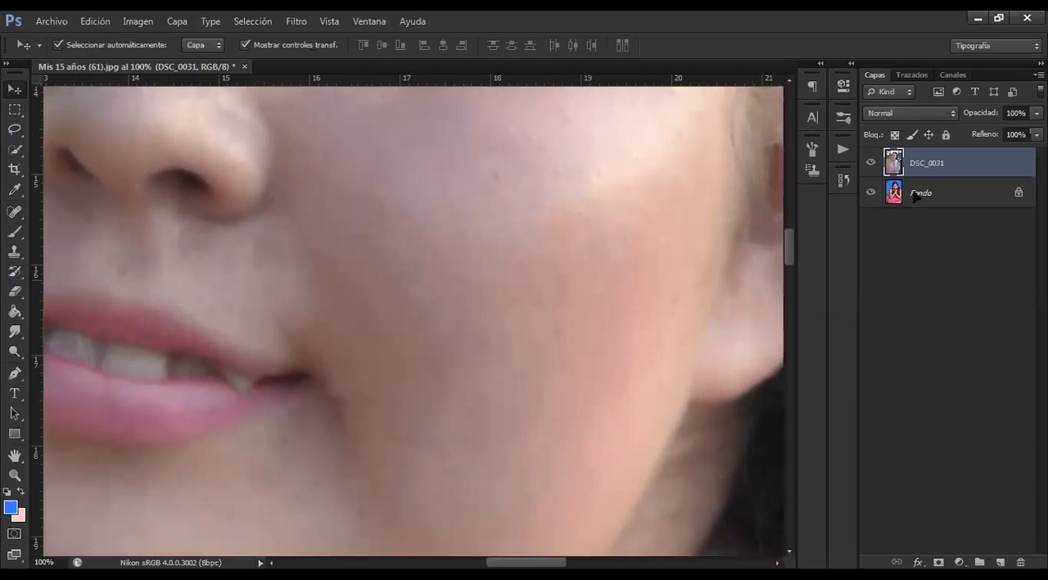
scroll(517, 213, "up", 2)
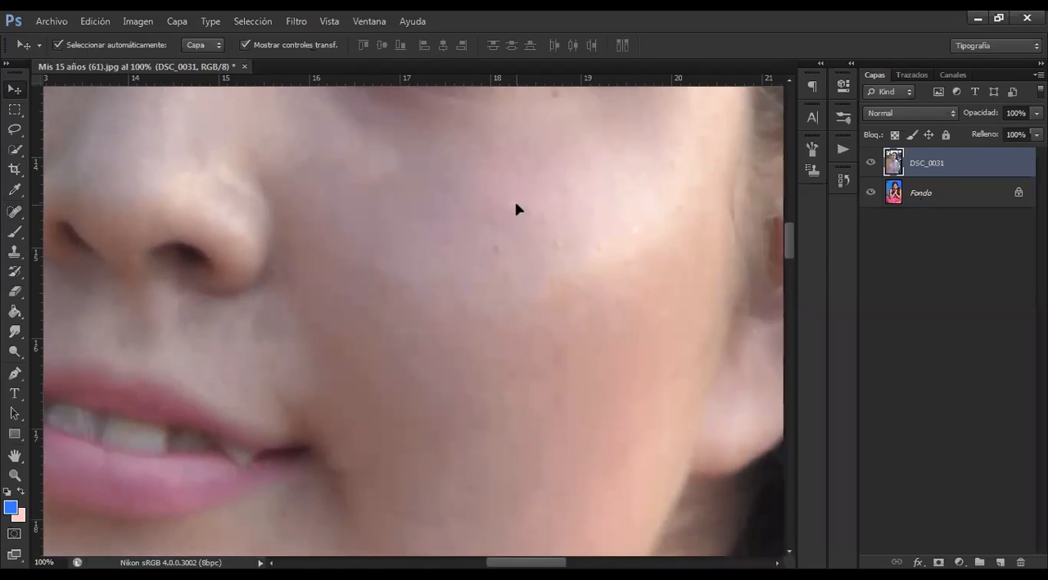
key("ctrl+minus")
key("ctrl+minus")
key("ctrl+minus")
key("ctrl+minus")
key("ctrl+minus")
key("ctrl+minus")
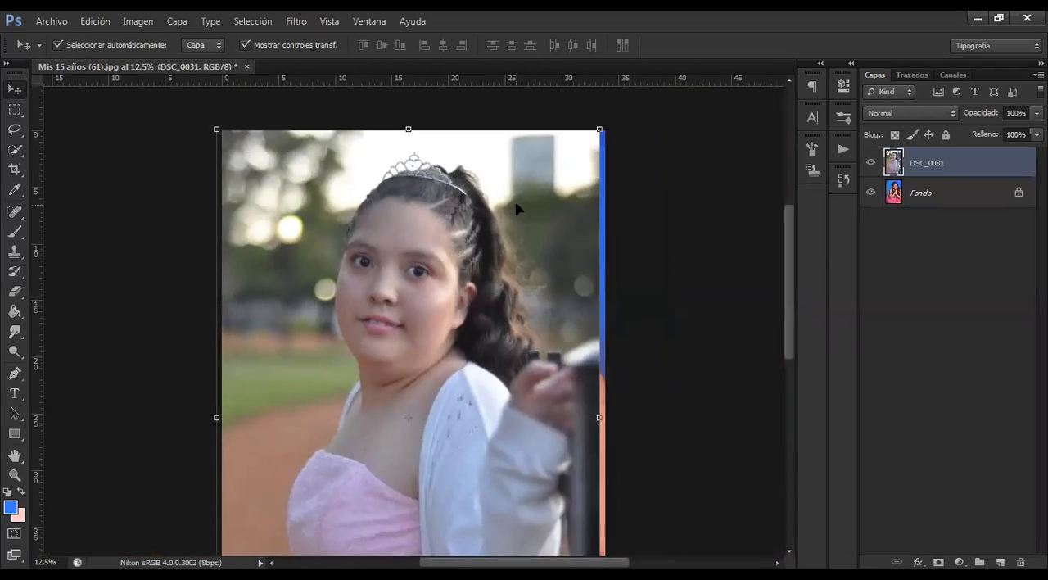
key("ctrl+minus")
left_click(51, 21)
key("Escape")
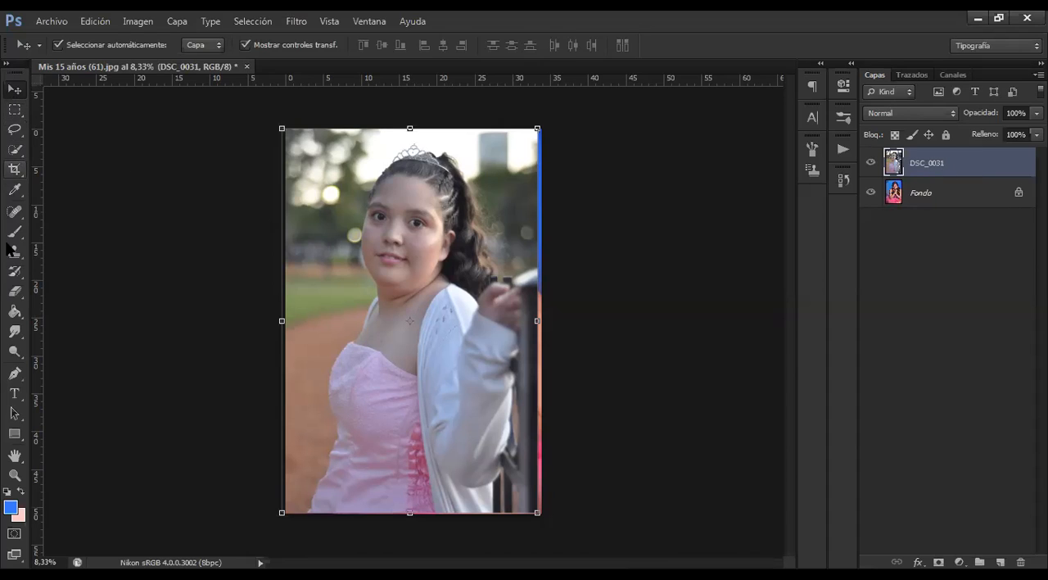
left_click(15, 212)
left_click(15, 213)
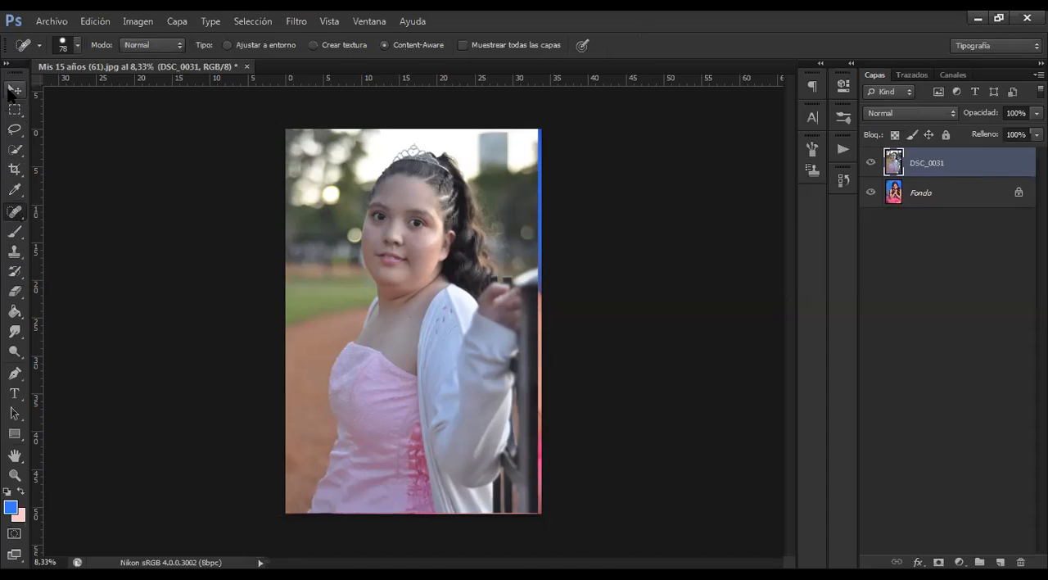
left_click(10, 88)
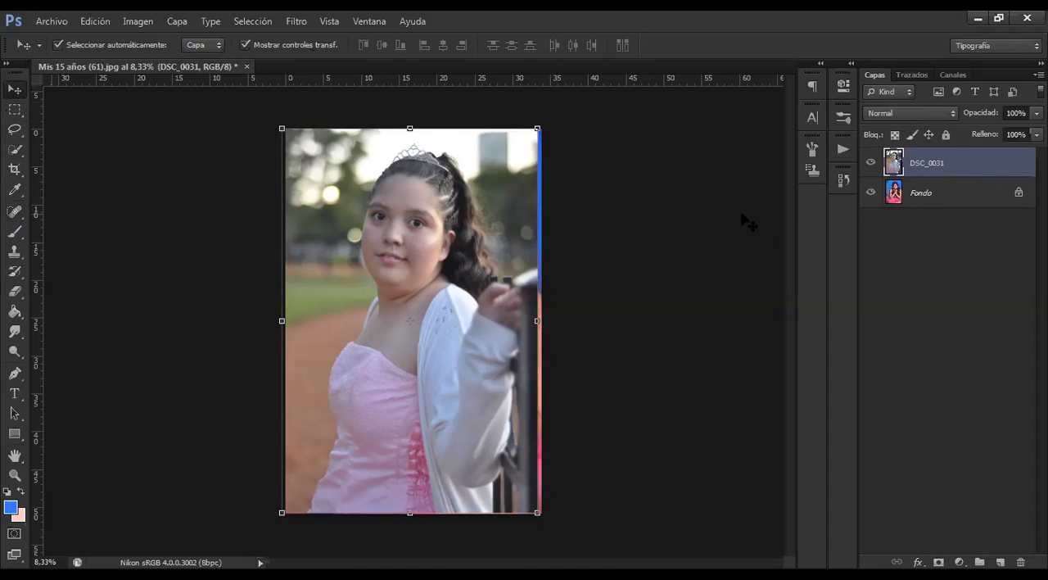
Delete the retouched DSC_0031 layer, leaving only the Fondo layer in the document
key("ctrl+plus")
key("ctrl+plus")
key("ctrl+plus")
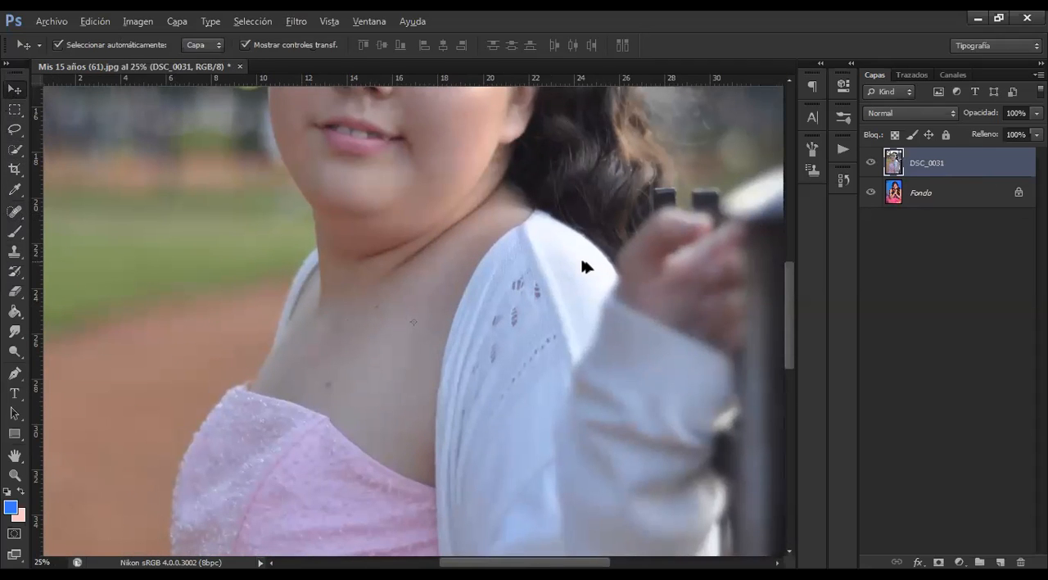
scroll(580, 257, "up", 4)
key("ctrl+plus")
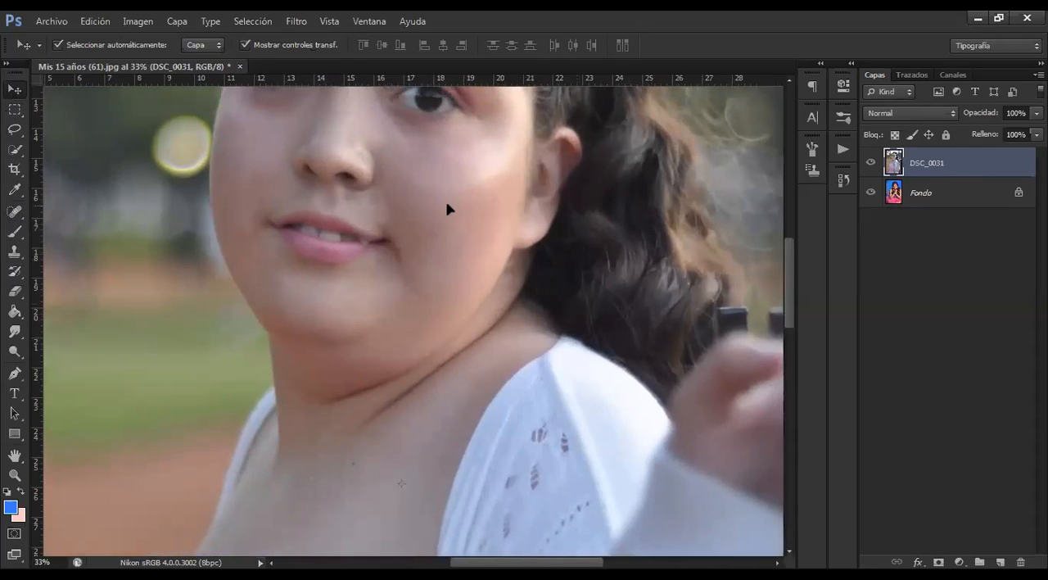
scroll(447, 207, "up", 3)
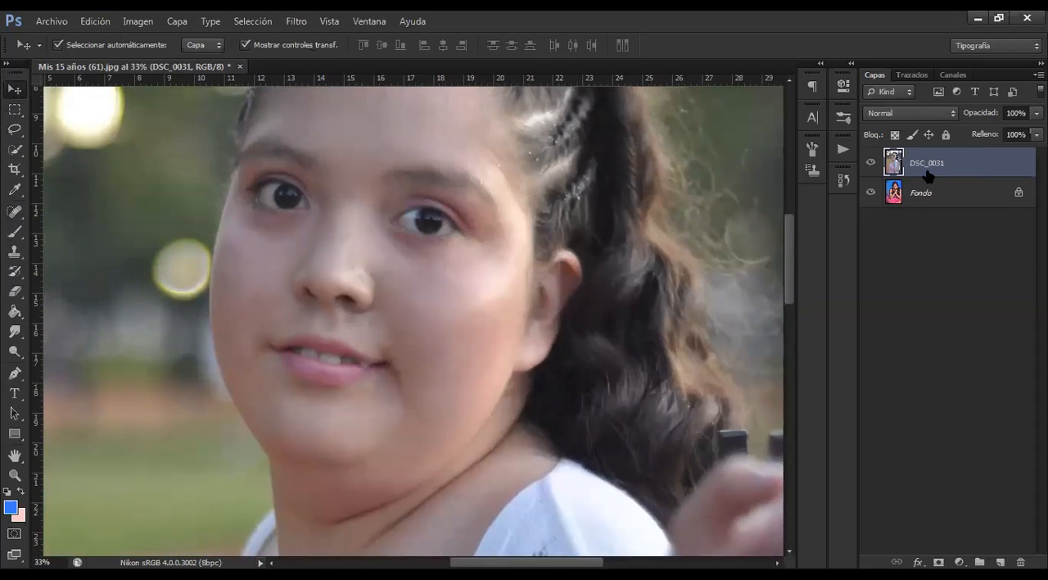
key("Delete")
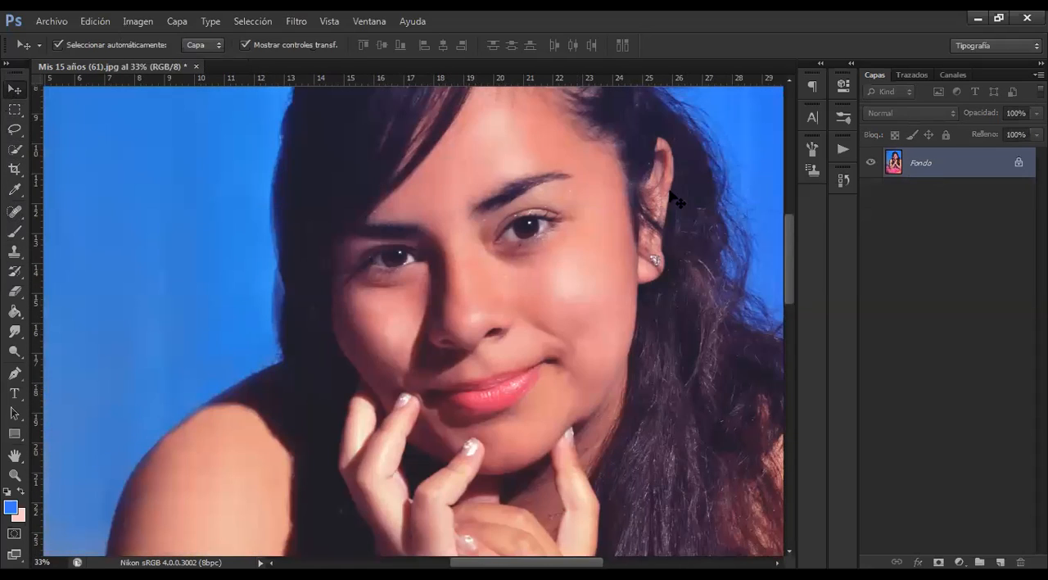
Using the Healing Brush, sample clean forehead skin as the source and heal the glitter specks between the eyebrow tail and temple
left_click(15, 213)
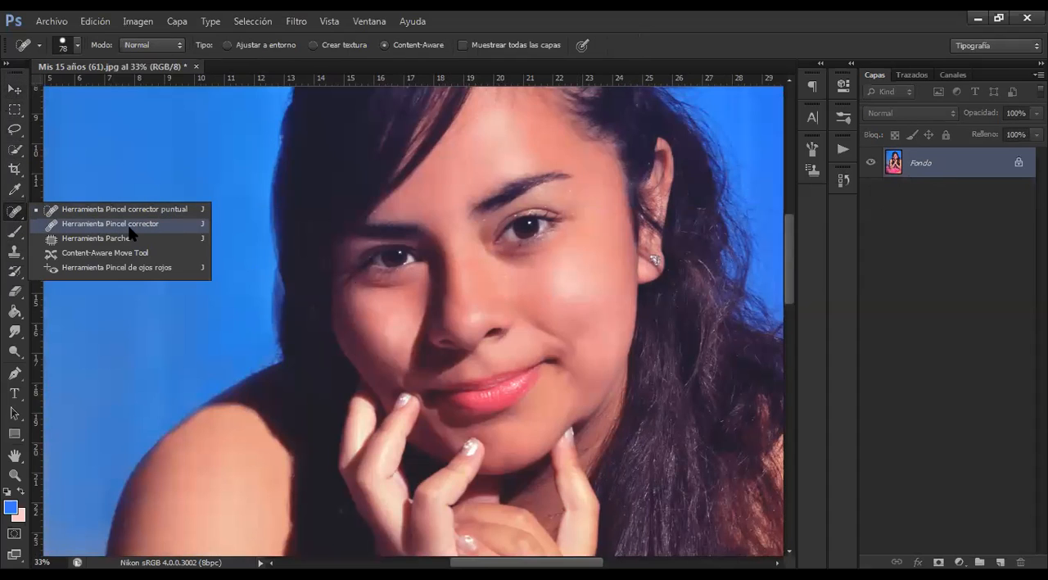
left_click(129, 230)
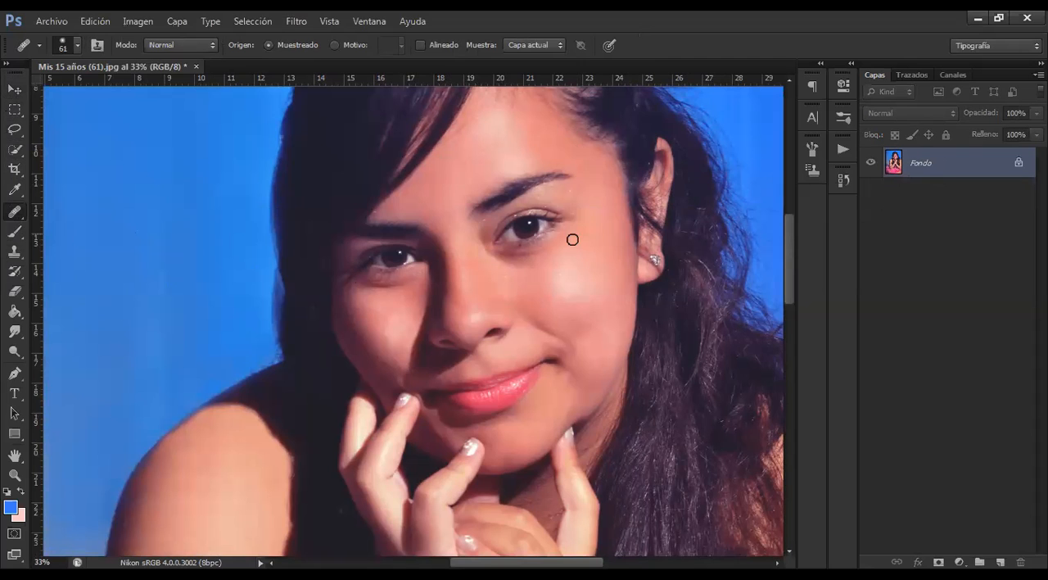
key("ctrl+plus")
key("ctrl+plus")
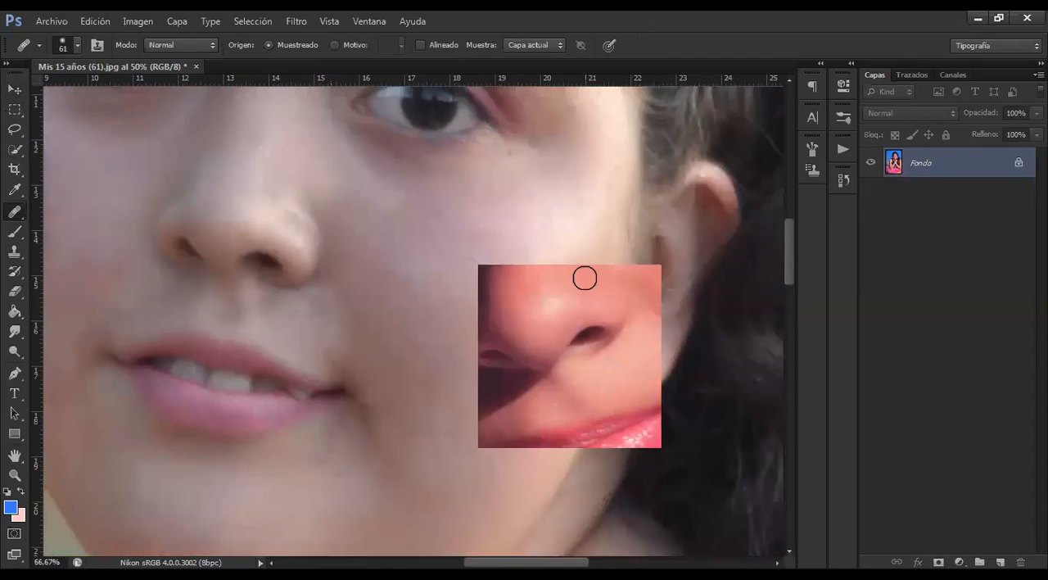
mouse_move(557, 260)
left_mouse_down()
mouse_move(559, 272)
mouse_move(384, 320)
mouse_move(354, 343)
left_mouse_up()
left_click_drag(566, 268, 538, 295)
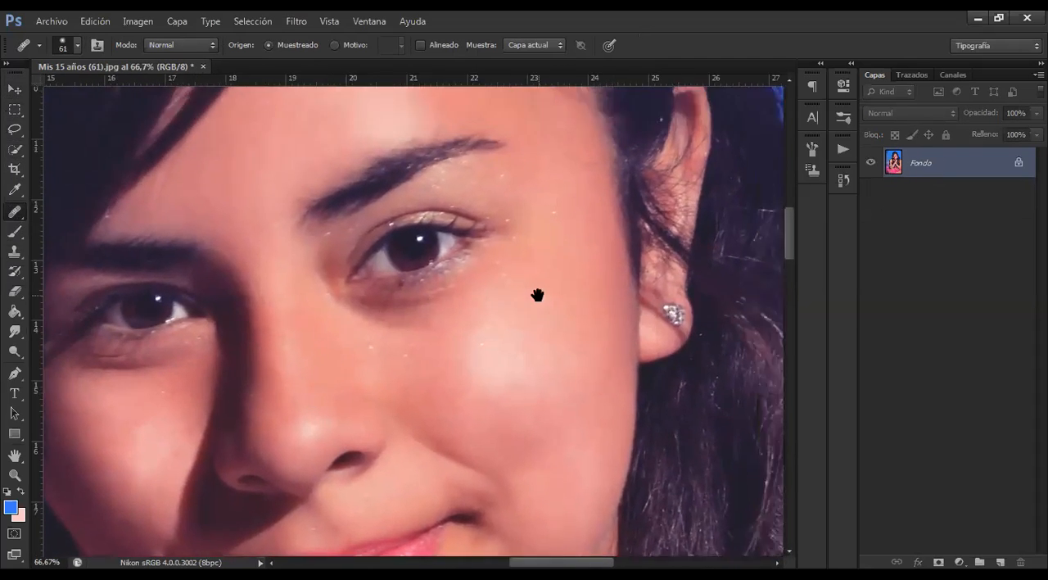
scroll(564, 258, "up", 3)
key("ctrl+plus")
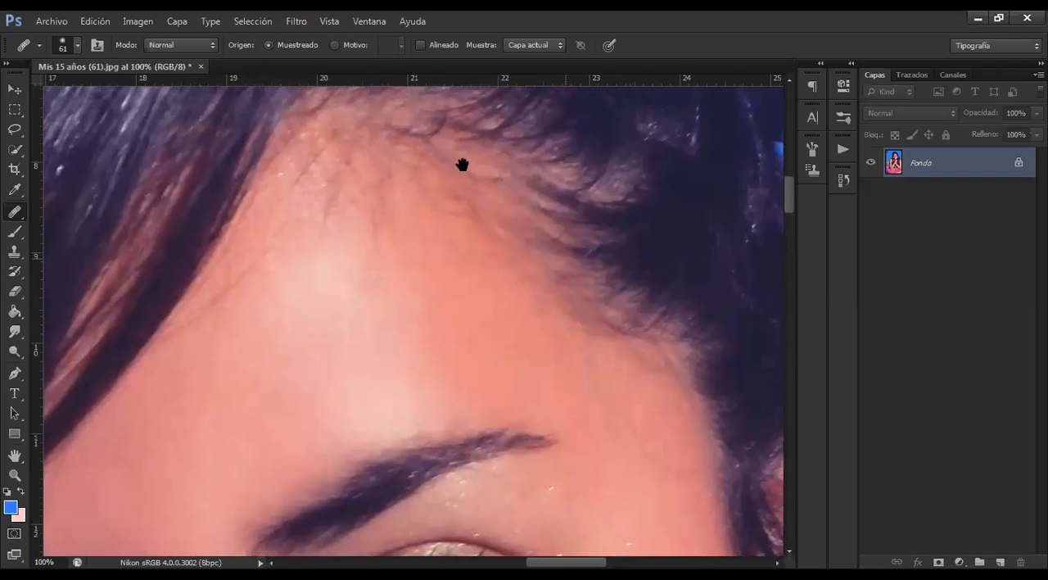
scroll(463, 164, "down", 5)
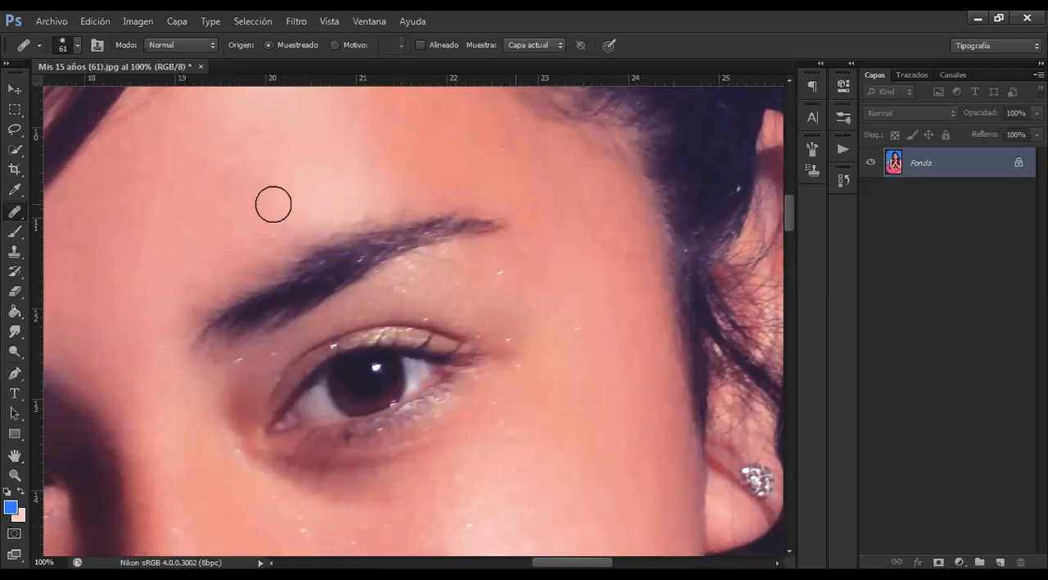
left_click(498, 272)
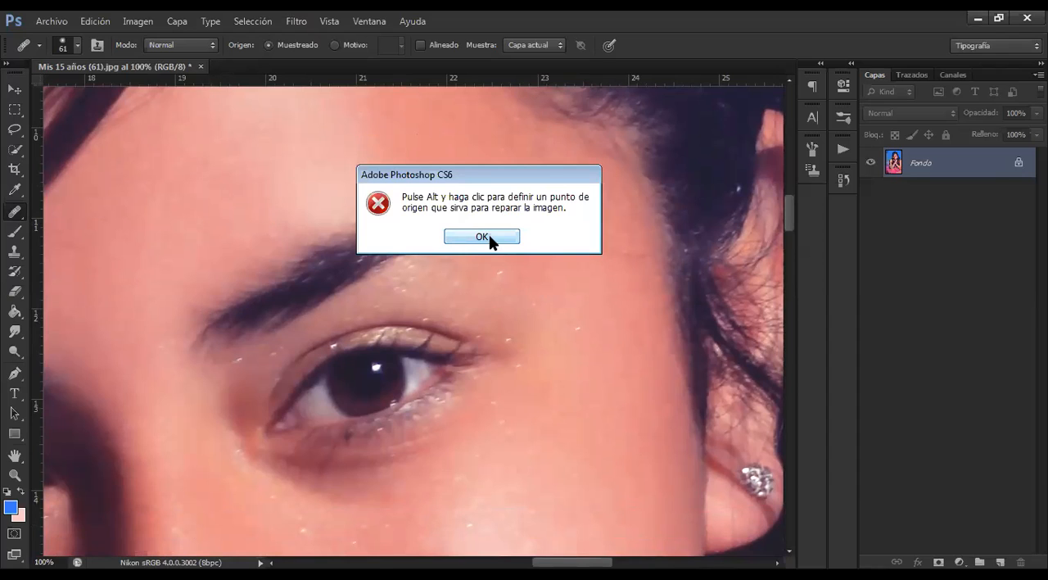
left_click(490, 238)
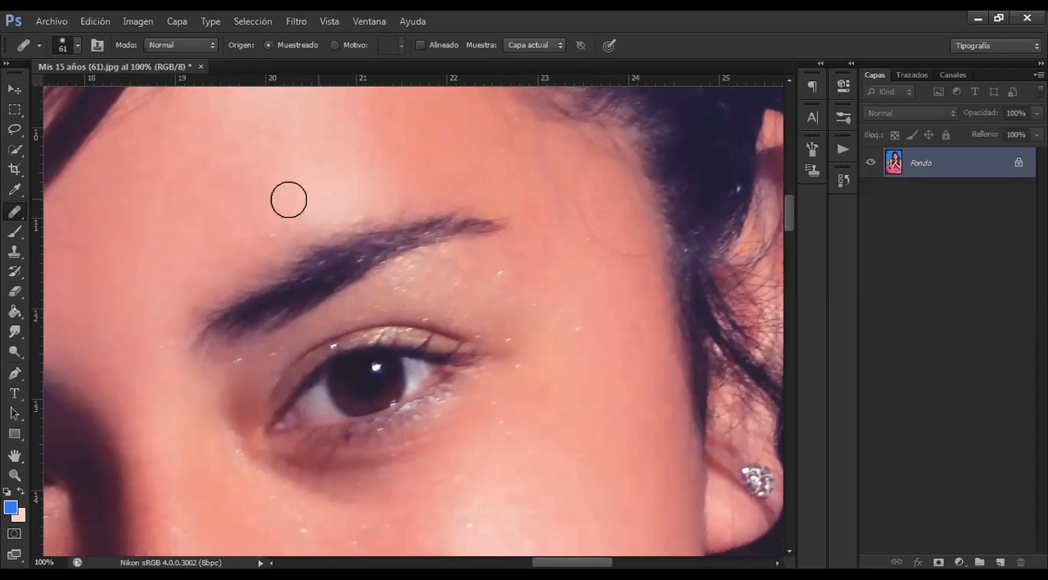
left_click(222, 199, "alt")
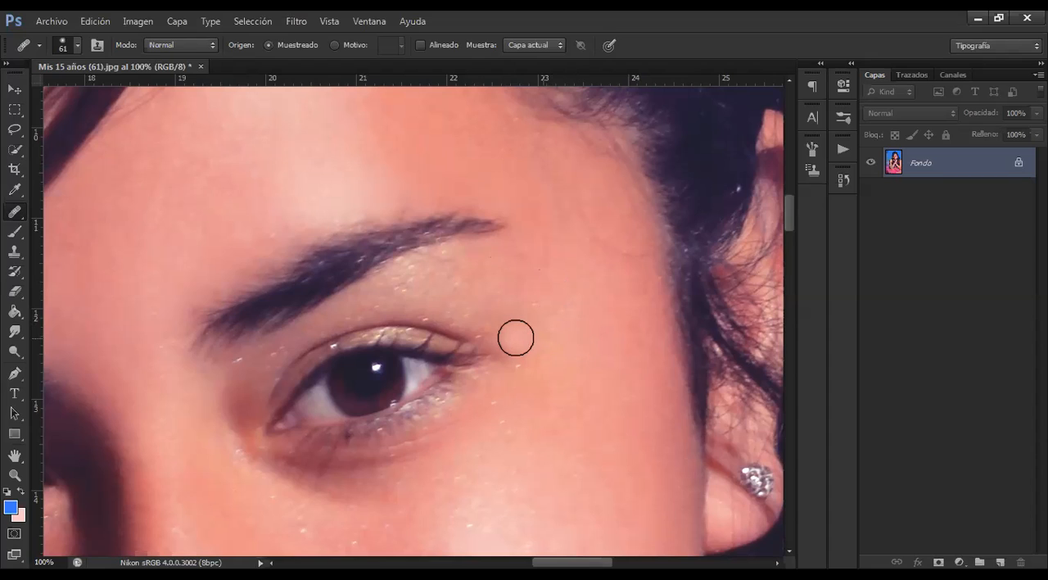
left_click(552, 311)
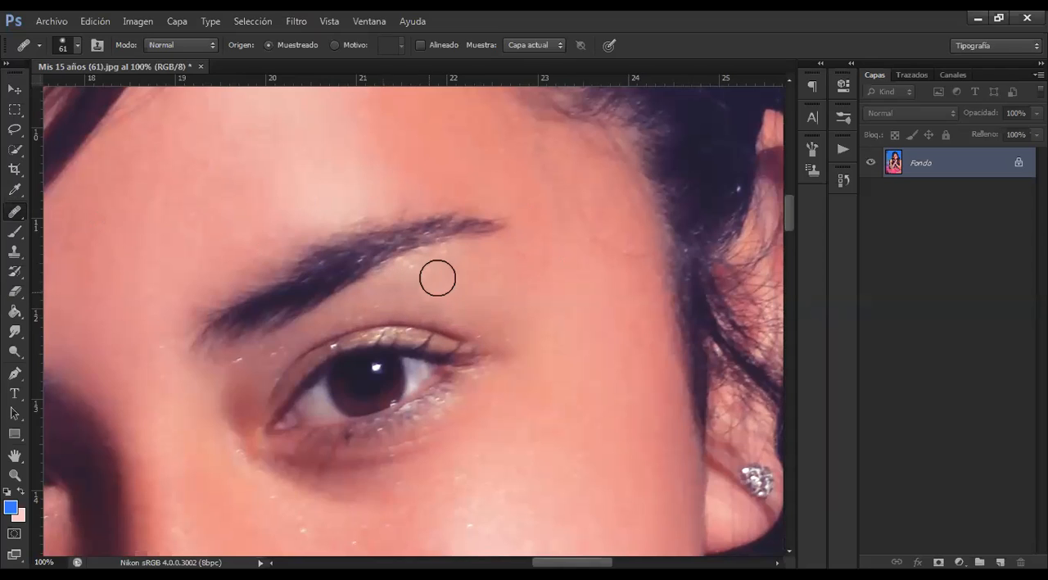
Heal the glitter specks on the upper eyelid below the eyebrow with the Healing Brush
left_click_drag(451, 268, 427, 270)
left_click(345, 312)
left_click(629, 280)
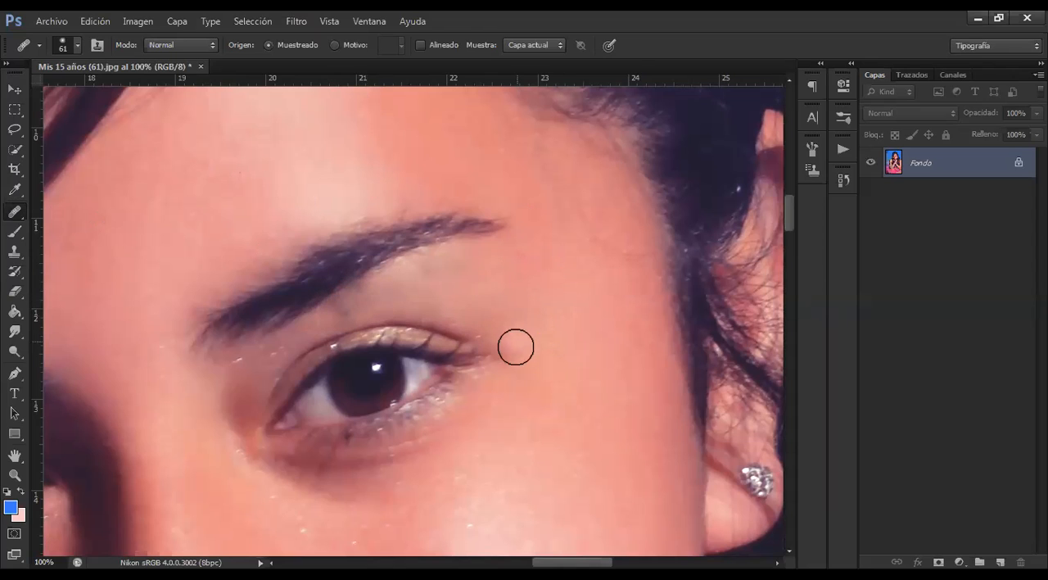
left_click(371, 346)
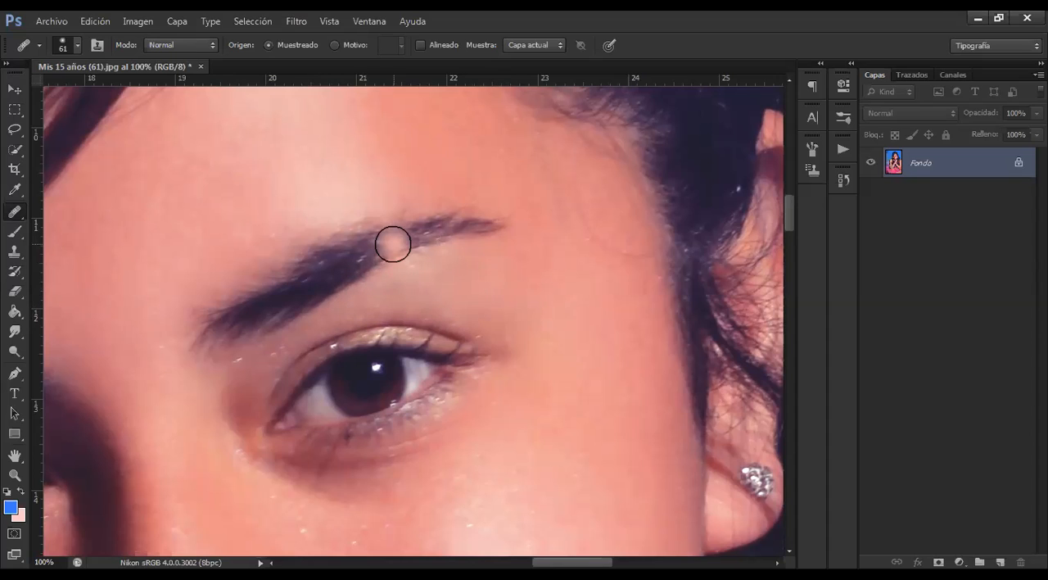
Try the Healing Brush over two parts of the eyebrow with skin as the source, undoing each stroke
left_click_drag(400, 232, 395, 239)
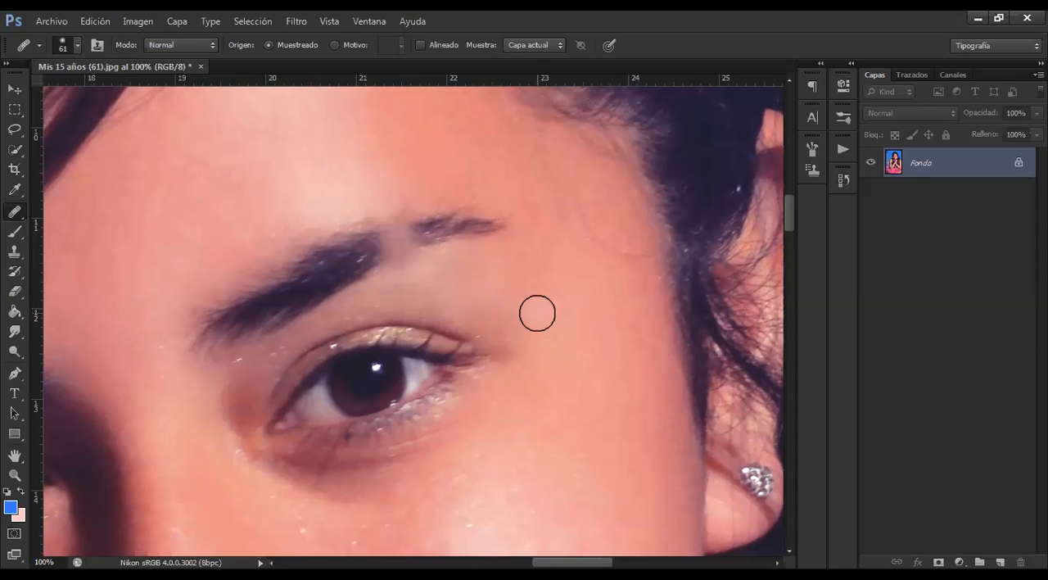
key("ctrl+z")
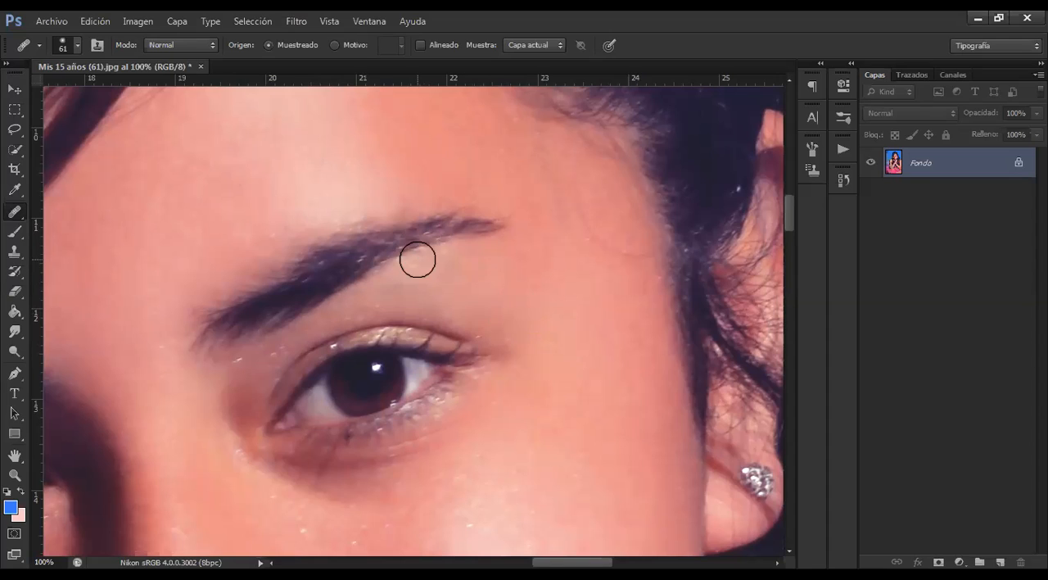
left_click(313, 258)
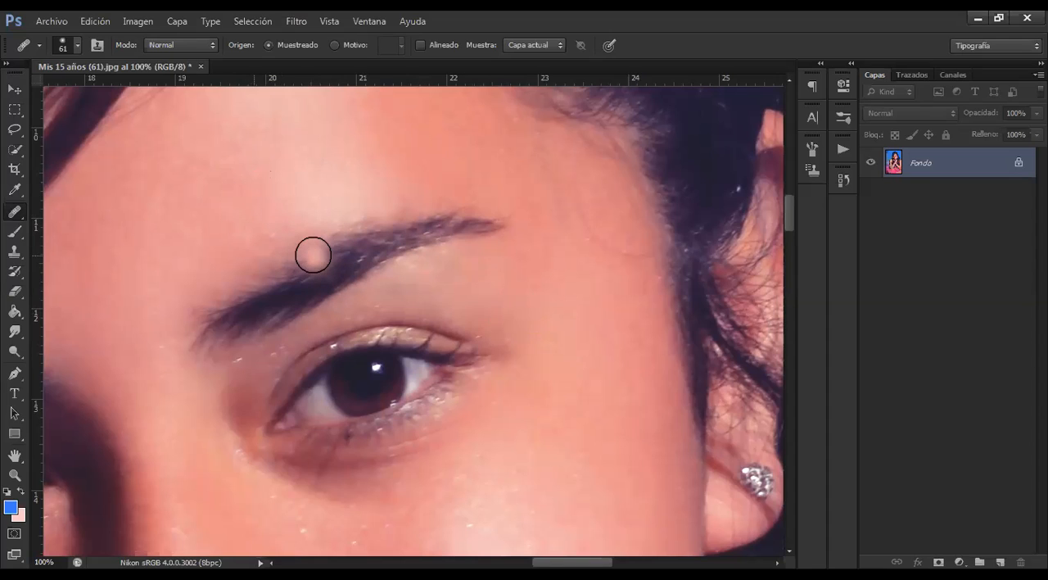
key("ctrl+z")
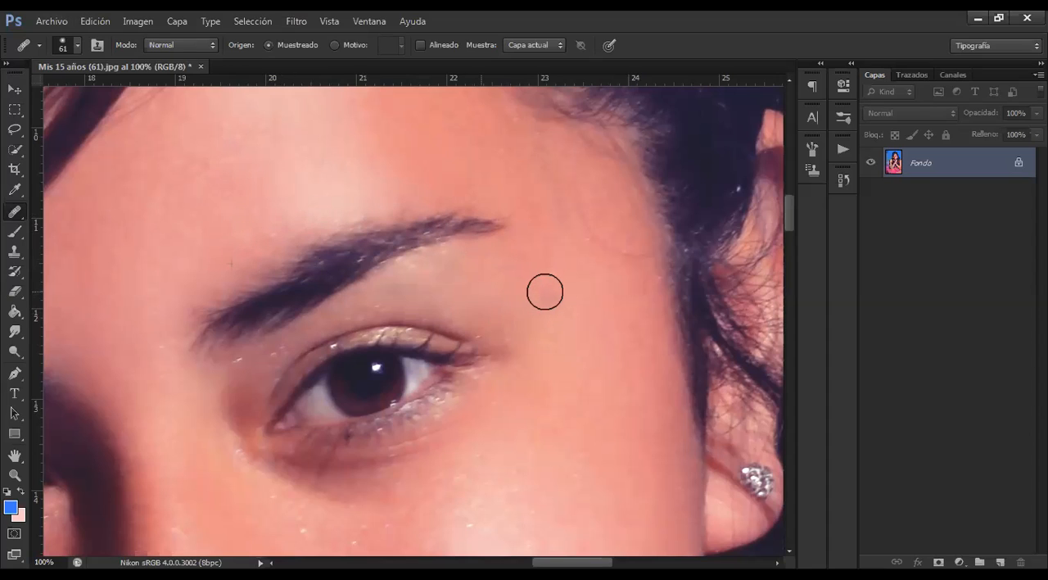
Try painting eyebrow texture onto the temple with the Healing Brush, and undo the result
mouse_move(563, 294)
left_mouse_down()
mouse_move(639, 297)
mouse_move(655, 335)
left_mouse_up()
left_click(352, 270)
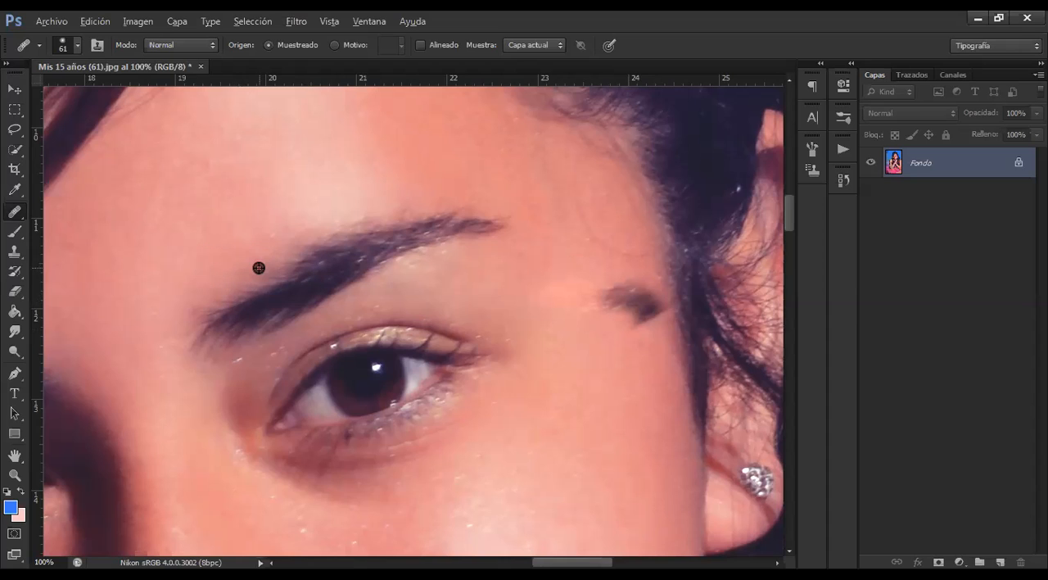
key("ctrl+alt+z")
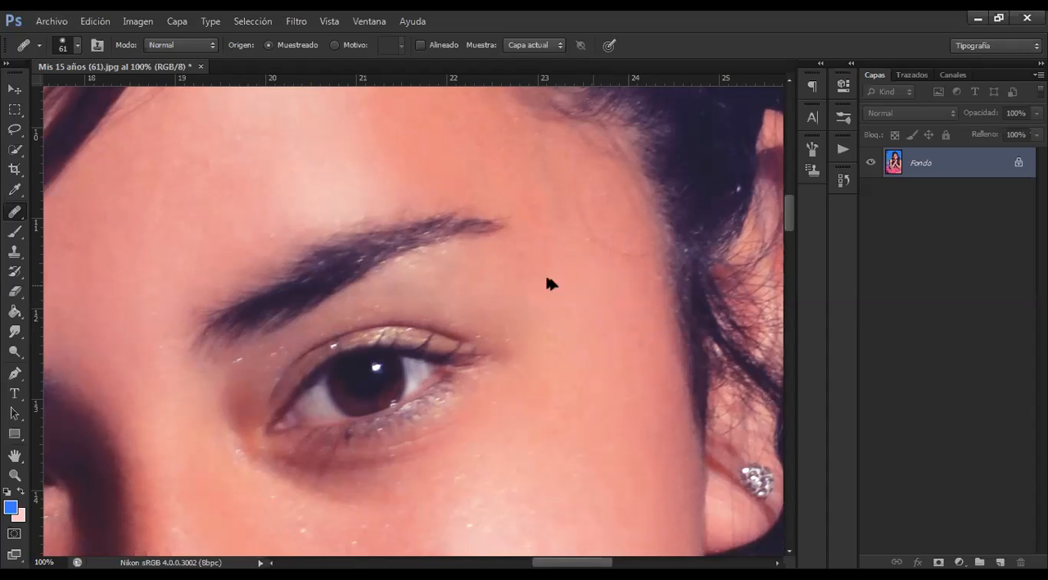
Resample clean skin and heal the remaining specks at the outer eye corner, under the eye and on the cheek
left_click(226, 156, "alt")
left_click(487, 326)
left_click(537, 461)
left_click(442, 447)
left_click(406, 484)
left_click_drag(400, 457, 414, 463)
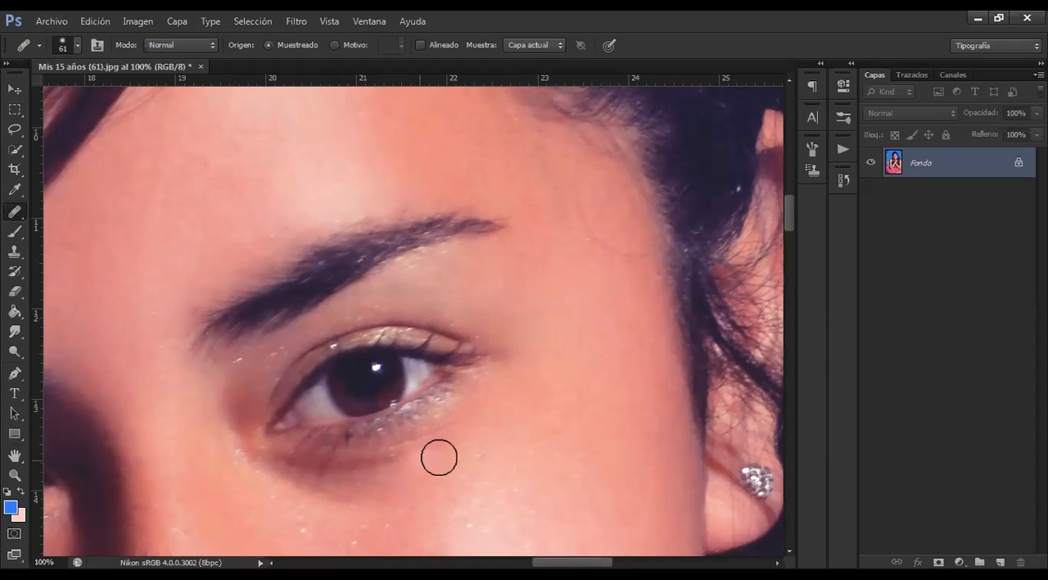
left_click(473, 354)
Examine the healed portrait as a whole photo
key("ctrl+minus")
key("ctrl+minus")
key("ctrl+minus")
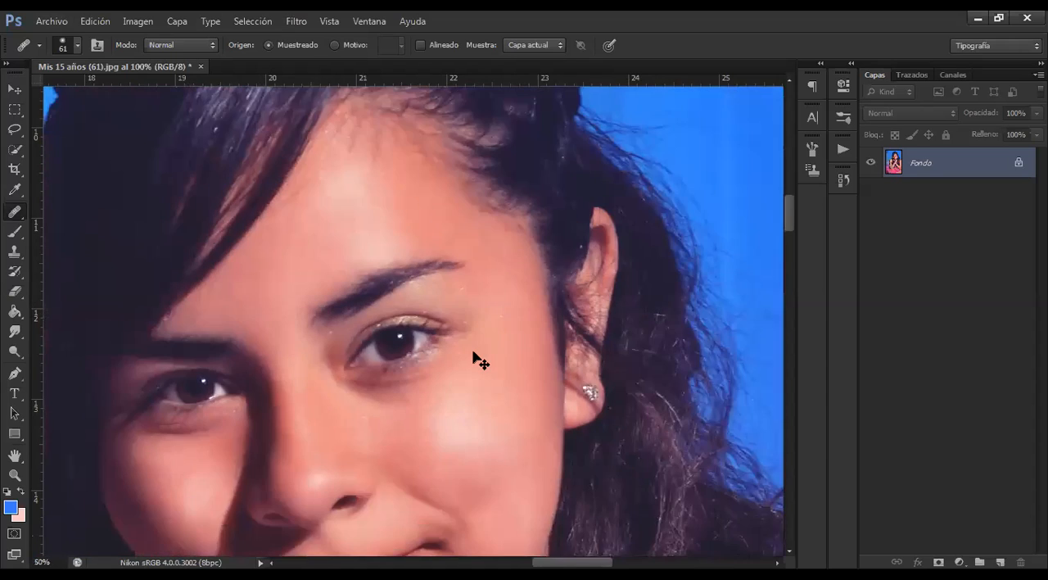
key("ctrl+minus")
key("ctrl+minus")
key("ctrl+minus")
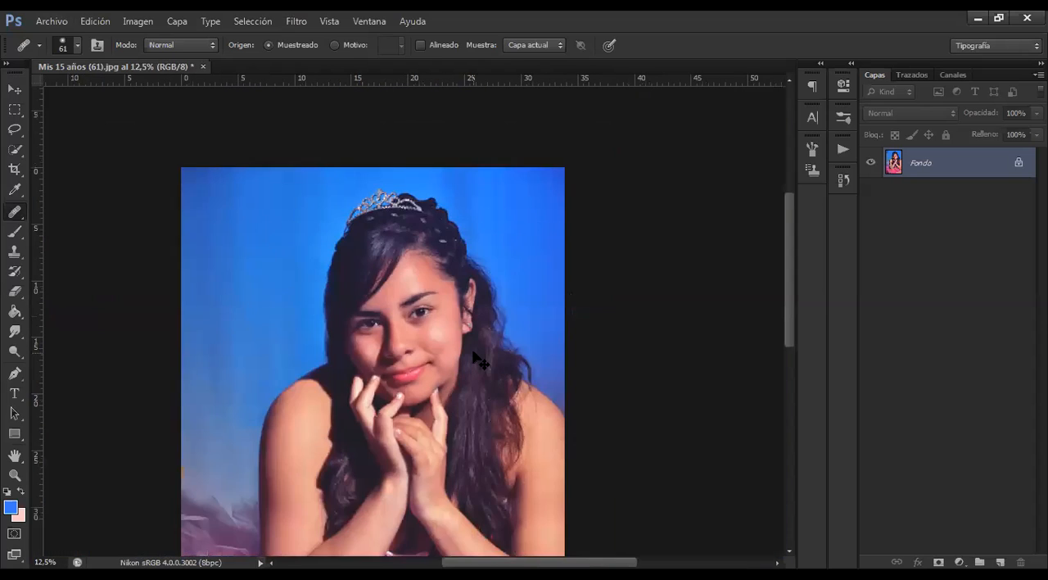
key("ctrl+minus")
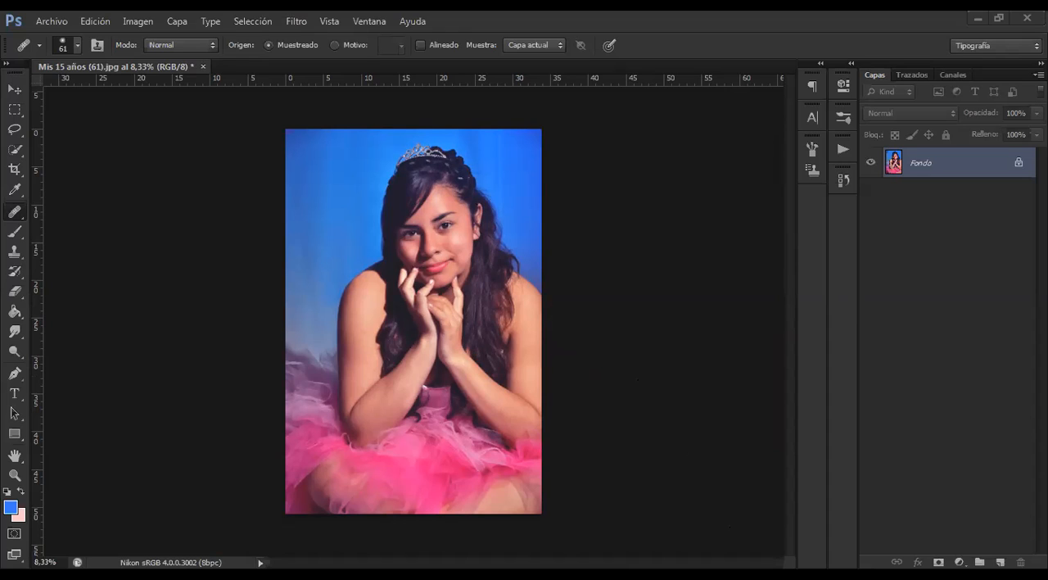
Duplicate the Fondo layer and undo the duplication
left_click(13, 90)
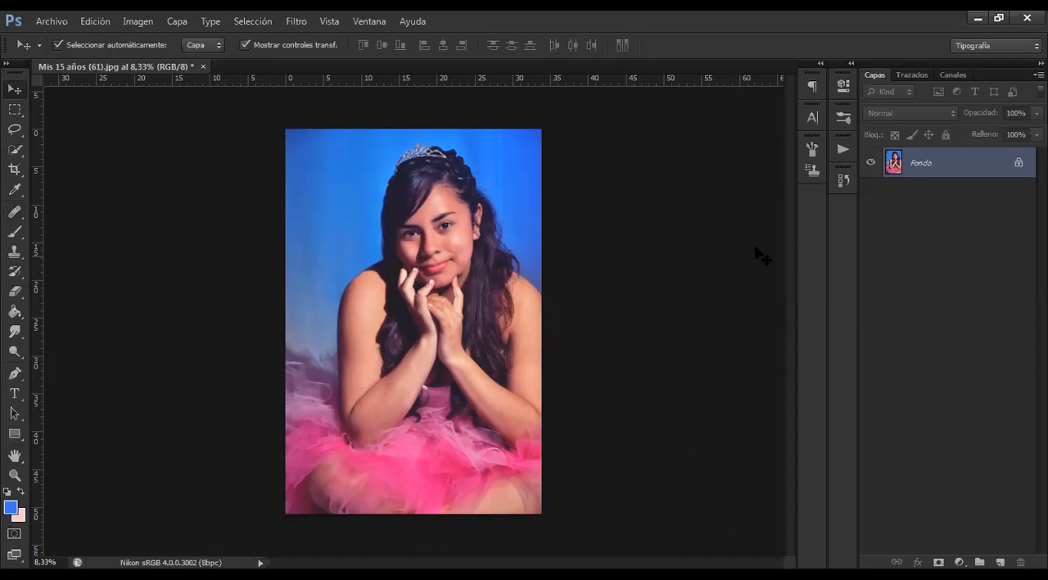
left_click_drag(957, 170, 1000, 562)
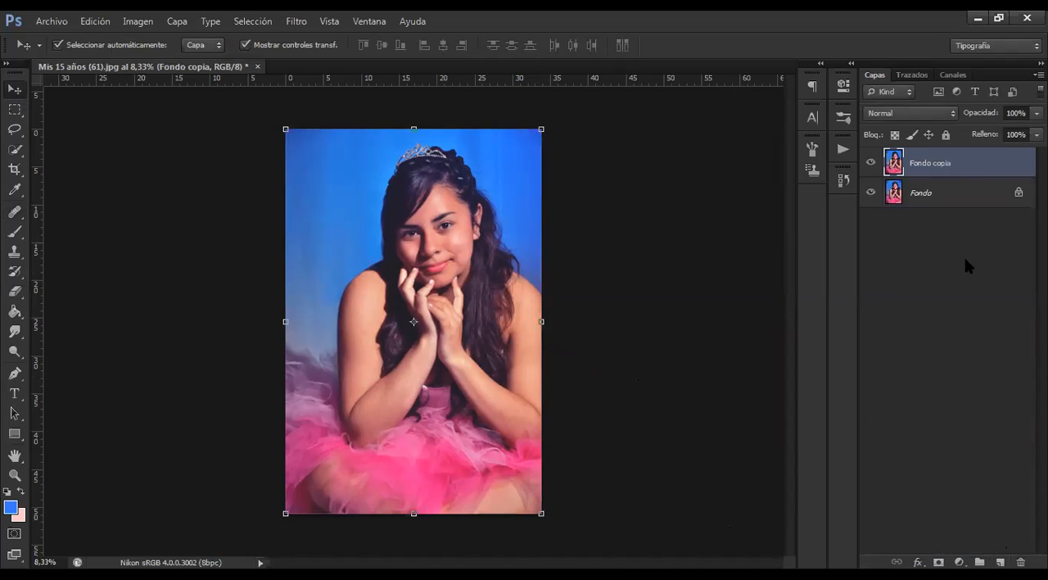
key("ctrl+z")
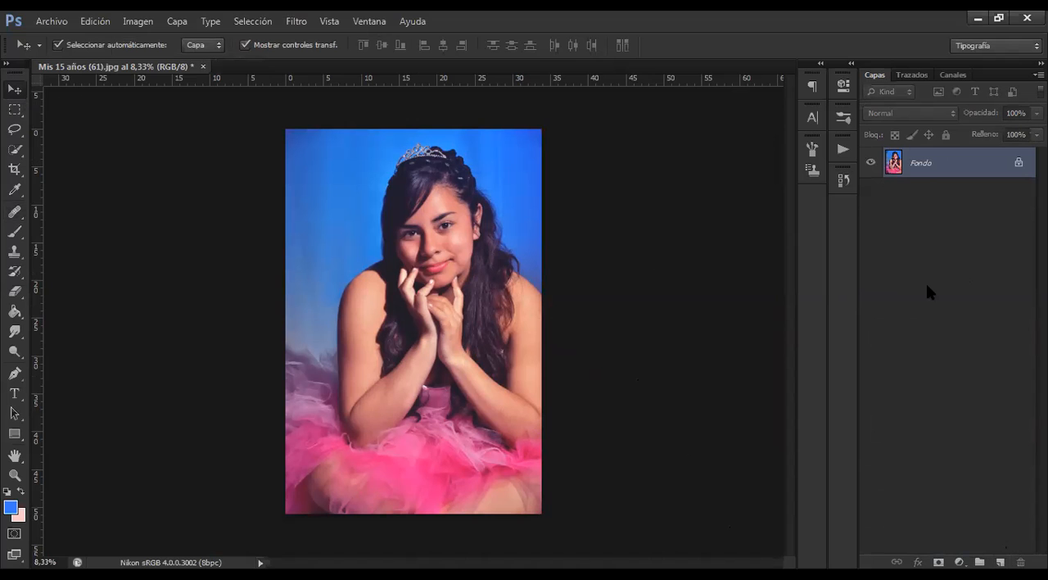
Examine the hands and healed face up close, and review the Healing Brush strokes in the document history
key("ctrl+plus")
key("ctrl+plus")
key("ctrl+plus")
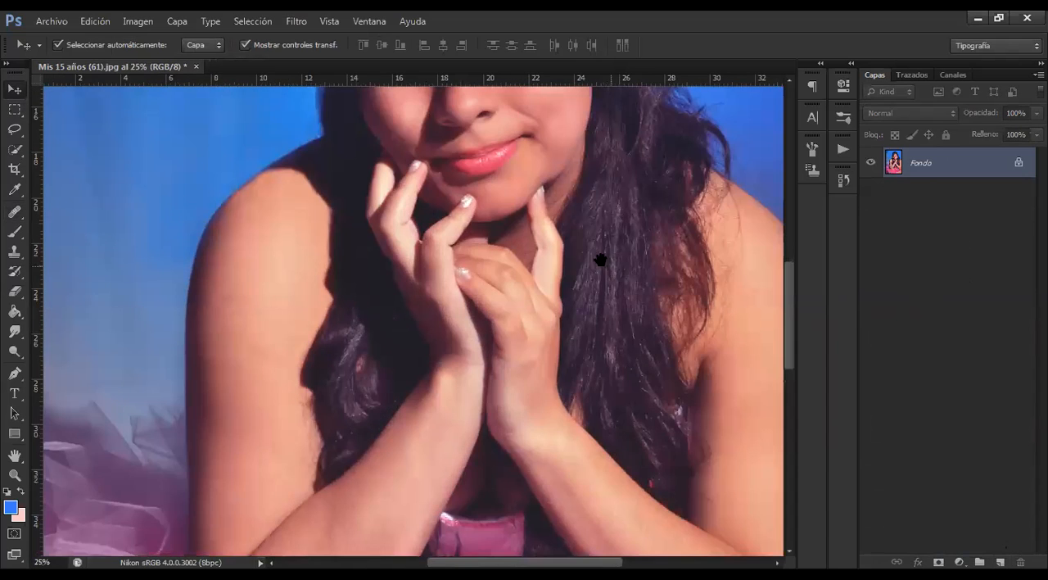
key("ctrl+plus")
left_click_drag(601, 260, 567, 488)
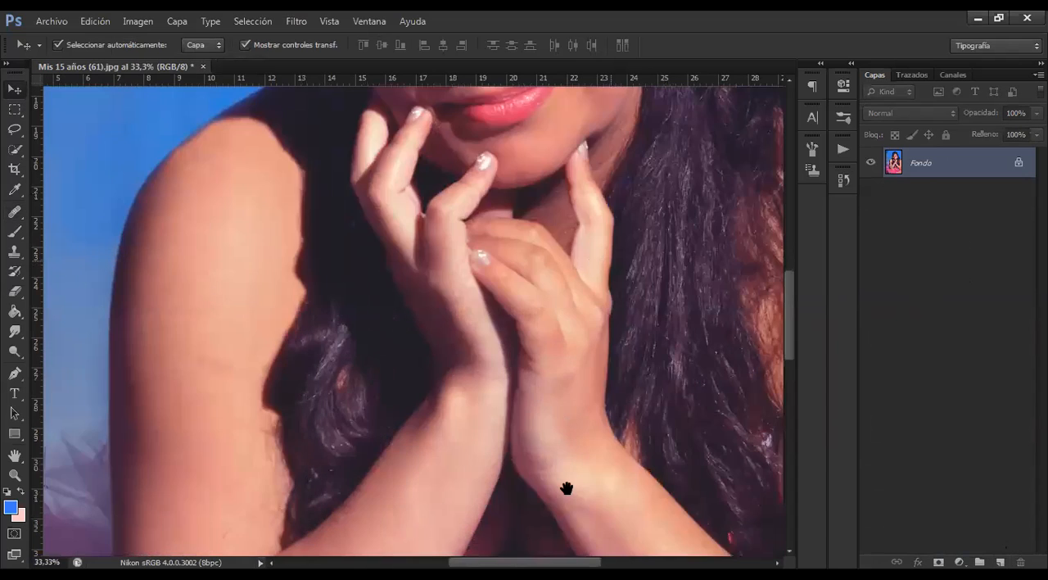
key("ctrl+plus")
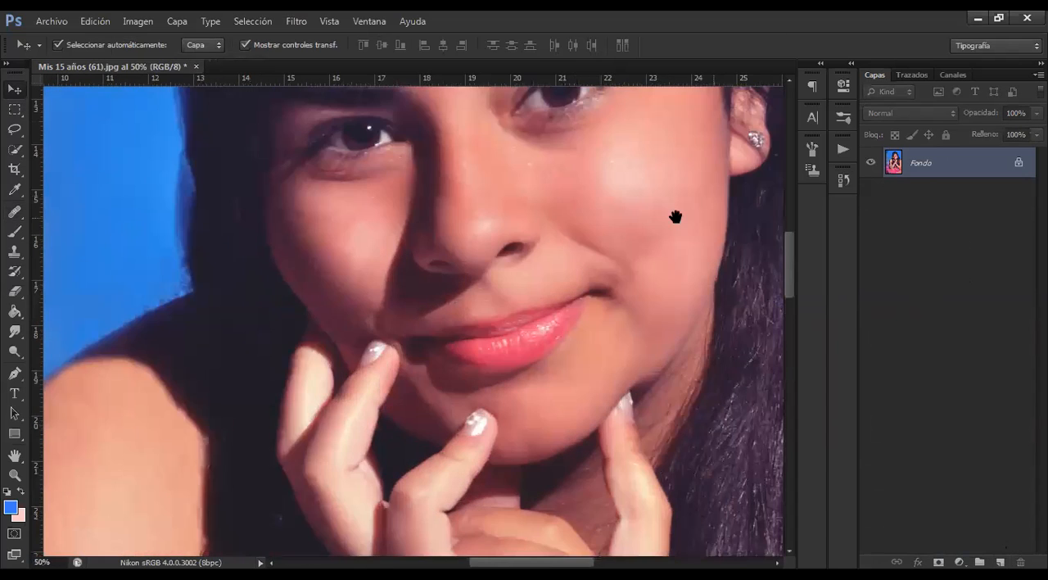
key("ctrl+plus")
left_click_drag(687, 109, 563, 309)
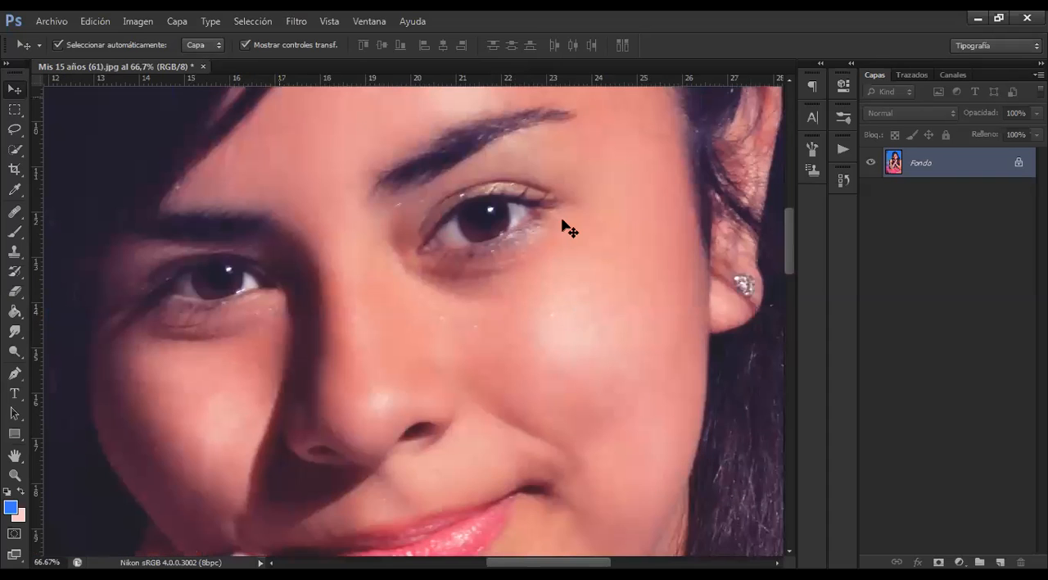
left_click_drag(556, 197, 549, 270)
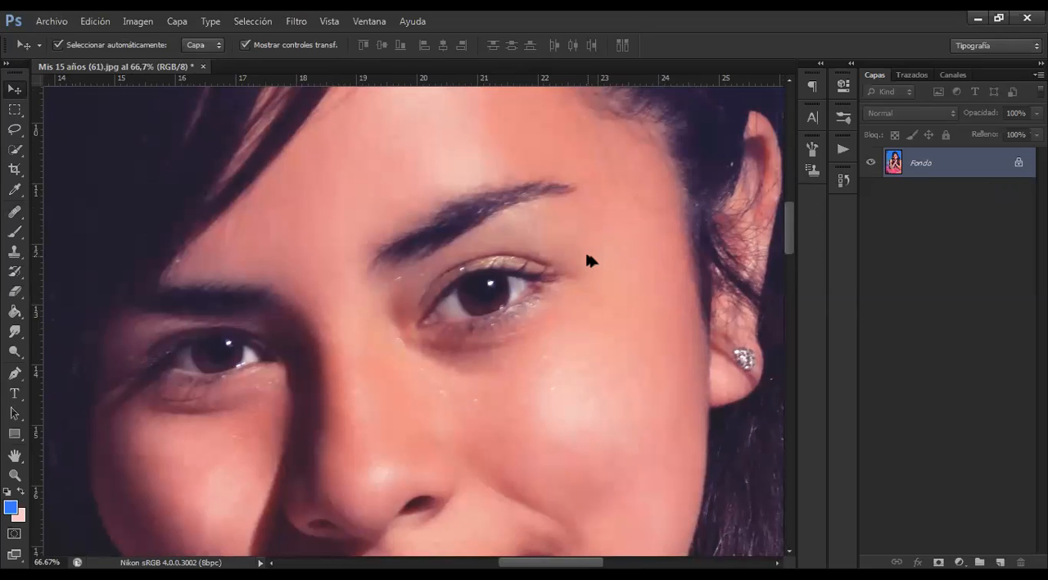
left_click(844, 187)
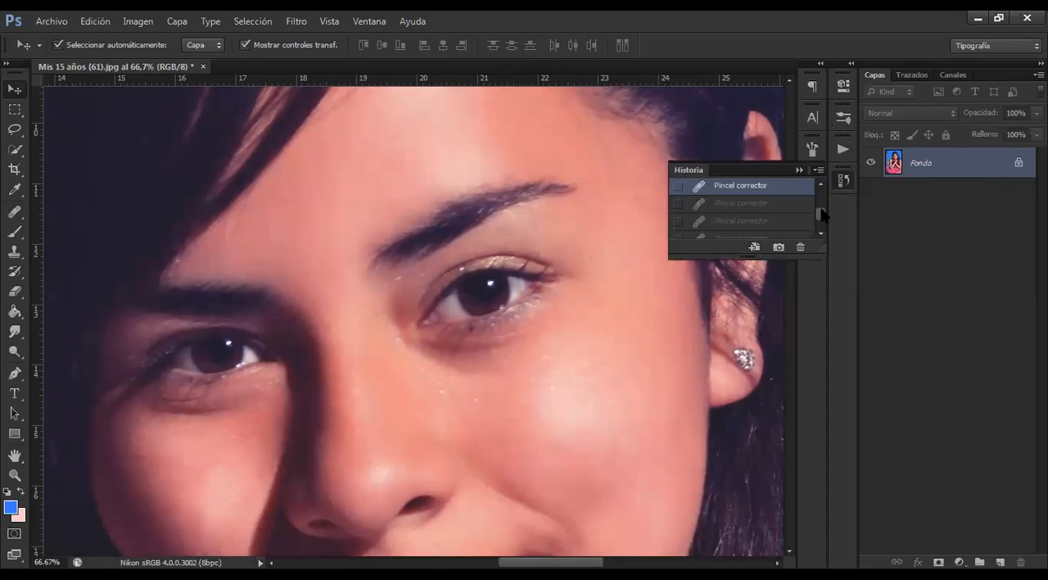
left_click_drag(823, 214, 822, 197)
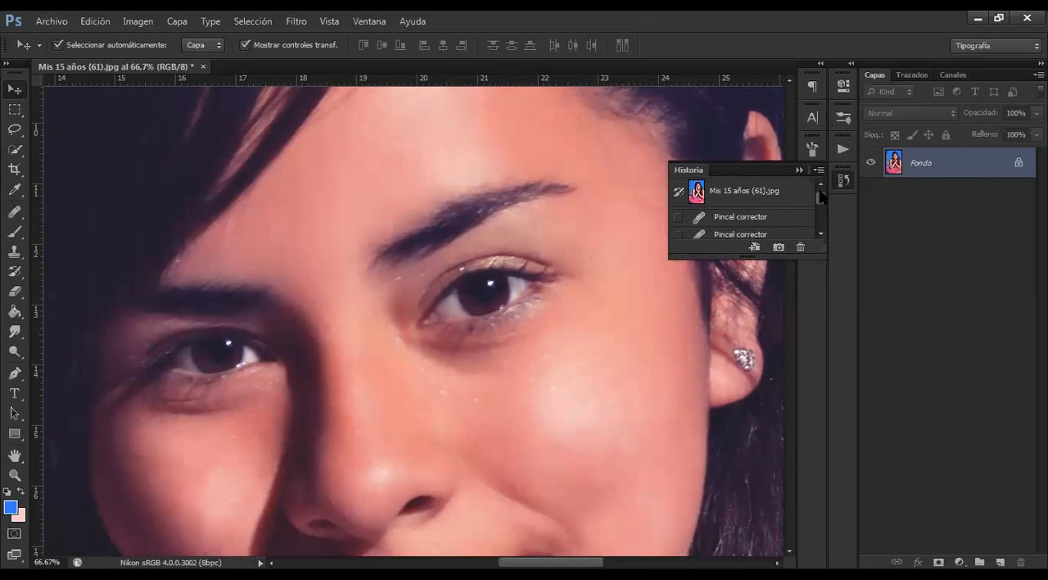
Duplicate the Fondo layer as "Fondo copia" in the same document, and delete that copy
left_click(928, 169)
left_click_drag(985, 170, 1000, 557)
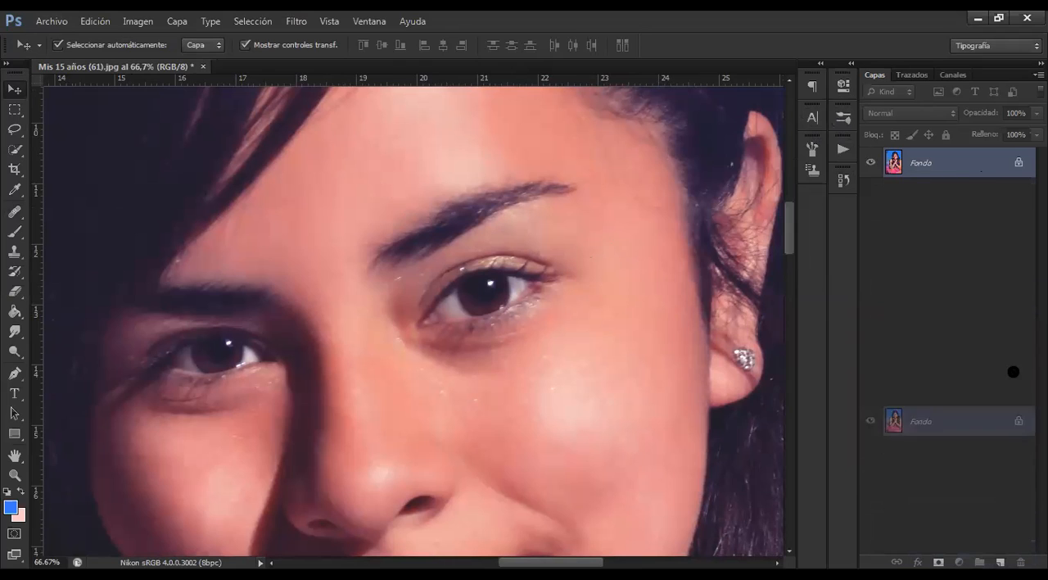
right_click(985, 168)
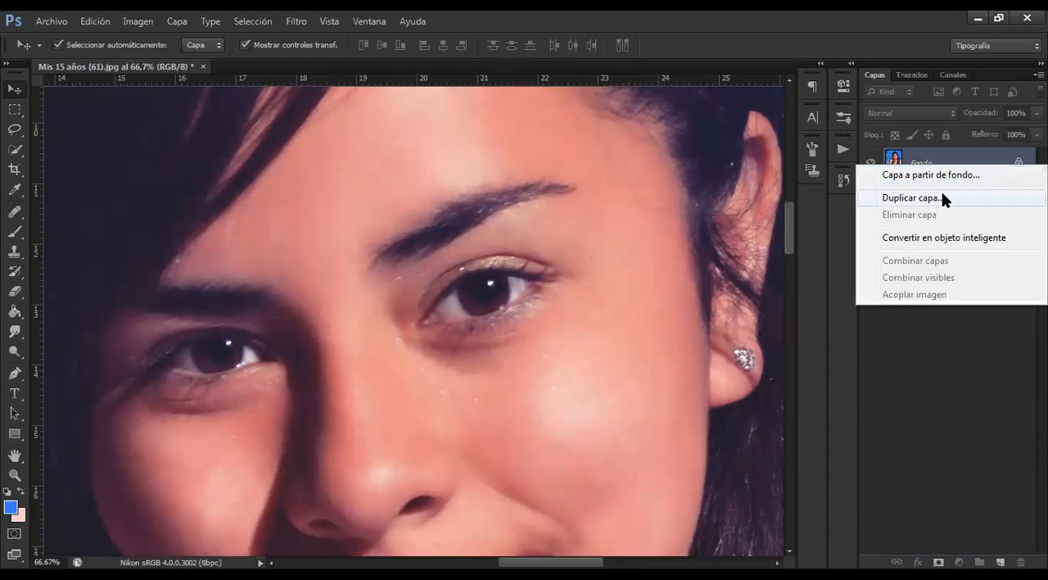
left_click(911, 197)
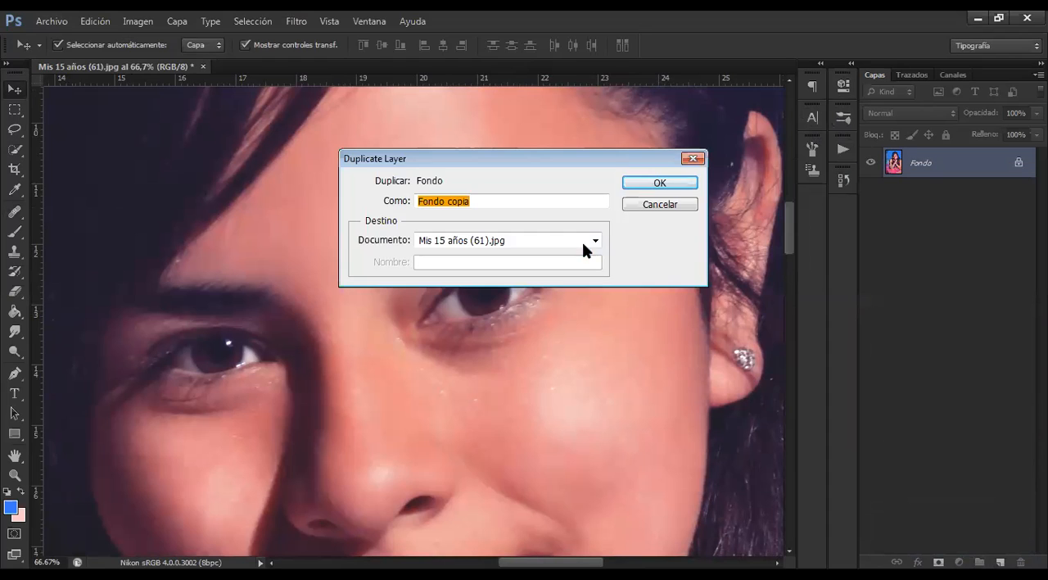
left_click(656, 185)
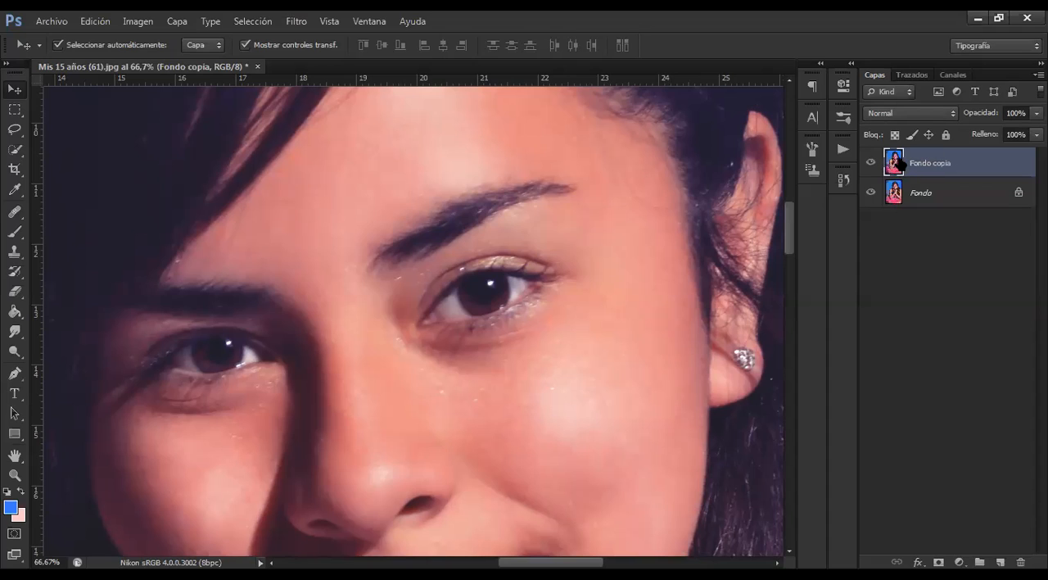
key("Delete")
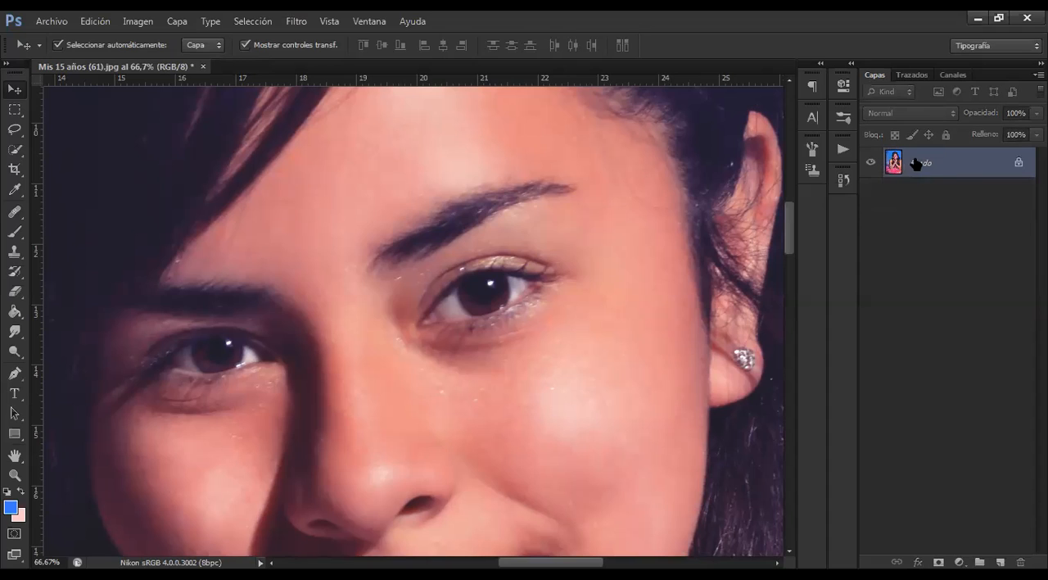
Duplicate the Fondo layer as "Fondo copia" in the same document
right_click(971, 164)
left_click(939, 196)
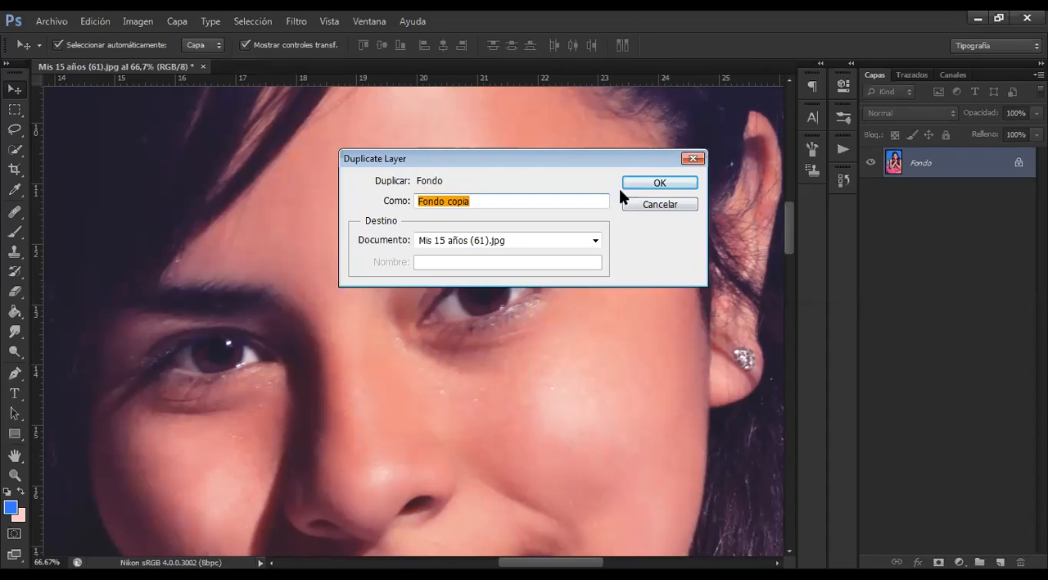
left_click(631, 180)
Delete the Fondo copia layer, leaving only Fondo in the document
left_click_drag(995, 362, 1019, 557)
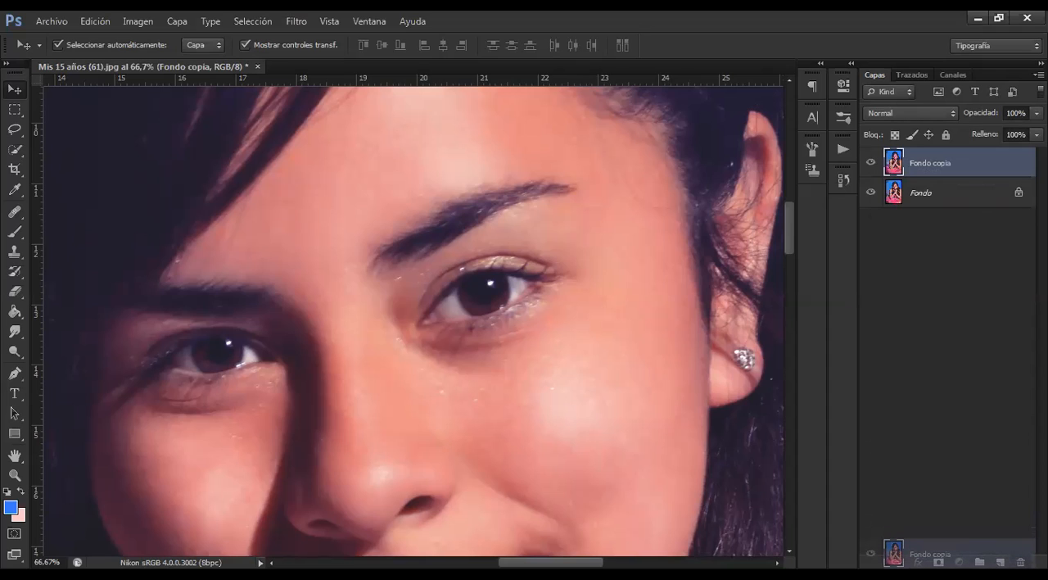
left_click_drag(1020, 556, 1021, 171)
right_click(1021, 168)
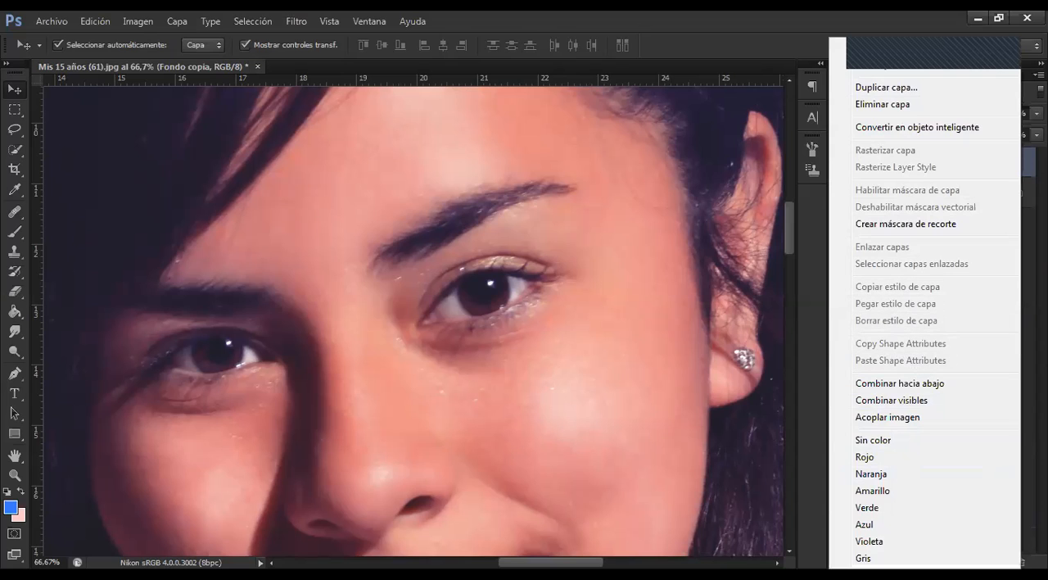
left_click(1025, 163)
right_click(953, 156)
left_click(993, 162)
left_click_drag(991, 160, 1021, 562)
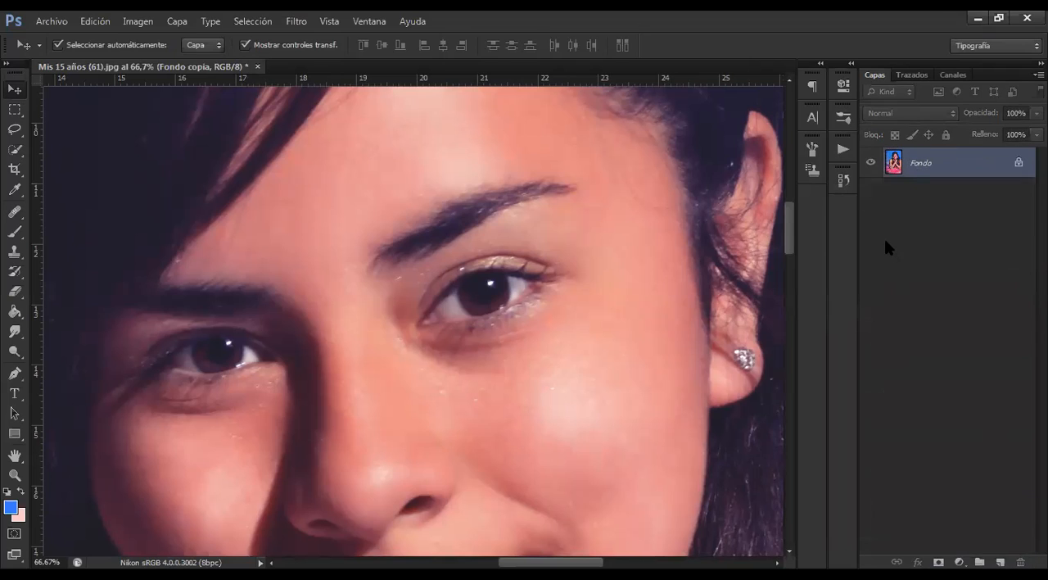
Create another copy of the Fondo layer directly, without the Duplicate Layer dialog, and show the whole portrait
right_click(923, 166)
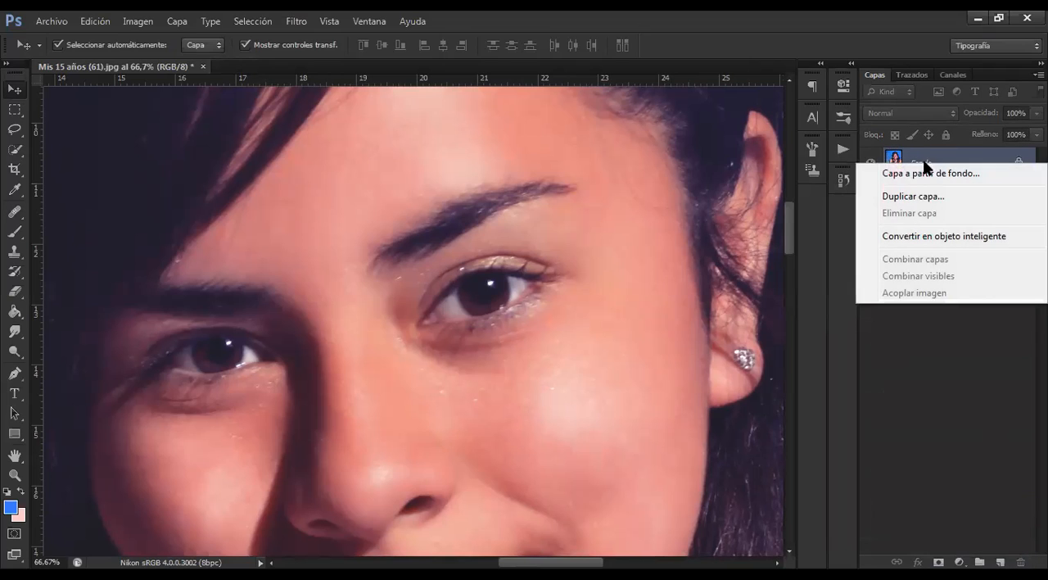
left_click(936, 154)
left_click_drag(949, 169, 1000, 562)
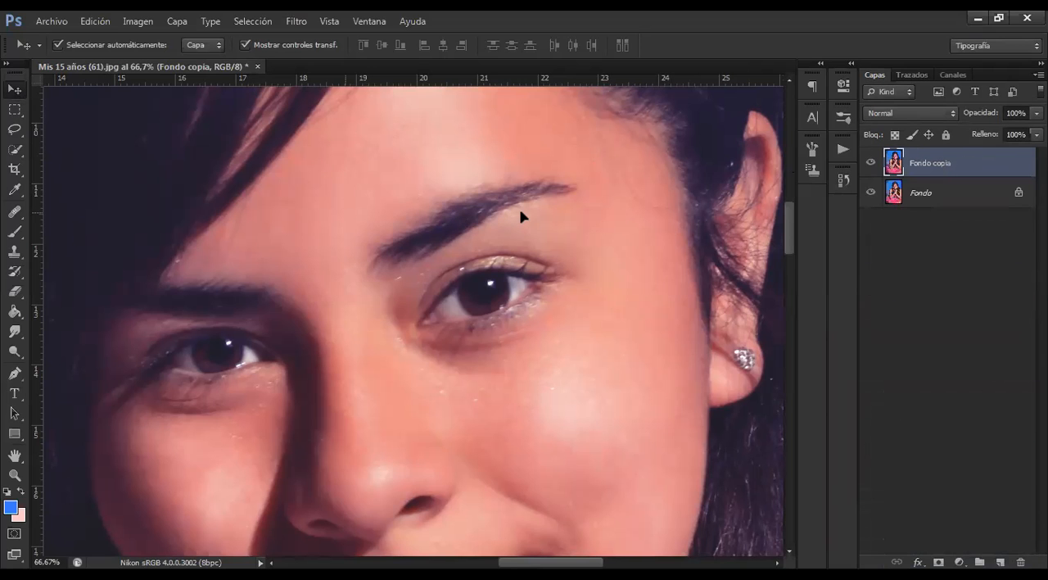
key("ctrl+minus")
key("ctrl+minus")
key("ctrl+minus")
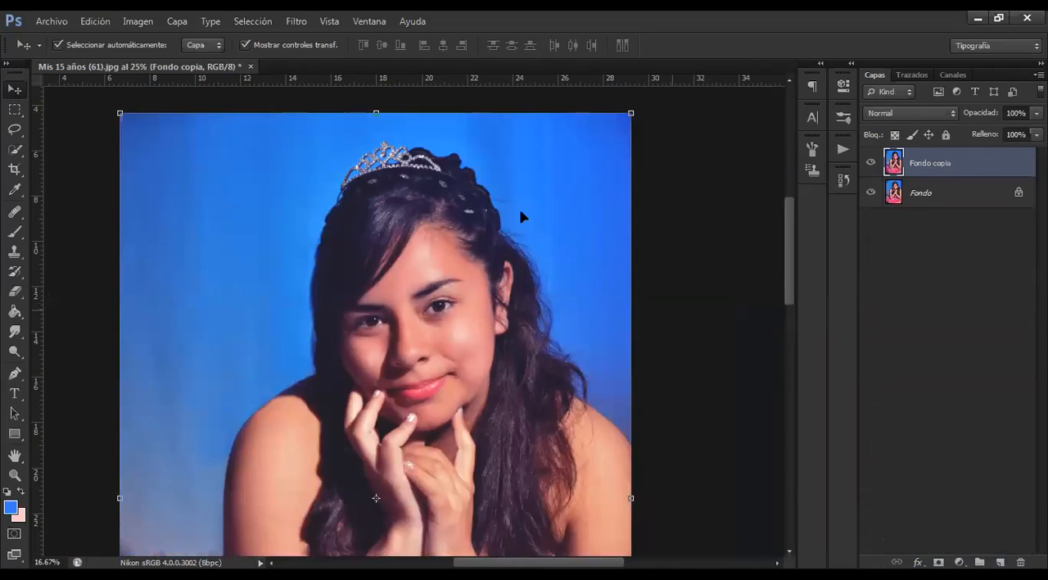
key("ctrl+minus")
key("ctrl+minus")
Select the Fondo layer, switch to the copy above it and delete that copy
left_click(963, 193)
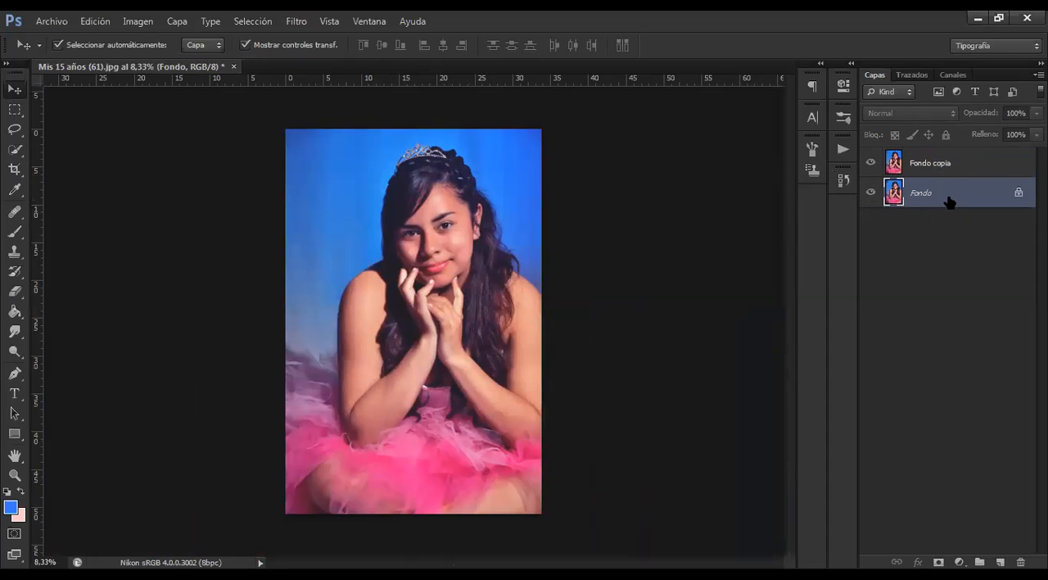
left_click(954, 168)
key("Delete")
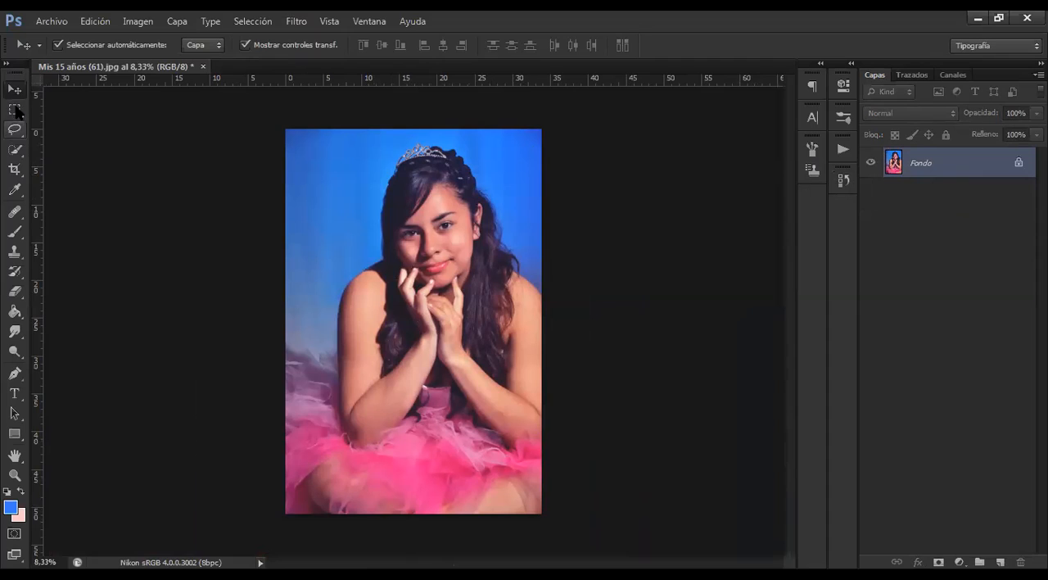
Switch from the Healing Brush to the Patch tool (Herramienta Parche)
left_click(16, 196)
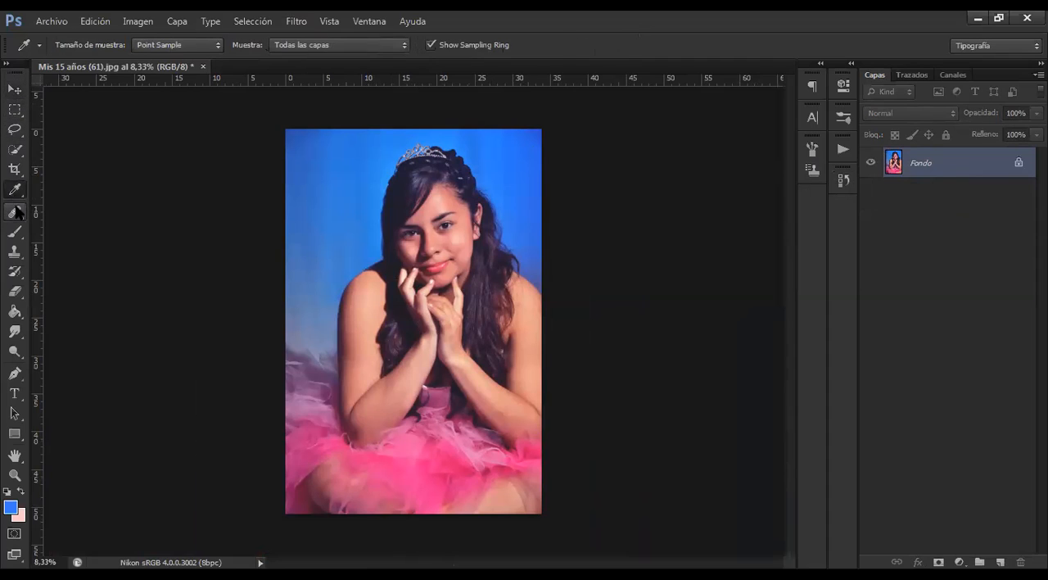
left_click(17, 213)
right_click(17, 213)
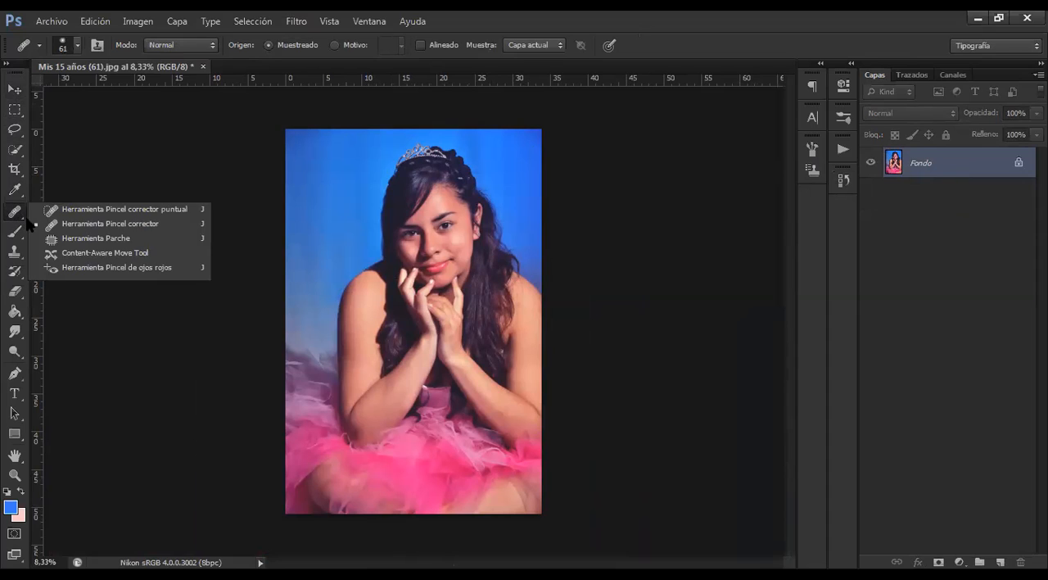
left_click(143, 237)
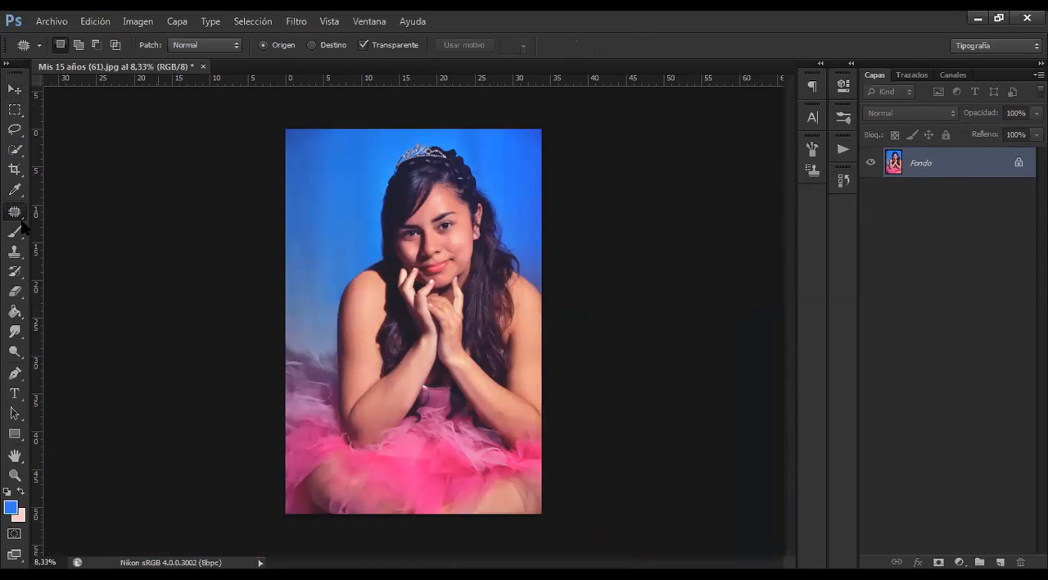
Outline the outer tail of the eyebrow nearer the visible ear with the Patch tool in Origen mode
key("ctrl+plus")
key("ctrl+plus")
key("ctrl+plus")
key("ctrl+plus")
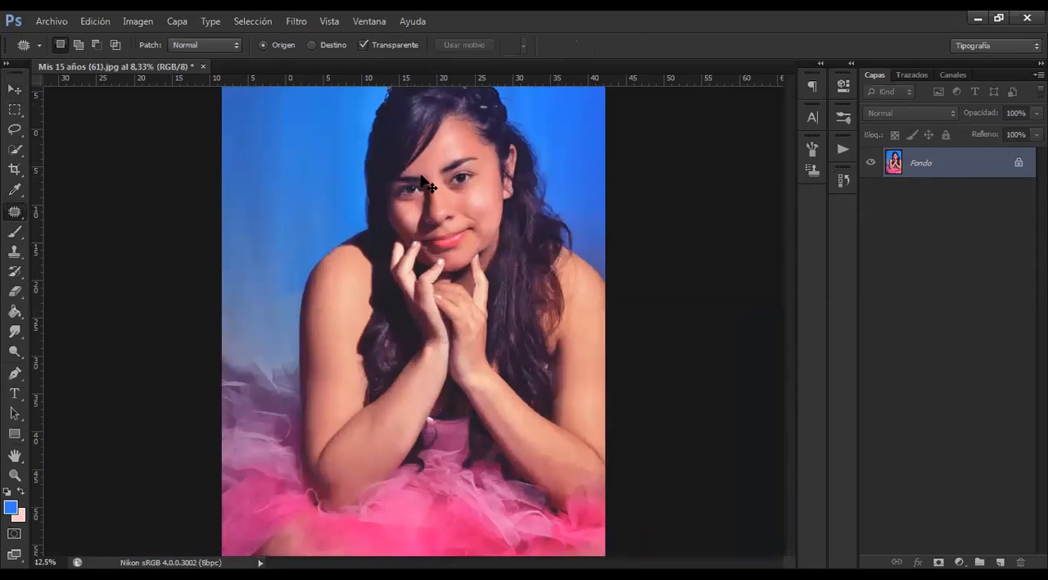
scroll(420, 176, "up", 6)
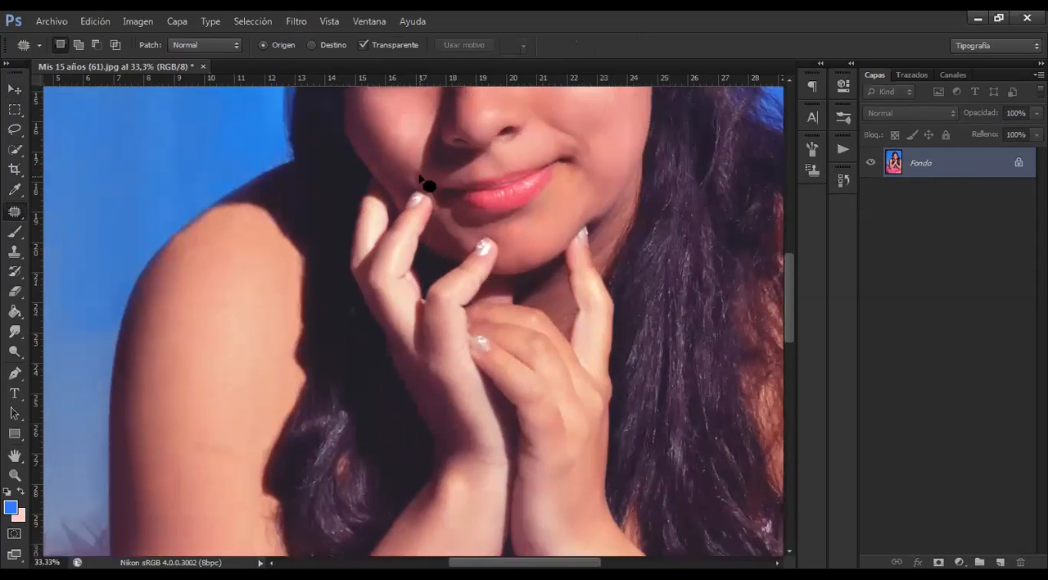
scroll(528, 217, "up", 1)
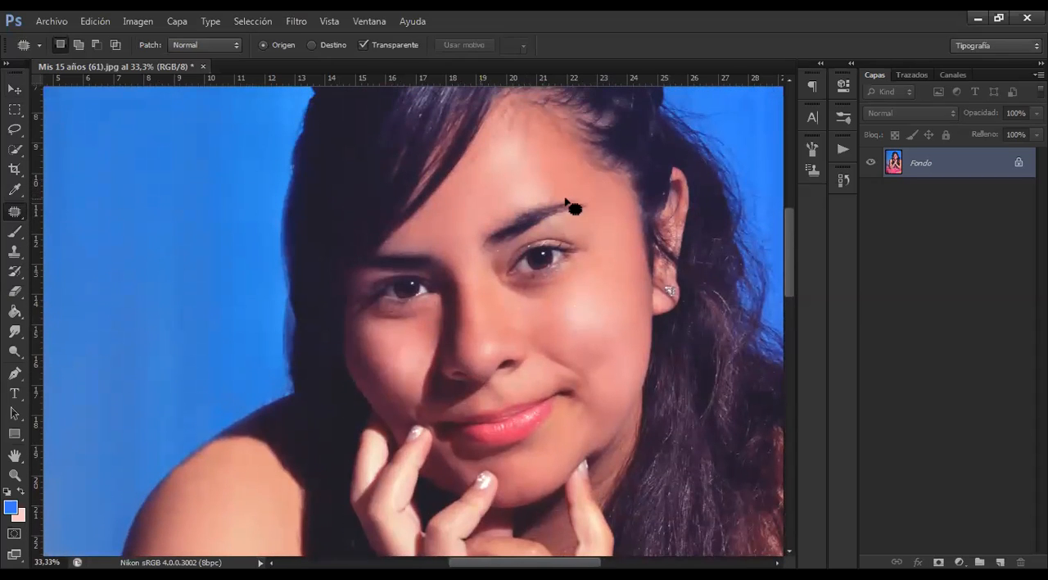
left_click(562, 192)
left_click(493, 234)
mouse_move(552, 201)
left_mouse_down()
mouse_move(566, 222)
mouse_move(591, 214)
mouse_move(590, 204)
mouse_move(554, 199)
mouse_move(521, 159)
mouse_move(517, 167)
left_mouse_up()
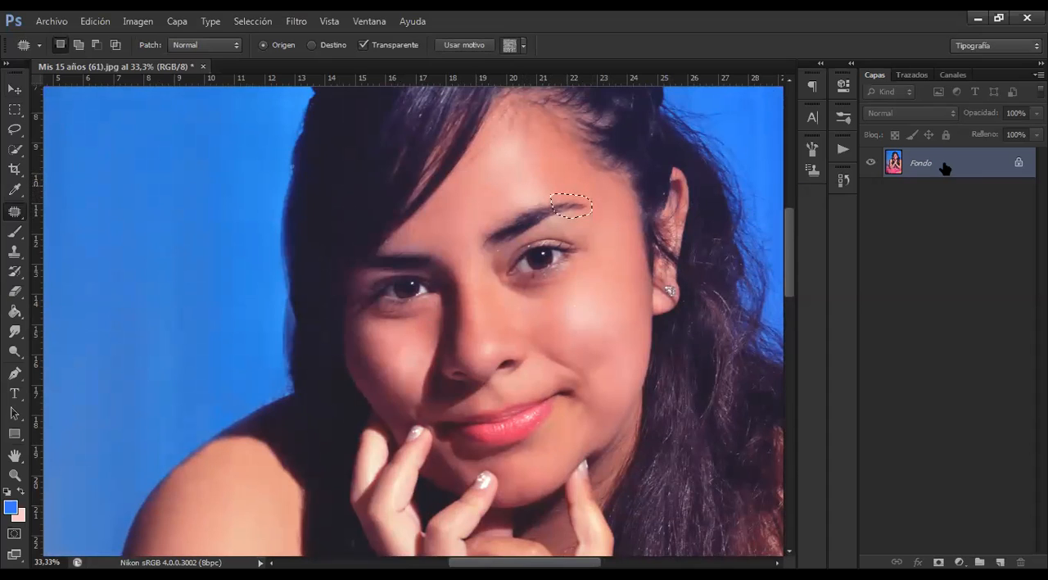
Duplicate the Fondo layer and reshape the patch outline around the eyebrow's tail
left_click_drag(557, 195, 557, 168)
left_click_drag(1003, 167, 1000, 562)
mouse_move(578, 211)
left_mouse_down()
mouse_move(544, 172)
mouse_move(596, 243)
left_mouse_up()
mouse_move(577, 188)
left_mouse_down()
mouse_move(597, 191)
mouse_move(518, 167)
left_mouse_up()
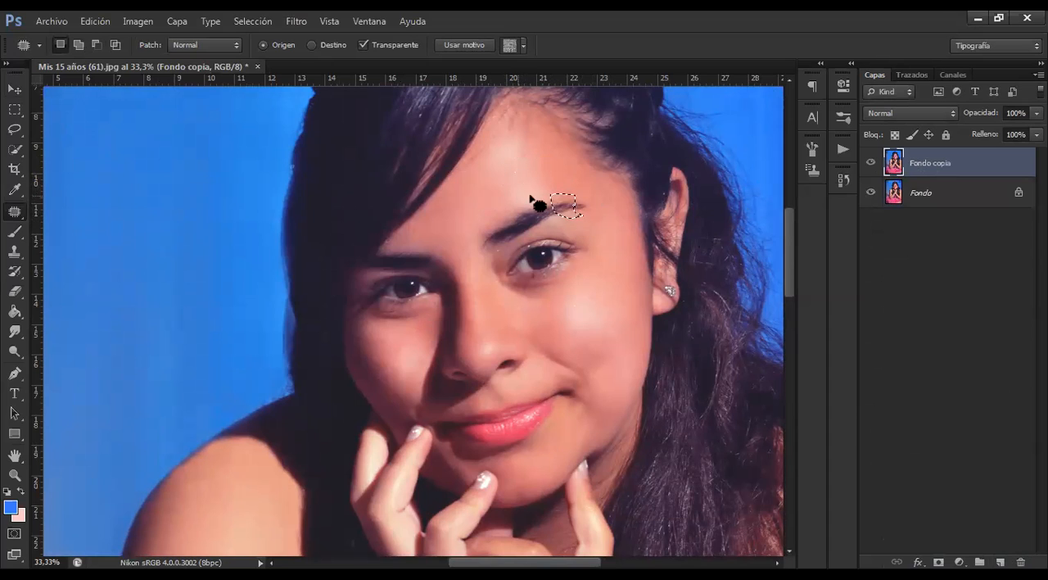
Undo the layer copy and the outline change at the eyebrow, and clear the selection
key("ctrl+plus")
key("ctrl+plus")
key("ctrl+plus")
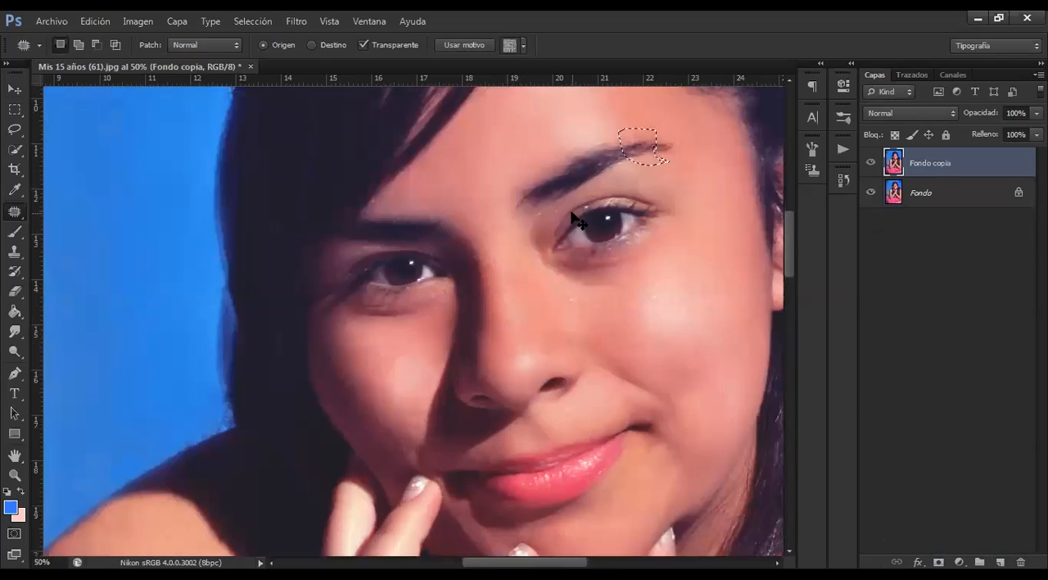
left_click_drag(571, 218, 306, 407)
left_click_drag(670, 189, 441, 325)
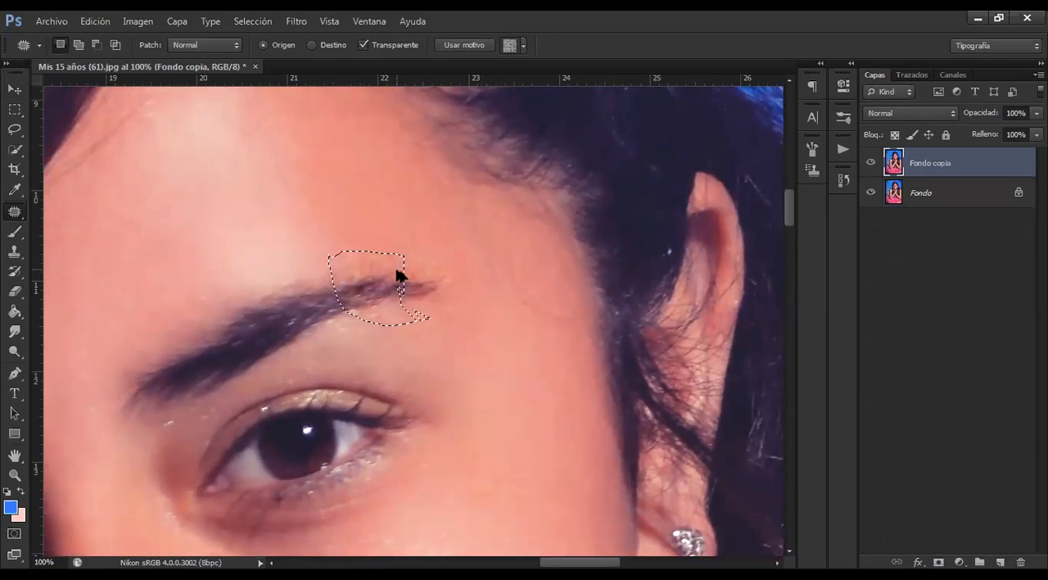
key("ctrl+e")
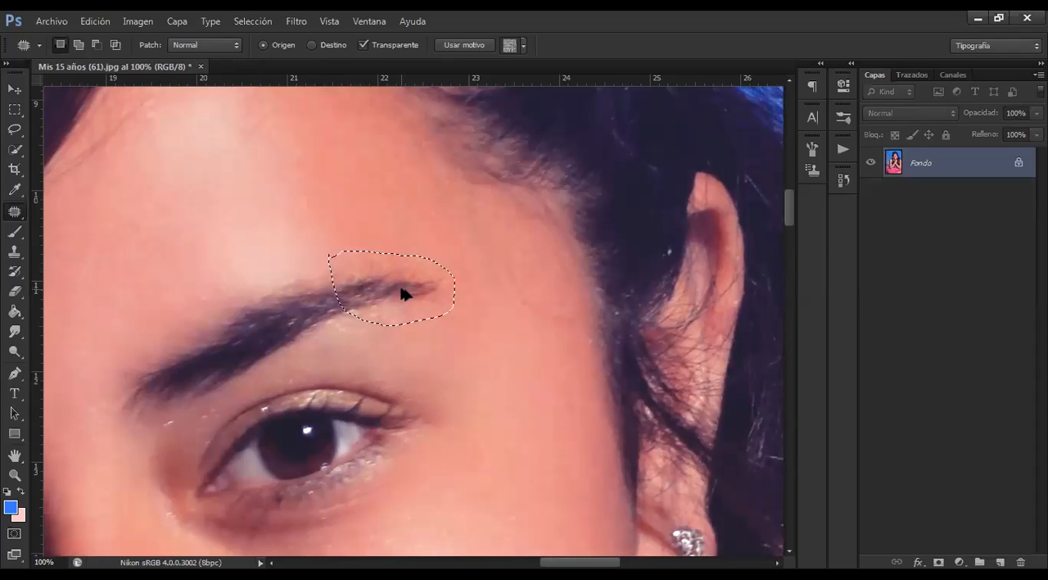
key("ctrl+d")
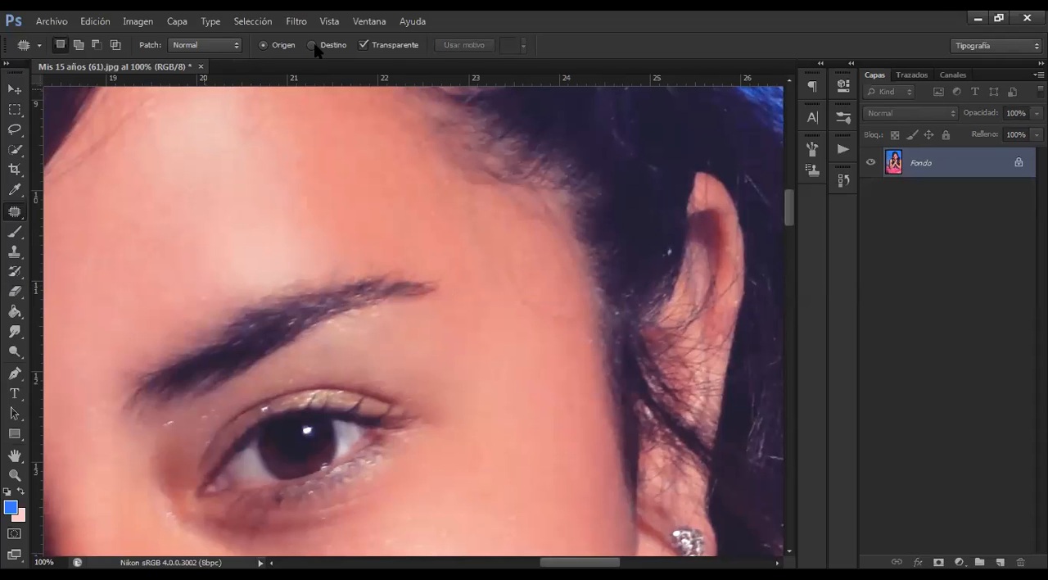
Try patching in Destino mode with Transparente on, copying the eyebrow's tail onto nearby skin, and undo the copies
mouse_move(438, 317)
left_mouse_down()
mouse_move(330, 204)
mouse_move(475, 346)
left_mouse_up()
left_click_drag(494, 339, 546, 399)
key("ctrl+alt+z")
key("ctrl+alt+z")
key("ctrl+alt+z")
key("ctrl+alt+z")
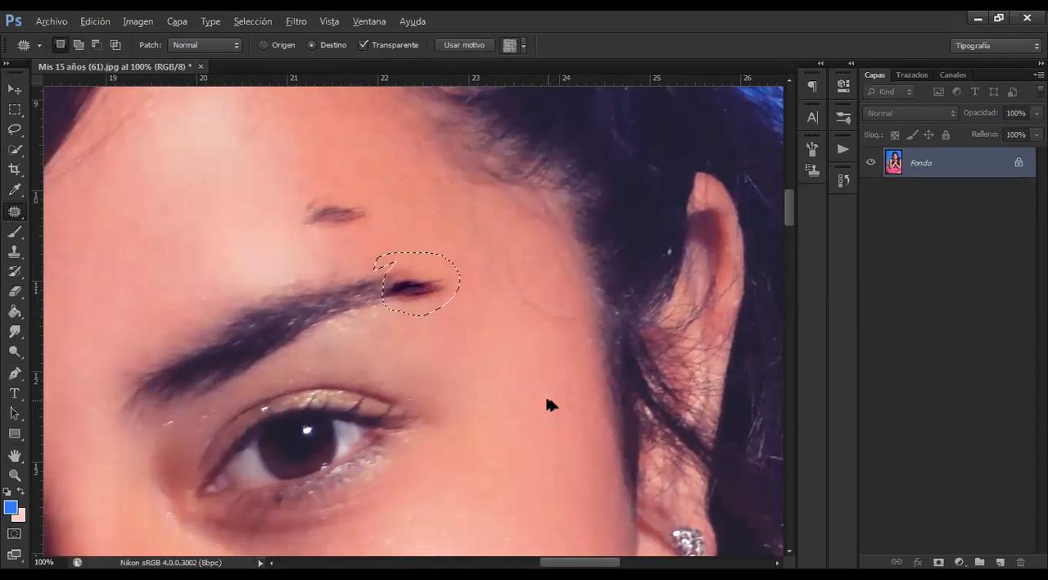
key("ctrl+d")
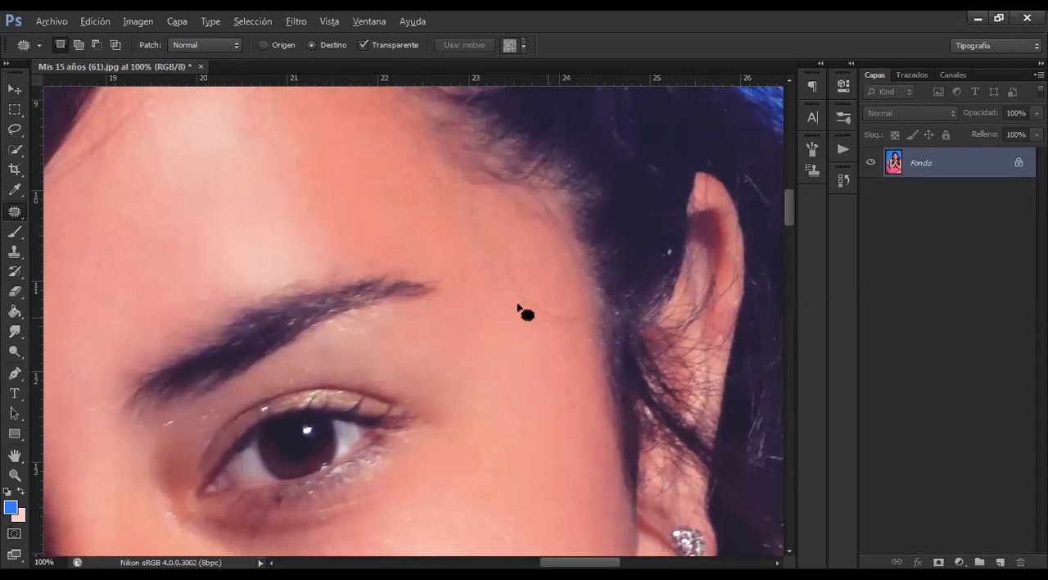
Outline the eyebrow's tail, patch it with nearby skin in Origen mode with Transparente off, and undo the patches
mouse_move(402, 276)
left_mouse_down()
mouse_move(438, 274)
mouse_move(395, 273)
left_mouse_up()
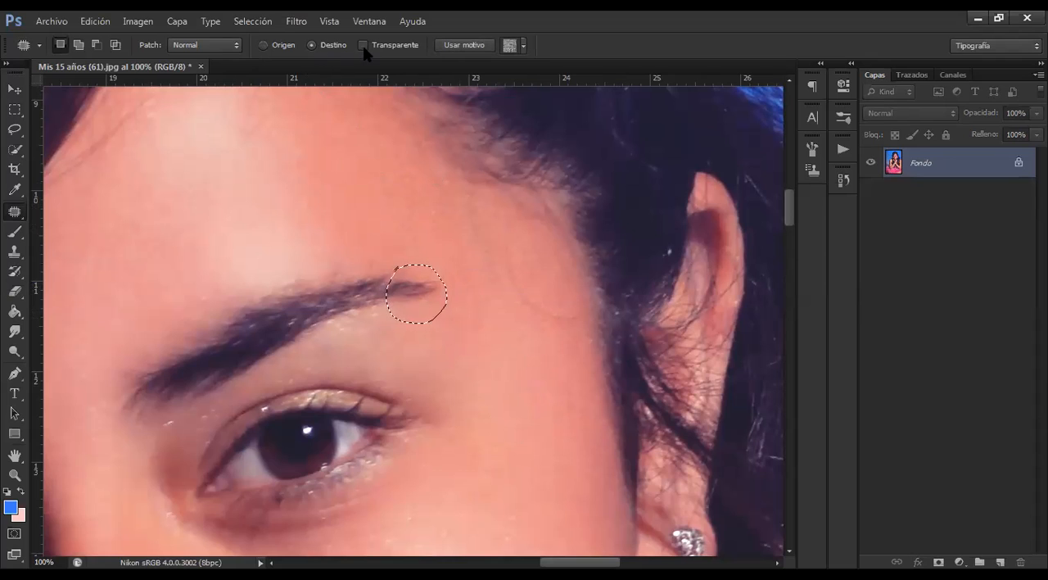
left_click(268, 46)
left_click_drag(418, 285, 426, 342)
key("ctrl+z")
left_click_drag(414, 277, 325, 159)
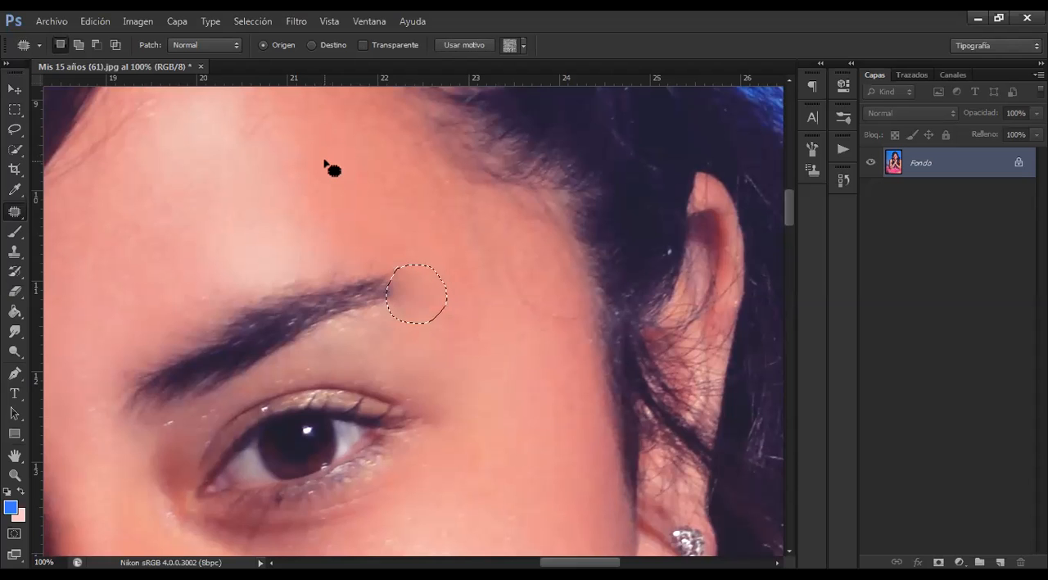
right_click(426, 291)
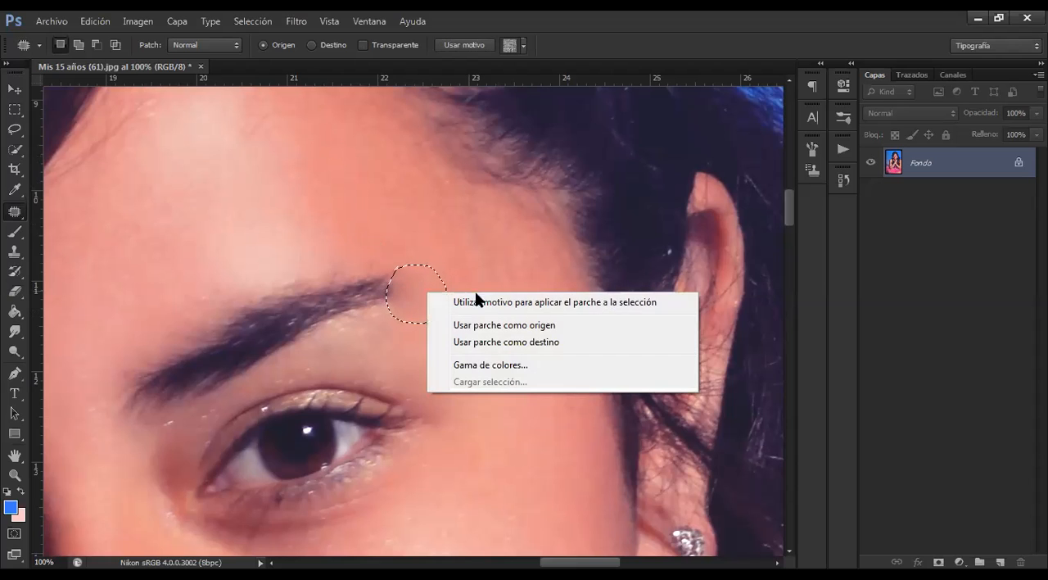
left_click(426, 291)
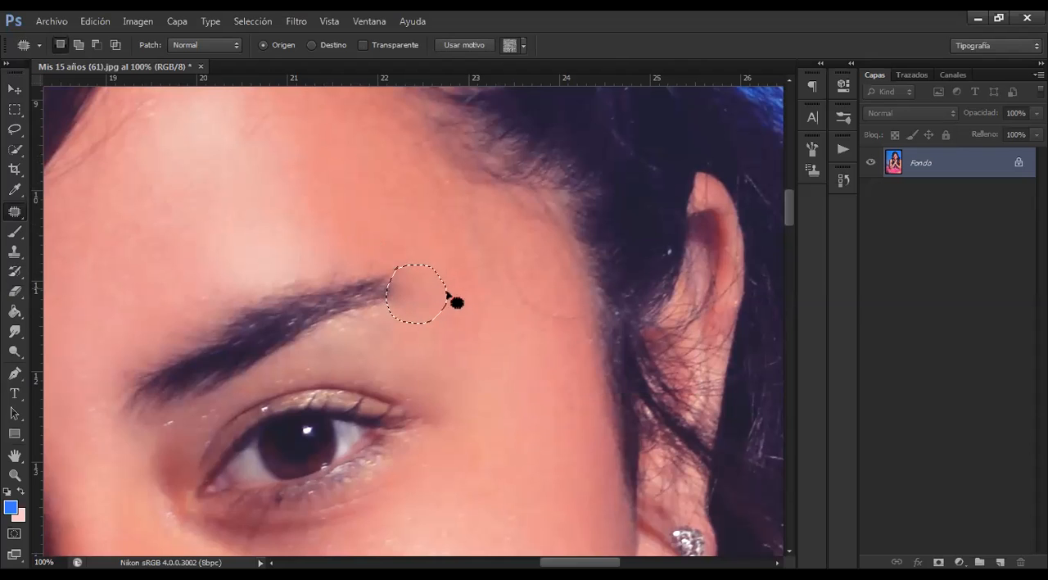
key("ctrl+alt+z")
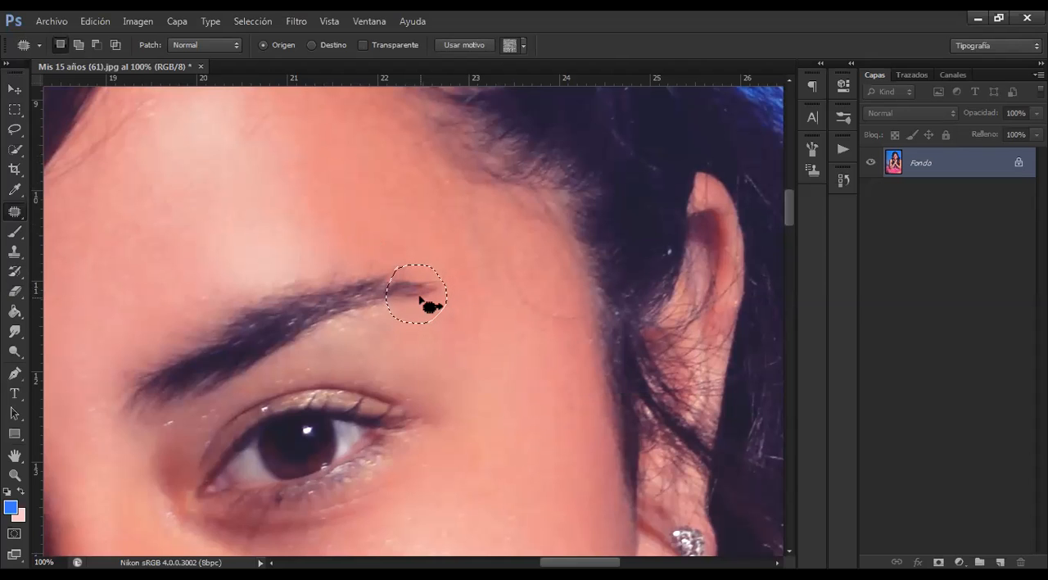
Copy the eyebrow's tail onto the forehead and temple in Destino mode with Transparente off, then undo the copies and deselect
left_click(312, 45)
left_click_drag(417, 276, 282, 166)
left_click_drag(308, 201, 450, 216)
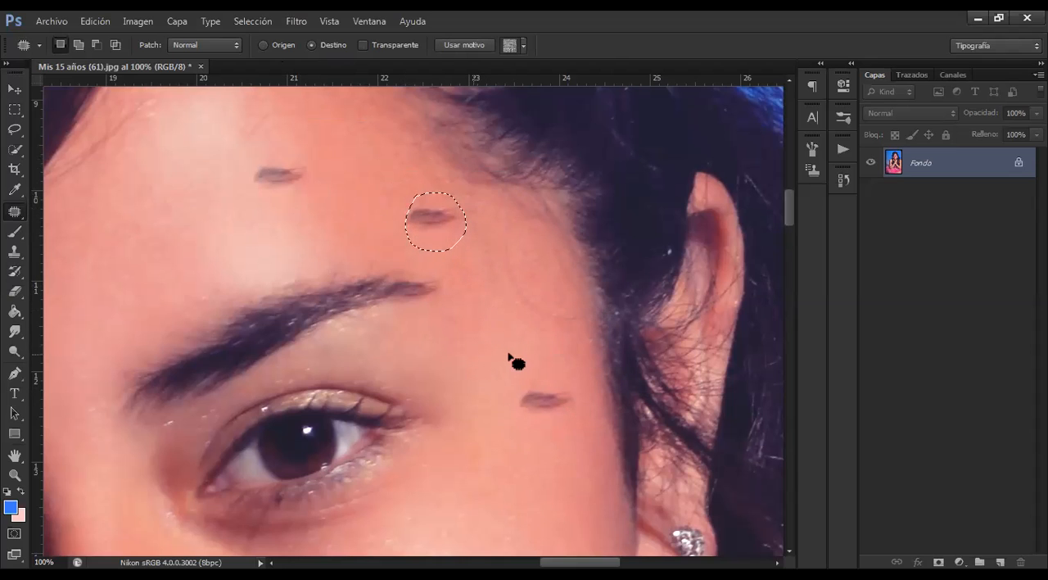
key("ctrl+alt+z")
key("ctrl+alt+z")
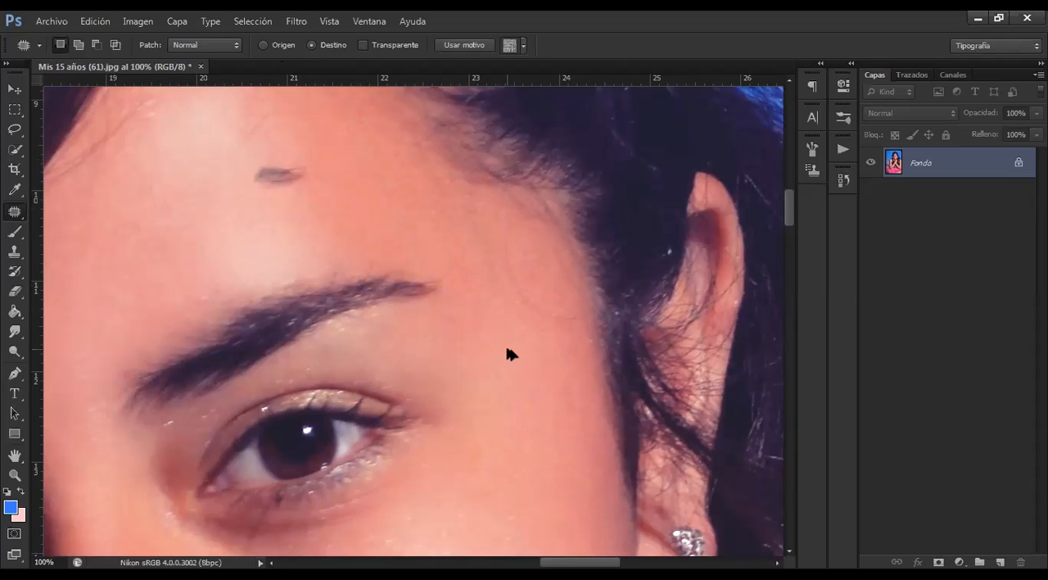
key("ctrl+alt+z")
key("ctrl+d")
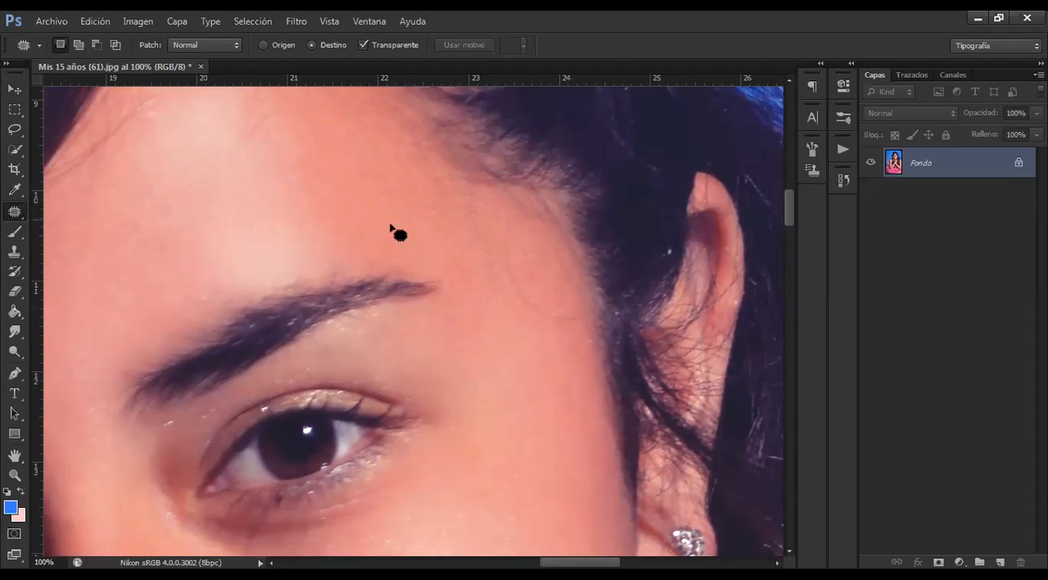
Try patching the outlined eyebrow tail in Origen mode with Transparente on, then restore the eyebrow and deselect
left_click(266, 45)
mouse_move(396, 261)
left_mouse_down()
mouse_move(411, 315)
mouse_move(438, 257)
mouse_move(392, 259)
left_mouse_up()
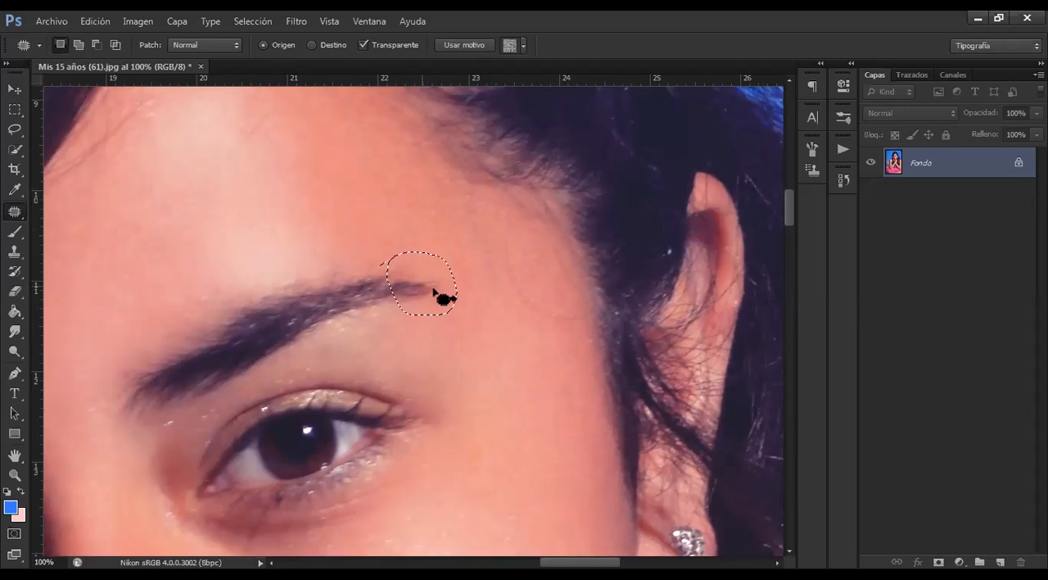
left_click_drag(426, 278, 431, 280)
key("ctrl+d")
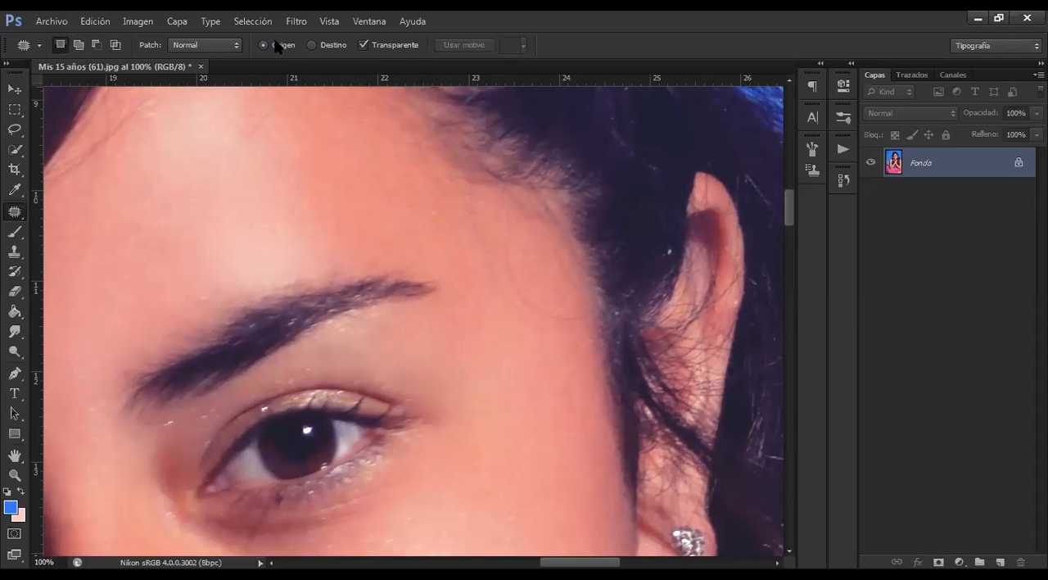
Turn Transparente off, patch the eyebrow's tail with skin in Origen mode, and undo the patch and its outline
left_click(363, 46)
mouse_move(399, 265)
left_mouse_down()
mouse_move(456, 268)
mouse_move(435, 250)
mouse_move(403, 285)
left_mouse_up()
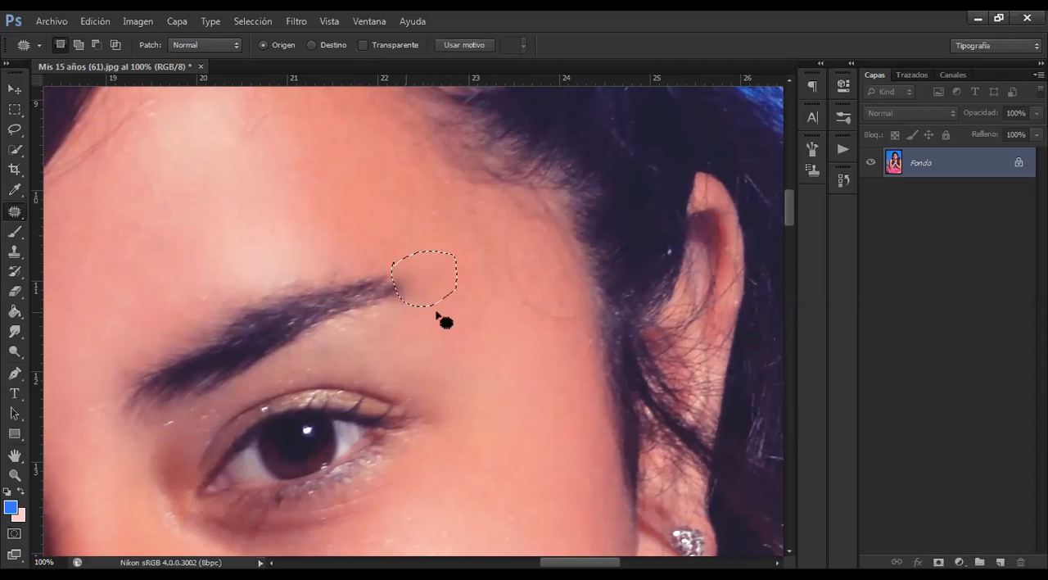
right_click(444, 279)
left_click(409, 256)
key("ctrl+d")
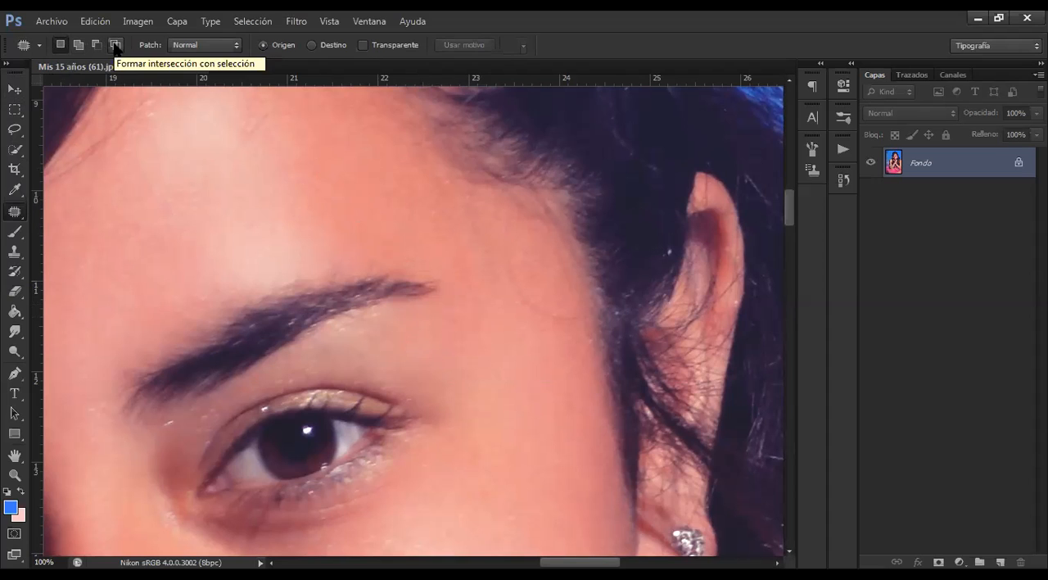
Paint a blue stroke with the Brush tool over the hair and backdrop of the portrait, then undo it
right_click(18, 213)
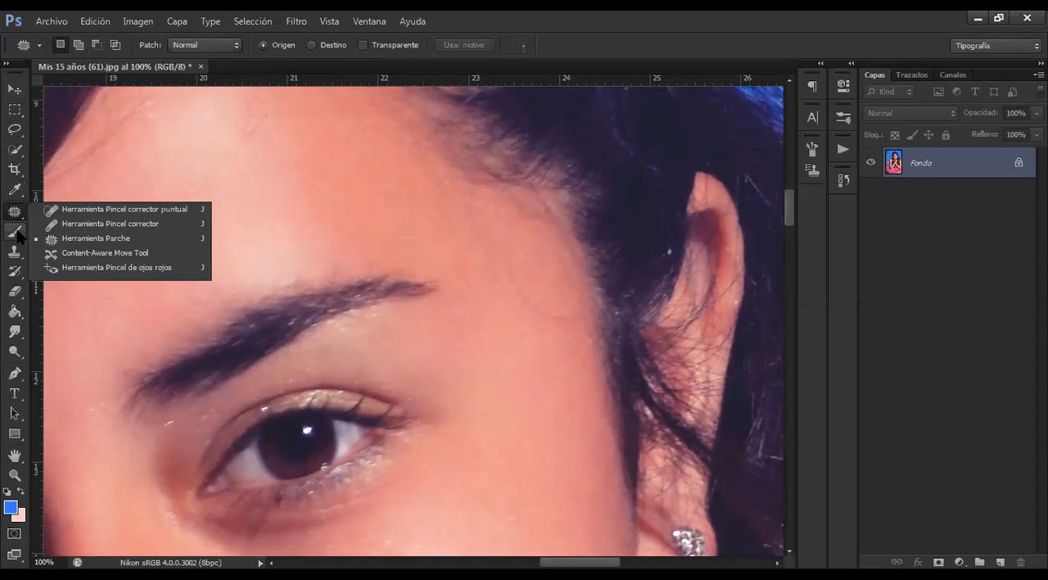
left_click(74, 209)
right_click(17, 236)
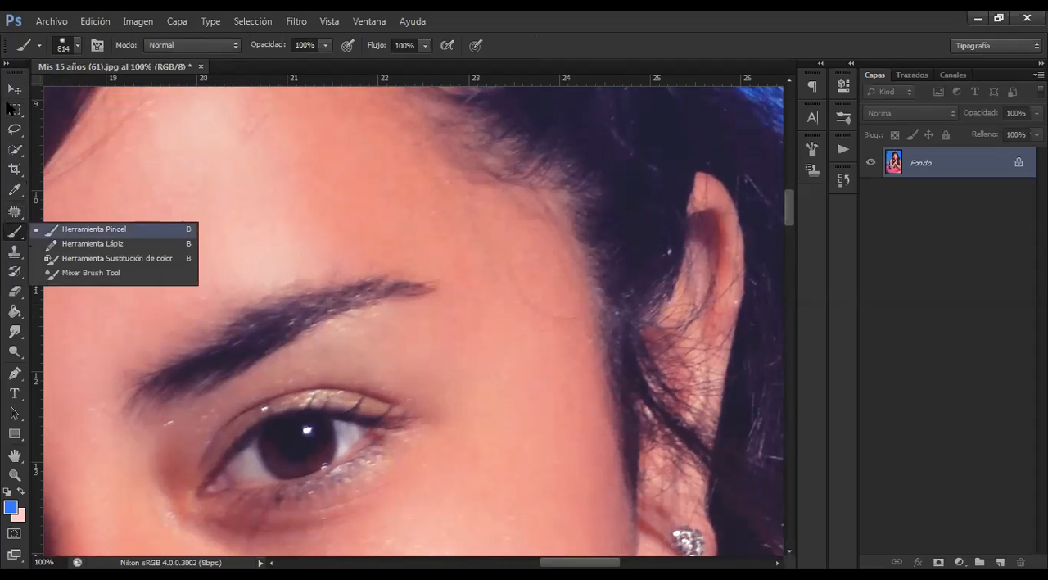
left_click(8, 102)
key("ctrl+minus")
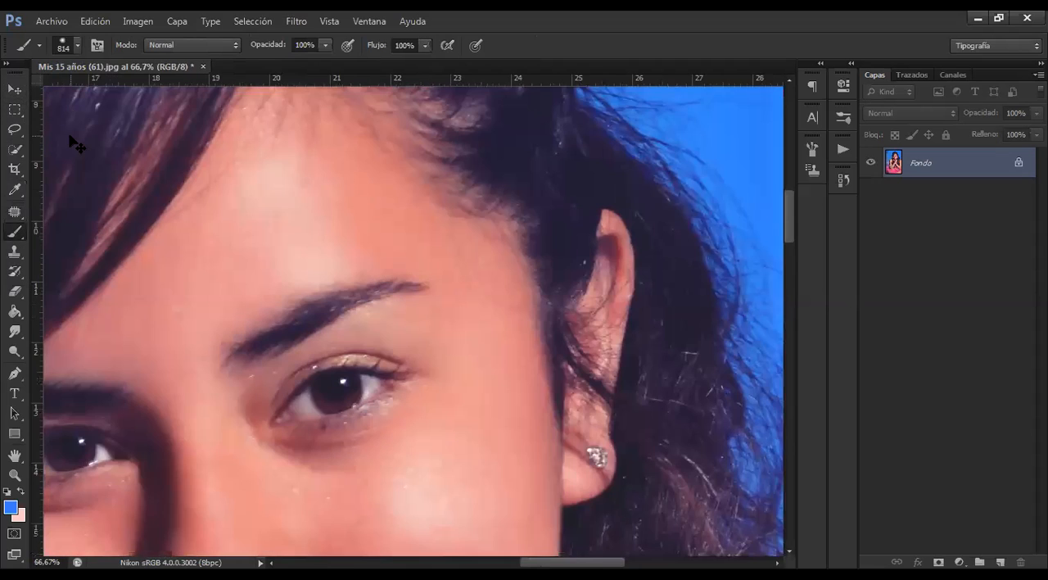
key("ctrl+minus")
key("ctrl+minus")
key("ctrl+minus")
key("ctrl+minus")
key("ctrl+minus")
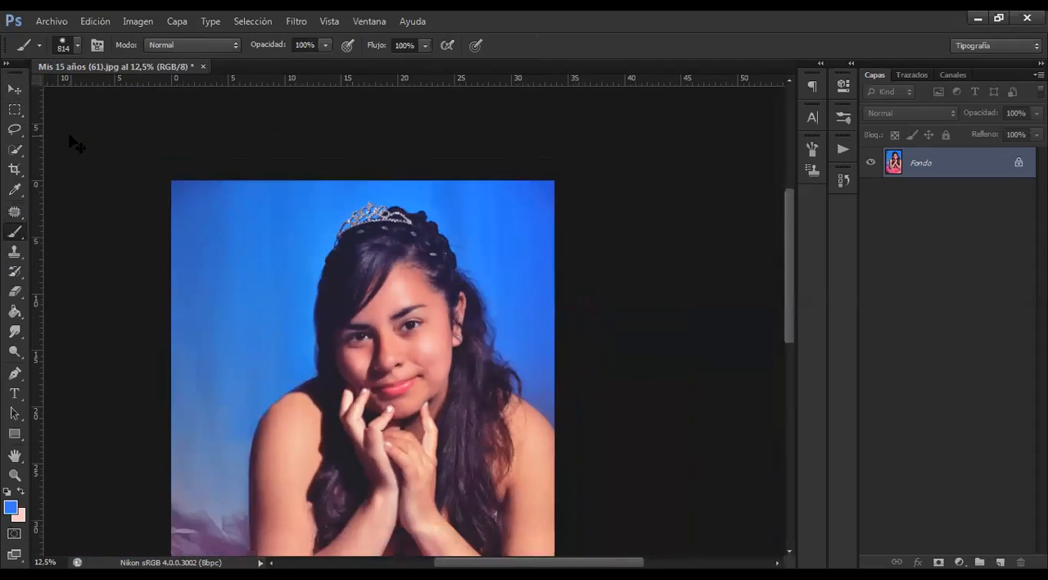
key("ctrl+minus")
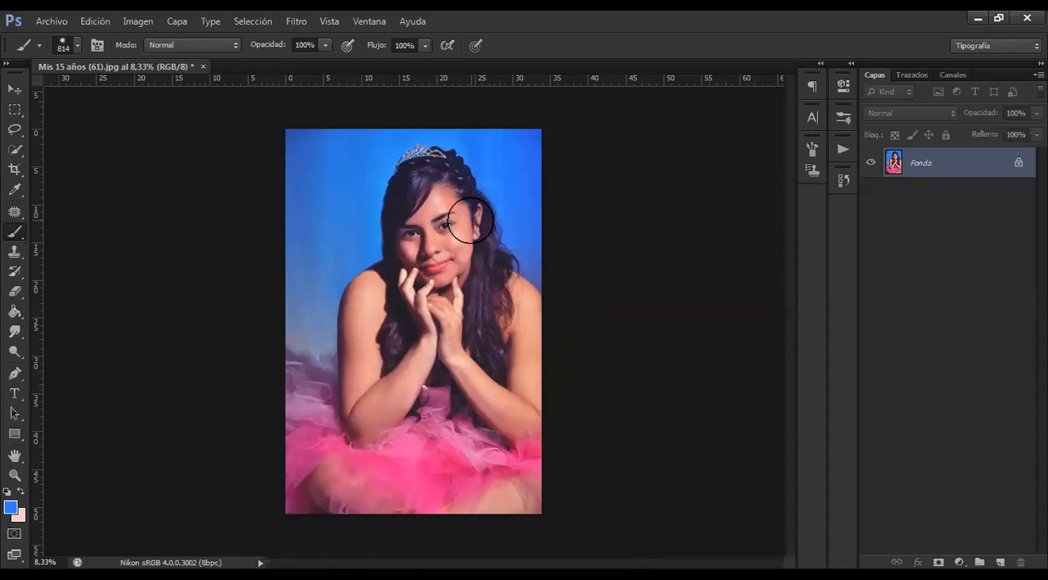
left_click_drag(408, 236, 320, 215)
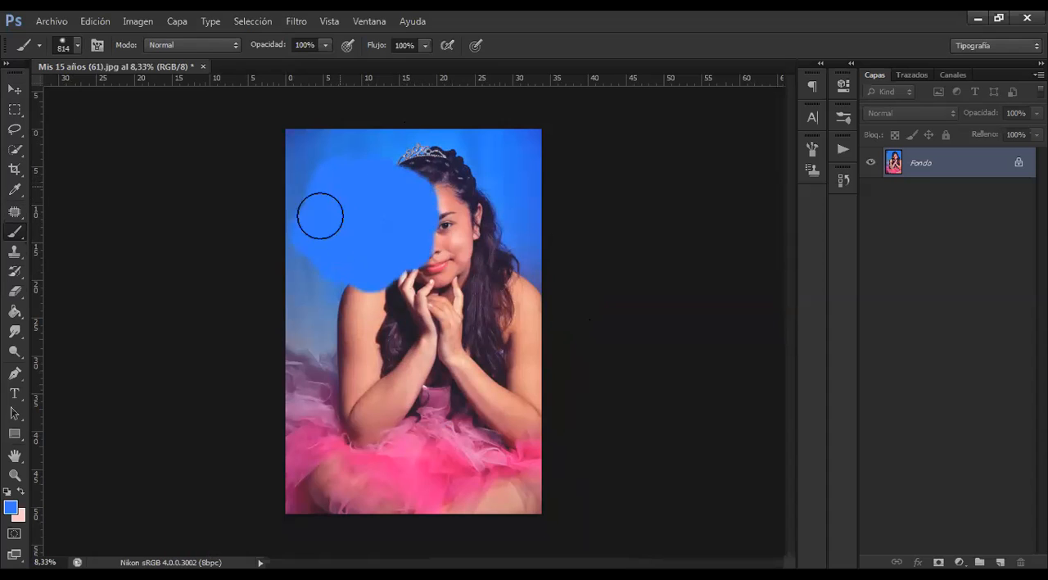
key("ctrl+alt+z")
key("ctrl+alt+z")
key("ctrl+alt+z")
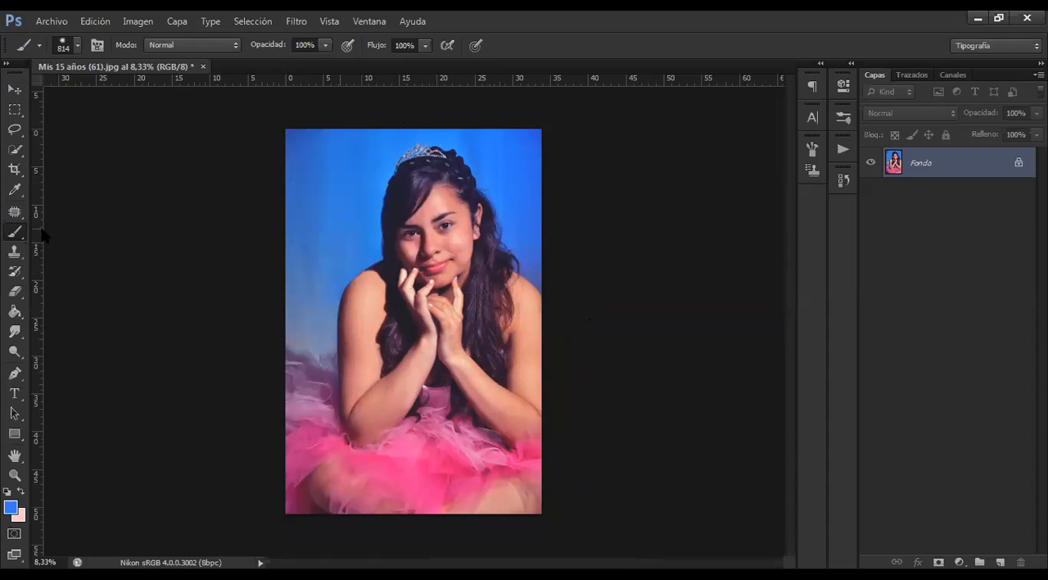
Replace the Brush tool's presets with the Pinceles caligráficos set and choose its last flat bristle brush at 300 px
right_click(16, 234)
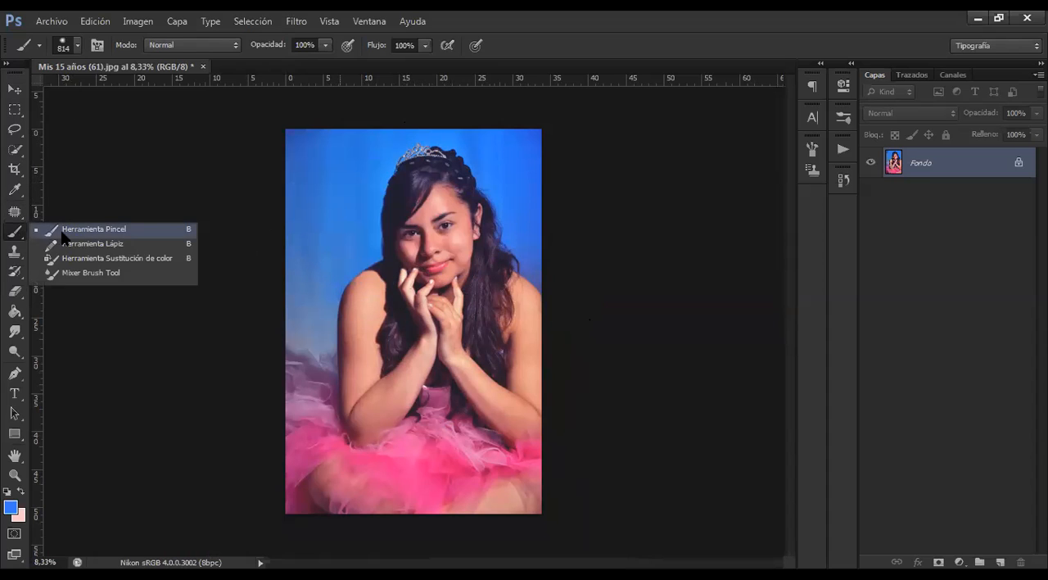
left_click(62, 230)
left_click(78, 45)
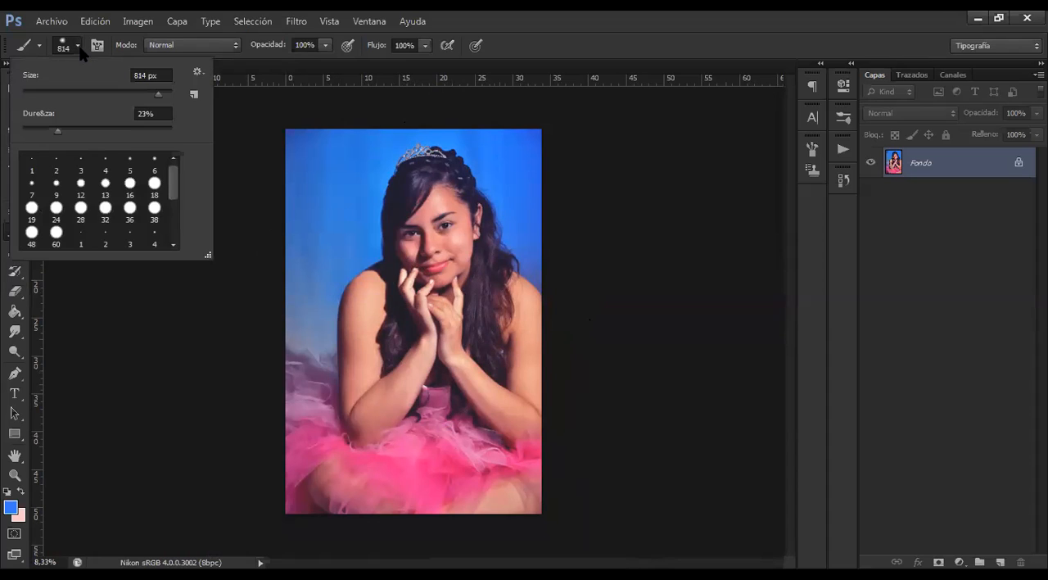
mouse_move(176, 183)
left_mouse_down()
mouse_move(173, 209)
mouse_move(172, 173)
left_mouse_up()
left_click(196, 73)
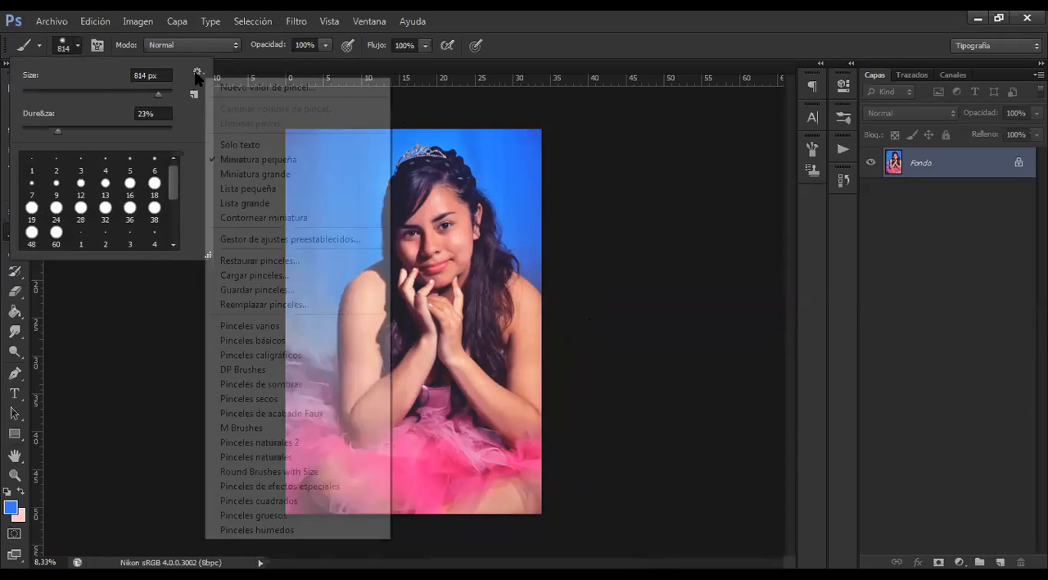
left_click(259, 356)
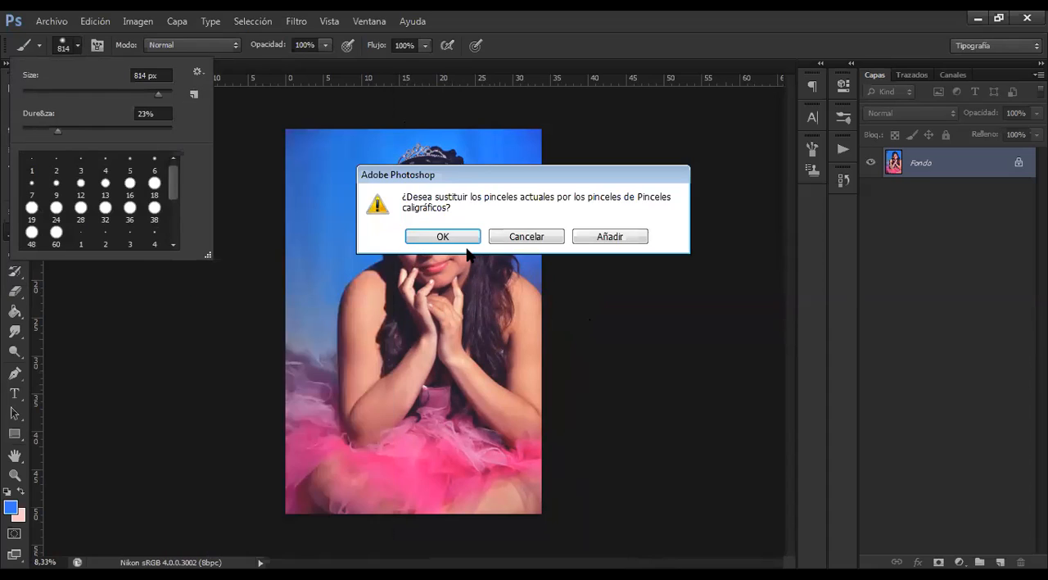
left_click(464, 238)
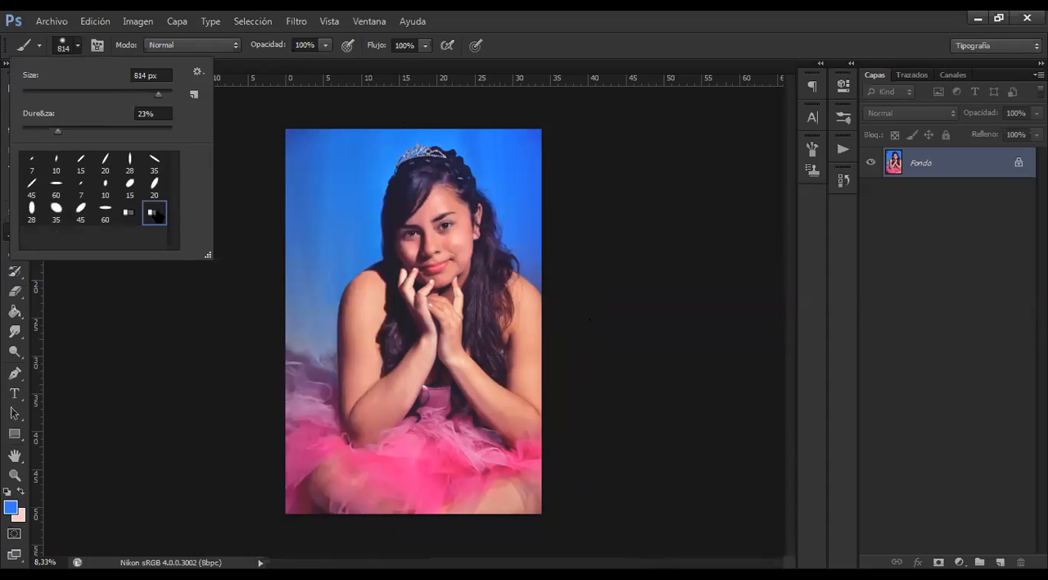
mouse_move(157, 215)
left_mouse_down()
mouse_move(335, 186)
mouse_move(177, 178)
mouse_move(173, 164)
left_mouse_up()
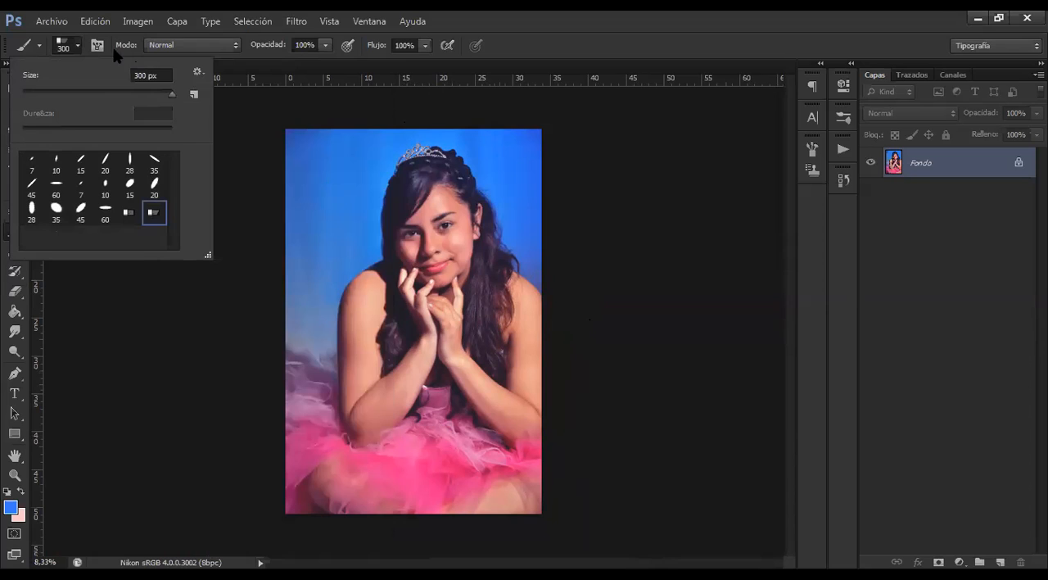
left_click(340, 228)
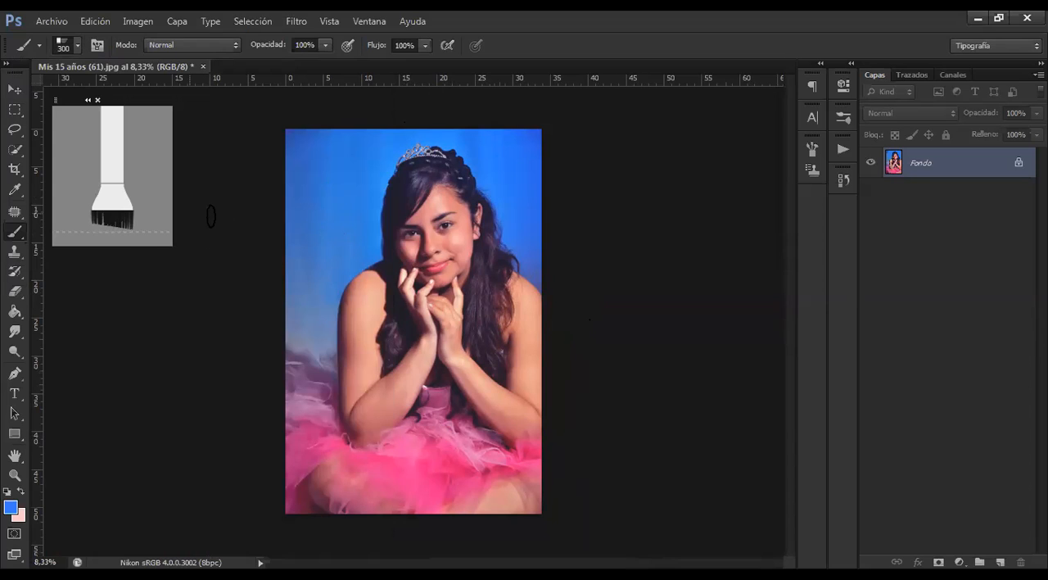
Swap the foreground and background colours, paint test strokes on the blue backdrop beside the head, and undo the strokes
right_click(340, 188, "alt")
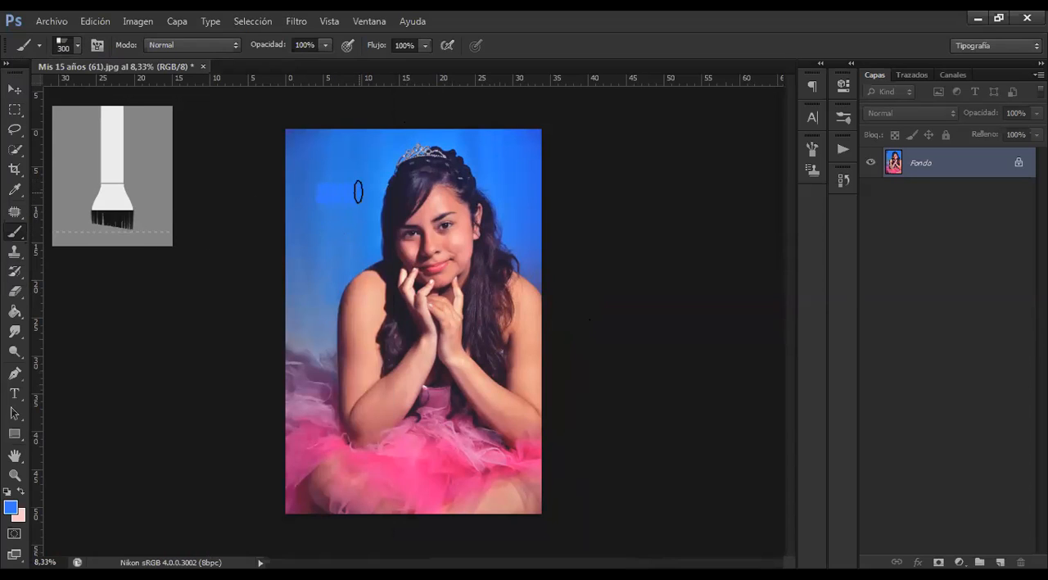
left_click(20, 491)
left_click_drag(317, 191, 358, 189)
left_click_drag(296, 152, 367, 152)
key("ctrl+alt+z")
key("ctrl+alt+z")
Duplicate the Fondo layer and replace the current brush presets with the Pinceles varios set
key("ctrl+j")
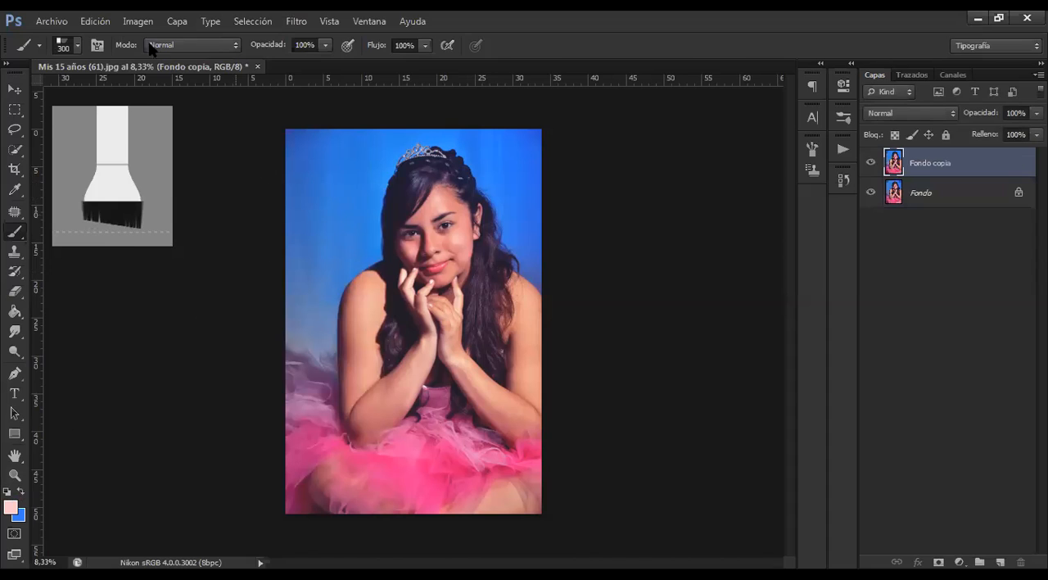
left_click(77, 47)
left_click(197, 72)
left_click(196, 72)
left_click(196, 72)
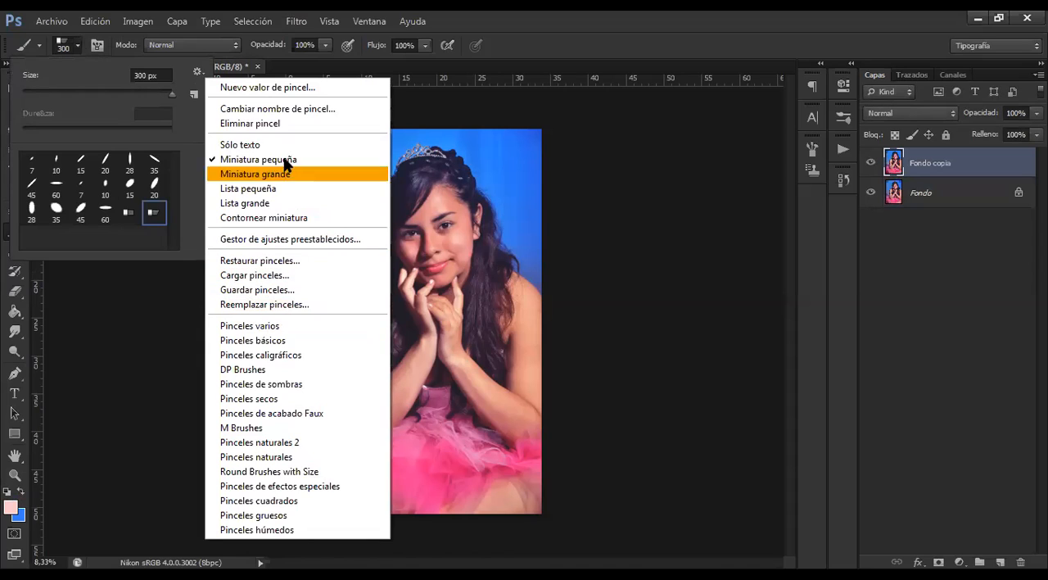
left_click(286, 327)
left_click(452, 236)
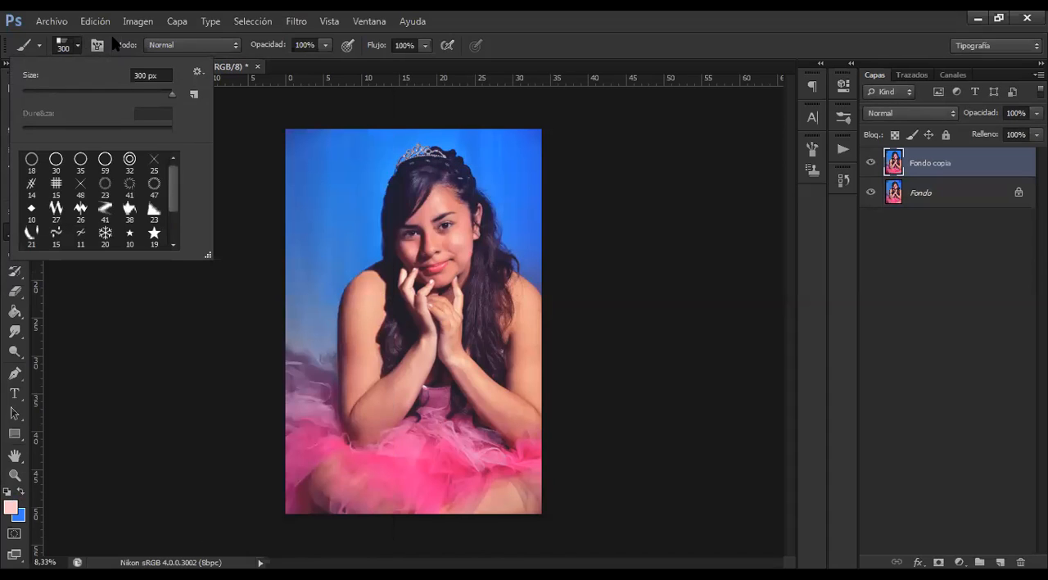
left_click(78, 46)
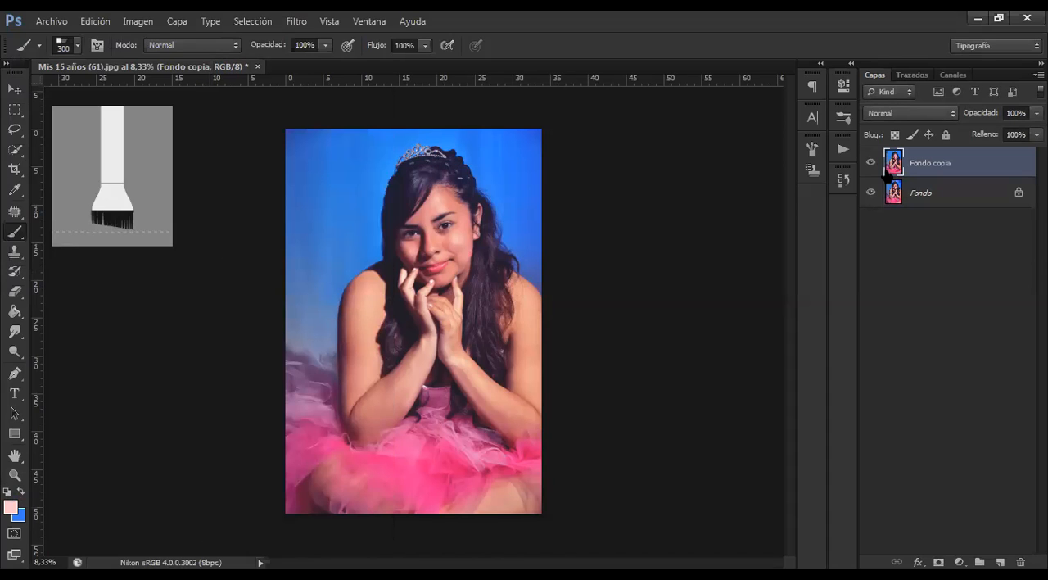
Examine the stroke previews of the loaded brush presets
left_click(843, 118)
right_click(842, 112)
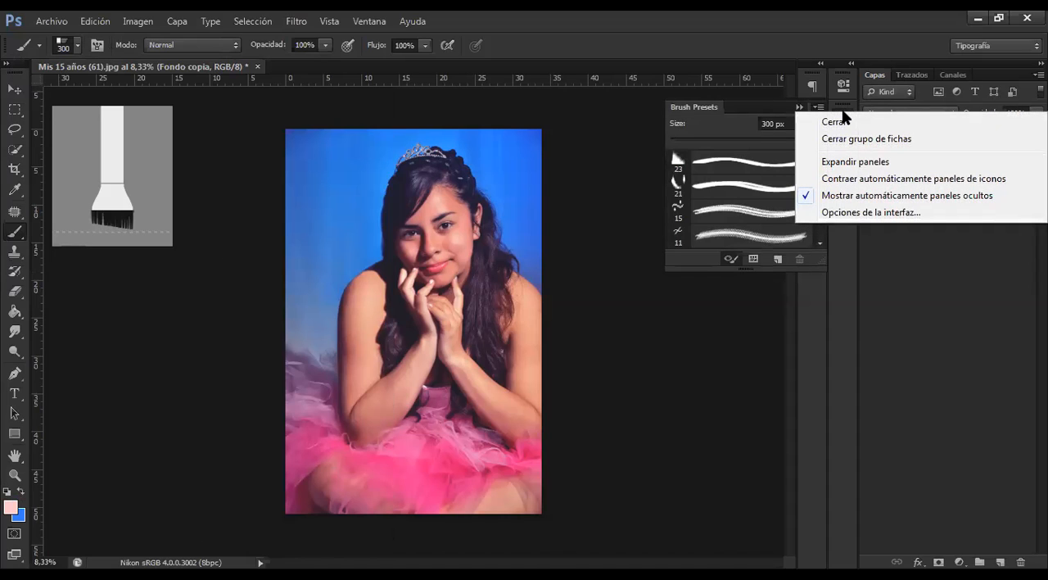
right_click(843, 108)
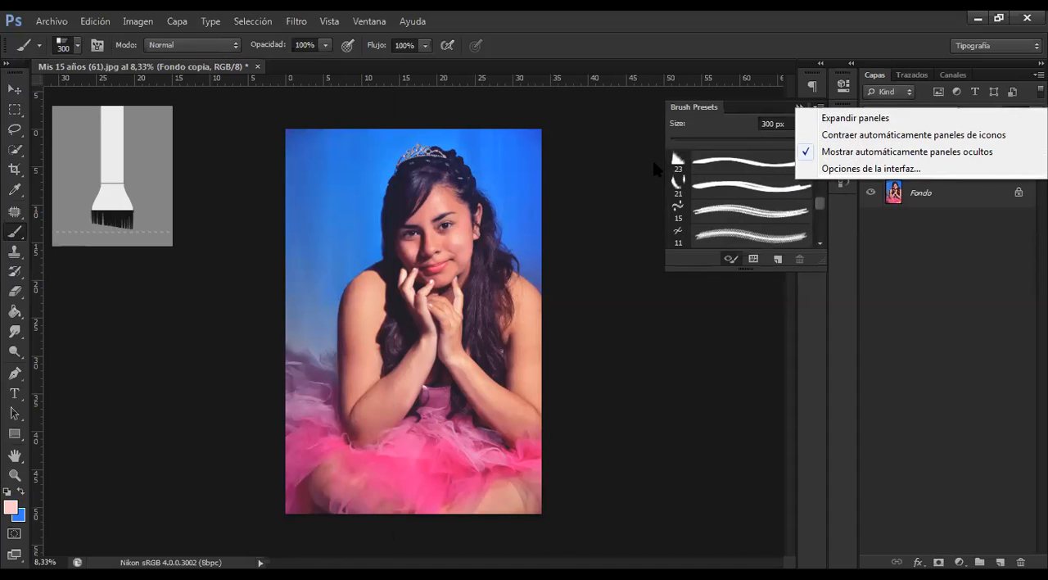
left_click(654, 160)
left_click_drag(820, 203, 825, 235)
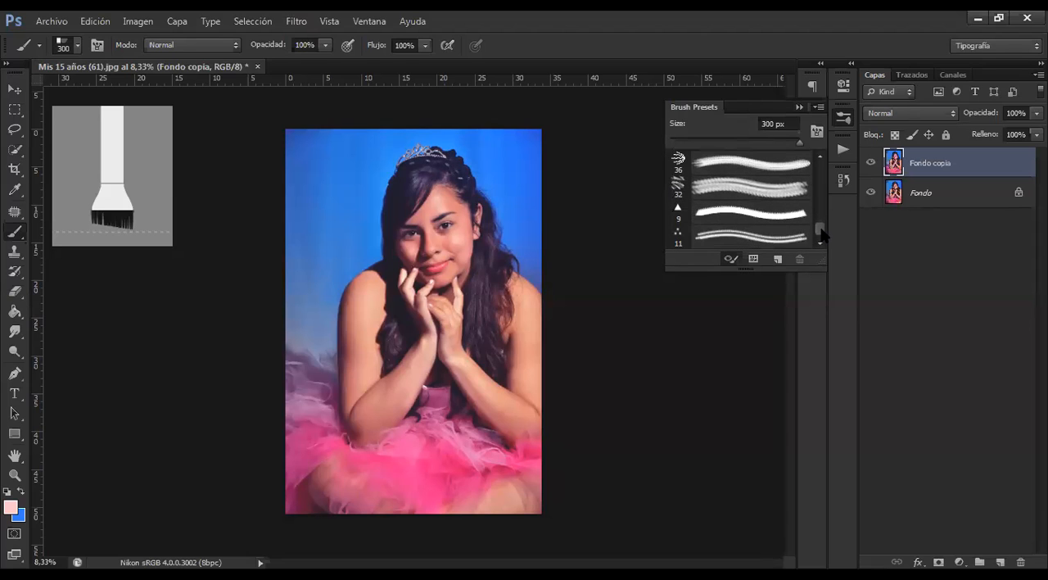
right_click(843, 122)
left_click(843, 120)
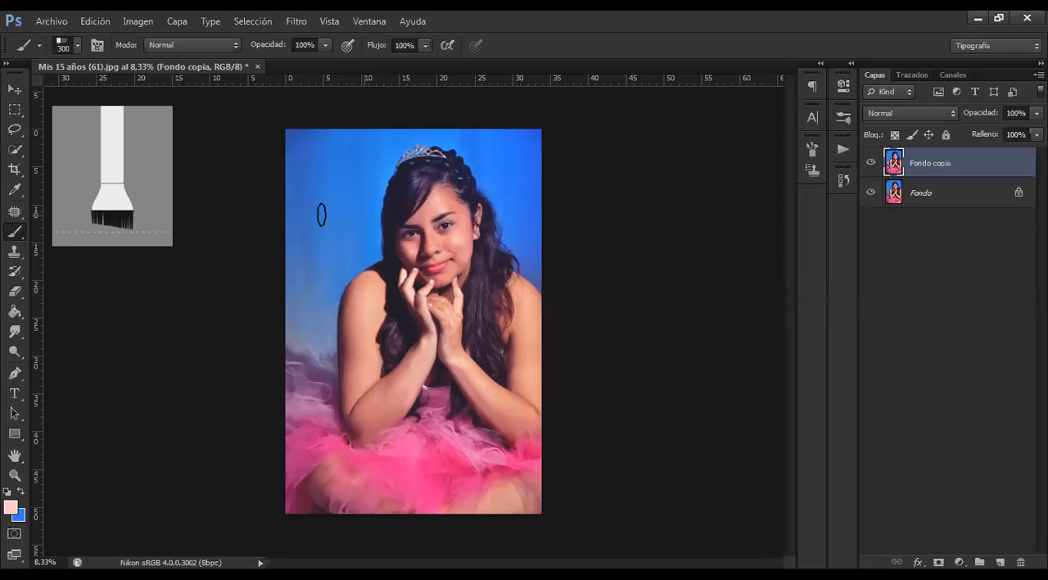
Paint a light pink stroke along the hair directly on the Fondo copia layer, then undo it
right_click(14, 237)
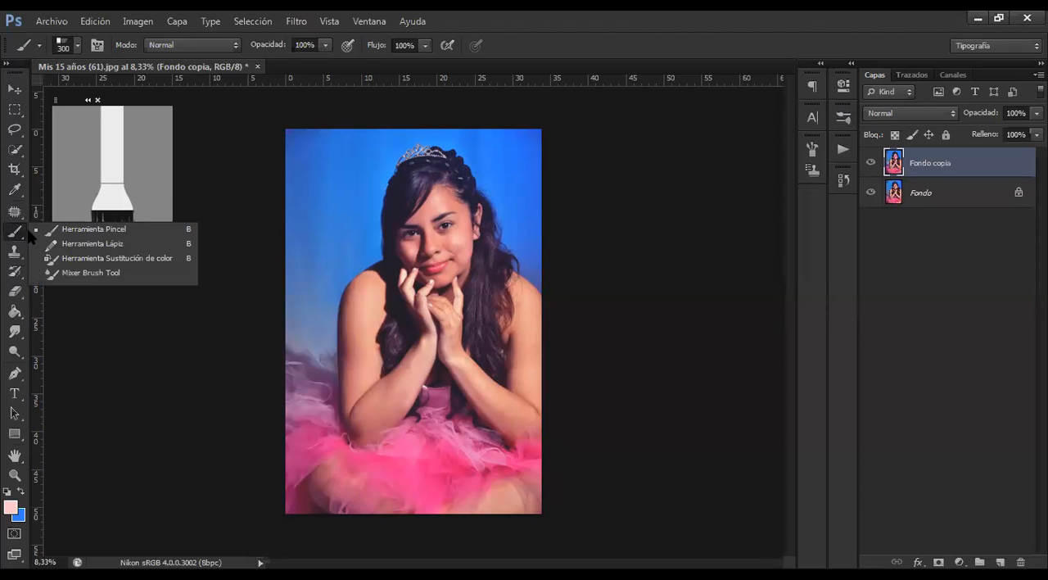
right_click(350, 197, "alt")
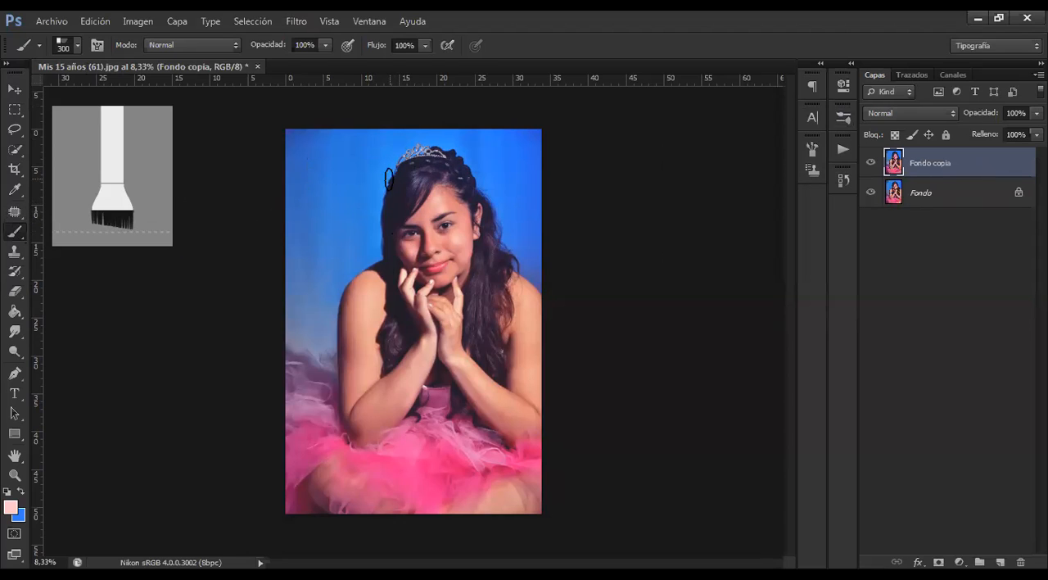
left_click_drag(406, 172, 383, 262)
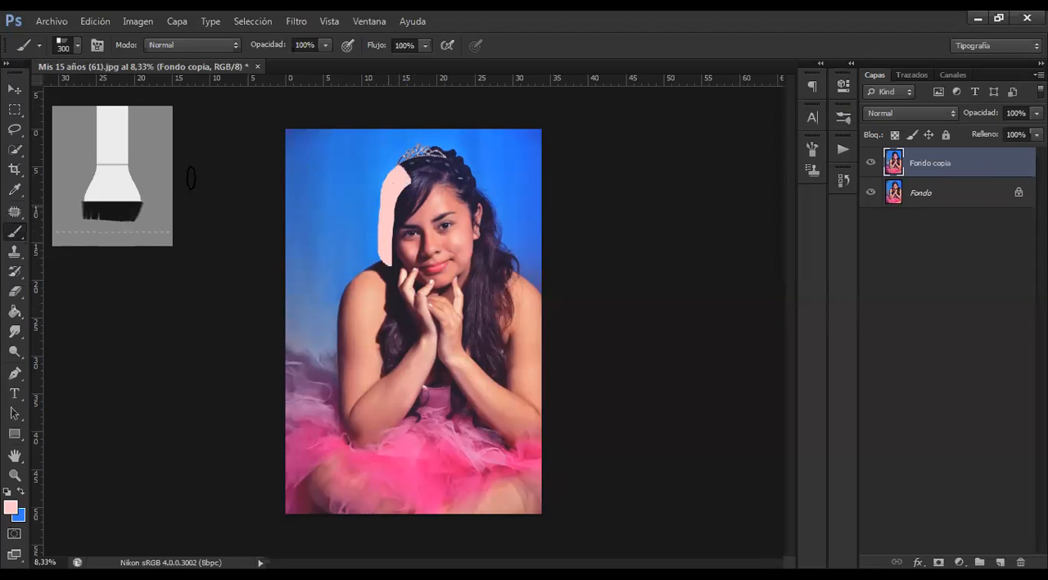
left_click(15, 88)
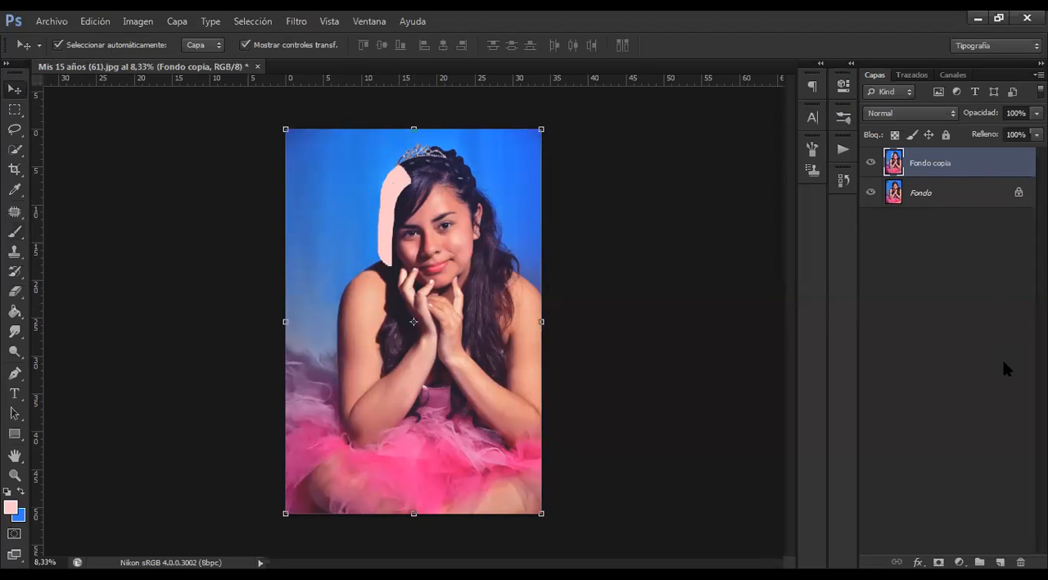
key("ctrl+alt+z")
Add a new empty layer above Fondo copia and make it the active layer
left_click(1000, 562)
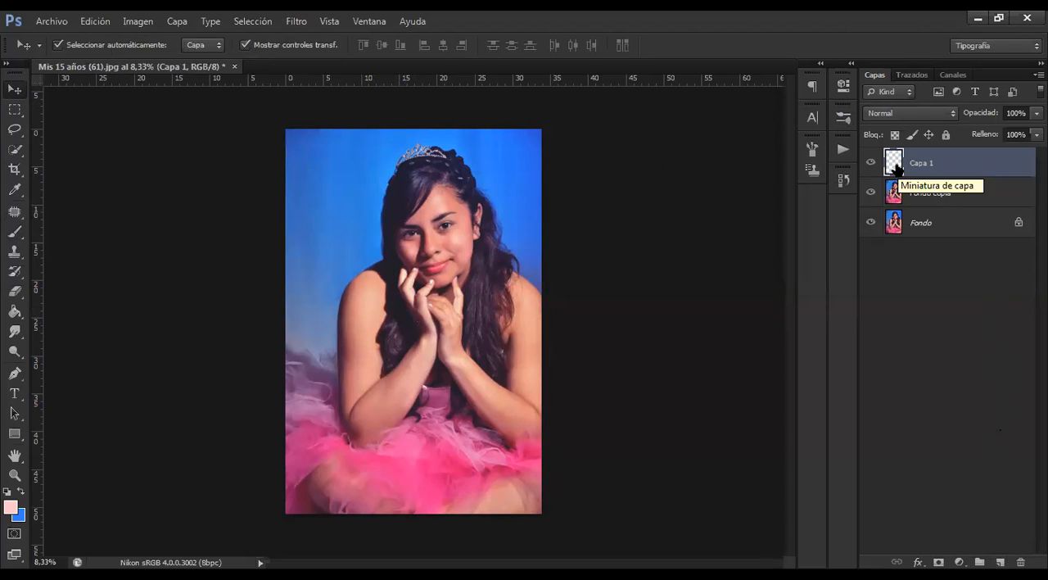
left_click(937, 195)
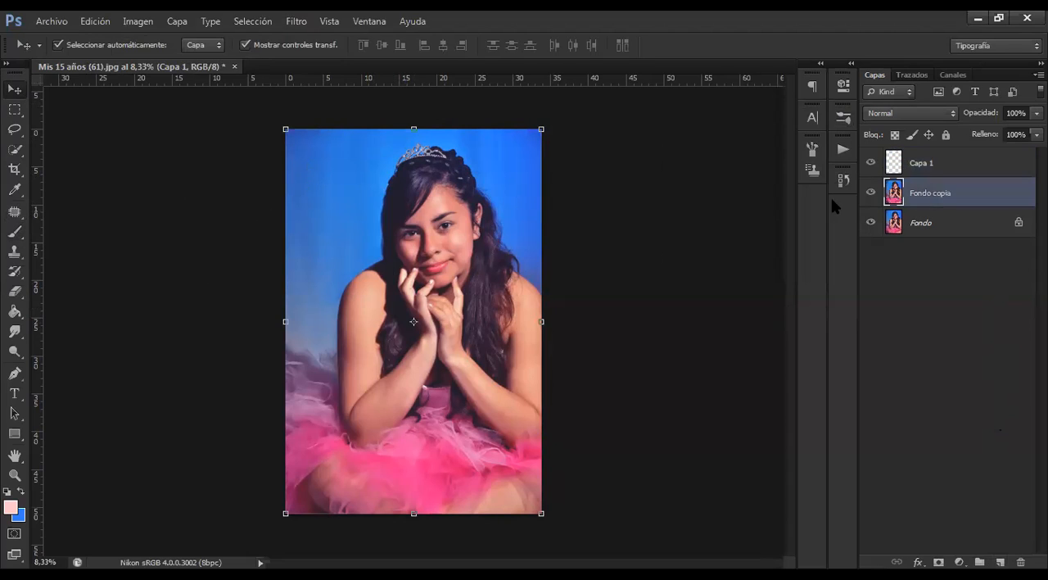
left_click(930, 168)
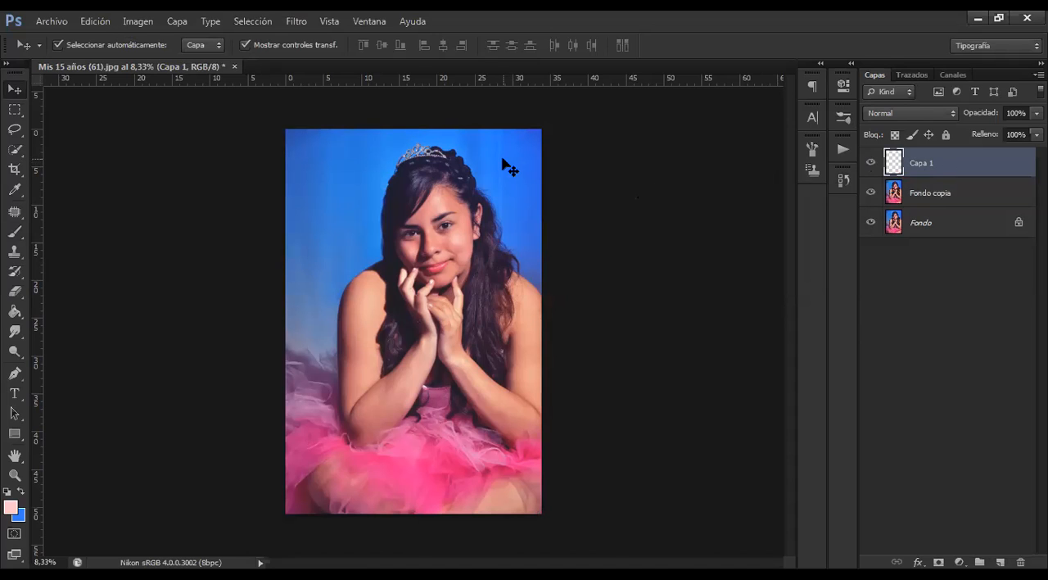
Paint light pink strokes on the new layer with the 300 px bristle brush along the hair, across the hands and over the arm
left_click(14, 189)
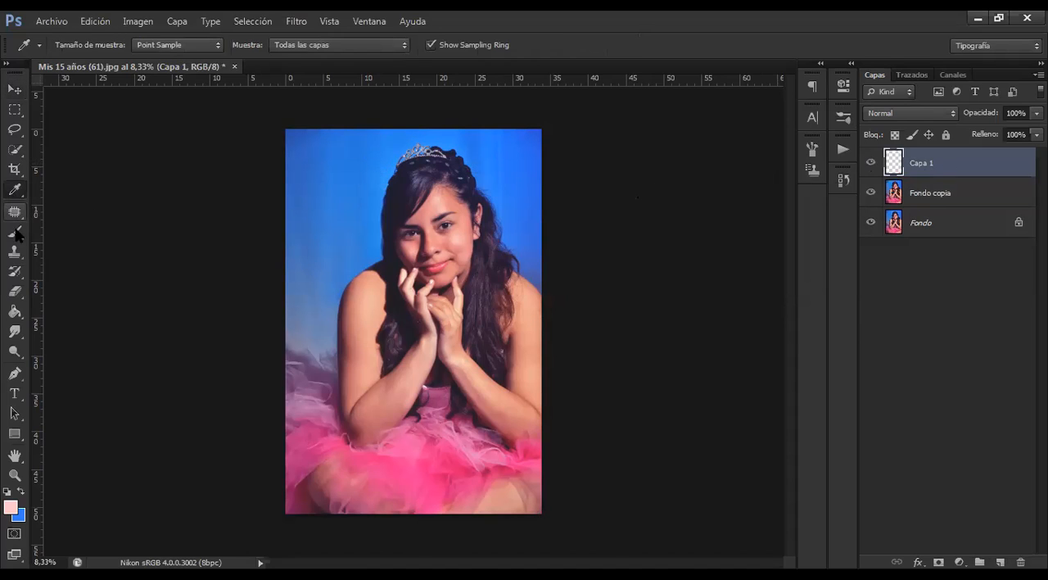
left_click(15, 231)
left_click_drag(416, 160, 381, 205)
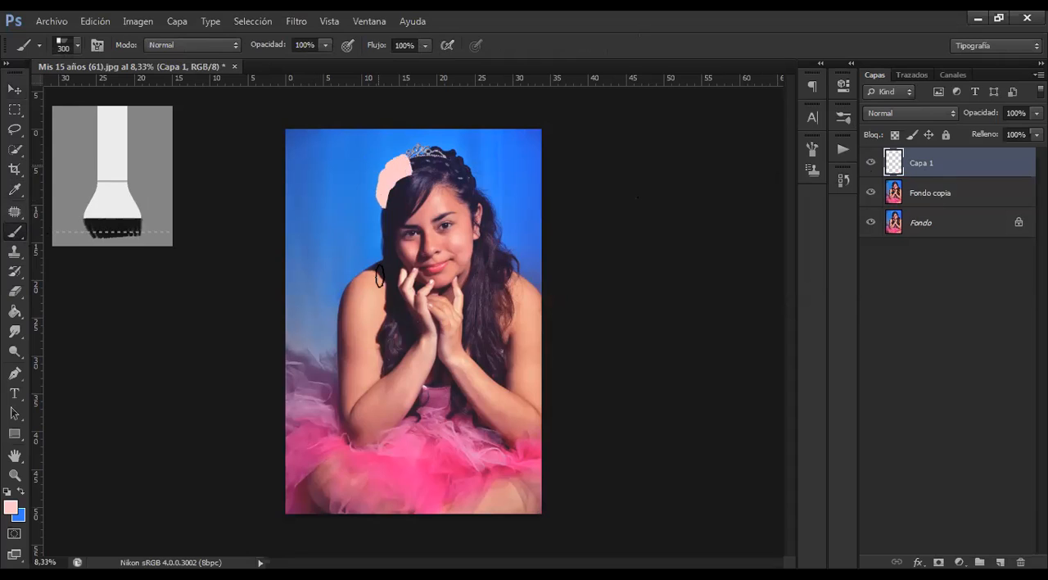
left_click_drag(380, 277, 380, 270)
left_click_drag(506, 232, 460, 303)
left_click_drag(368, 390, 316, 298)
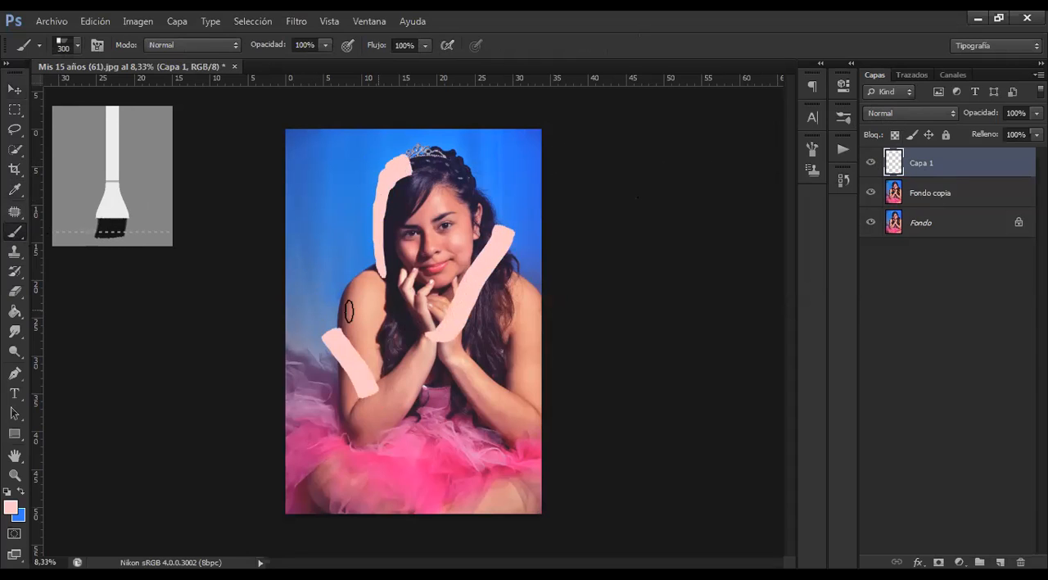